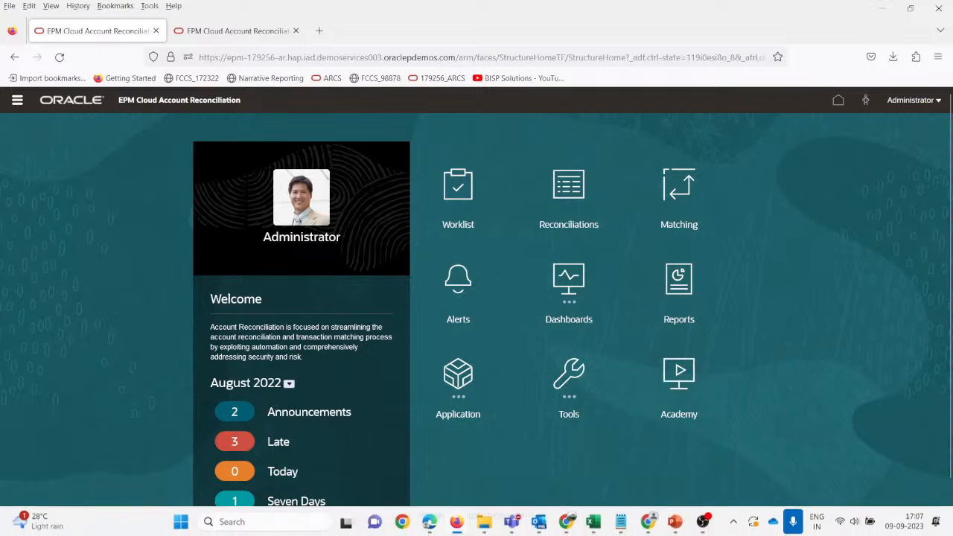
Switch from the browser to the 101-10103_Subsystem_AR workbook showing 101-10103, USD, 30000.
mouse_move(595, 527)
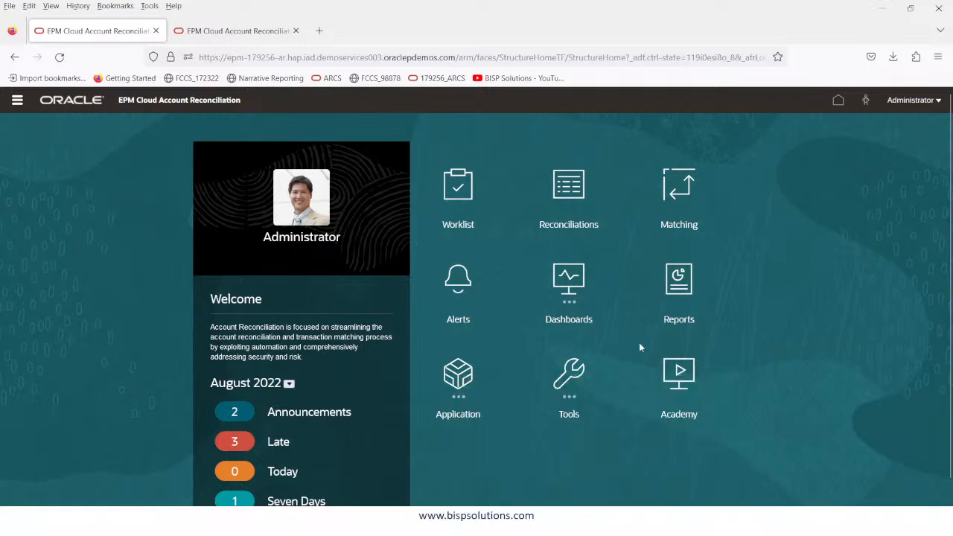
key("alt+Tab")
key("alt+Tab")
key("alt+Tab")
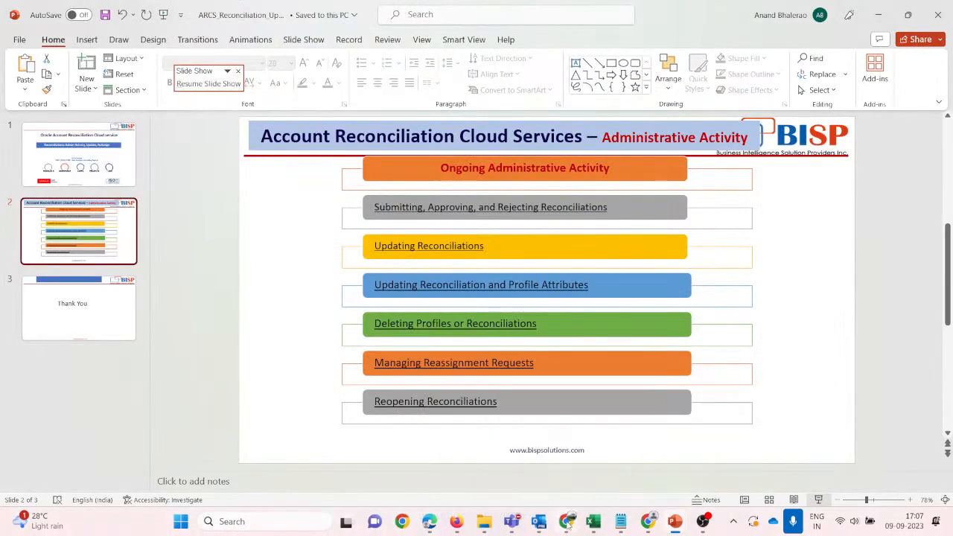
left_click(625, 439)
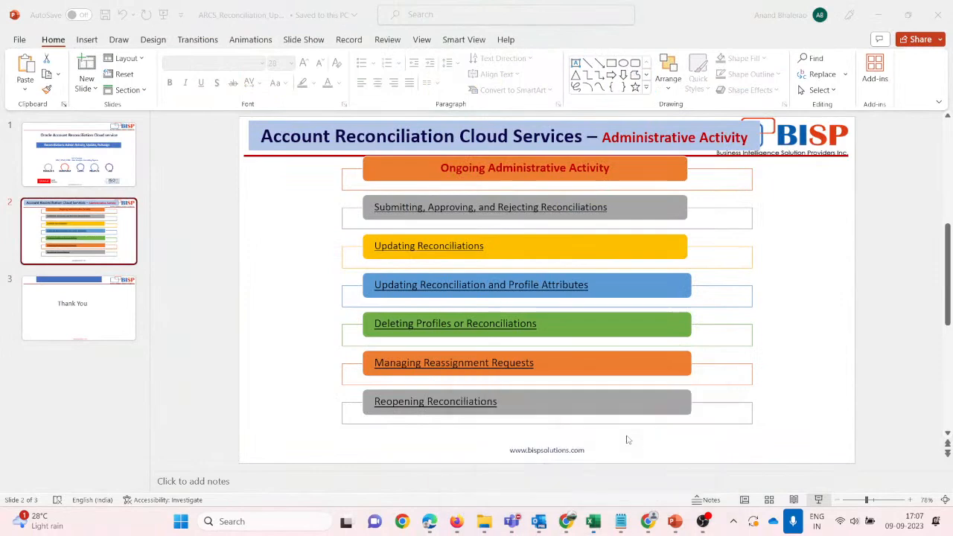
left_click(438, 271)
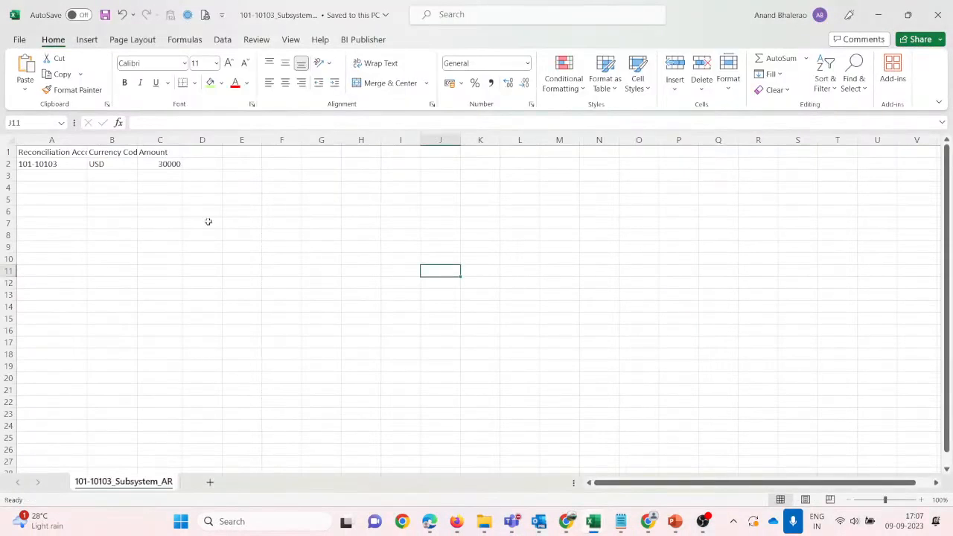
Check account ID 101-10103 in cell A2, then return to the EPM Account Reconciliation window.
left_click(58, 164)
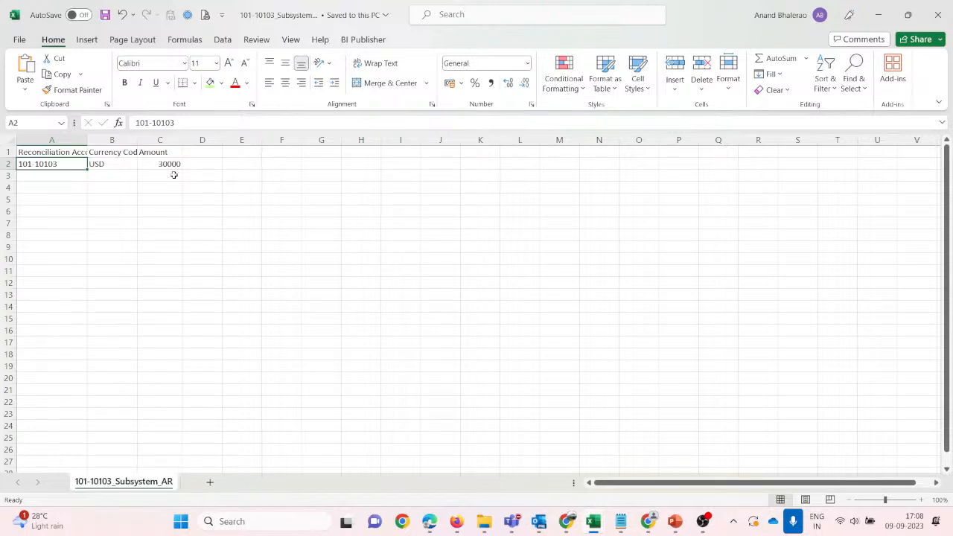
mouse_move(464, 529)
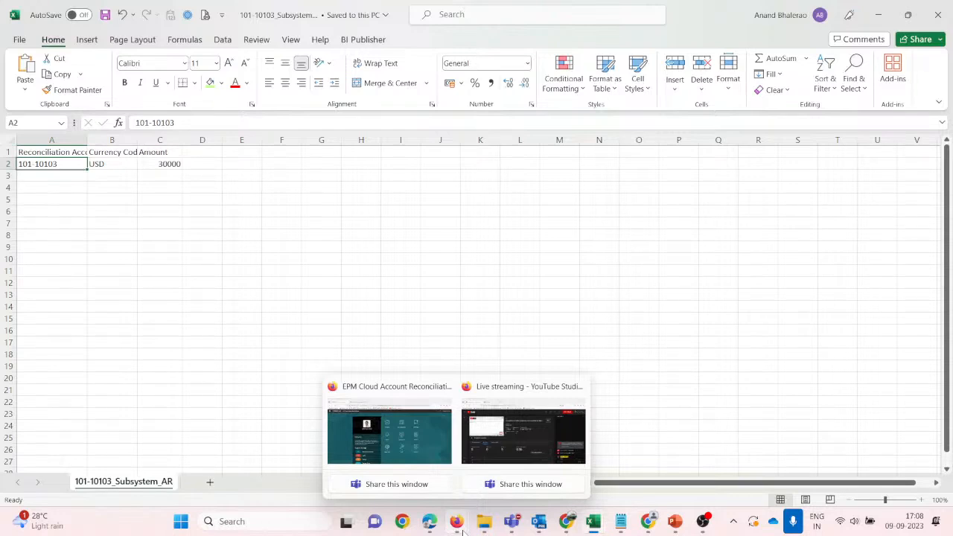
left_click(462, 526)
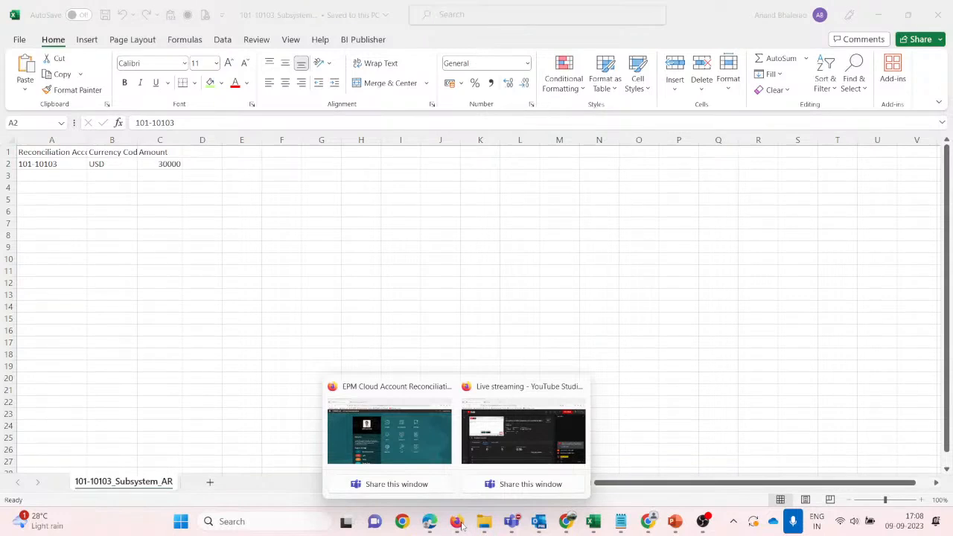
left_click(402, 424)
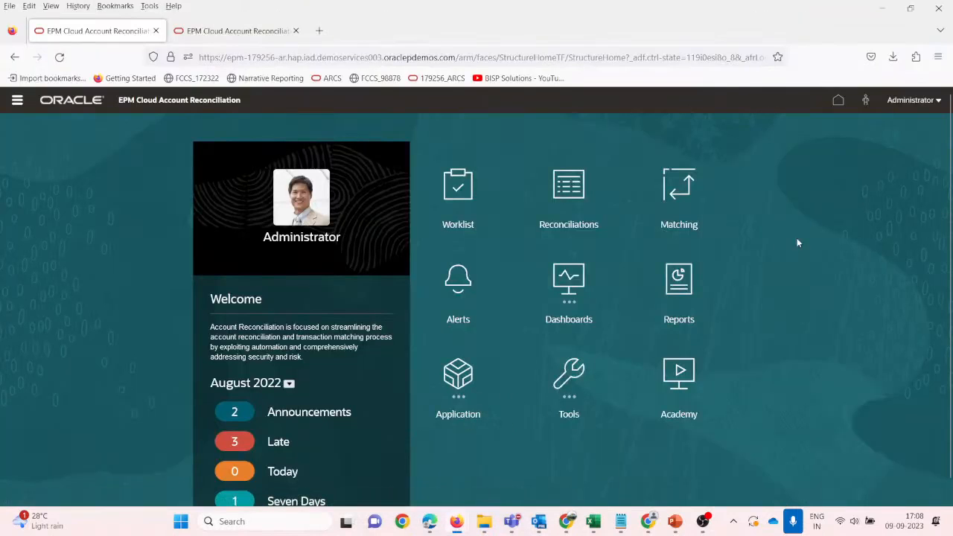
Go to Application > Configuration and open the reconciliation Formats list.
left_click(17, 101)
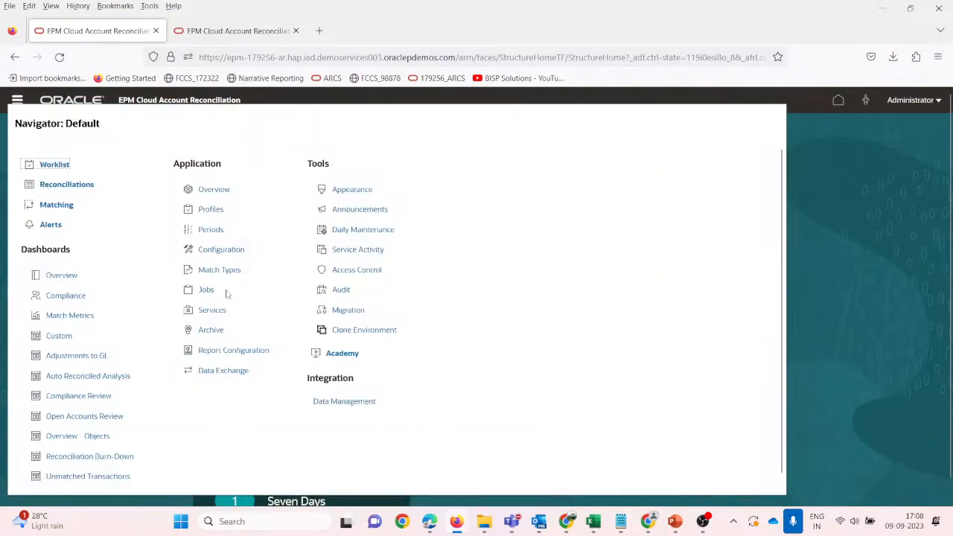
left_click(218, 250)
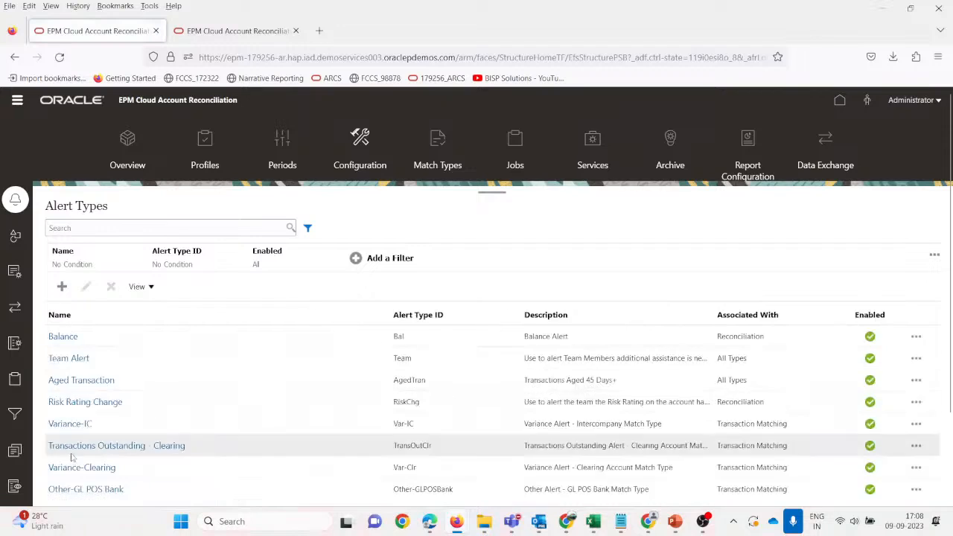
scroll(71, 454, "down", 3)
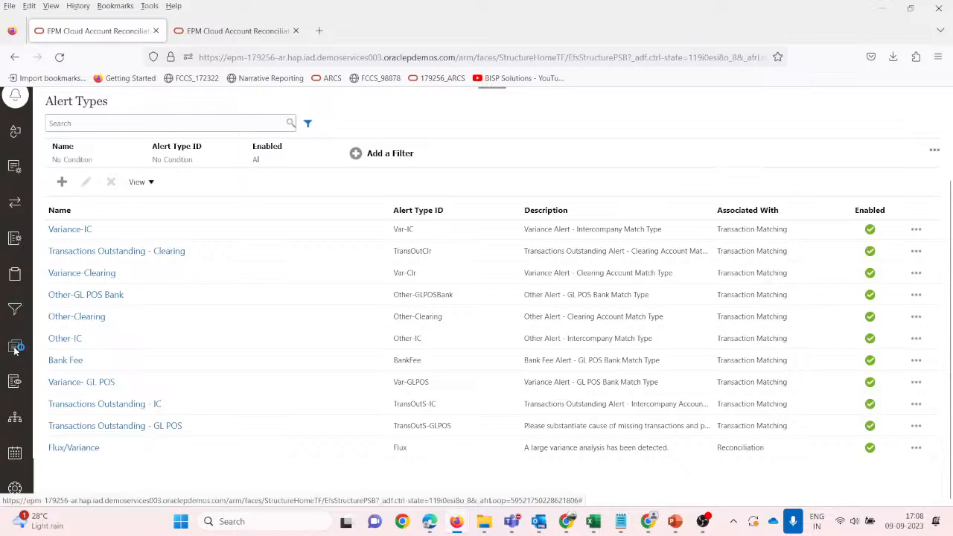
left_click(15, 348)
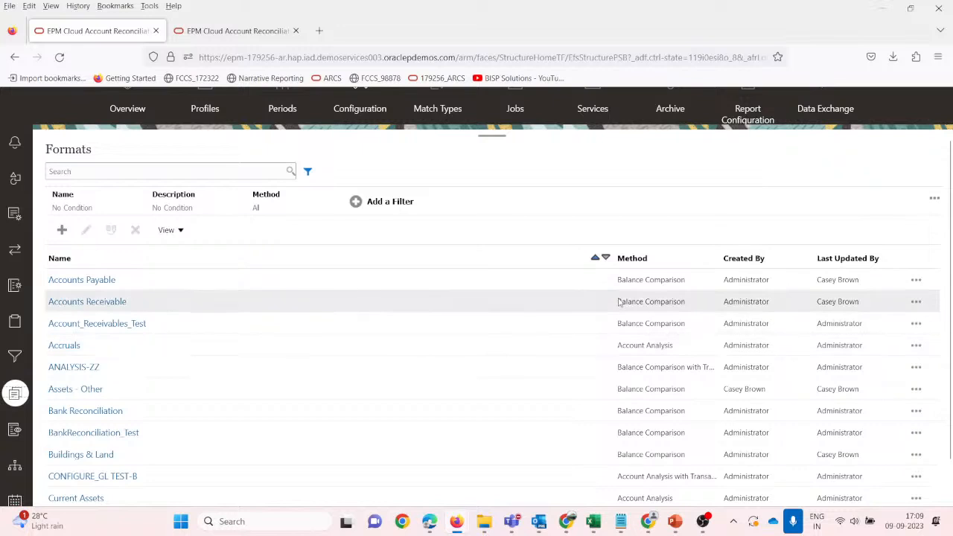
Narrow the Name column and open the Account_Receivables_Test format for editing.
left_click_drag(612, 265, 272, 280)
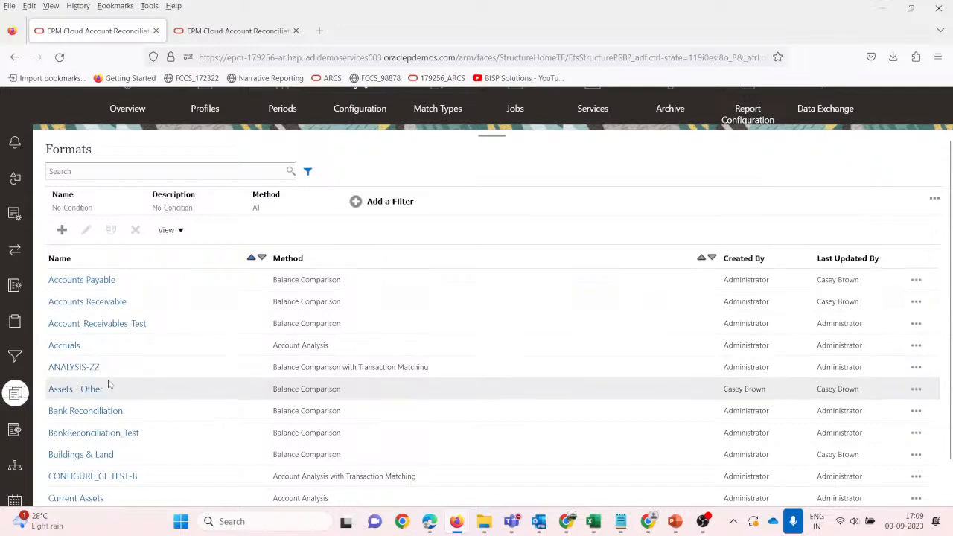
scroll(156, 413, "up", 2)
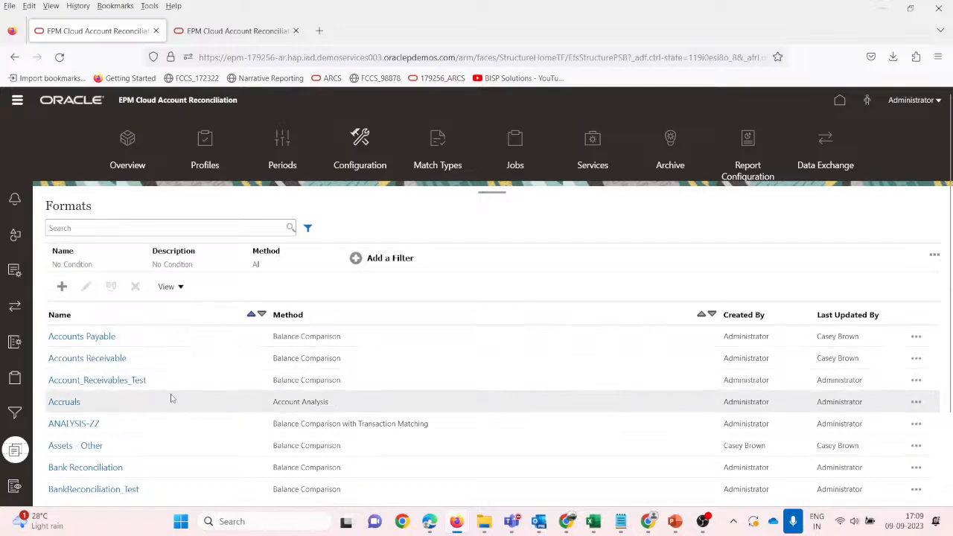
left_click(153, 364)
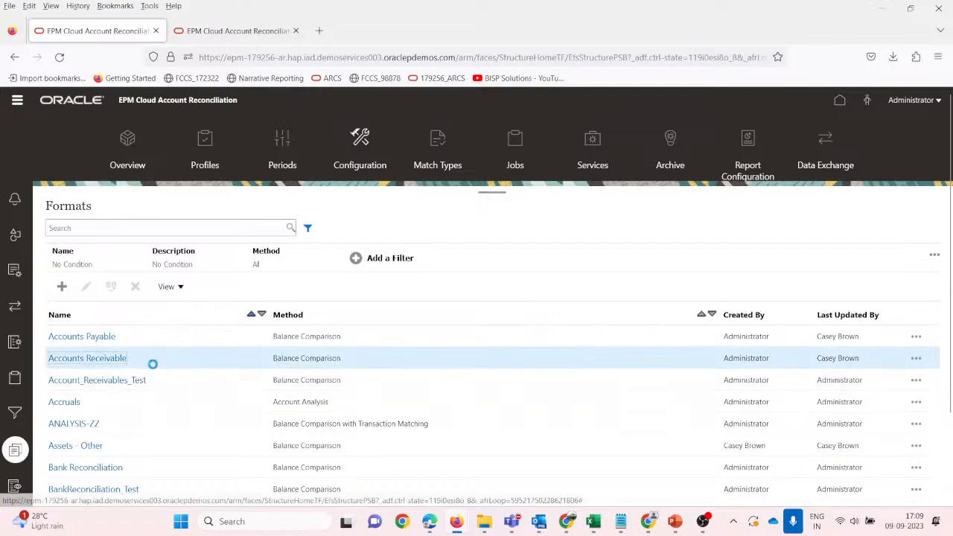
left_click(161, 386)
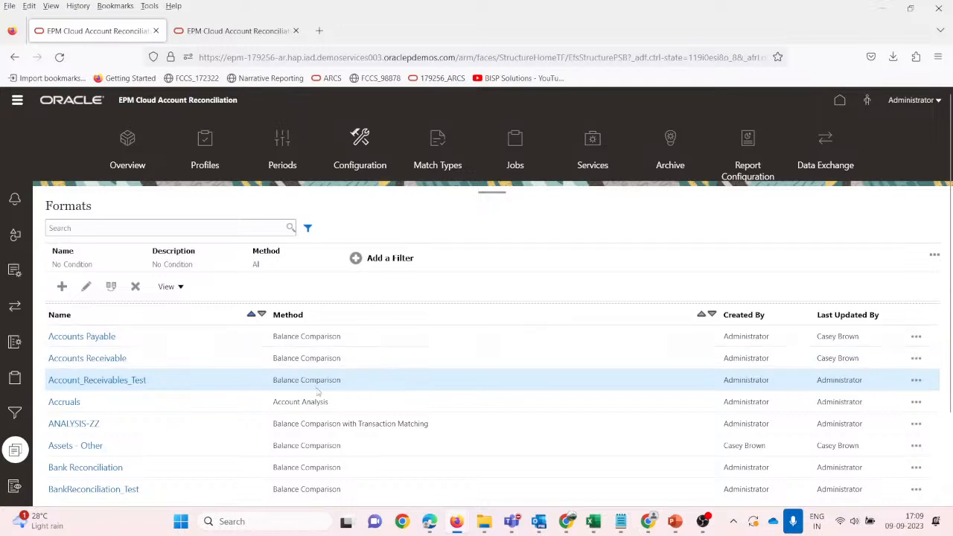
left_click(123, 382)
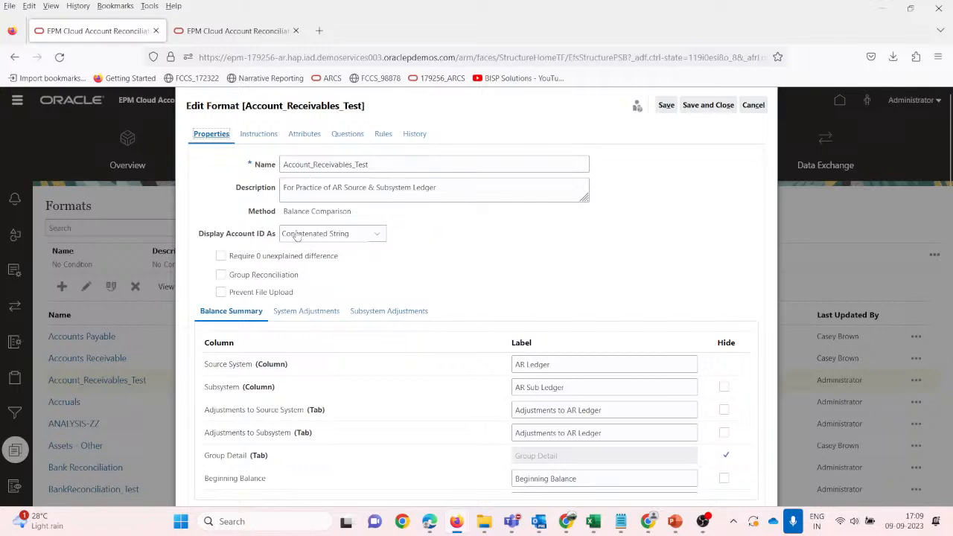
left_click(318, 236)
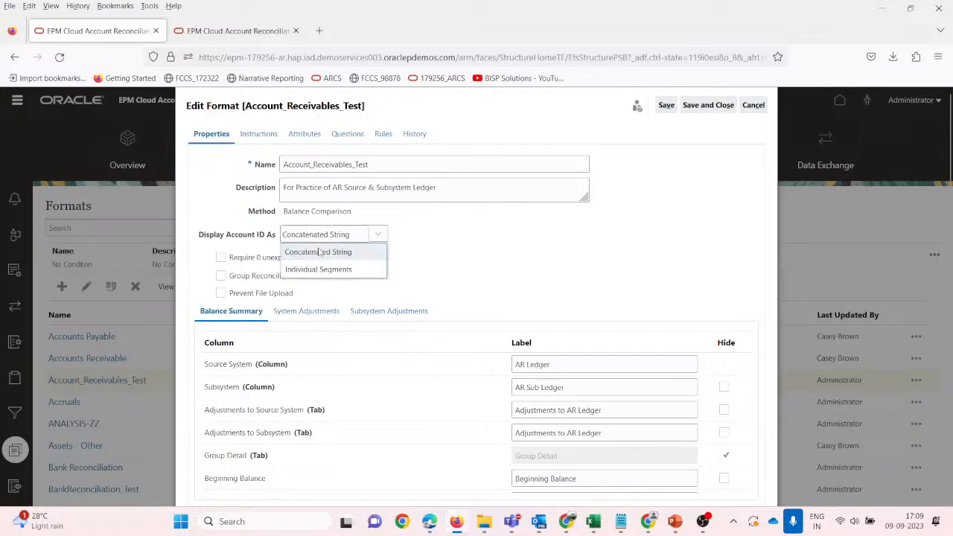
left_click(317, 254)
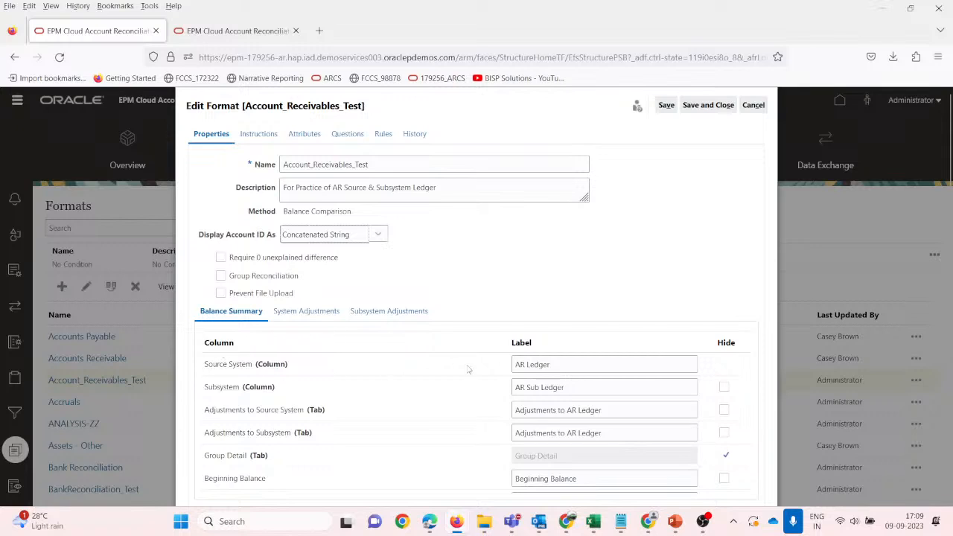
scroll(708, 306, "down", 1)
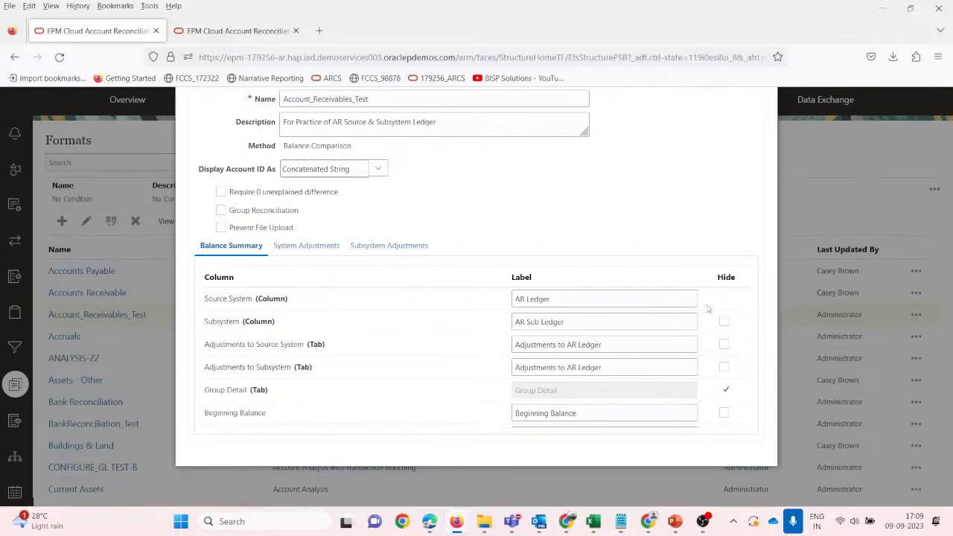
mouse_move(530, 530)
mouse_move(485, 525)
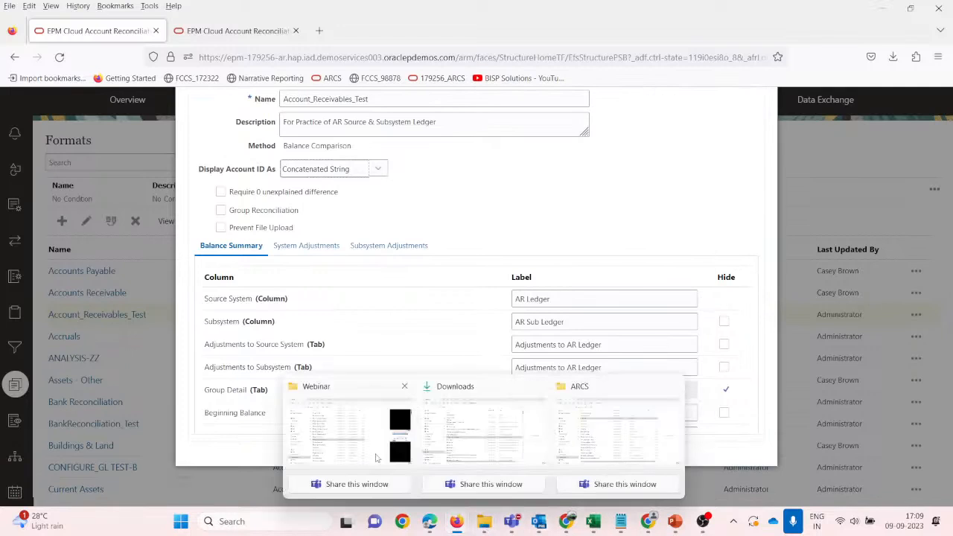
left_click(342, 428)
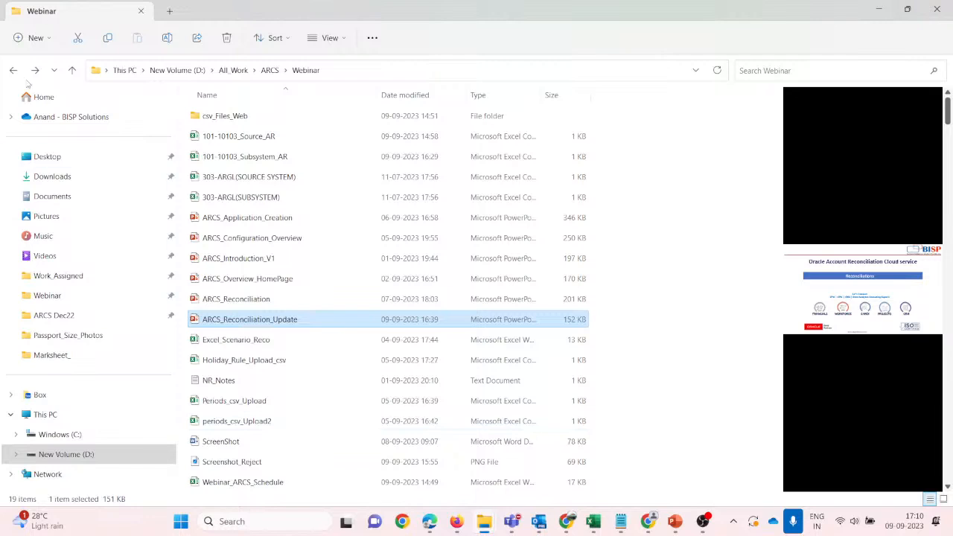
Open the ScreenShot Word document and undo blank lines added before the second picture.
double_click(227, 445)
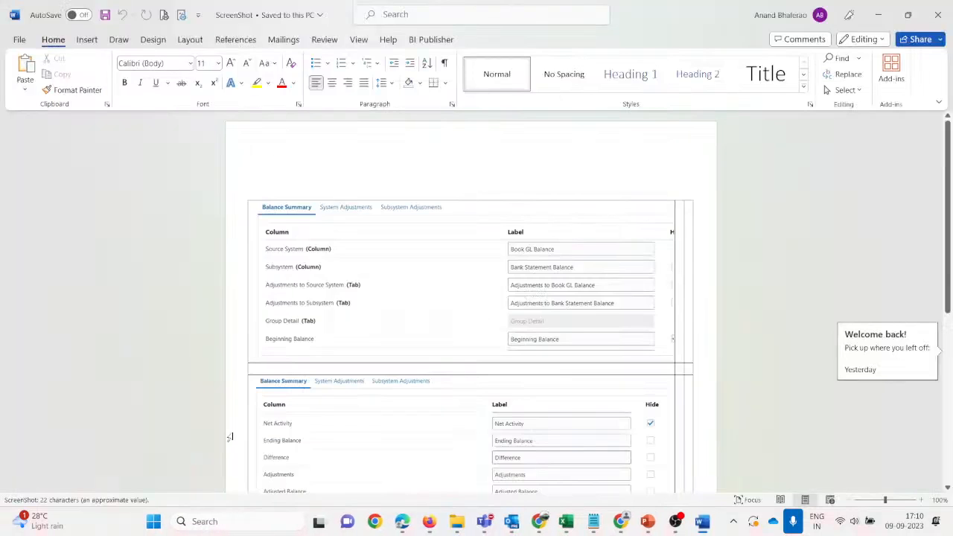
left_click(229, 437)
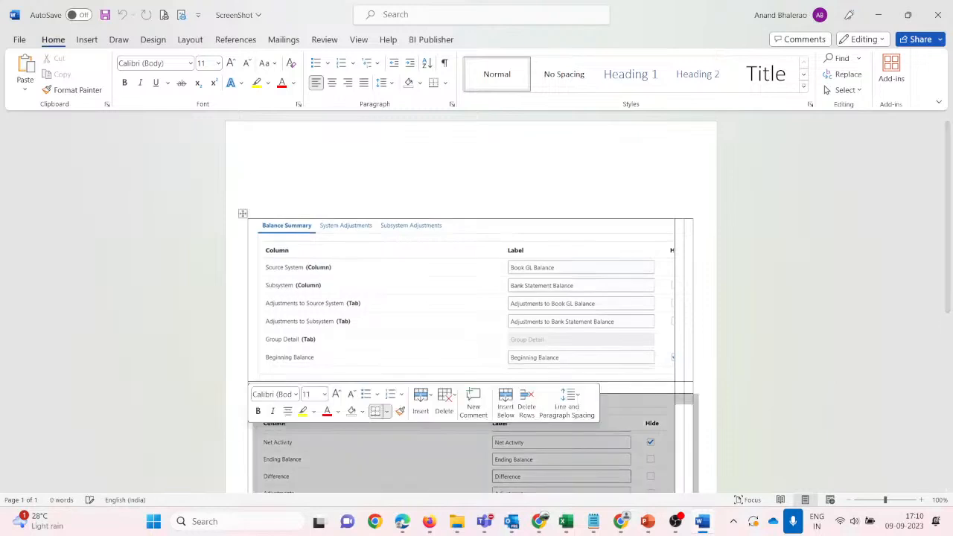
key("Return")
key("Return")
key("Return")
key("Return")
key("Return")
key("Return")
key("Return")
key("Return")
key("Return")
key("Return")
key("Return")
key("Return")
key("Return")
key("Return")
key("Return")
key("Return")
key("Return")
key("Return")
scroll(287, 452, "up", 4)
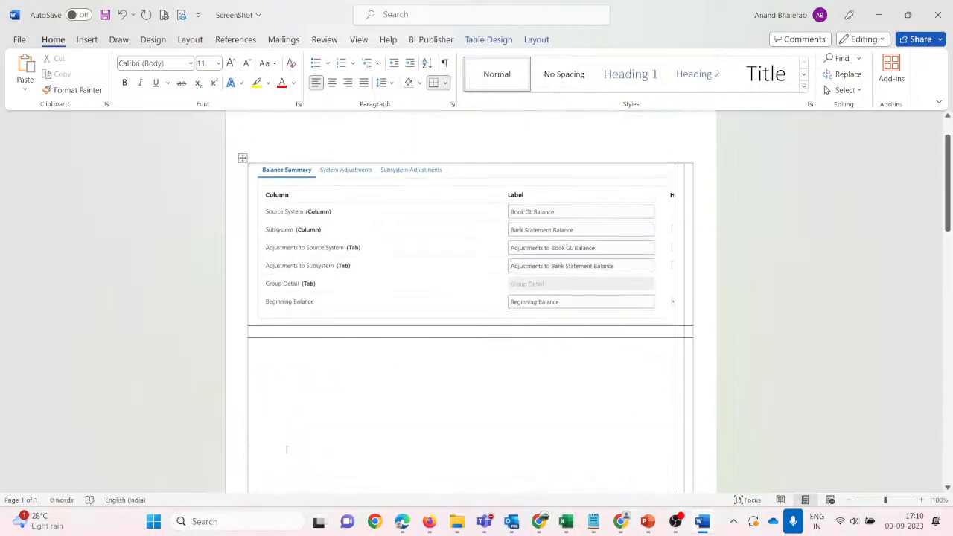
key("ctrl+z")
Add a blank line above the table picture and type '7th Sept 202'.
scroll(285, 453, "up", 1)
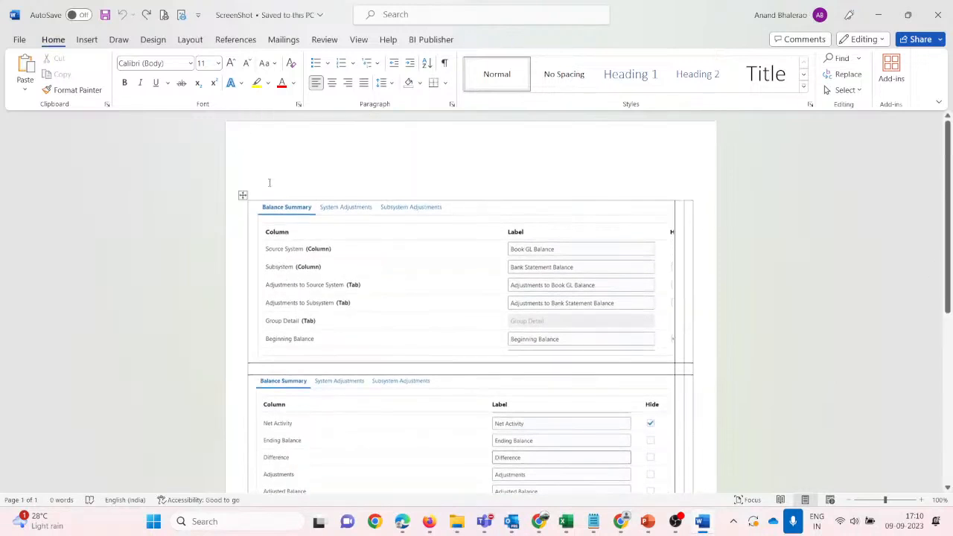
key("Return")
key("Return")
key("Return")
key("Return")
key("Return")
key("Return")
key("Return")
key("Return")
key("Return")
key("Return")
key("Return")
key("Return")
key("Return")
key("Return")
key("Return")
key("Return")
key("Return")
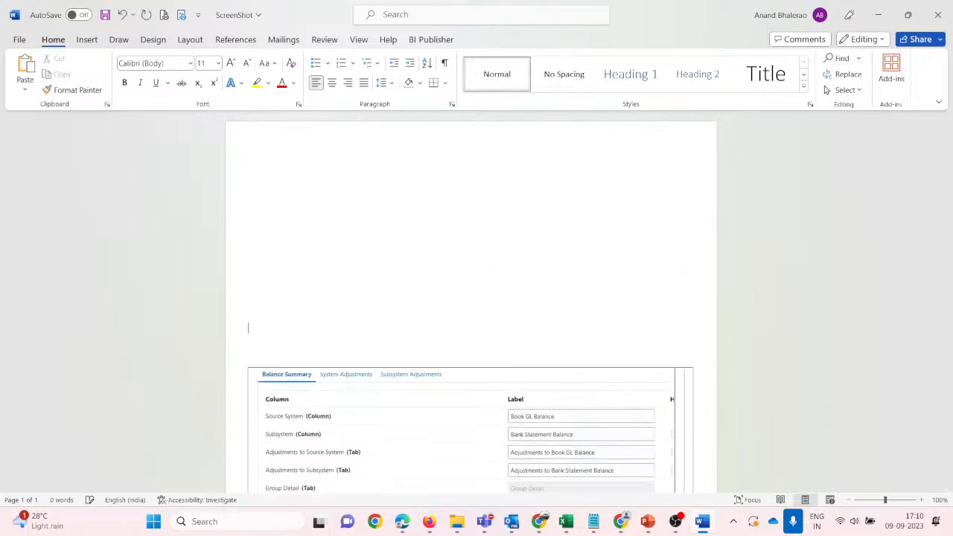
scroll(298, 234, "up", 3)
scroll(298, 234, "up", 3)
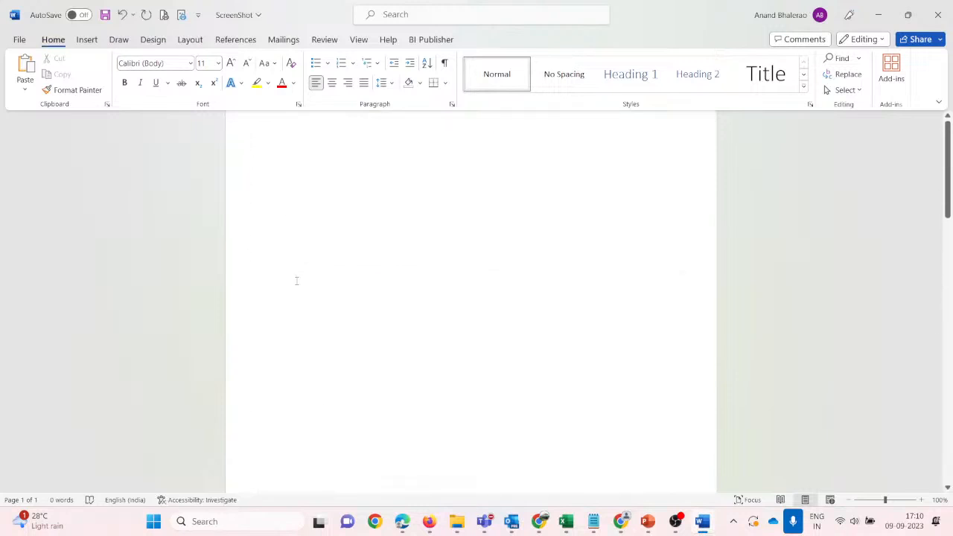
scroll(303, 249, "down", 5)
scroll(296, 398, "down", 4)
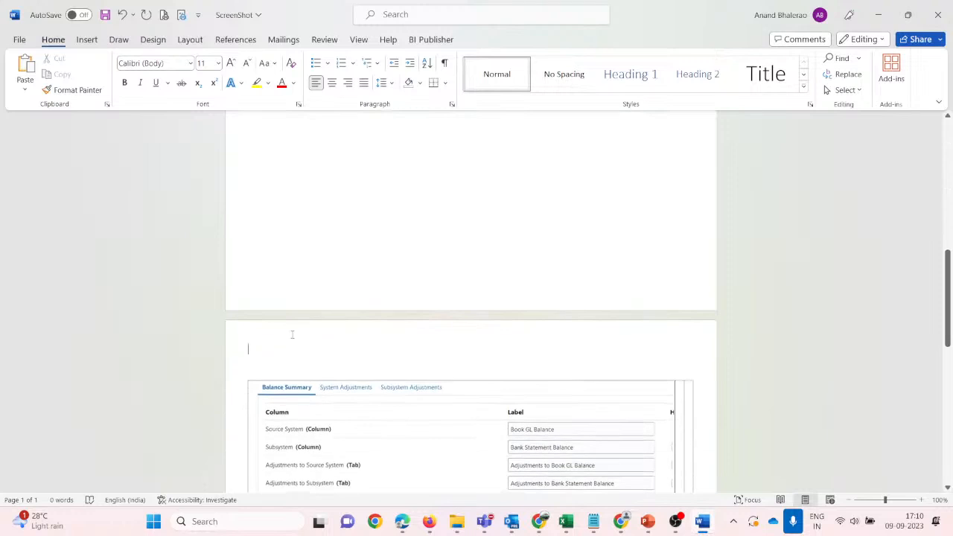
type("7th")
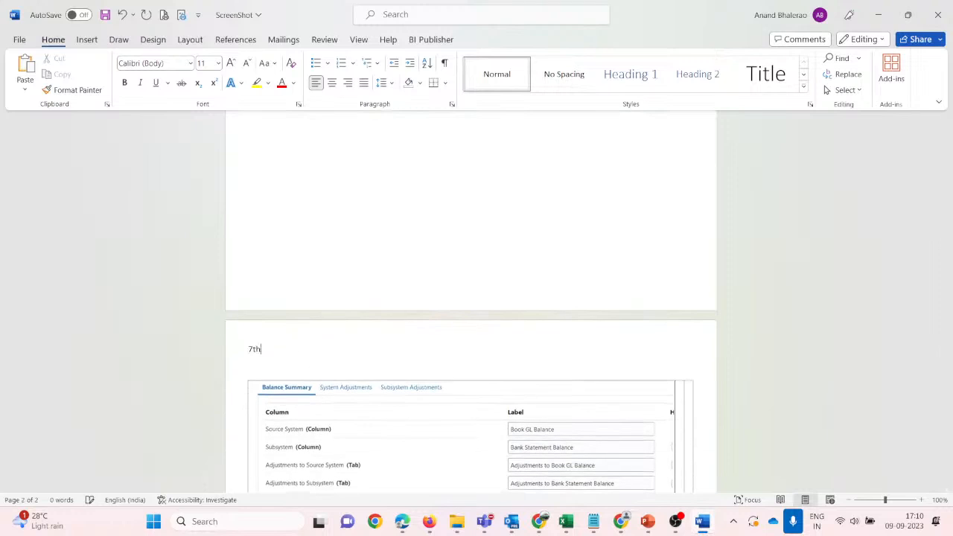
type(" Sept 202")
scroll(272, 345, "up", 10)
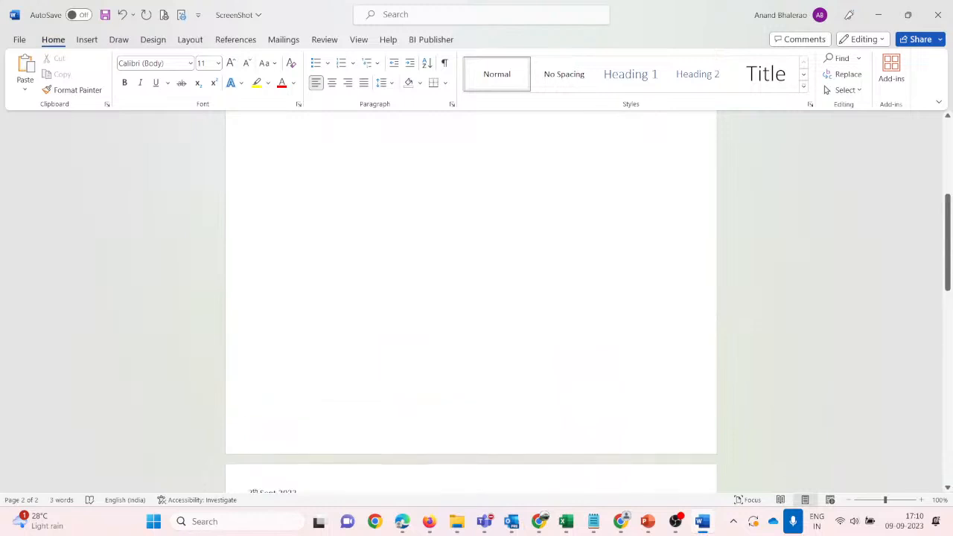
Insert a three-column, two-row table at the top of blank page 1.
left_click(293, 207)
left_click(87, 42)
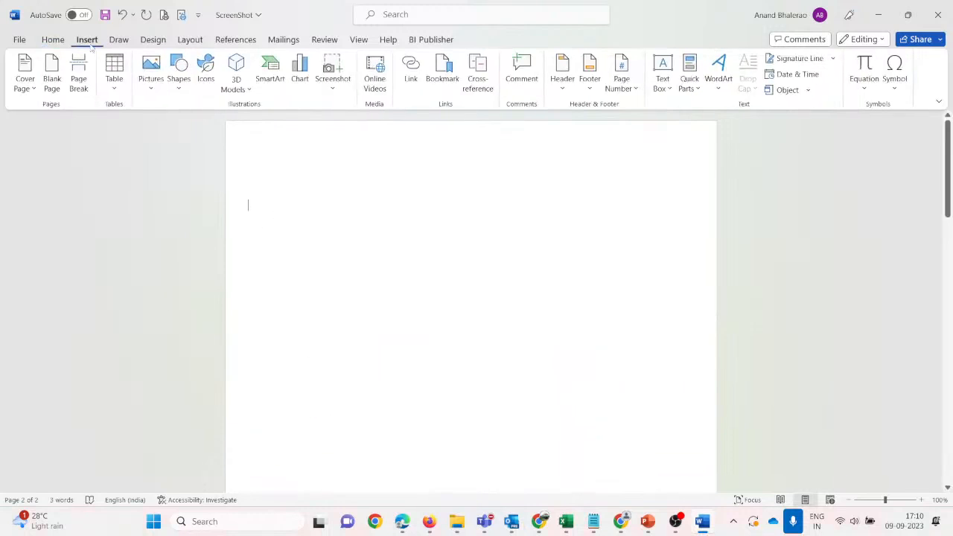
left_click(115, 82)
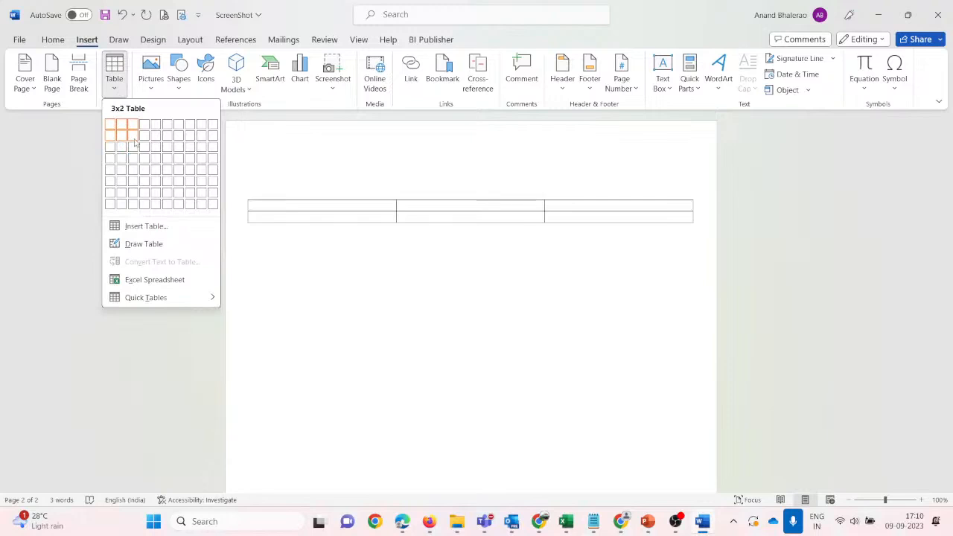
left_click(132, 137)
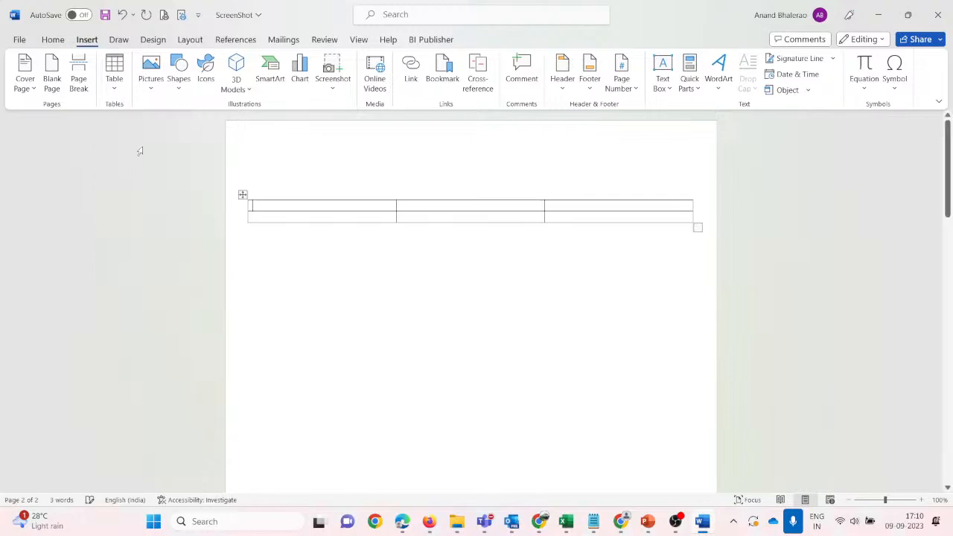
Switch from Word back to the EPM Cloud browser window.
key("alt+Tab")
key("alt+Tab")
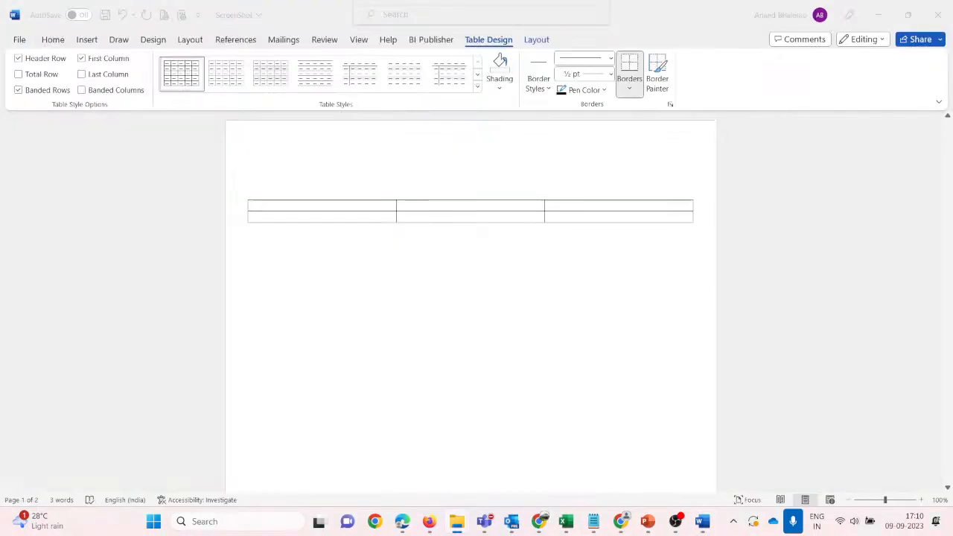
mouse_move(432, 522)
left_click(369, 442)
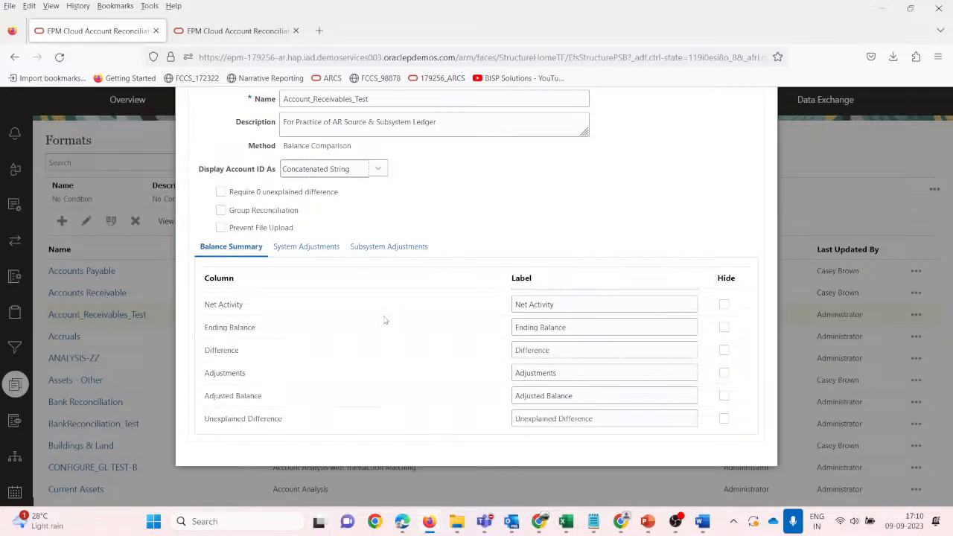
Hide the Net Activity row in the Balance Summary and save the Account_Receivables_Test format.
scroll(394, 325, "up", 2)
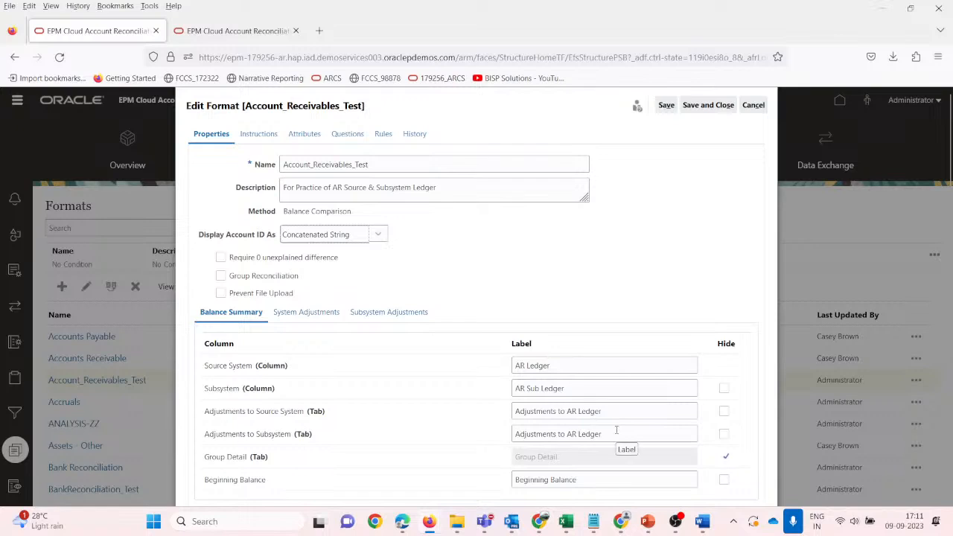
scroll(616, 430, "down", 2)
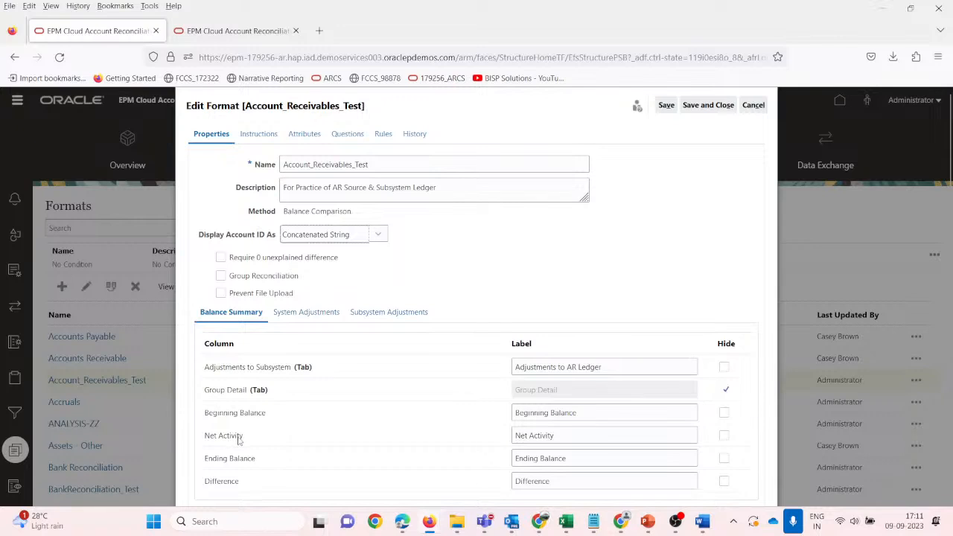
left_click(723, 435)
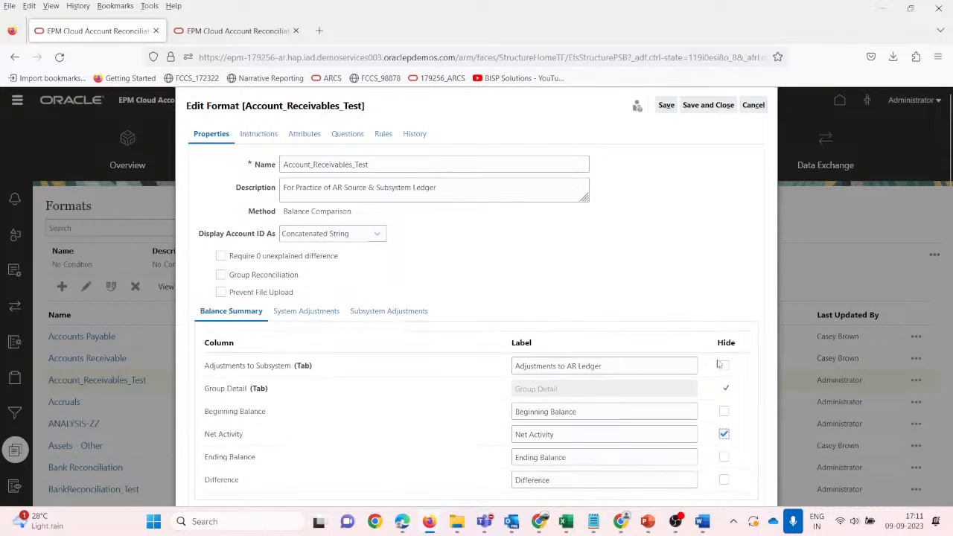
left_click(665, 106)
scroll(550, 381, "down", 5)
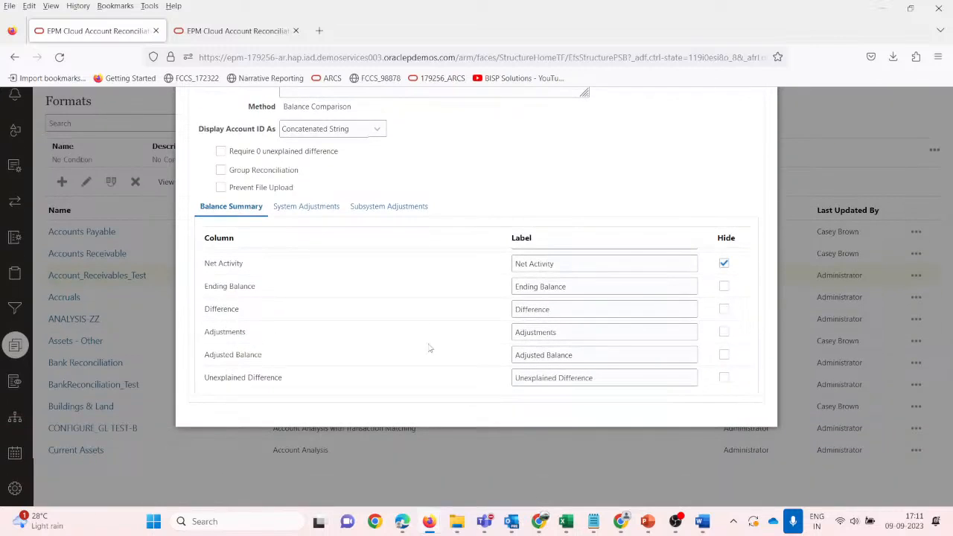
scroll(405, 346, "up", 5)
scroll(421, 334, "up", 1)
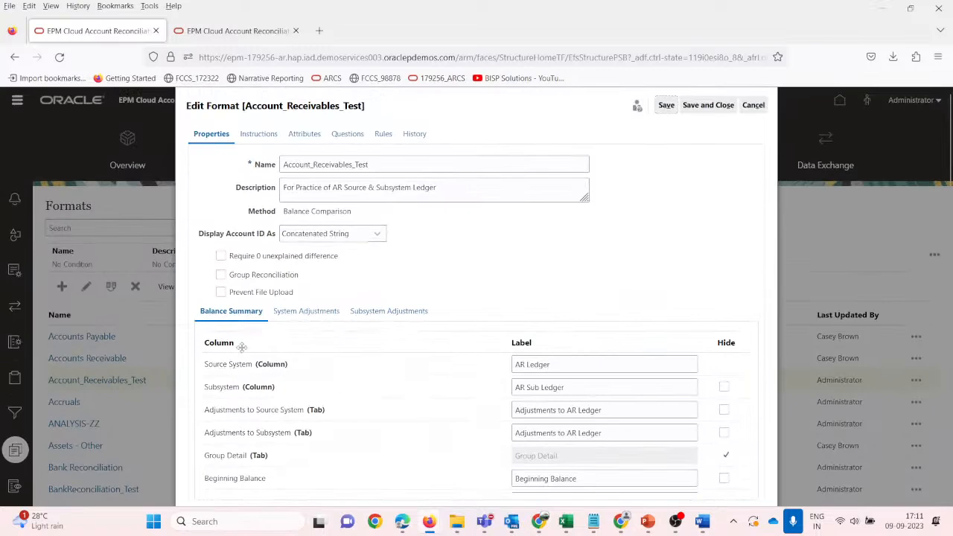
Open the format's System Adjustments settings and review the transaction detail.
left_click(315, 311)
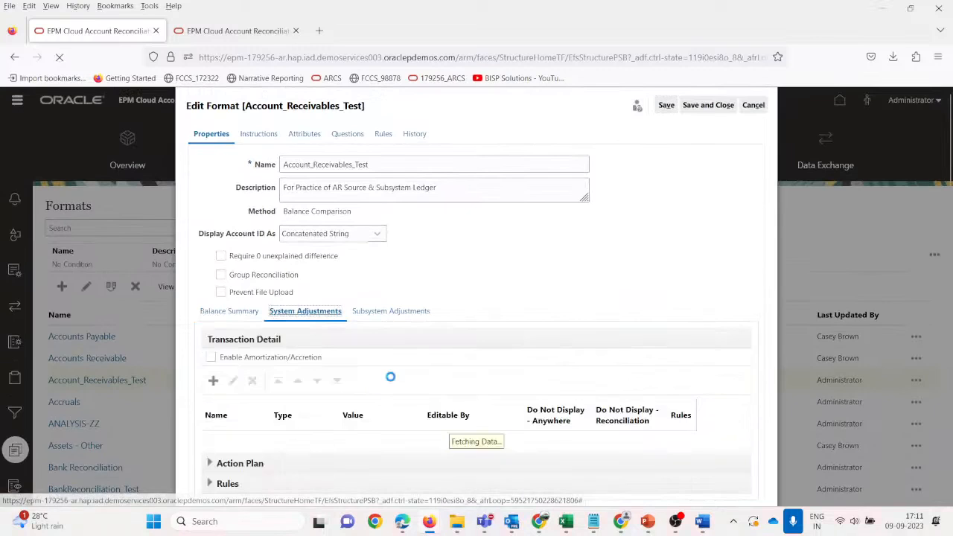
scroll(436, 387, "down", 2)
scroll(573, 339, "down", 1)
scroll(407, 345, "down", 1)
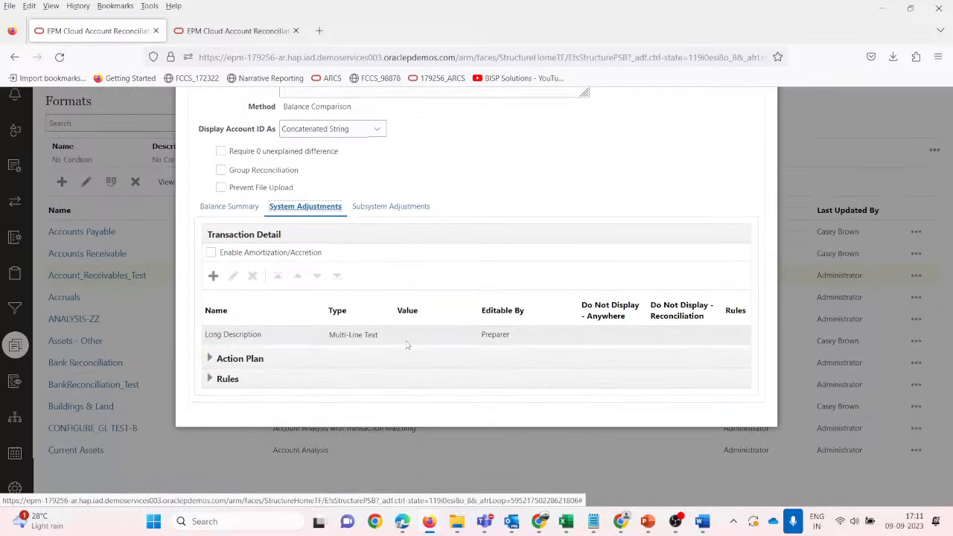
scroll(399, 341, "up", 3)
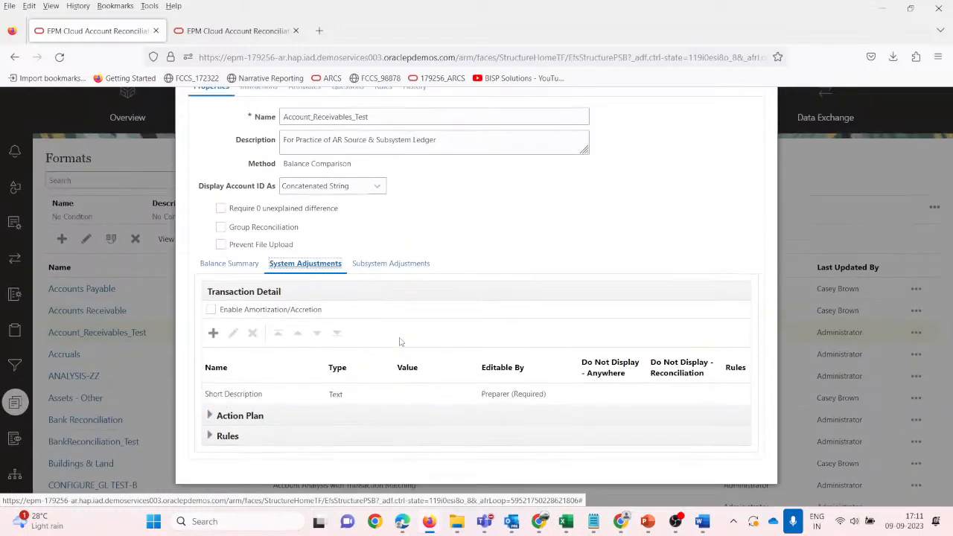
scroll(394, 400, "down", 1)
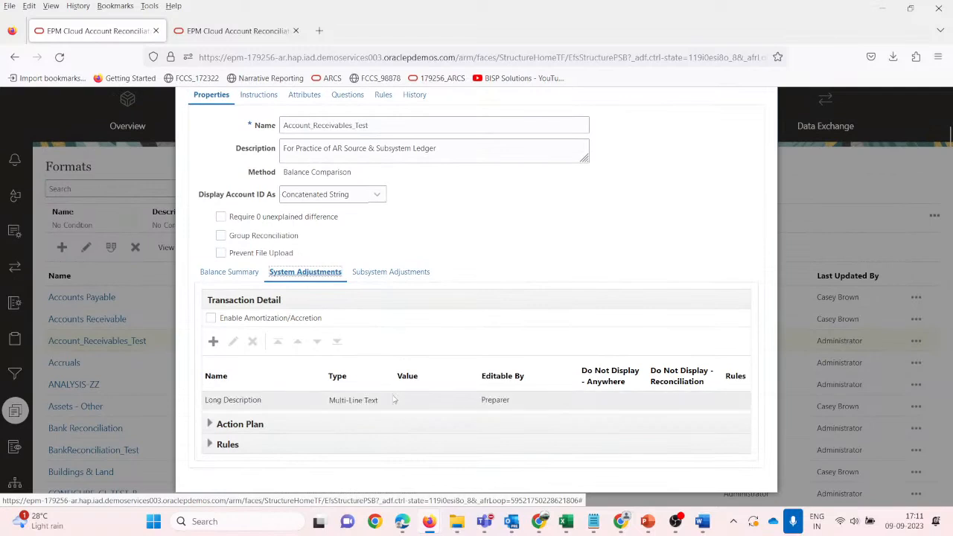
scroll(394, 400, "down", 2)
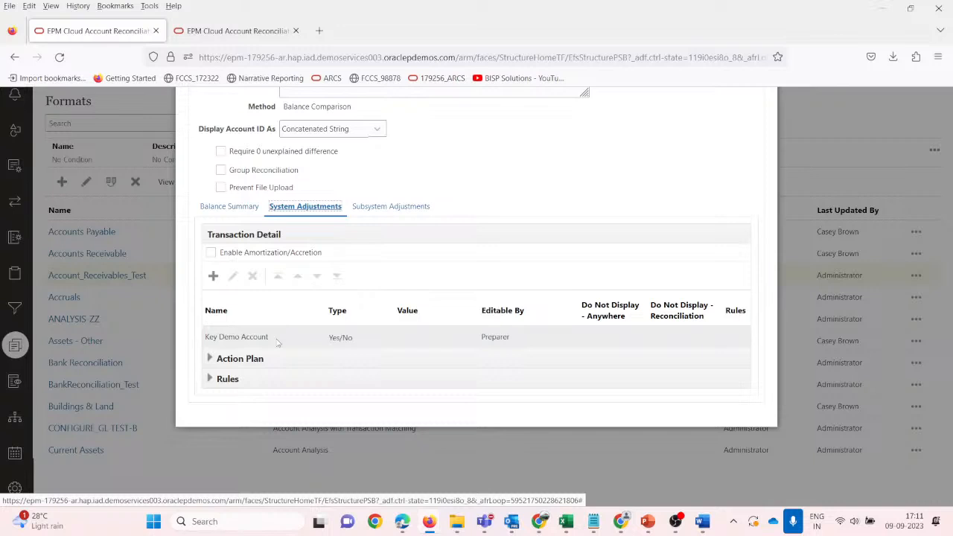
Add an Accounting Date attribute, Required for the Preparer role, to the transaction detail.
left_click(214, 276)
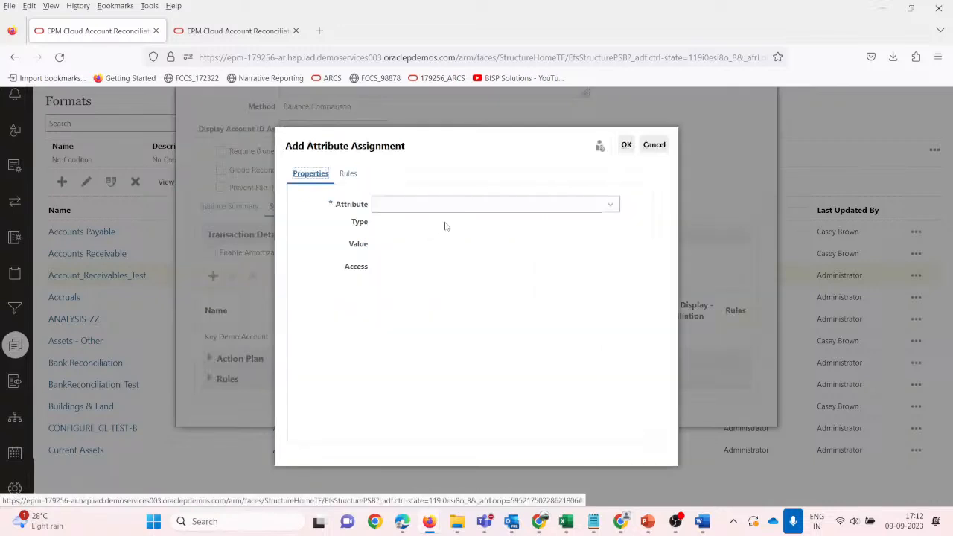
left_click(488, 204)
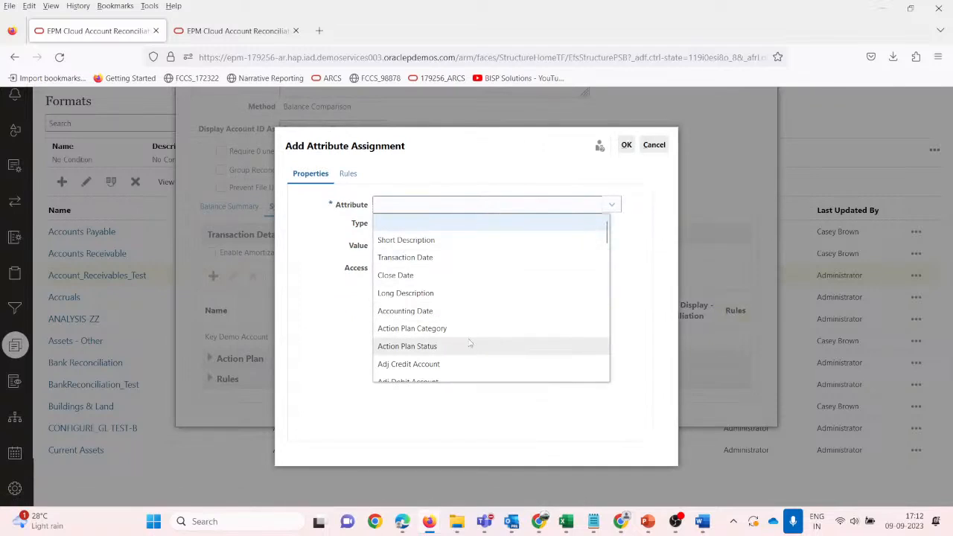
scroll(451, 318, "down", 3)
scroll(450, 318, "up", 3)
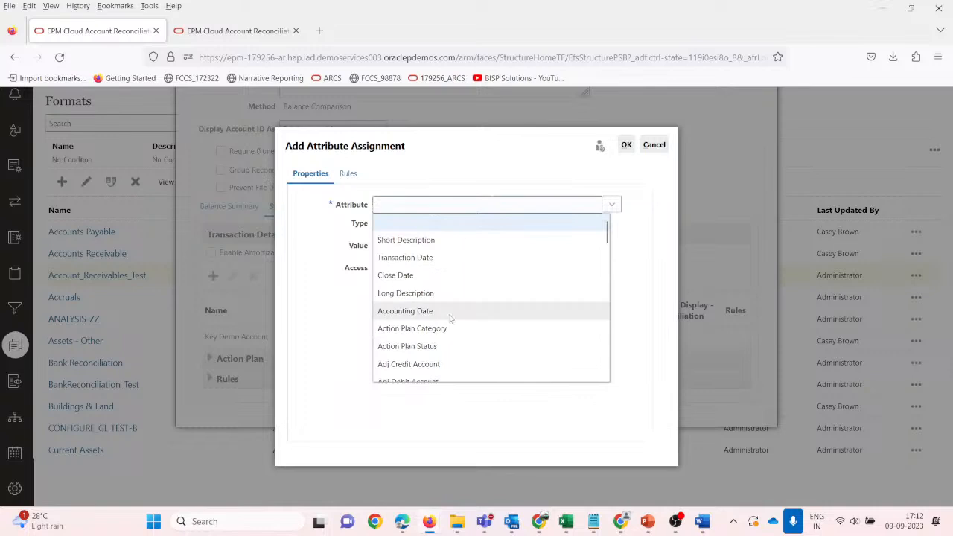
left_click(433, 313)
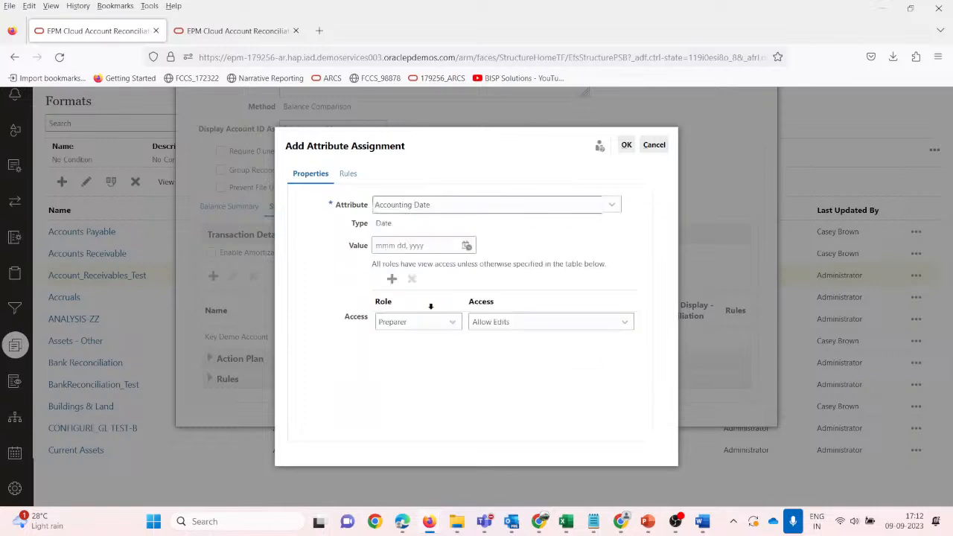
left_click(528, 327)
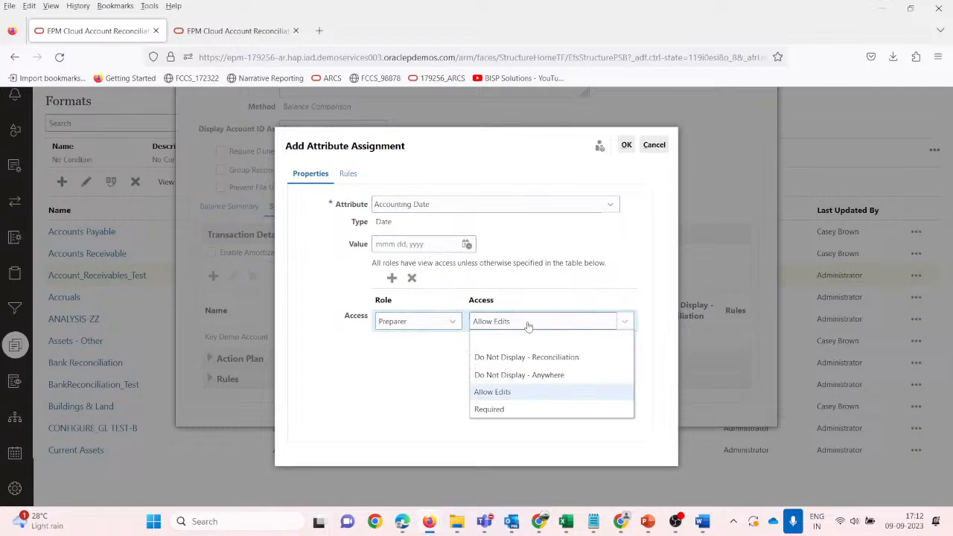
left_click(493, 409)
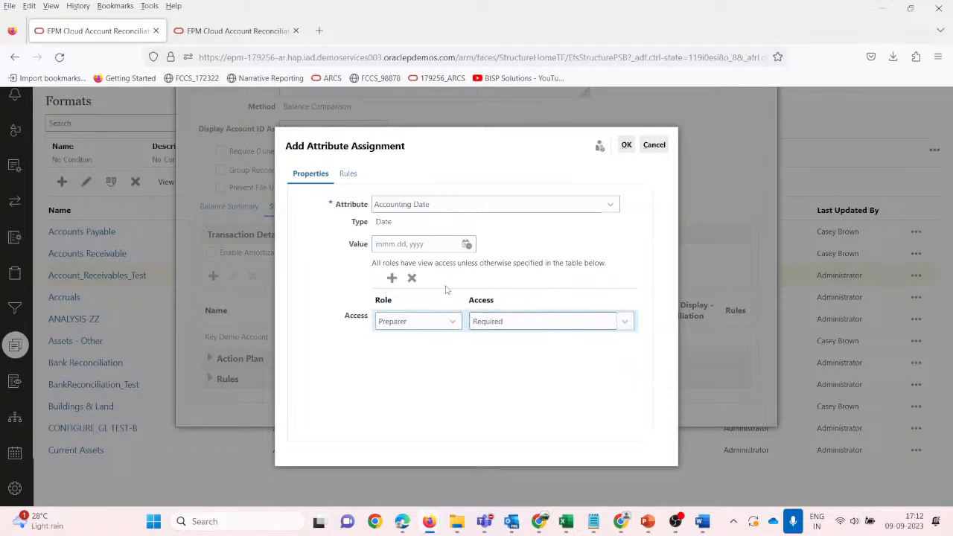
left_click(416, 326)
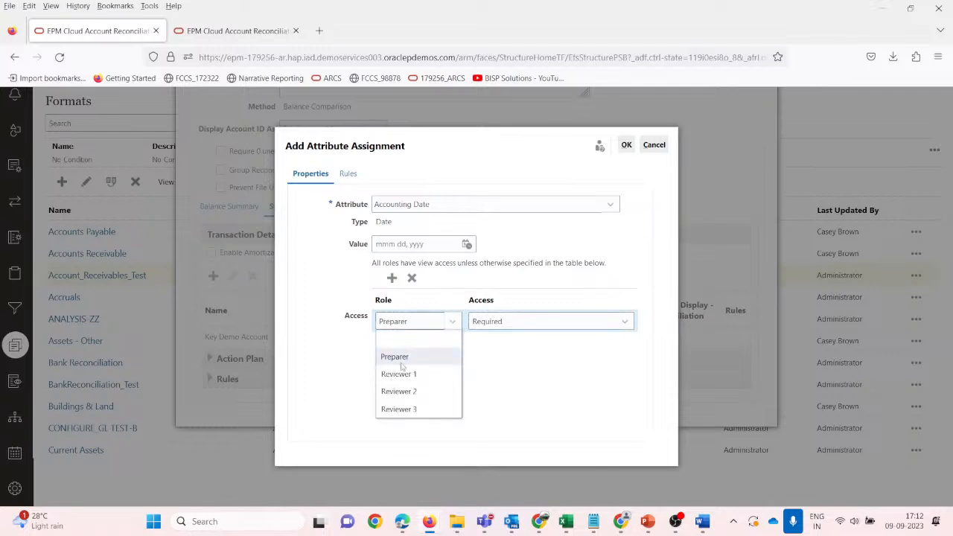
left_click(402, 360)
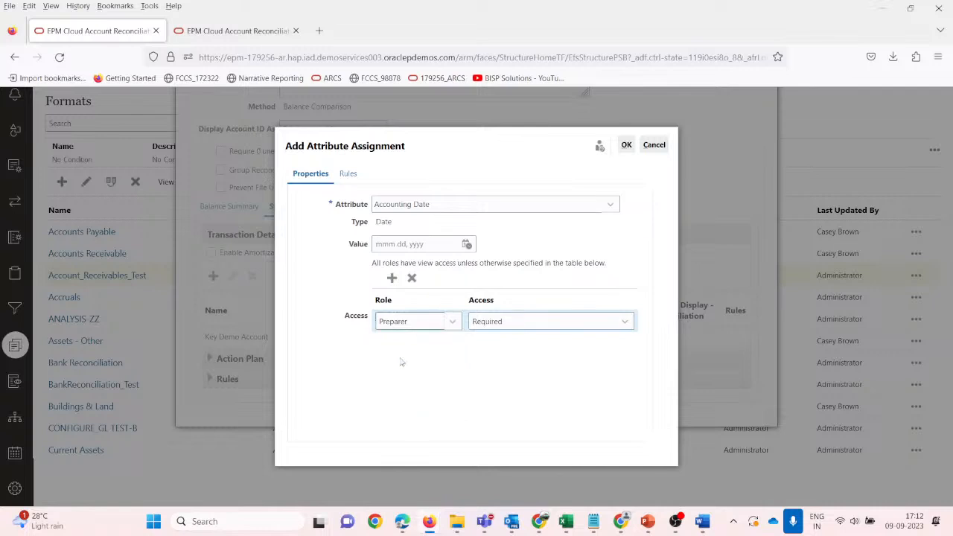
left_click(626, 146)
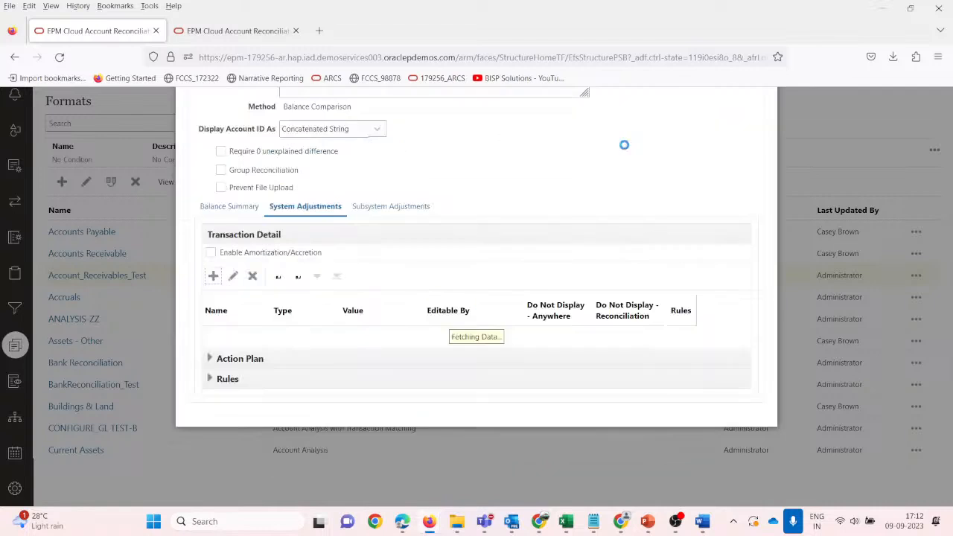
left_click(374, 209)
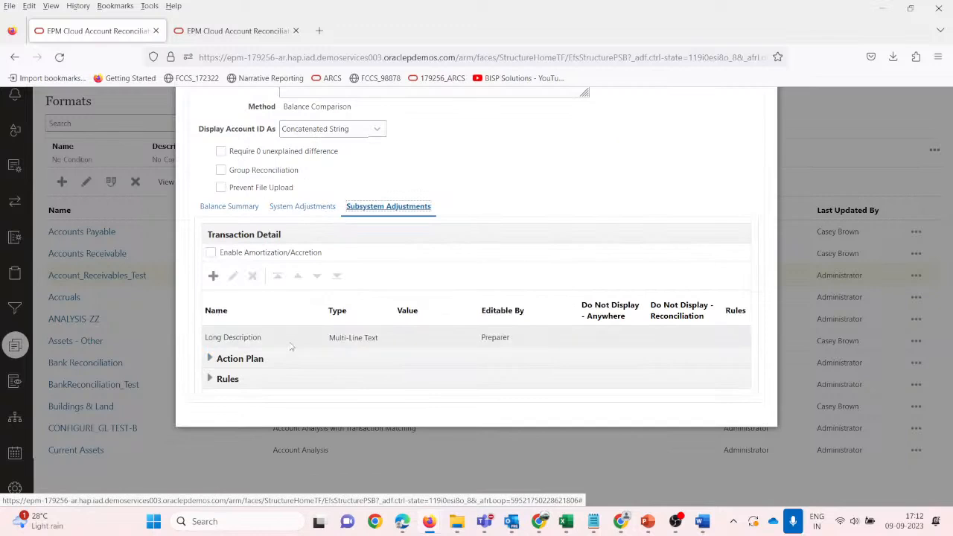
Review the format's Instructions and Attributes, selecting the Outstanding Since attribute.
scroll(291, 346, "up", 3)
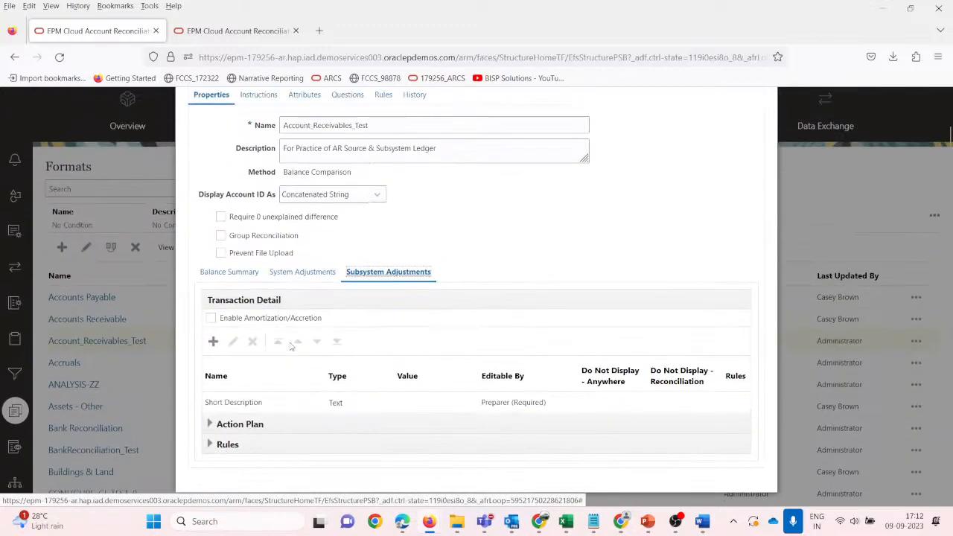
scroll(316, 363, "down", 2)
scroll(291, 346, "down", 1)
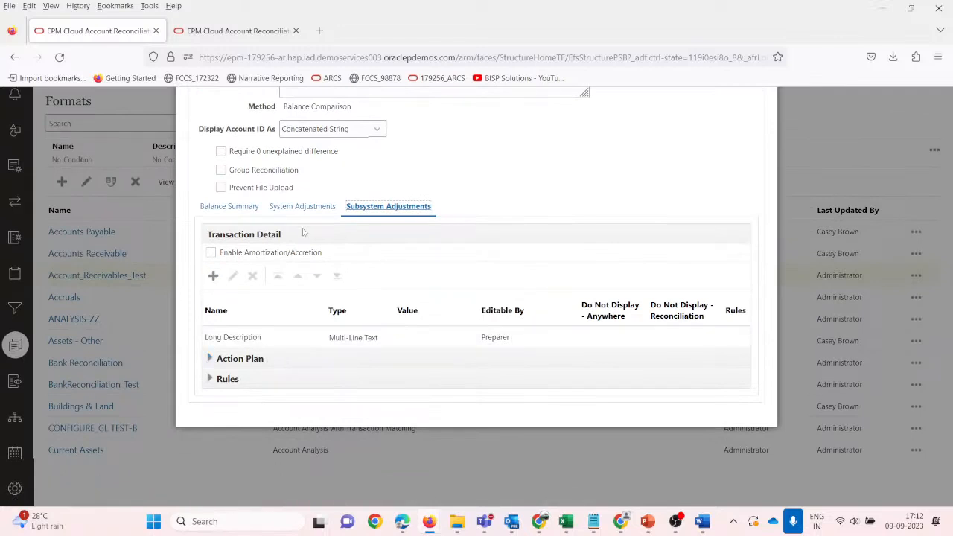
scroll(328, 295, "up", 3)
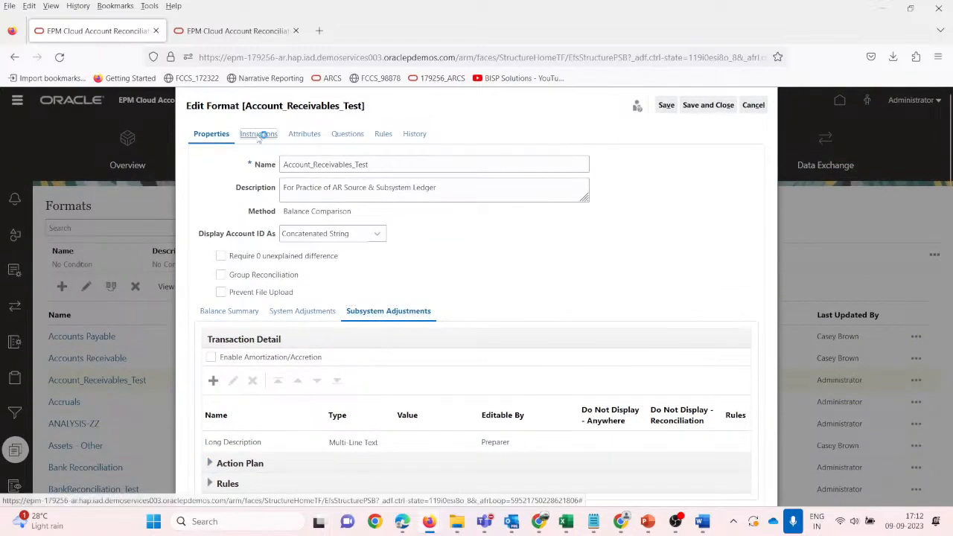
left_click(257, 134)
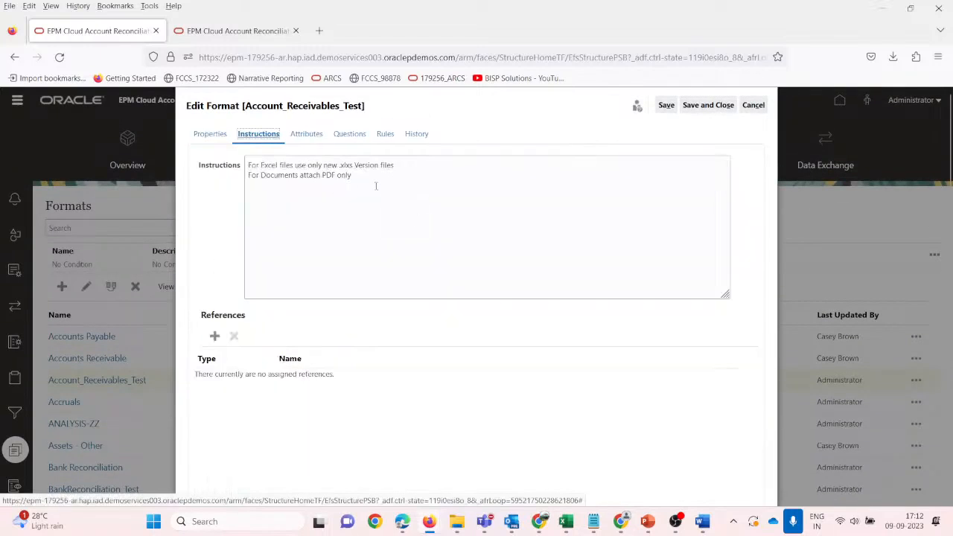
left_click_drag(371, 182, 245, 164)
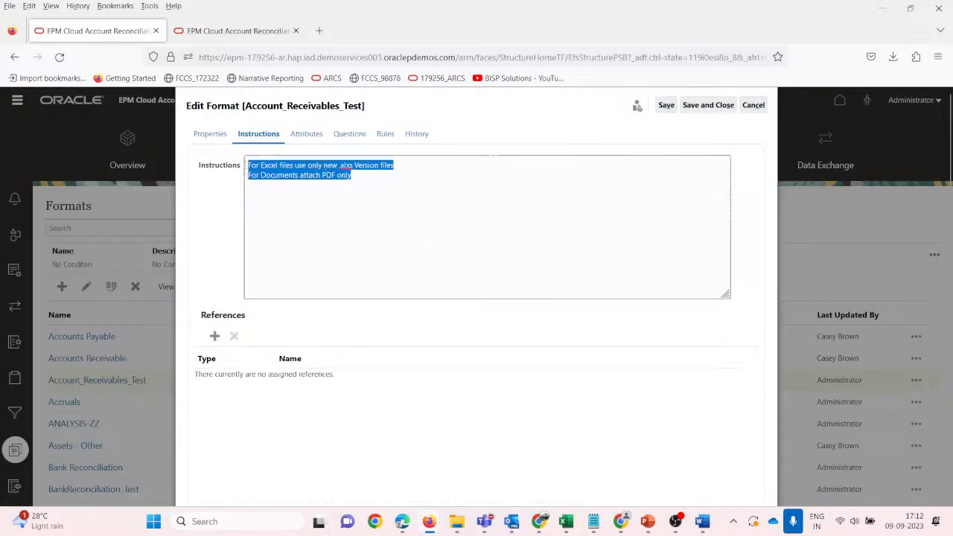
left_click(354, 242)
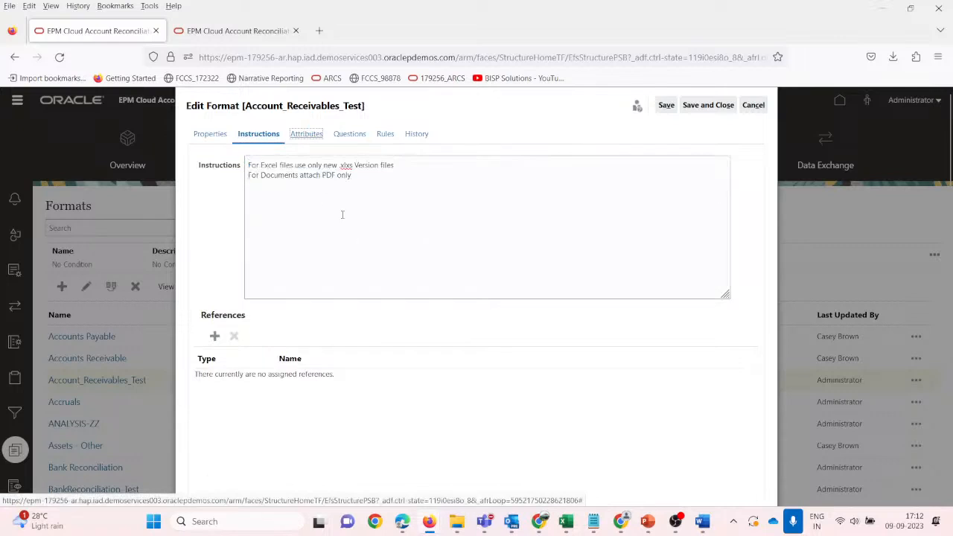
left_click(306, 134)
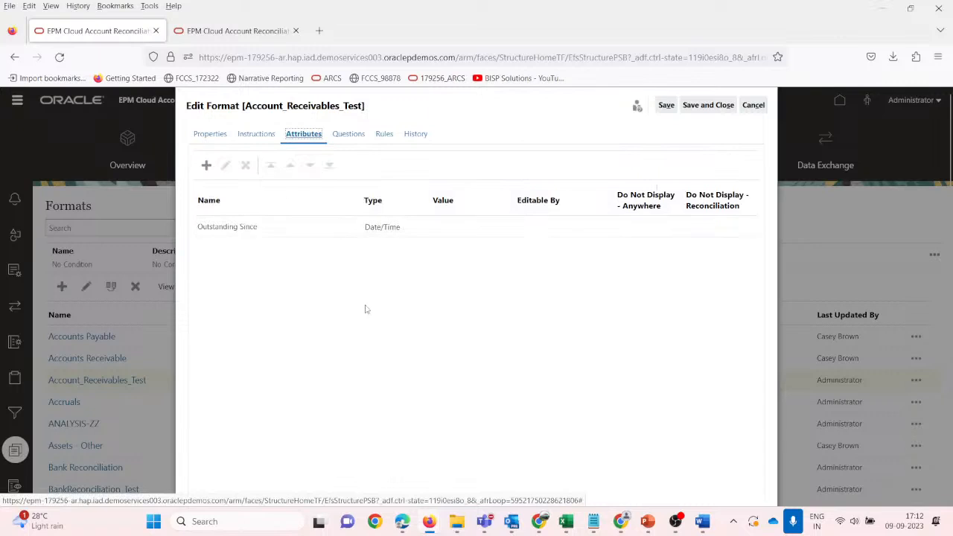
left_click(270, 226)
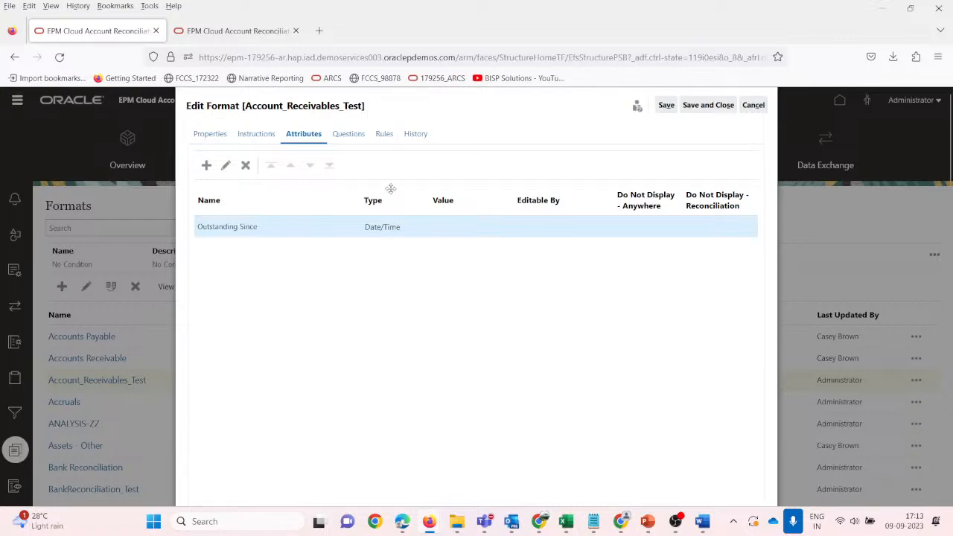
Review the Questions, Rules and History tabs, then save and close the format.
left_click(350, 136)
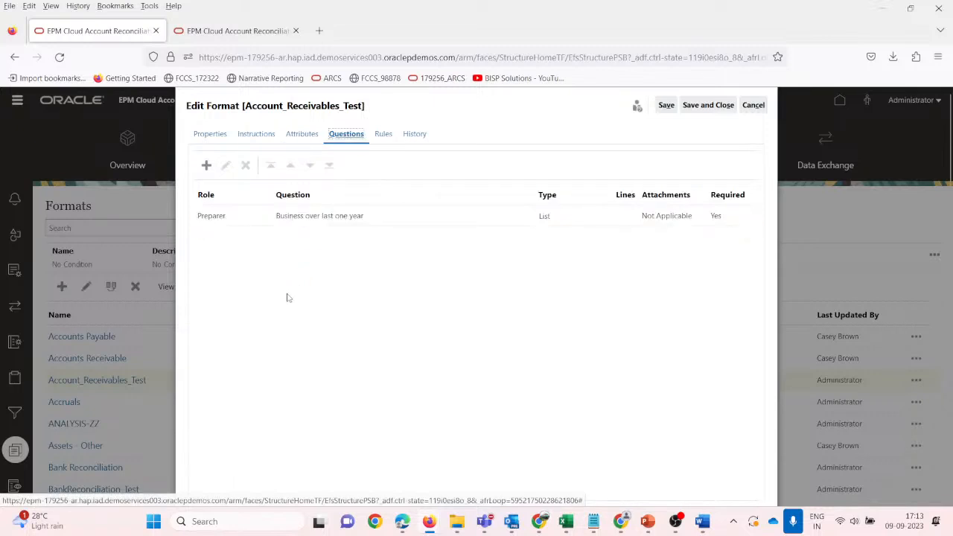
left_click(376, 225)
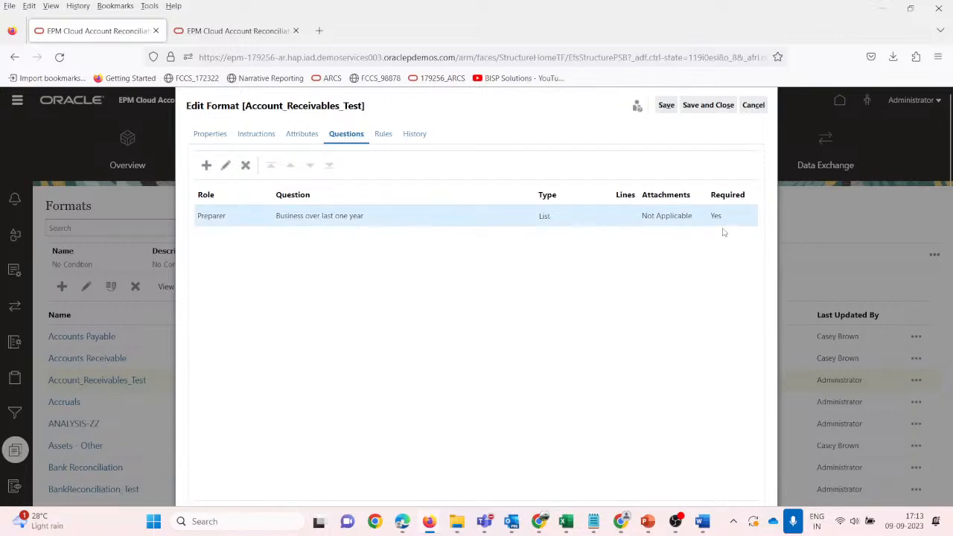
left_click(385, 138)
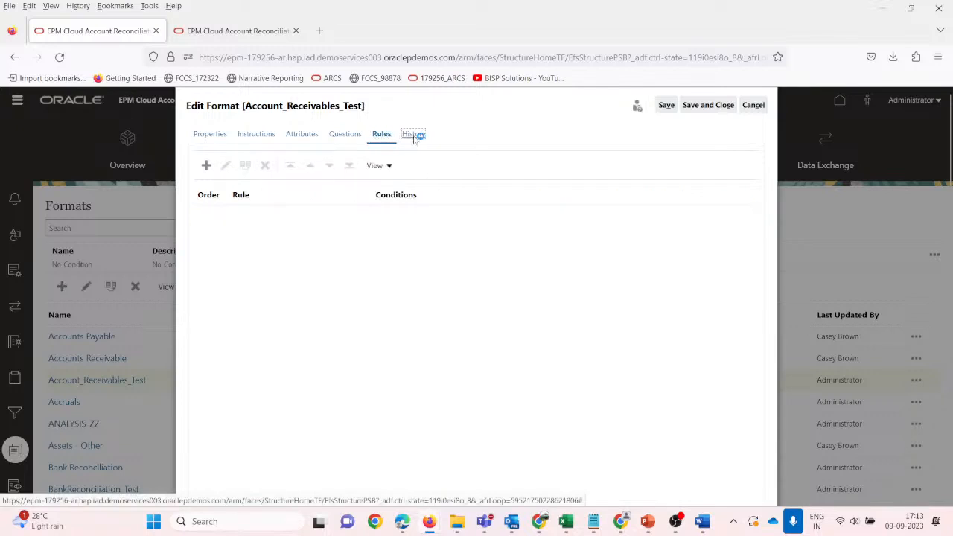
left_click(415, 134)
left_click(706, 108)
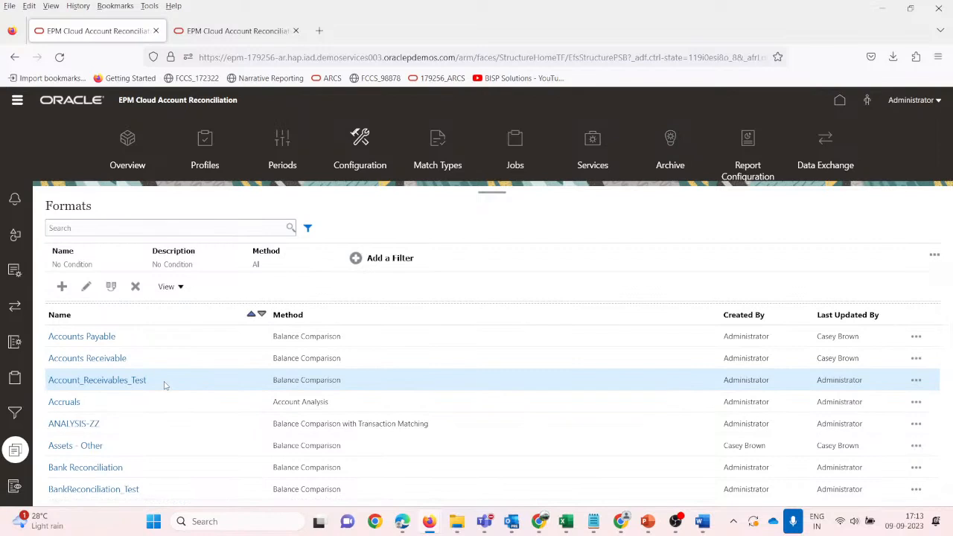
Open the Profiles list for August 2022, then bring the 101-10103 workbook forward.
left_click(205, 149)
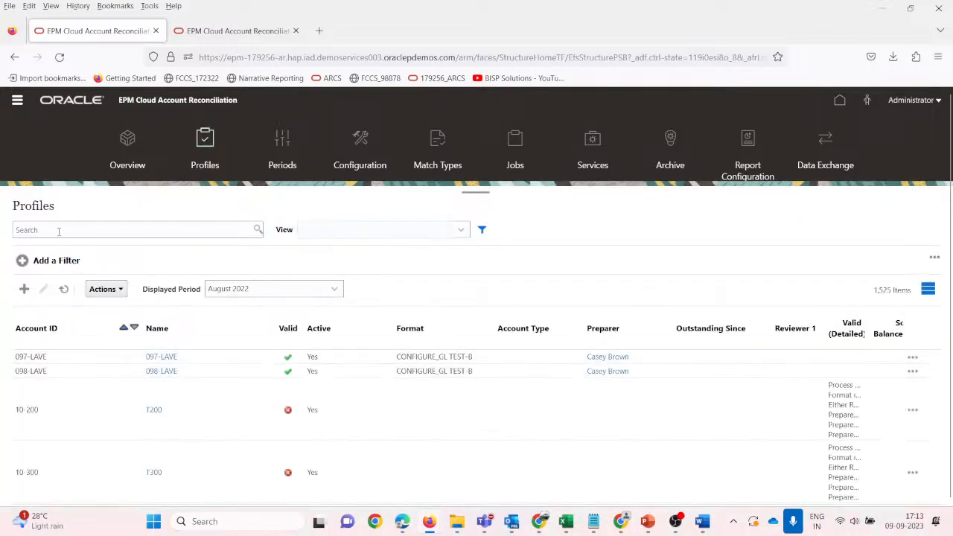
mouse_move(570, 525)
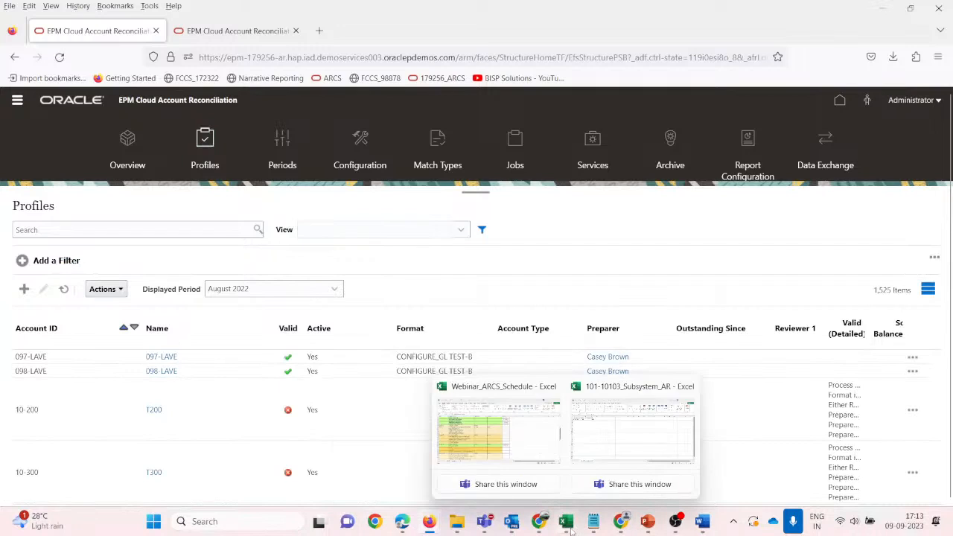
left_click(605, 453)
Widen column A and change the row to account 101-10104 with amount 80000.
left_click_drag(86, 140, 90, 140)
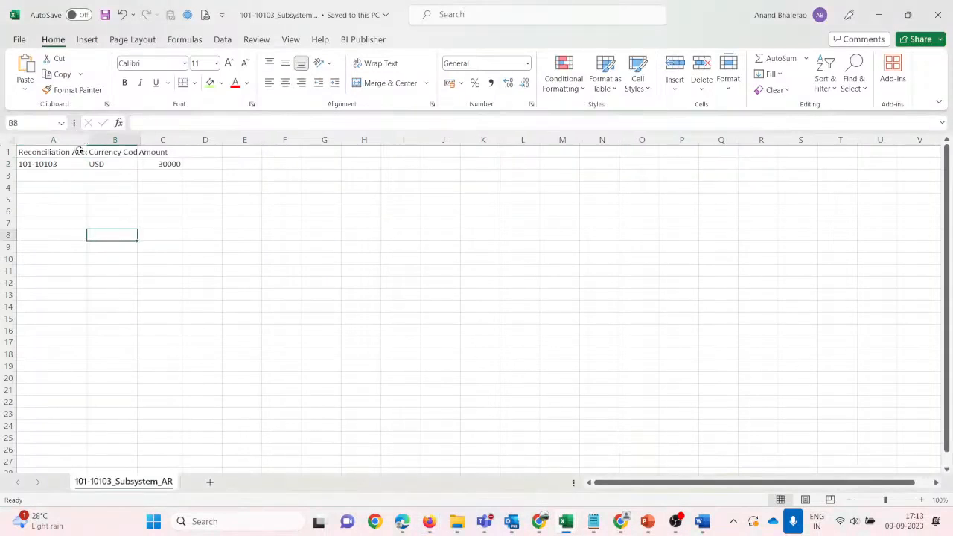
left_click(41, 164)
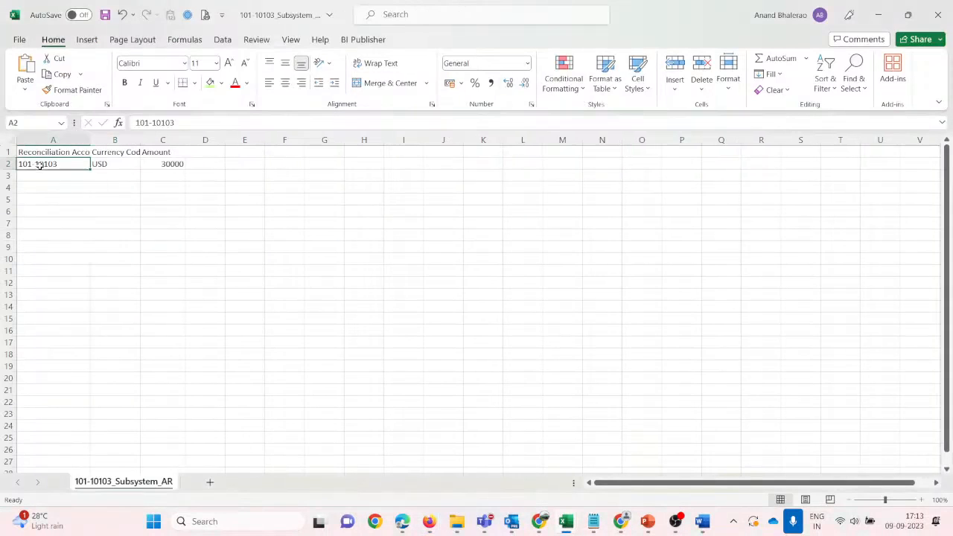
left_click_drag(90, 140, 97, 140)
left_click(79, 197)
left_click(55, 166)
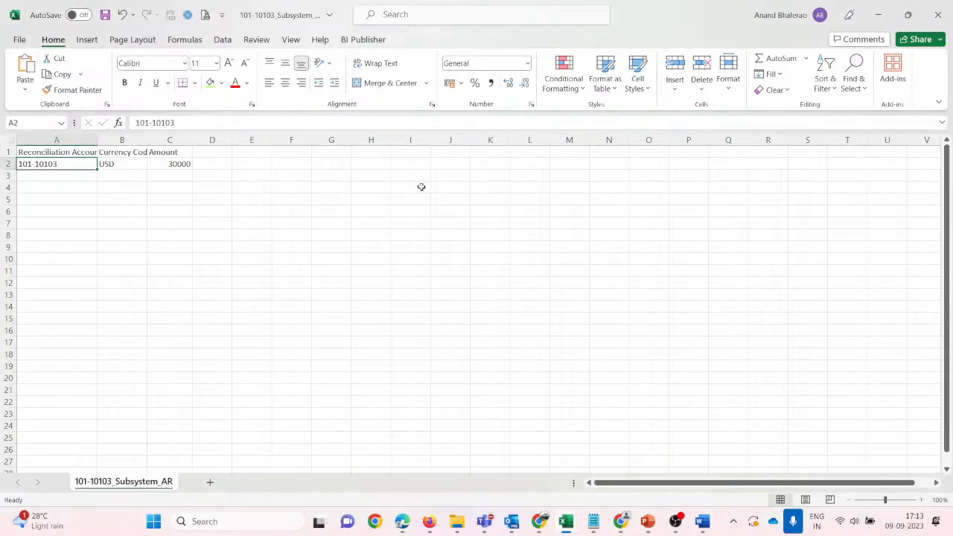
key("F2")
key("BackSpace")
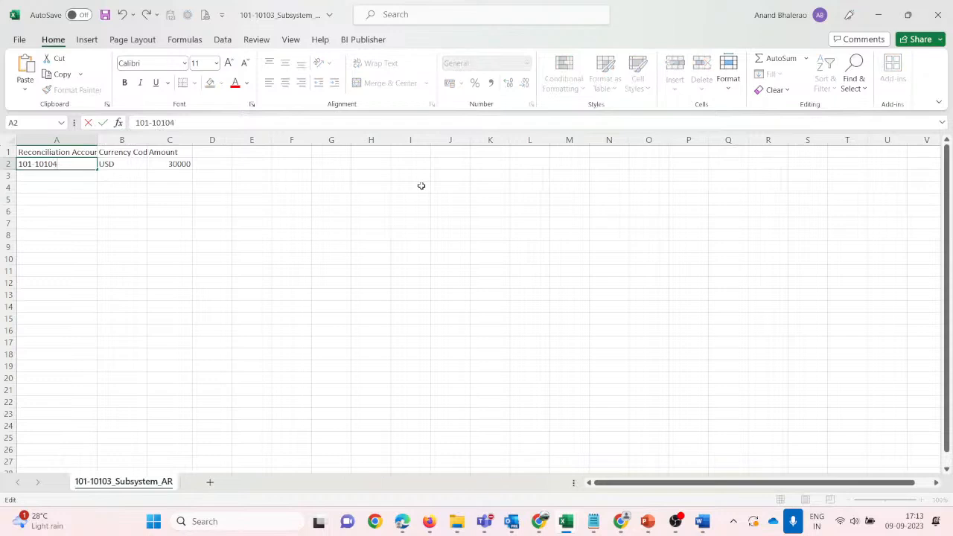
type("4")
key("Return")
key("Up")
key("Right")
key("Right")
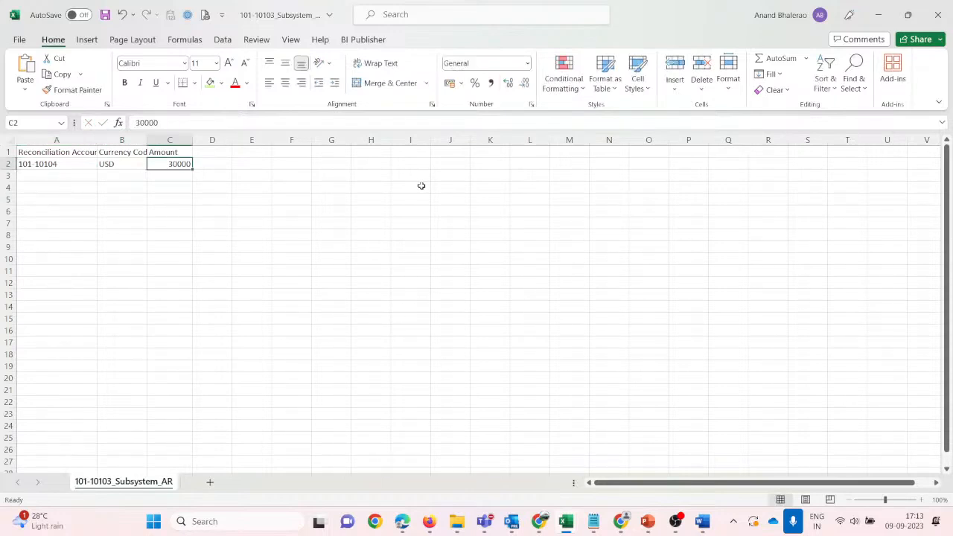
type("8000")
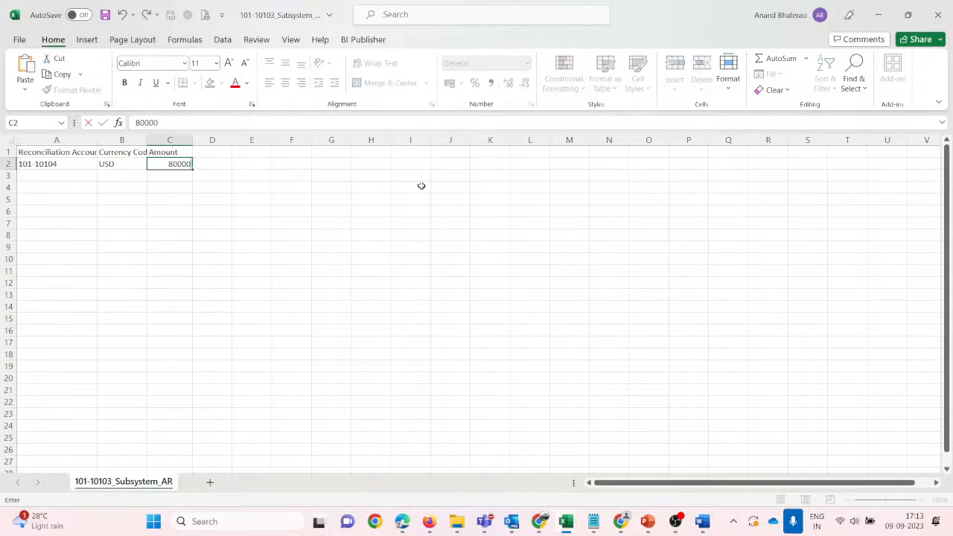
key("Return")
key("Up")
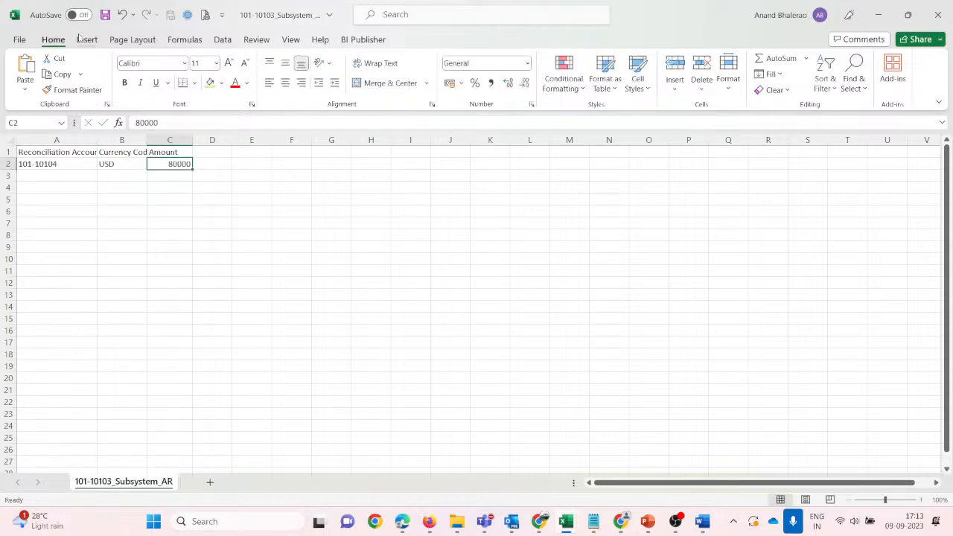
Save the sheet in Webinar as 101-10104_Source_AR and copy account ID 101-10104.
left_click(105, 14)
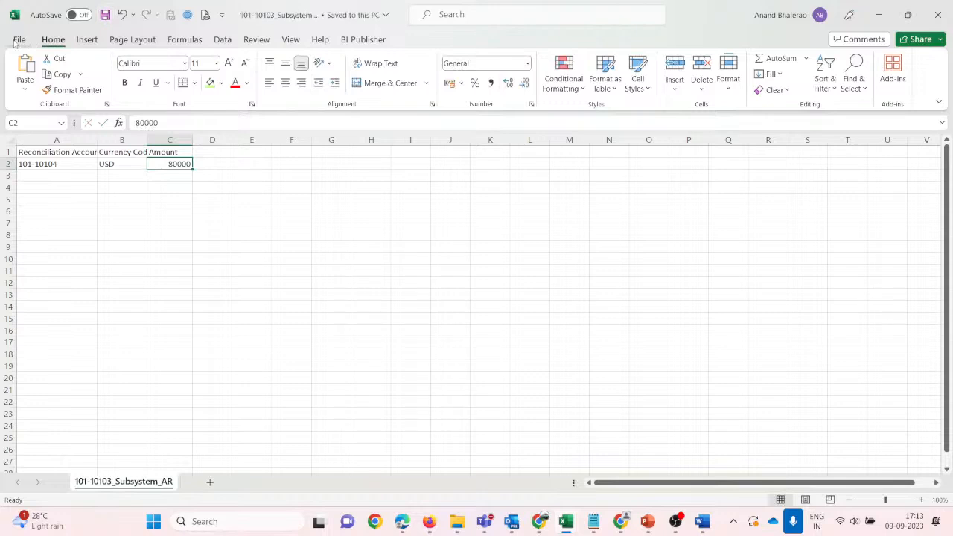
left_click(15, 42)
left_click(41, 229)
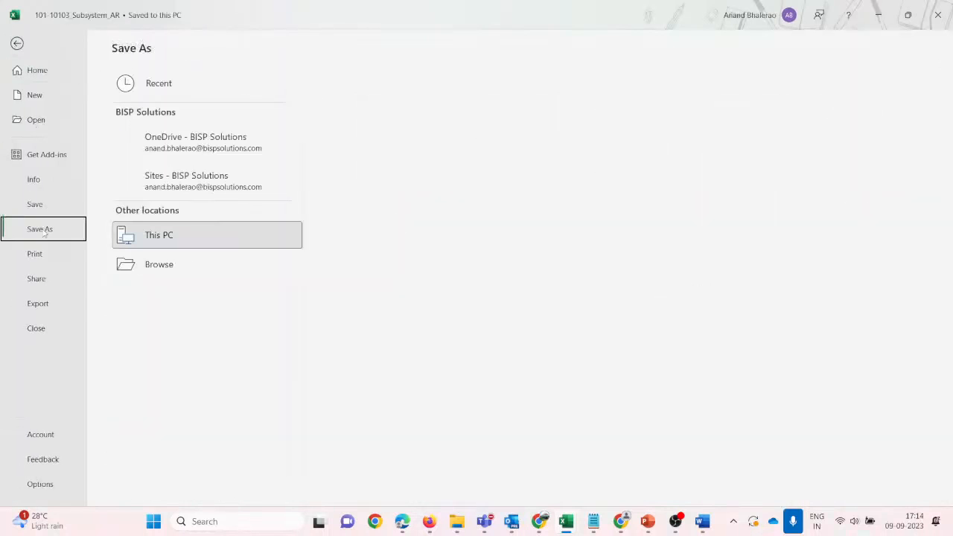
left_click(403, 141)
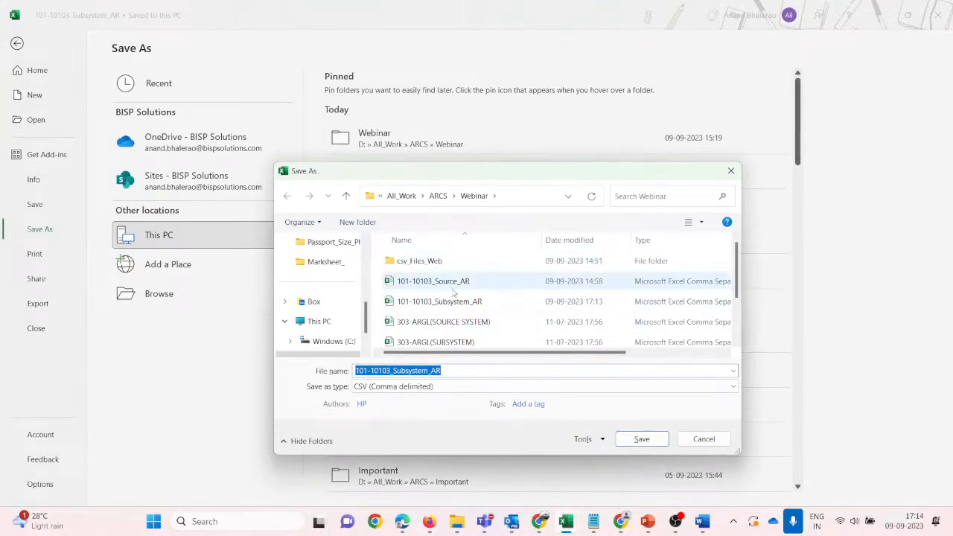
left_click(452, 283)
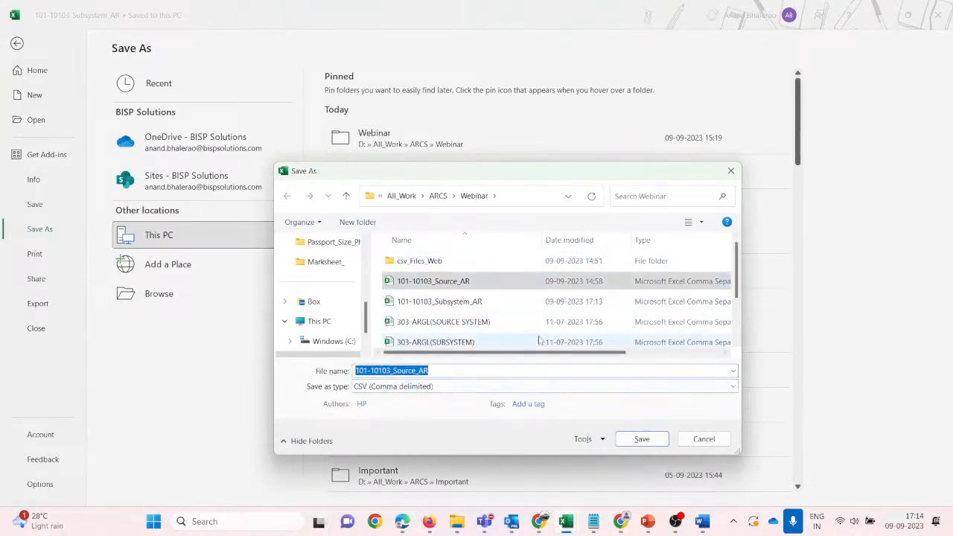
key("Left")
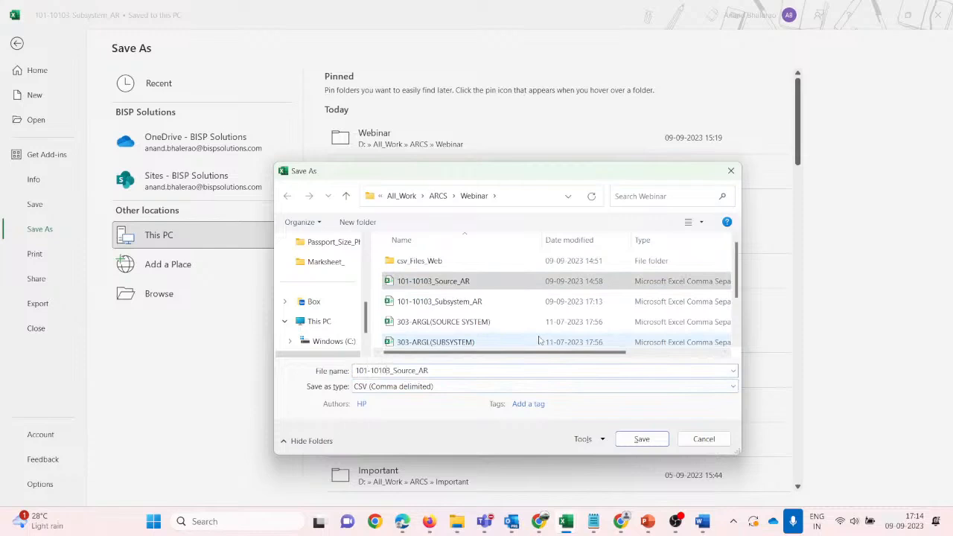
key("Right")
key("Right")
key("Right")
key("Right")
key("Right")
key("Right")
key("Right")
key("Right")
key("Right")
key("BackSpace")
type("4")
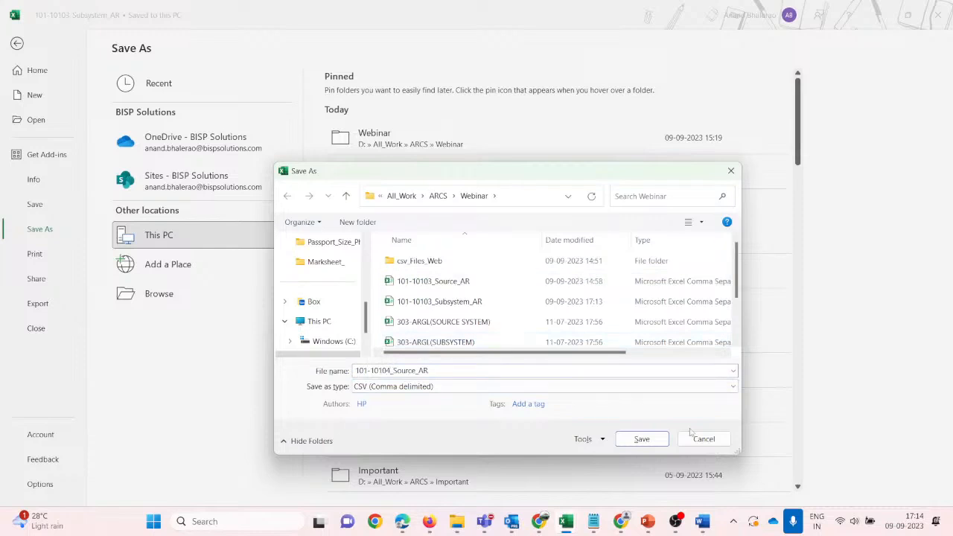
left_click(653, 440)
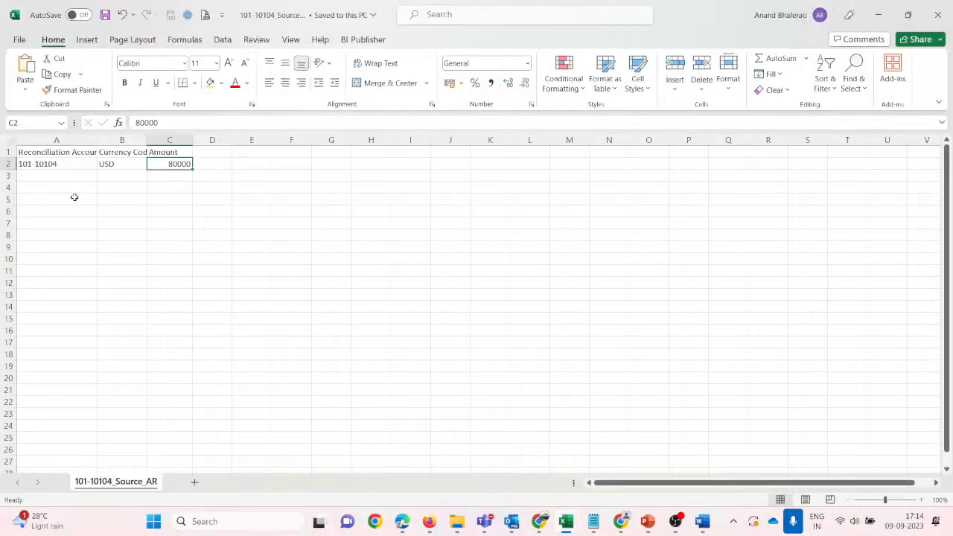
left_click(63, 163)
key("ctrl+c")
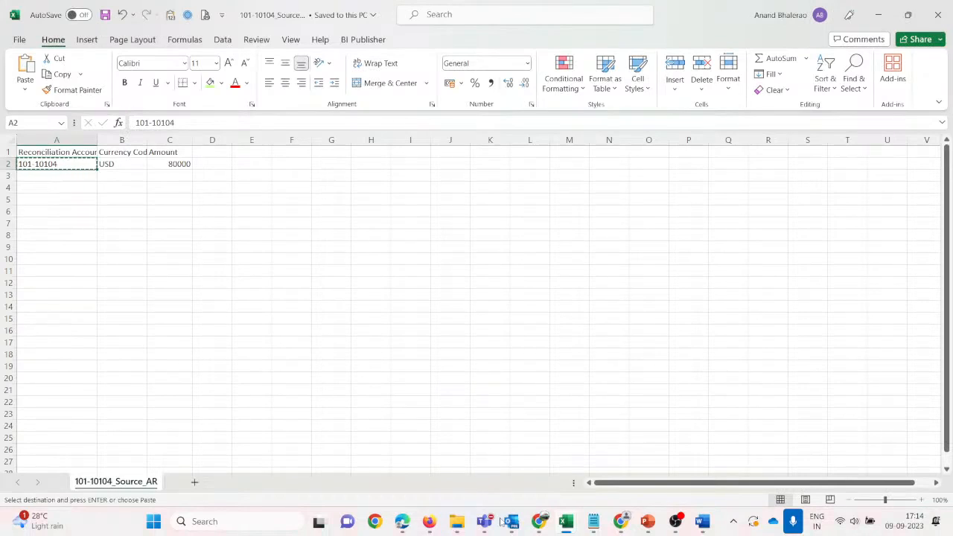
In the Webinar folder, duplicate the 101-10104_Source_AR file.
mouse_move(456, 521)
left_click(428, 438)
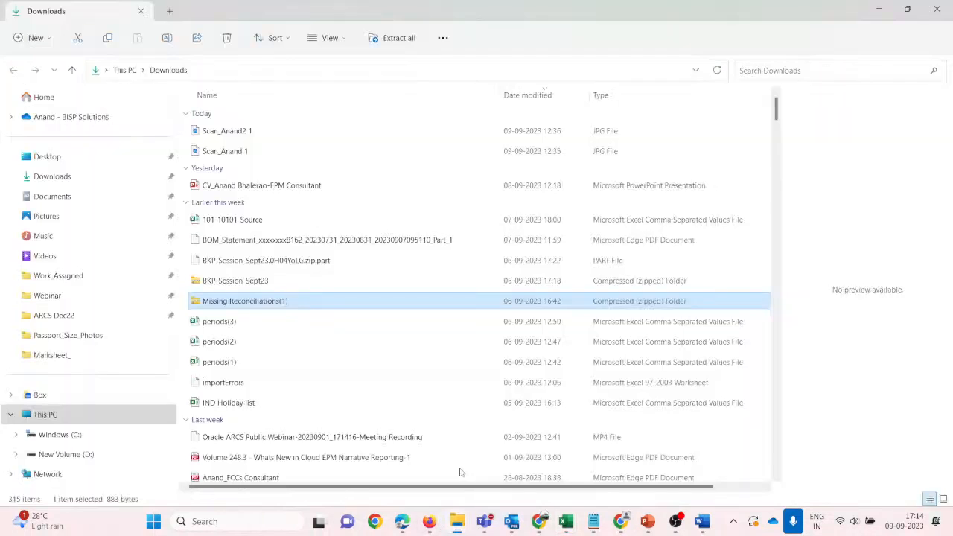
mouse_move(457, 521)
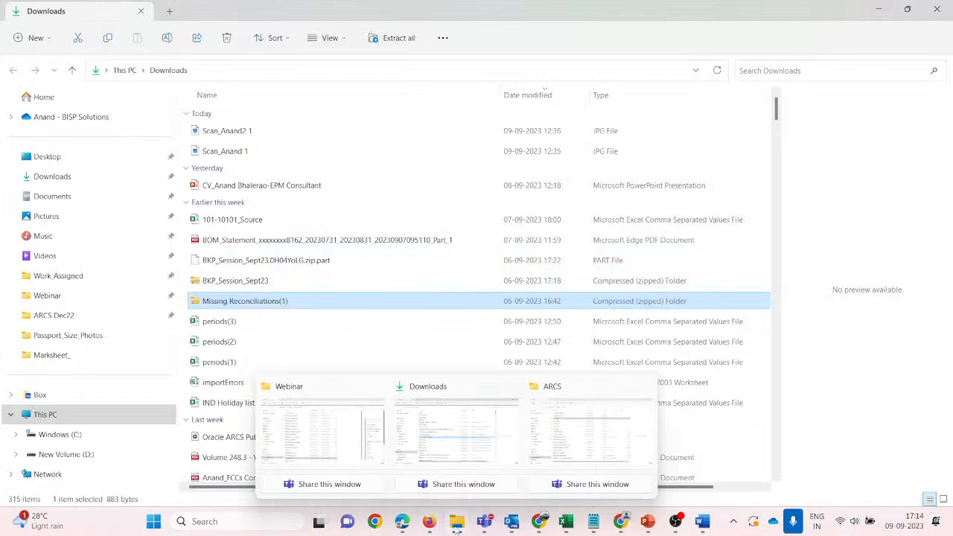
left_click(335, 445)
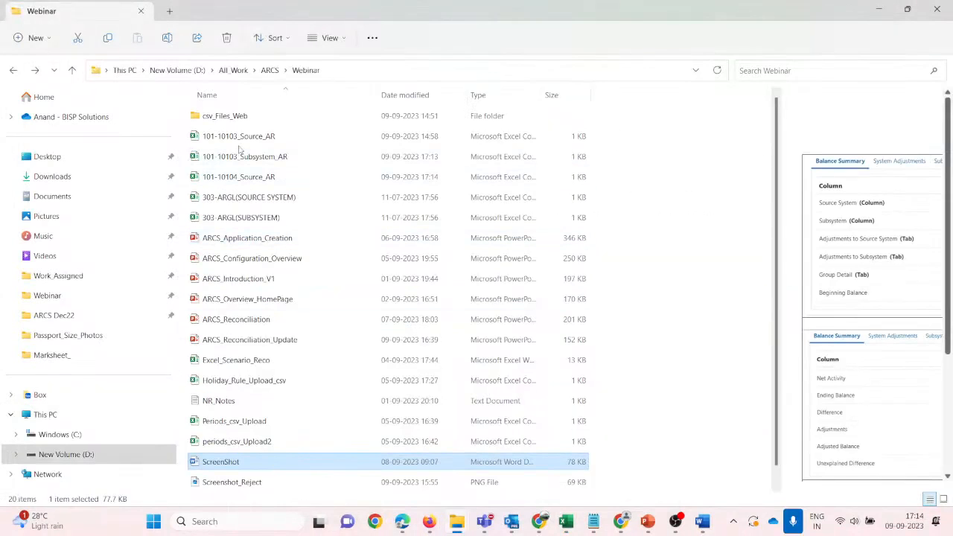
left_click(243, 180)
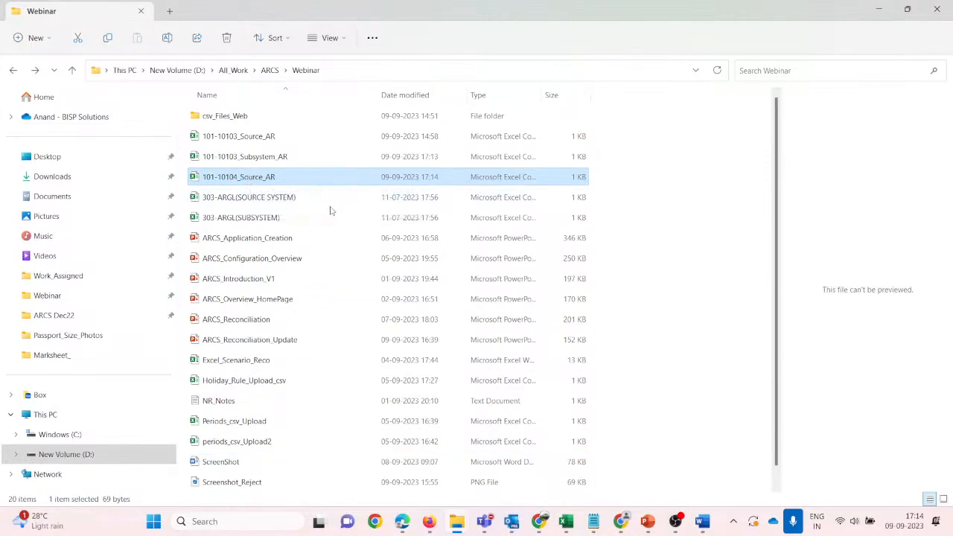
key("ctrl+c")
key("ctrl+v")
Rename the copy to 101-10104_Subsystem_AR and open it in Excel.
key("F2")
key("End")
key("BackSpace")
key("BackSpace")
key("BackSpace")
key("BackSpace")
key("BackSpace")
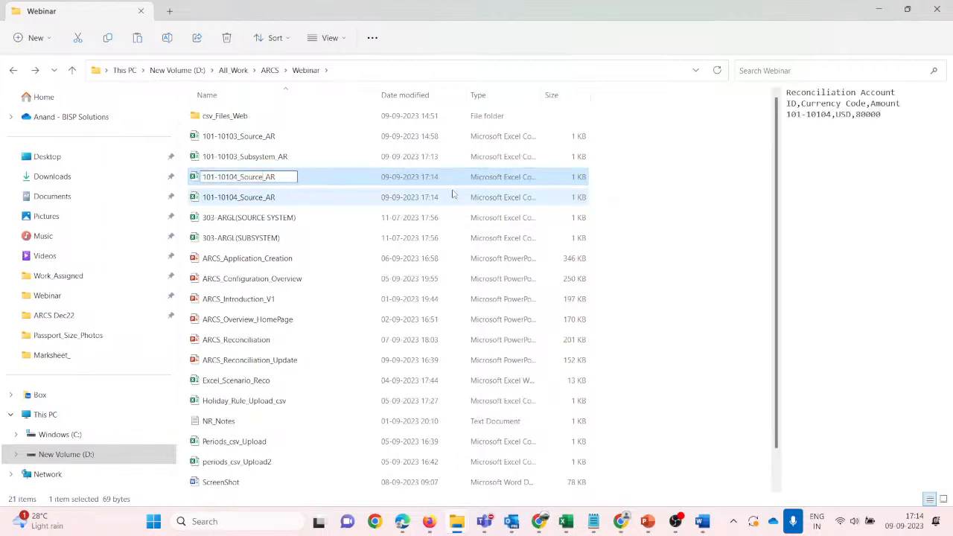
key("shift+Right")
key("shift+Right")
key("shift+Right")
key("shift+Right")
key("shift+Right")
key("shift+Right")
type("Subsystem")
key("Return")
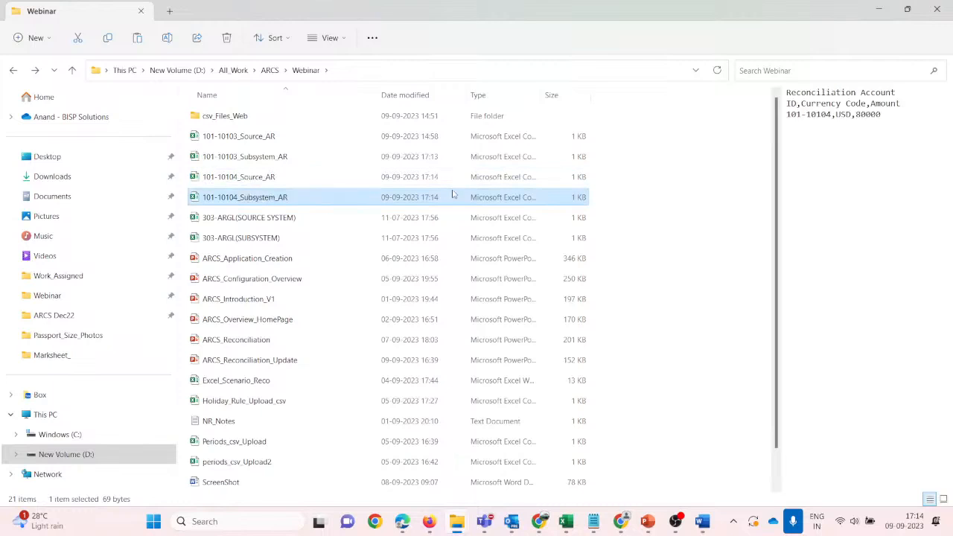
double_click(453, 186)
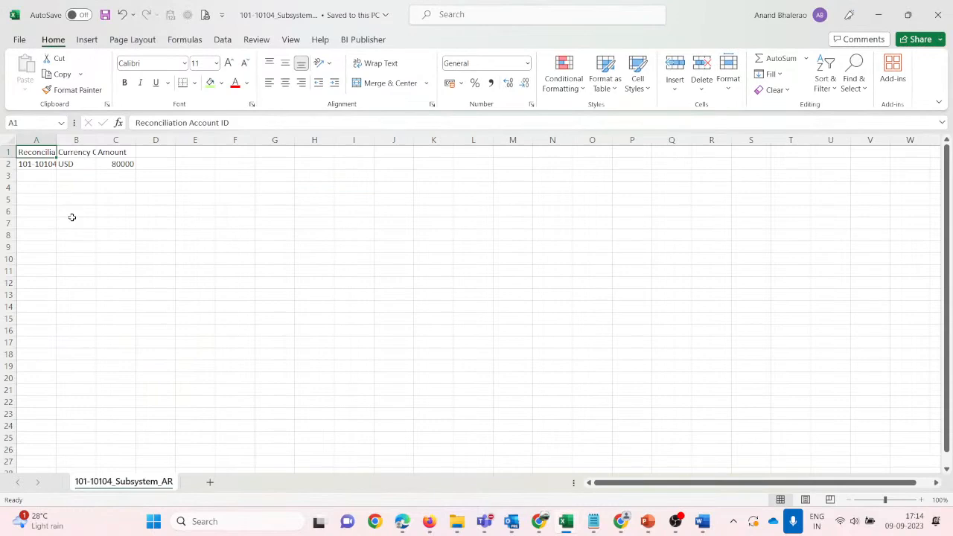
Widen column A, change cell C2 to 75000, and save the Subsystem_AR workbook.
left_click(71, 222)
left_click_drag(61, 140, 95, 140)
left_click(63, 166)
left_click(161, 164)
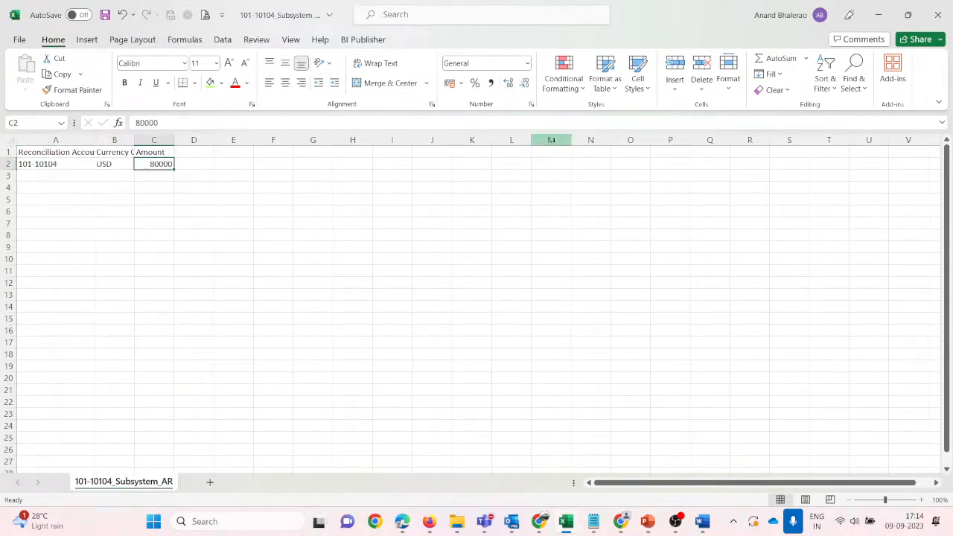
type("75000")
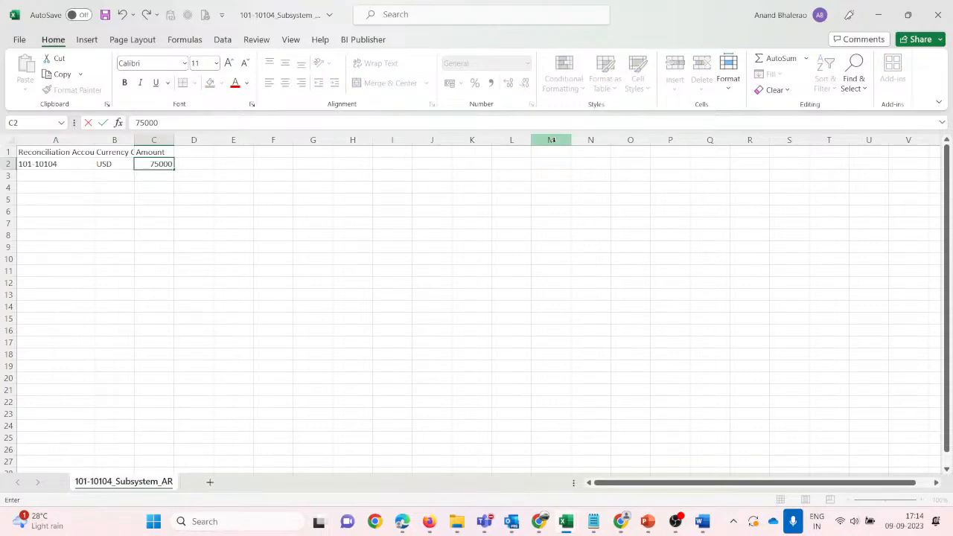
key("ctrl+Return")
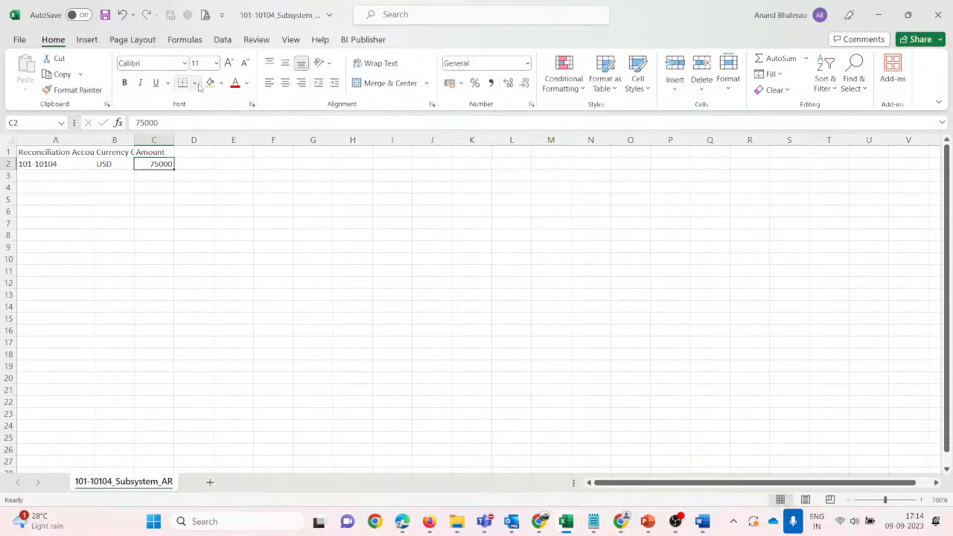
left_click(105, 15)
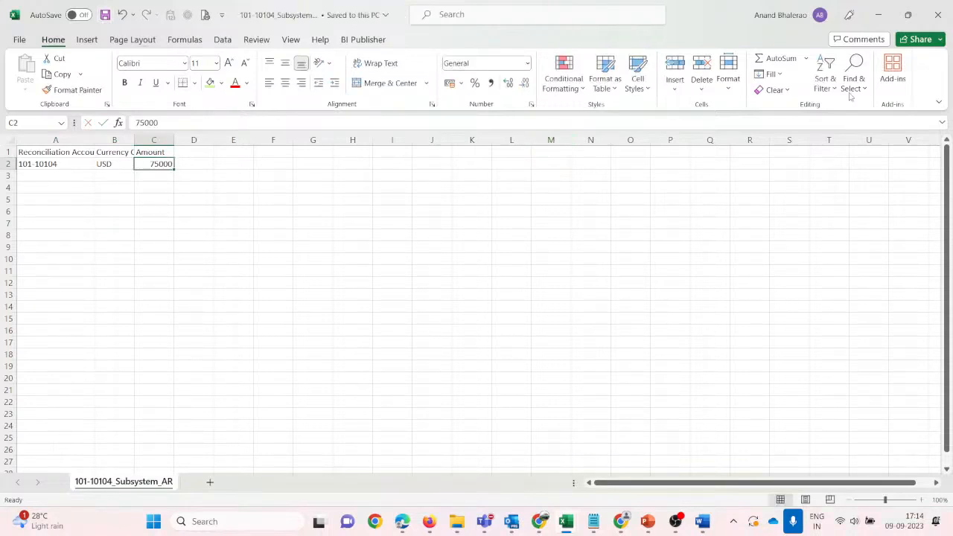
Recheck the account ID in A2 against the Source_AR workbook, then bring up the slideshow.
left_click(206, 236)
left_click(63, 163)
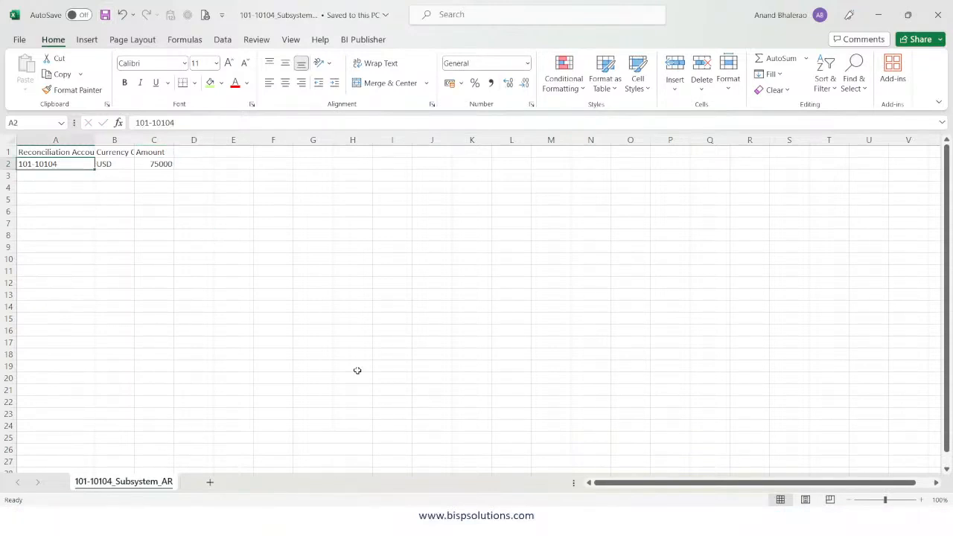
left_click(406, 303)
left_click(484, 379)
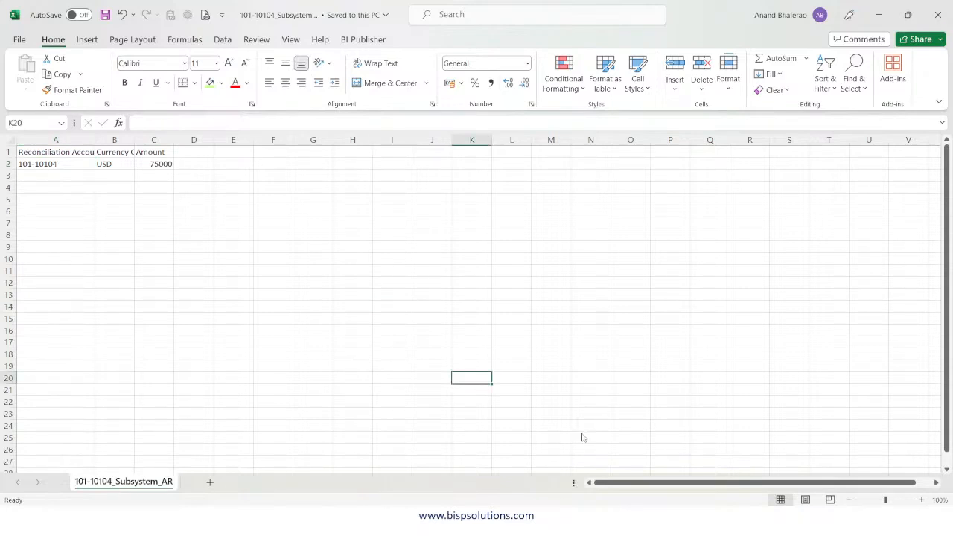
key("alt+Tab")
key("alt+Tab")
left_click(709, 367)
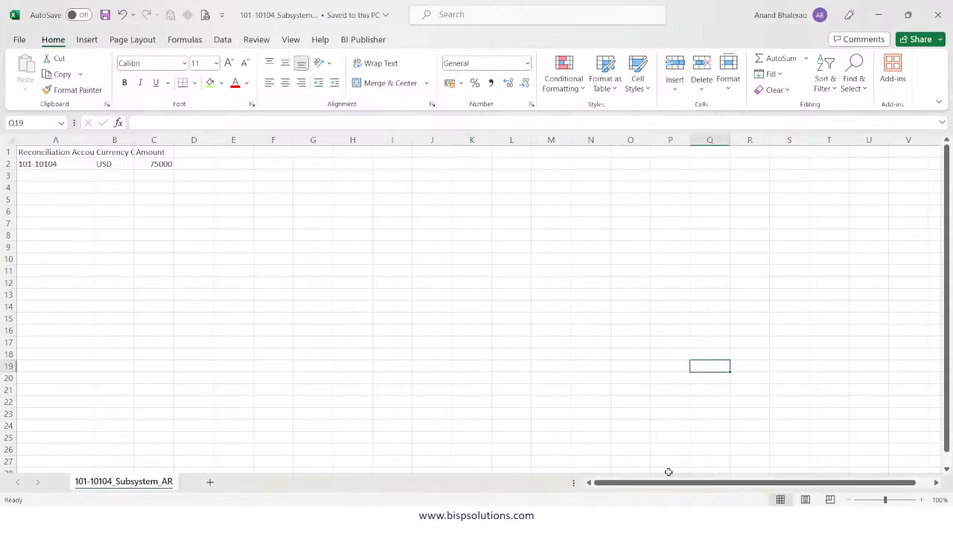
left_click(540, 530)
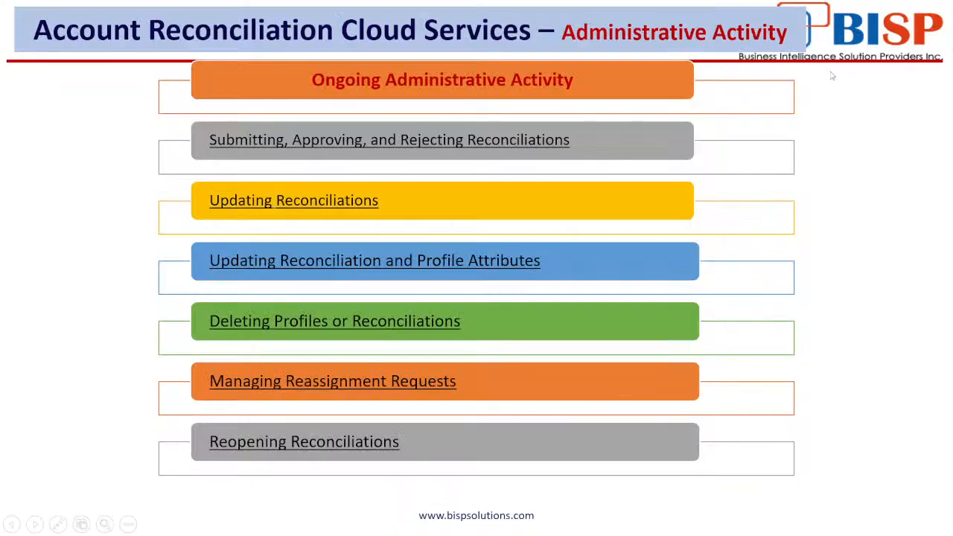
End the full-screen slideshow and return to the EPM Cloud New Profile page in Firefox.
key("alt+Tab")
left_click(546, 317)
key("alt+Tab")
left_click(535, 529)
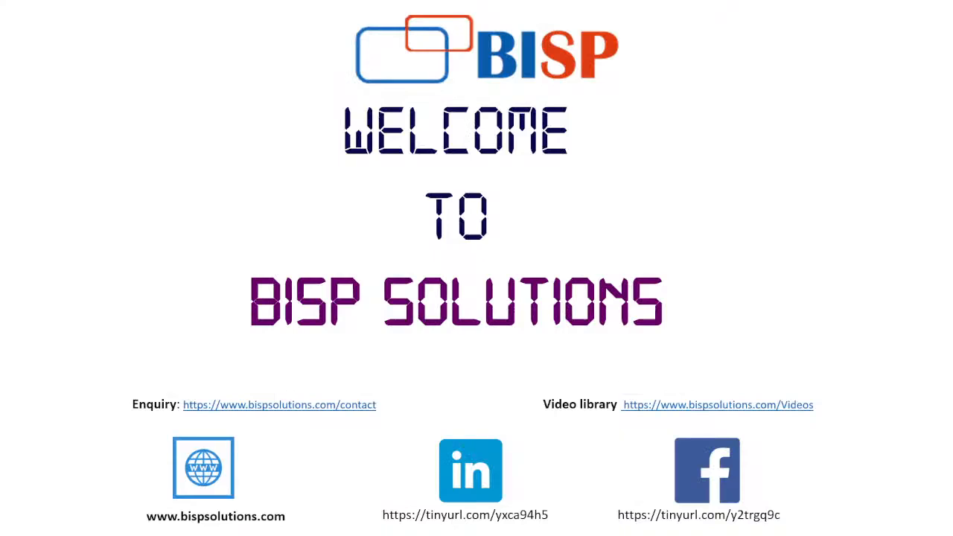
key("Escape")
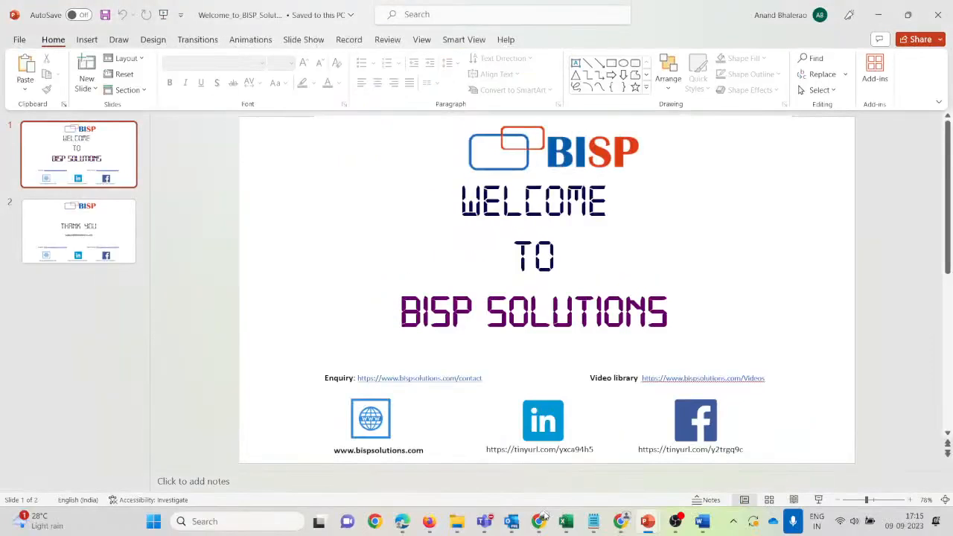
mouse_move(430, 524)
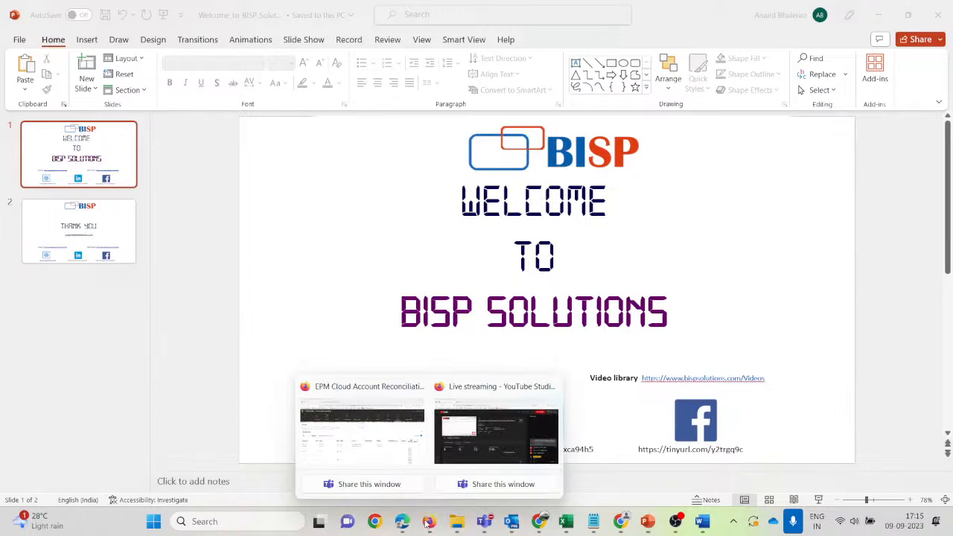
left_click(374, 456)
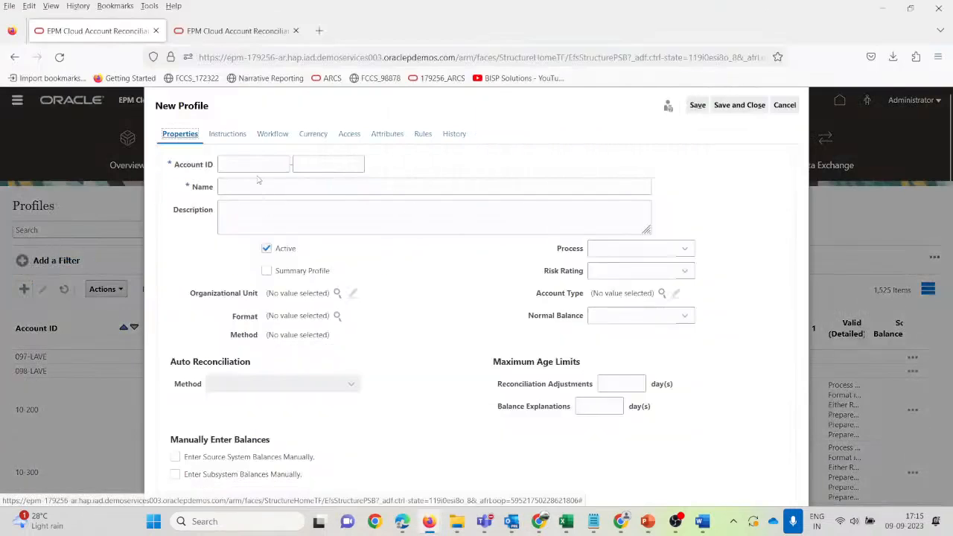
Enter Account ID 101-10104 and profile name 'Accouns Receivables_Test2'.
left_click(260, 164)
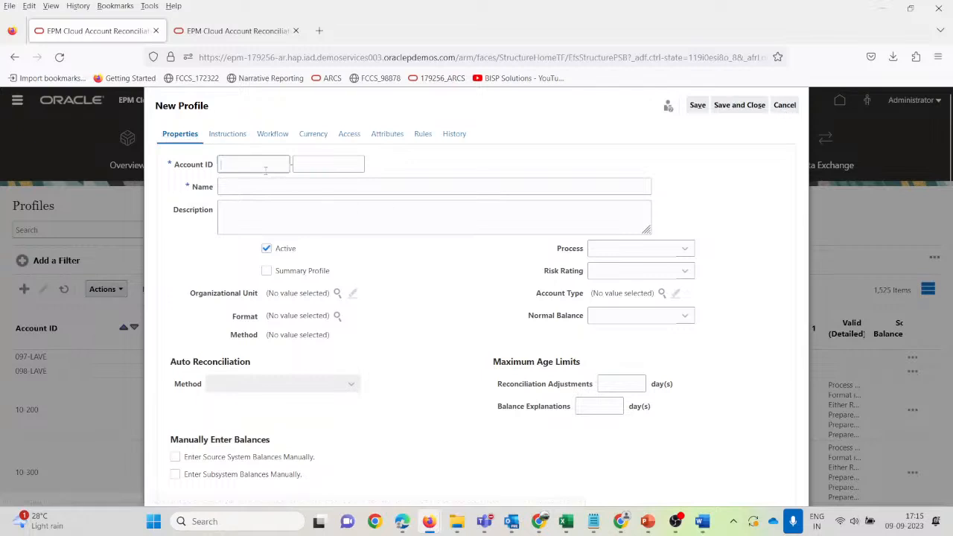
type("101")
key("Tab")
type("10104")
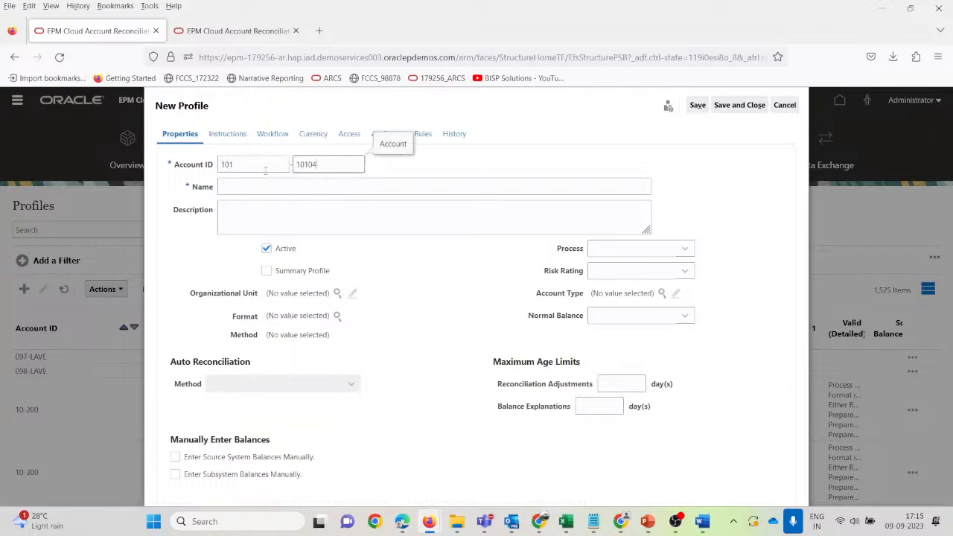
key("Tab")
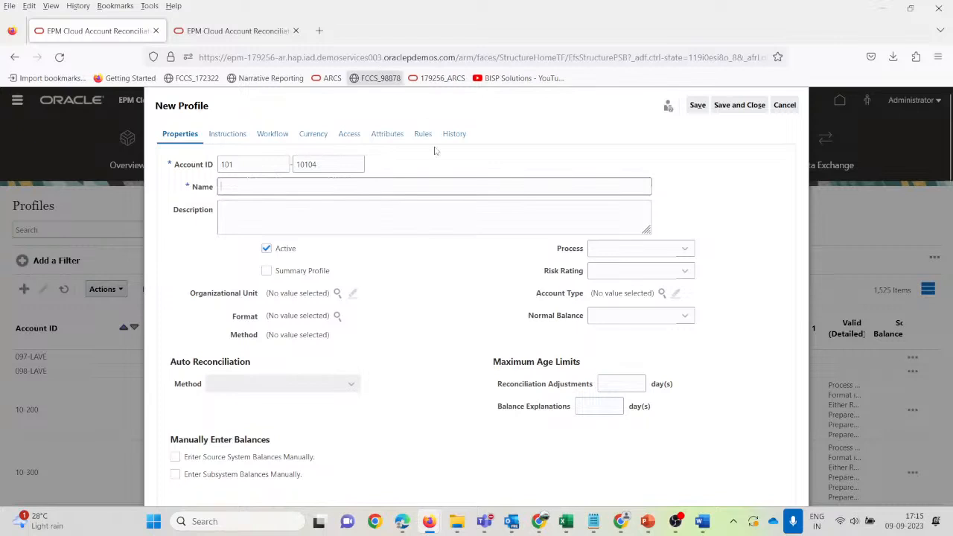
type("Acco")
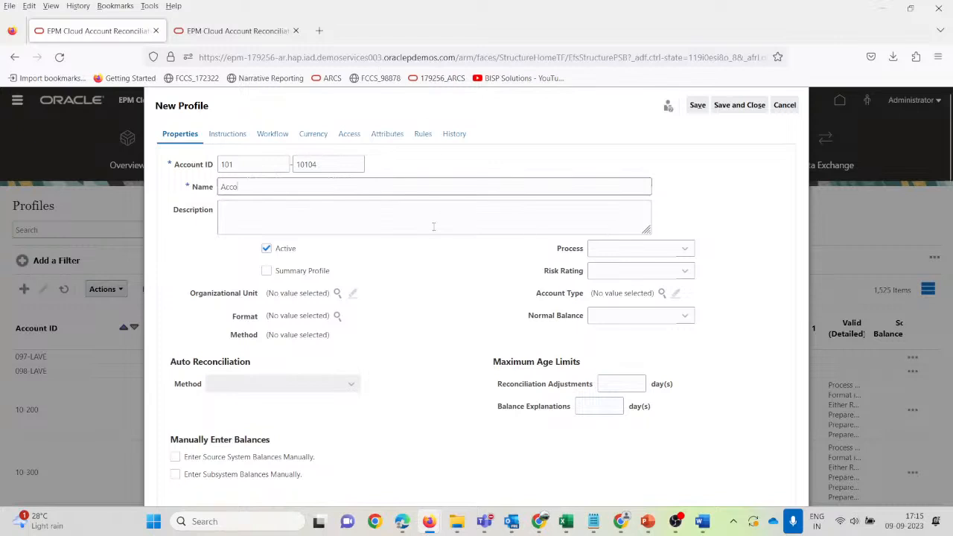
type("uns Receivable")
type("s_Test2")
left_click(433, 226)
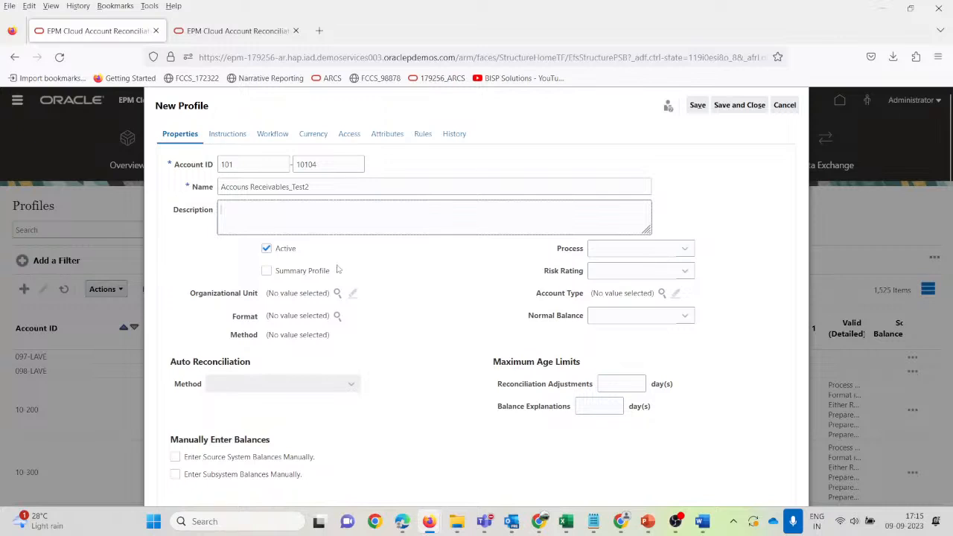
Set the profile's Process to Balance Sheet and Risk Rating to Low.
left_click(604, 253)
left_click(612, 286)
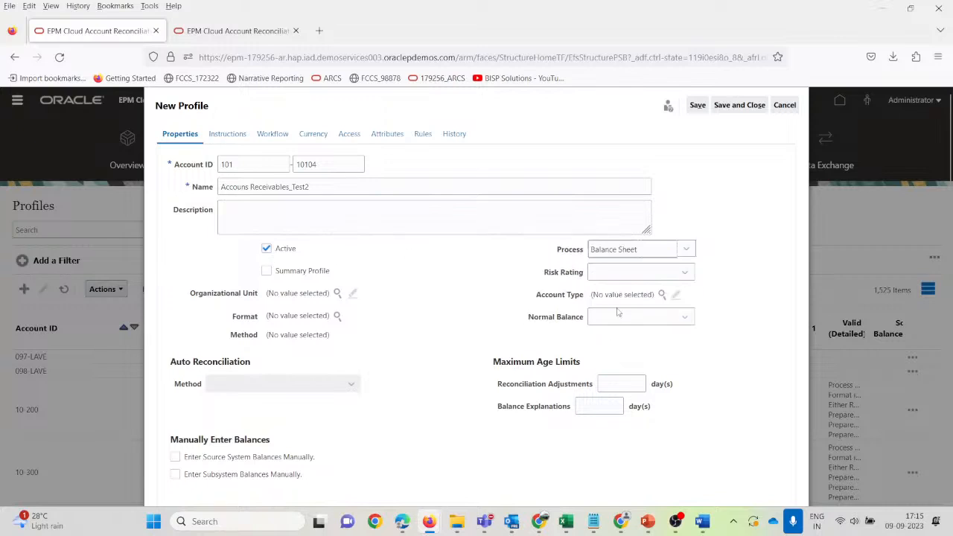
left_click(679, 273)
left_click(743, 394)
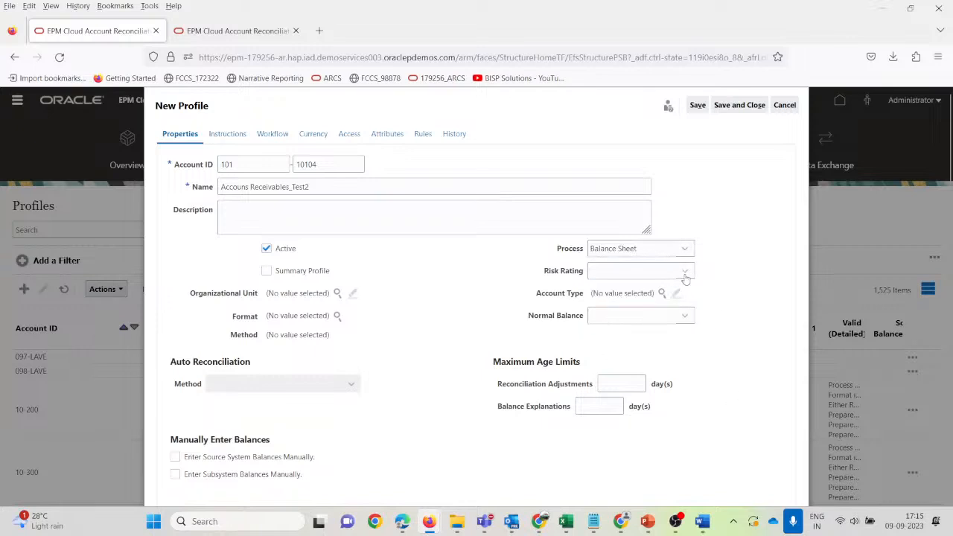
left_click(684, 274)
left_click(635, 344)
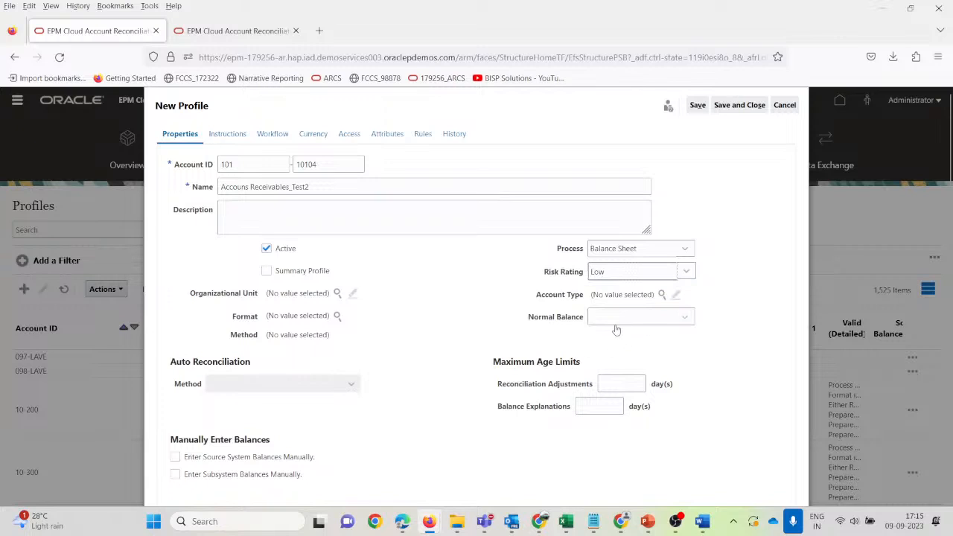
left_click(661, 293)
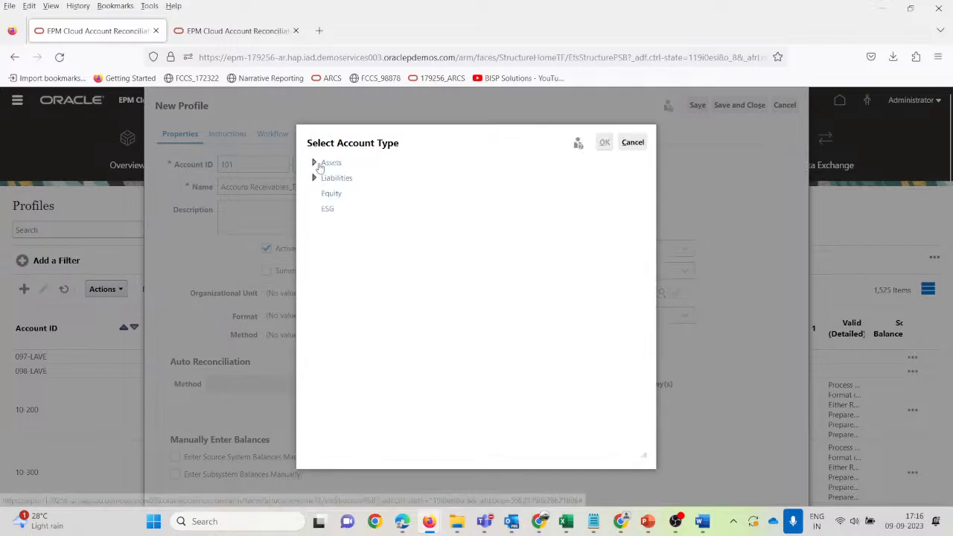
Set Account Type to Long Term Receivables under Assets and Normal Balance to Debit.
left_click(315, 163)
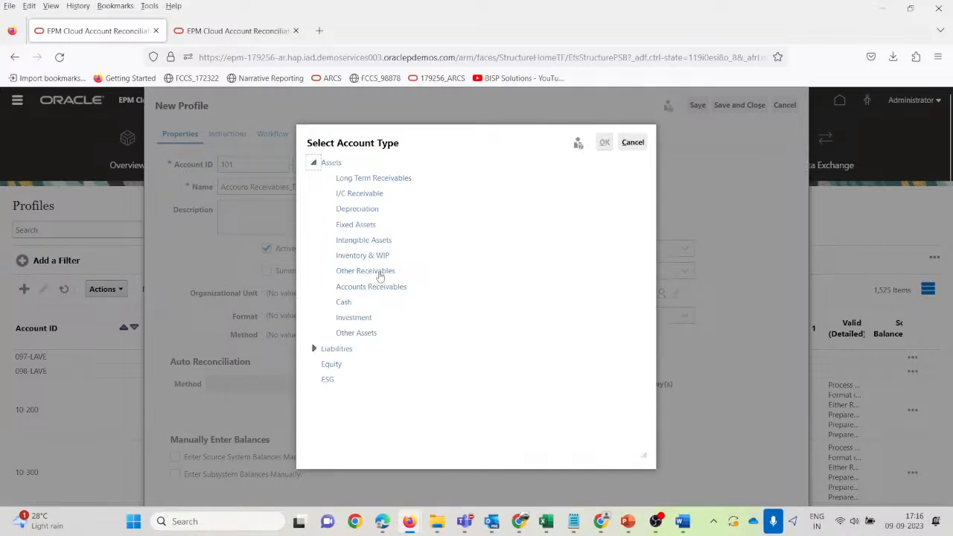
left_click(382, 180)
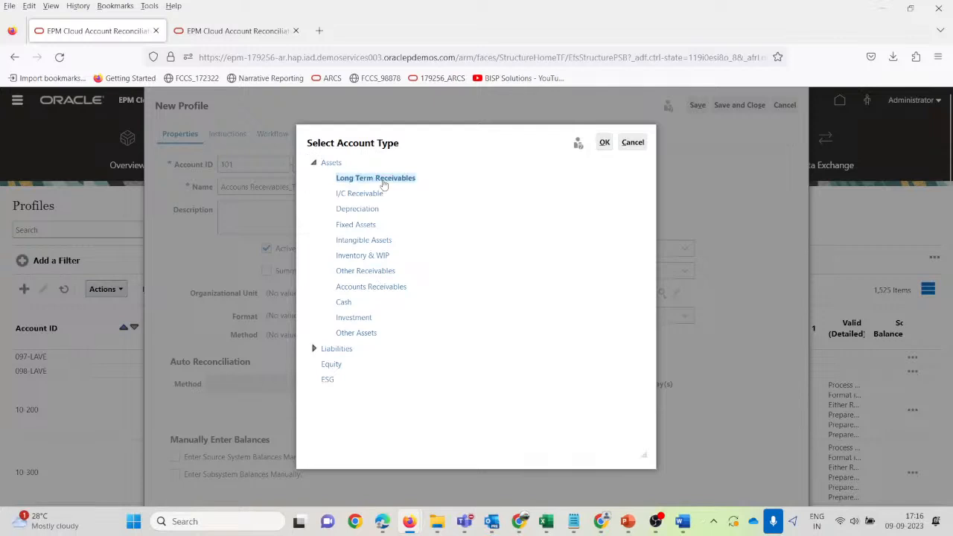
left_click(605, 143)
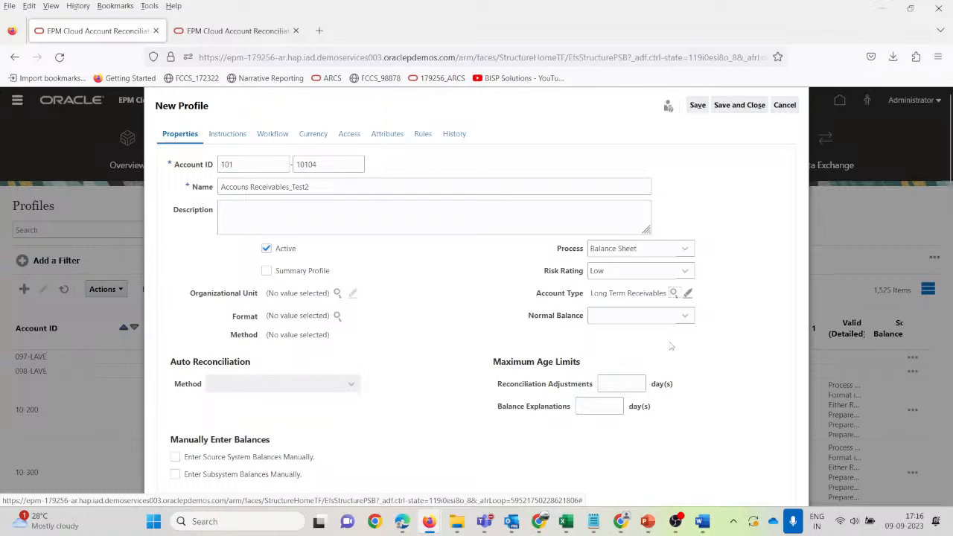
left_click(685, 317)
left_click(601, 367)
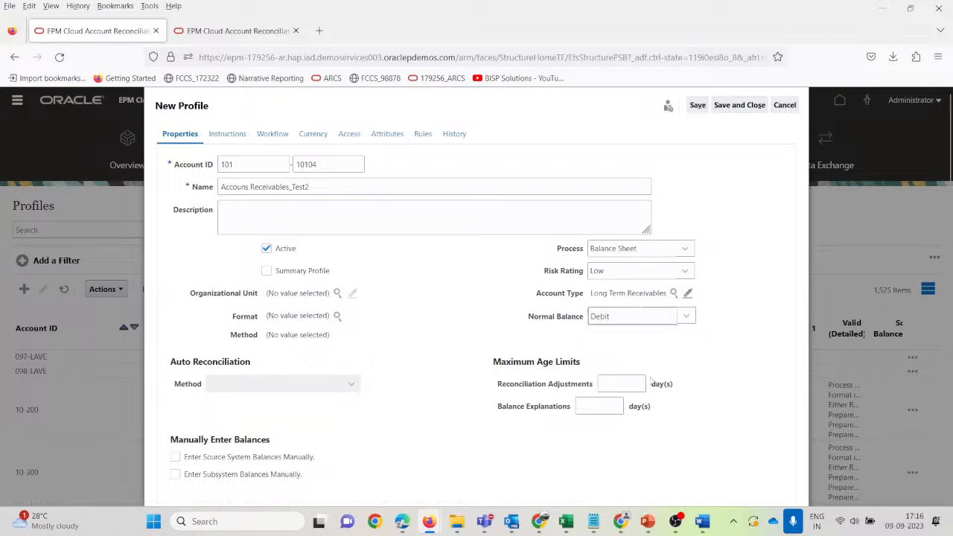
left_click(337, 294)
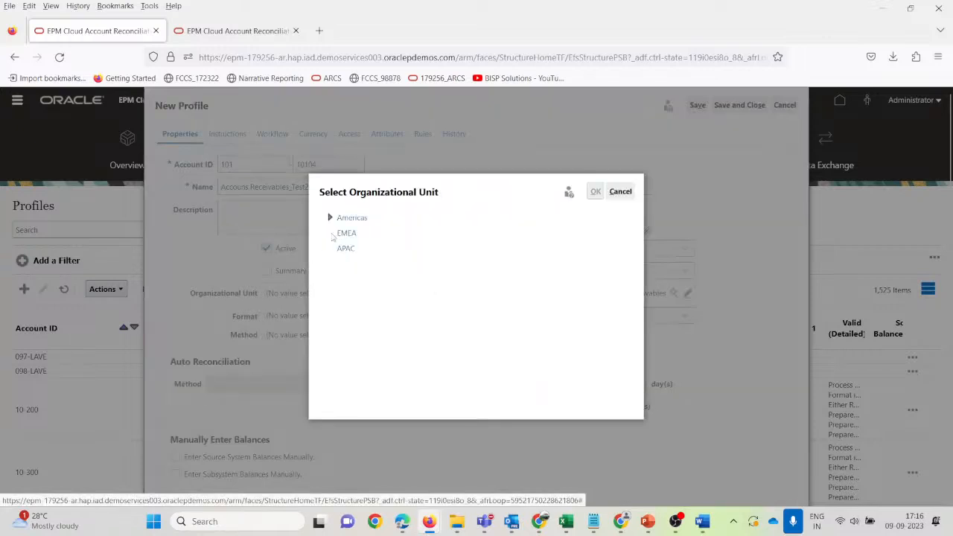
Choose North America as organizational unit and Account_Receivables_Test as the reconciliation format.
left_click(330, 218)
left_click(378, 233)
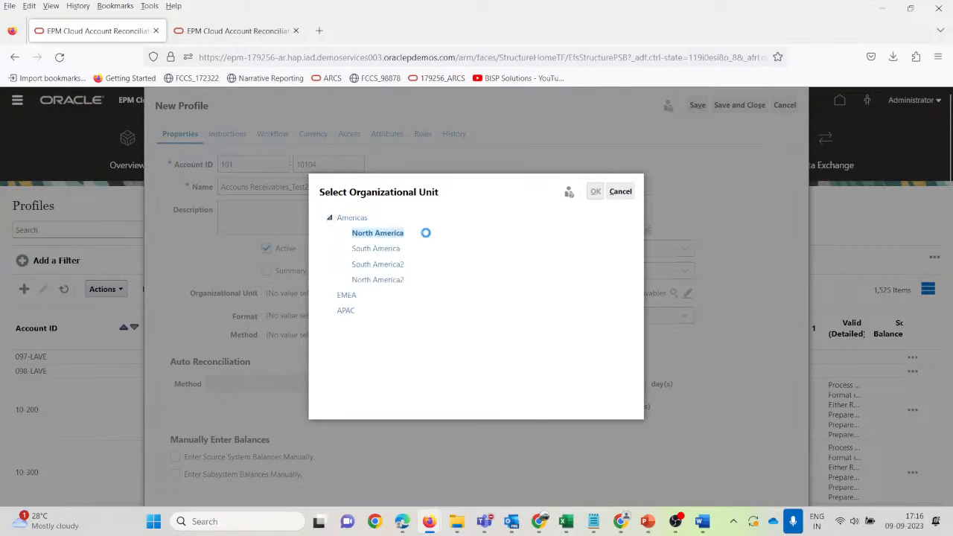
left_click(596, 192)
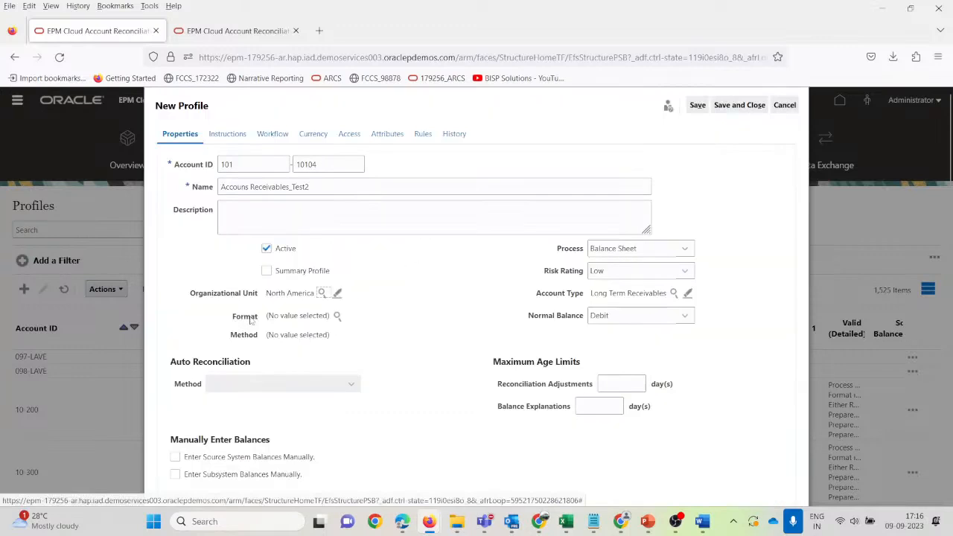
left_click(335, 315)
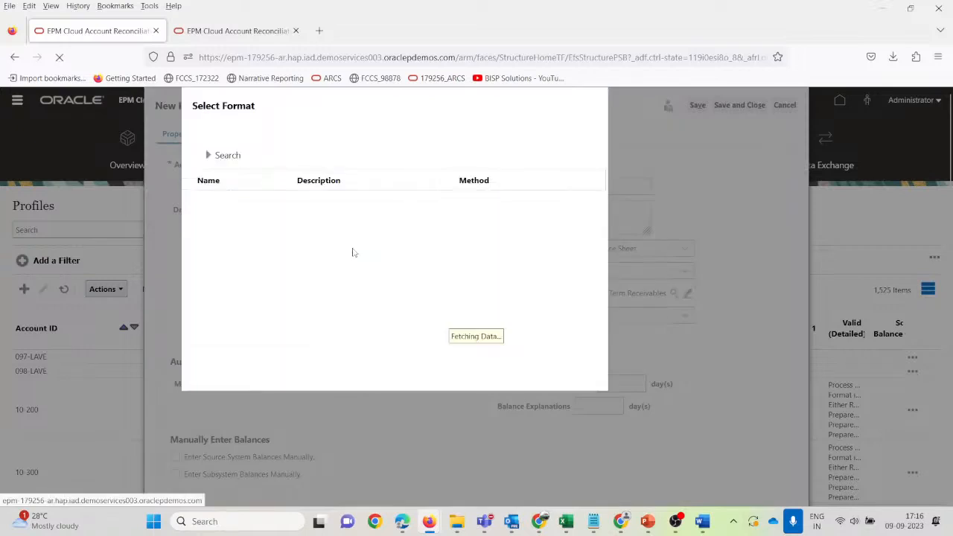
left_click(279, 244)
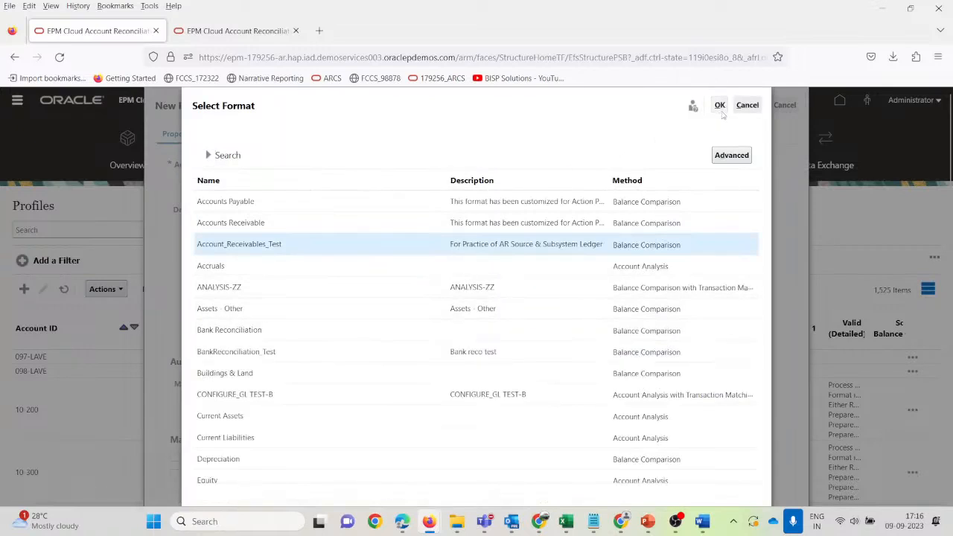
left_click(719, 105)
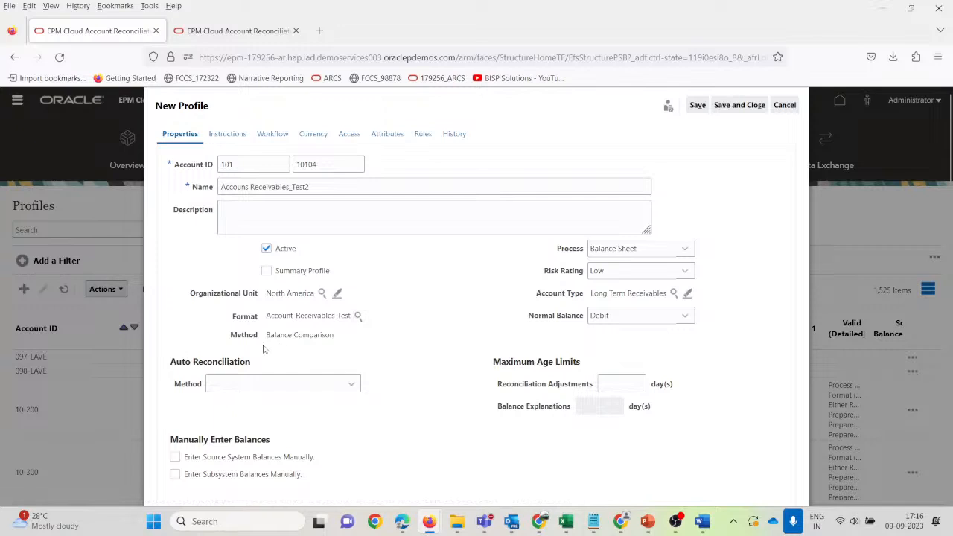
left_click(352, 384)
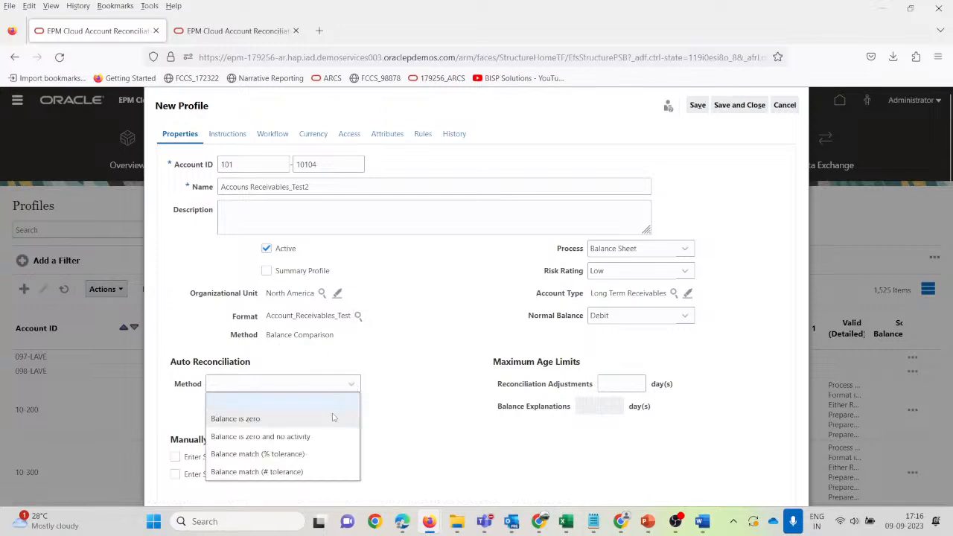
Set auto reconciliation to Balance match (% tolerance) with a 10 percent threshold.
left_click(316, 473)
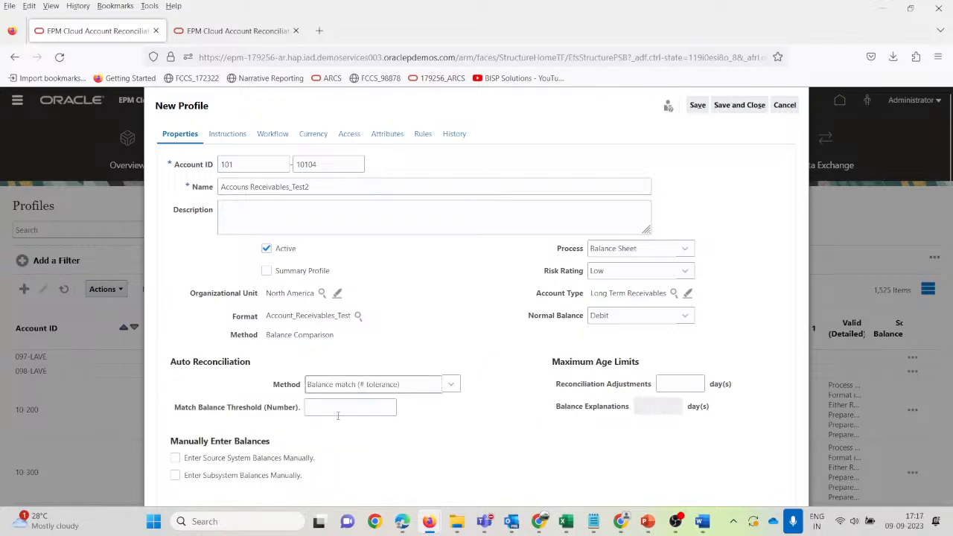
left_click(450, 384)
left_click(388, 455)
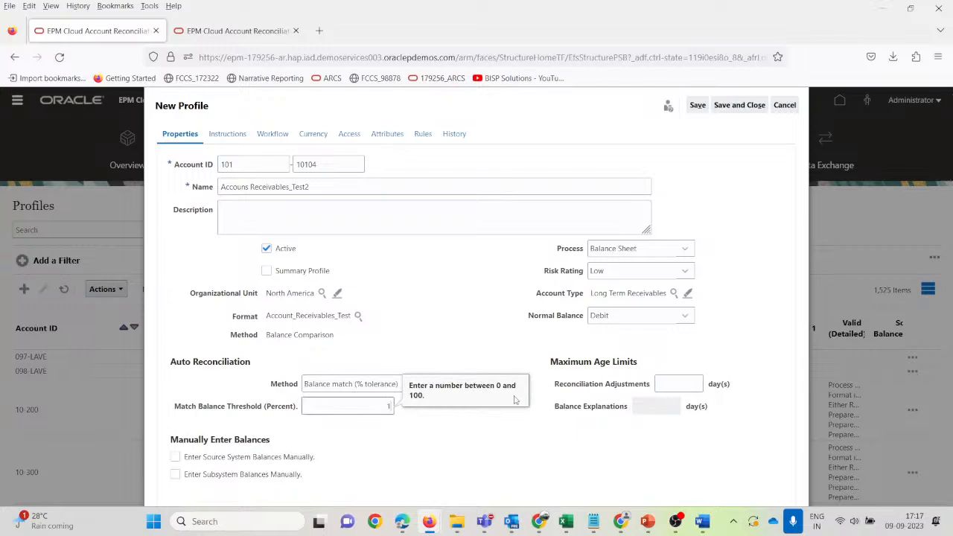
type("10")
key("Tab")
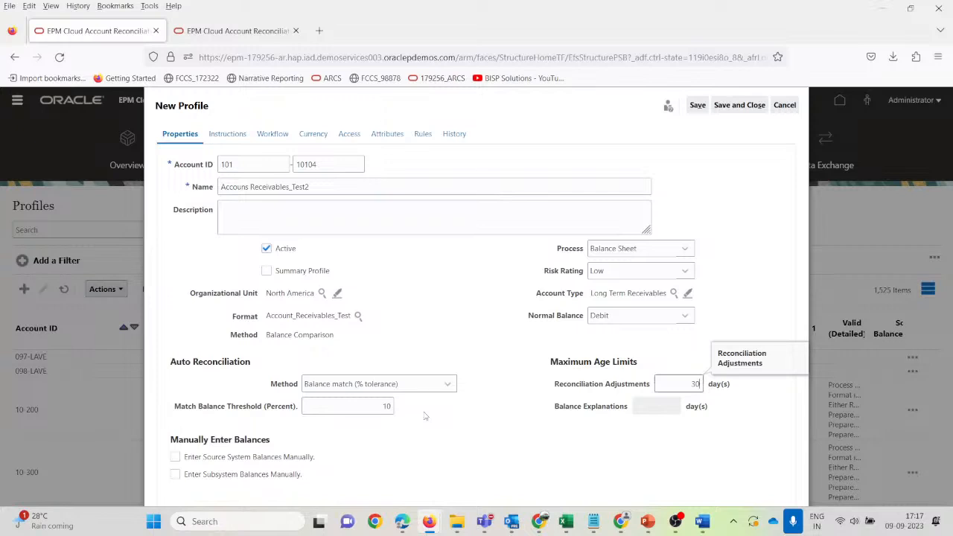
left_click(225, 136)
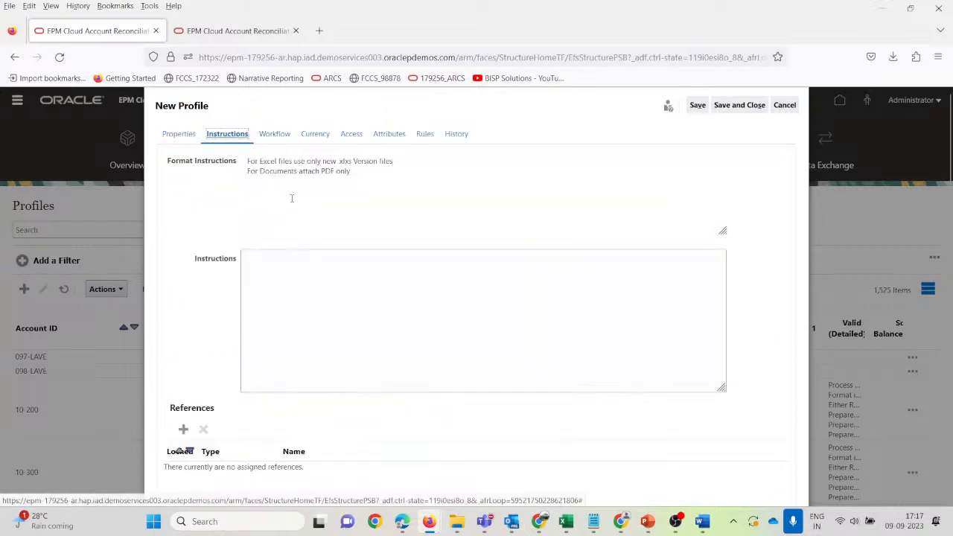
Review the two lines of format instructions, leaving the profile's Instructions box empty.
left_click_drag(362, 177, 246, 165)
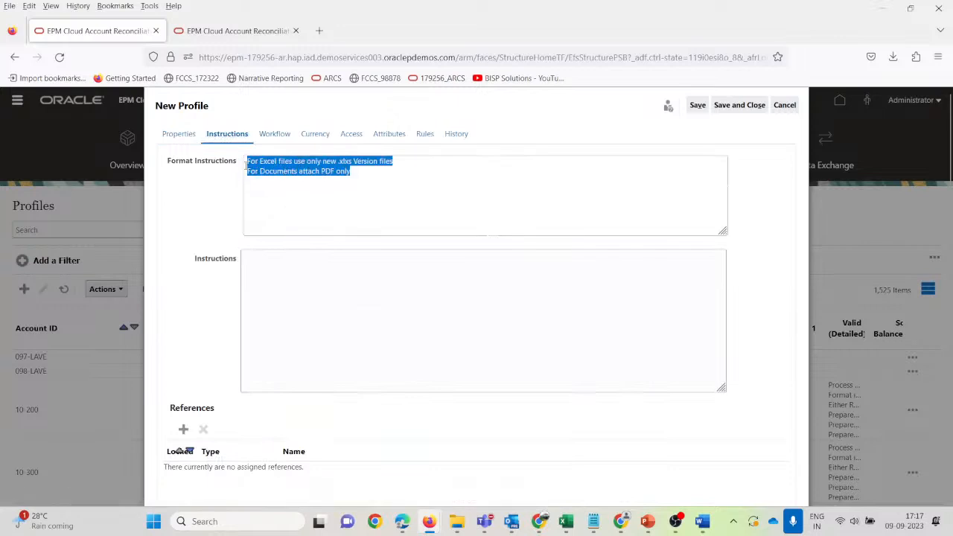
left_click(286, 281)
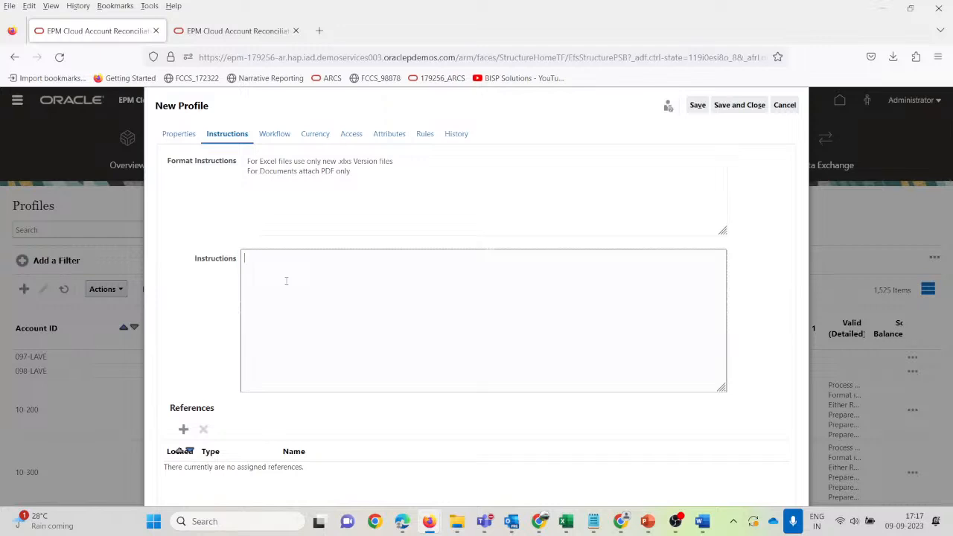
left_click(274, 134)
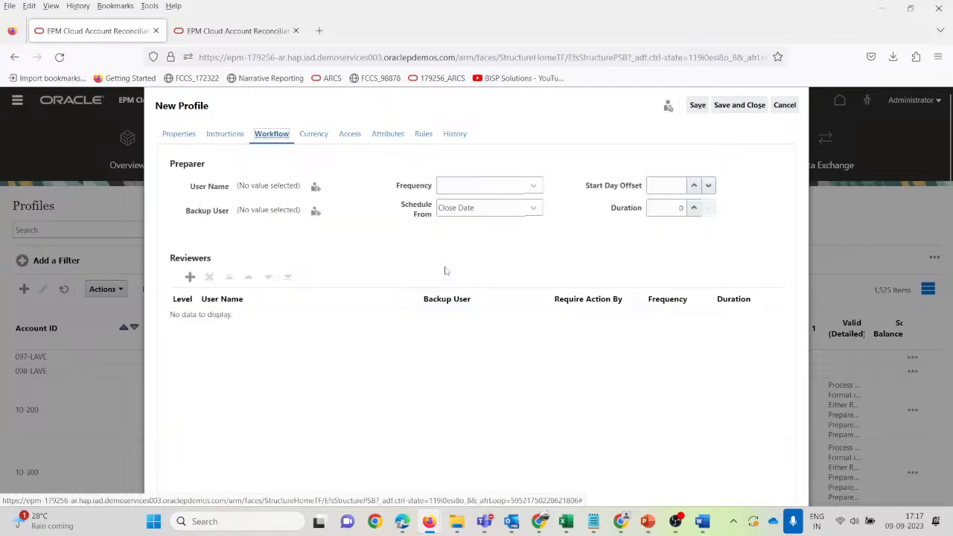
Assign the first 'us' search match as preparer, with Monthly frequency and start day offset 1.
left_click(316, 186)
left_click(380, 164)
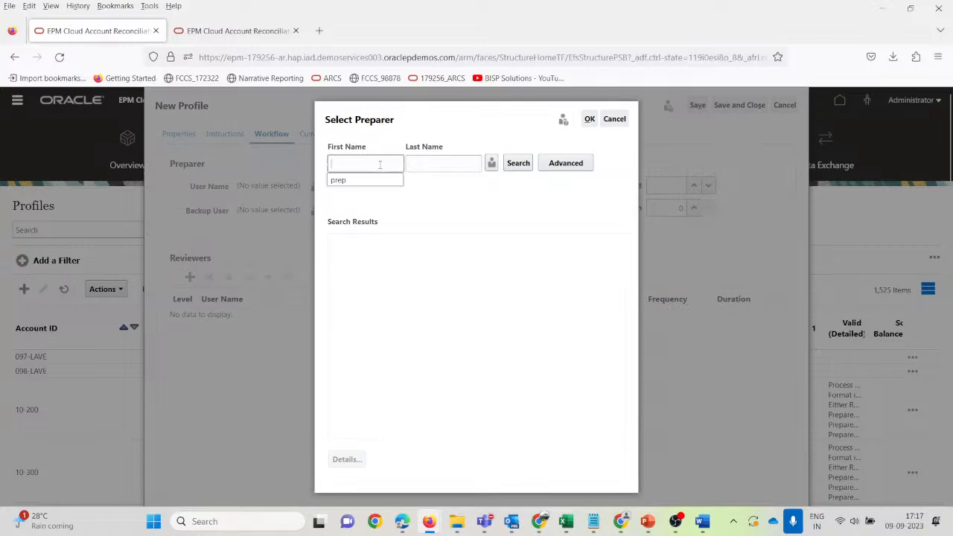
type("user")
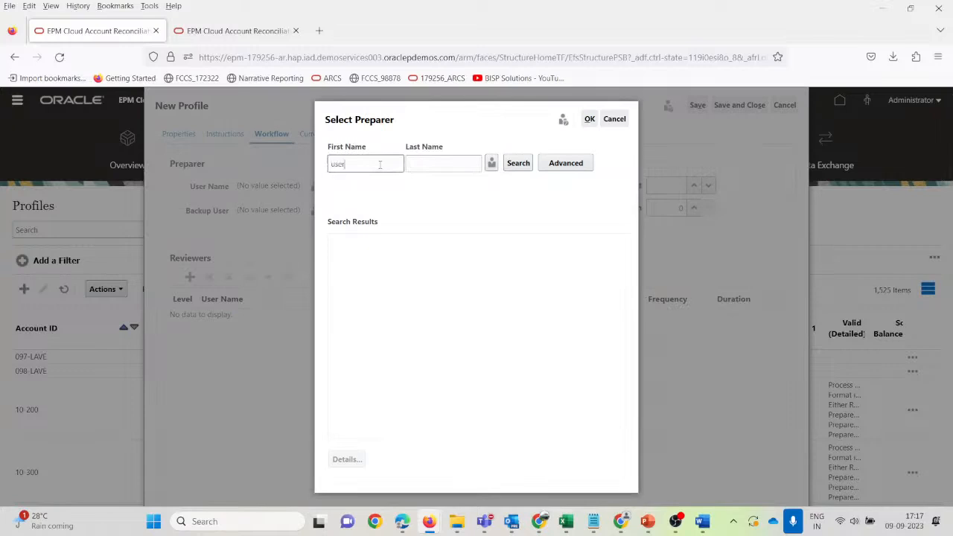
key("Return")
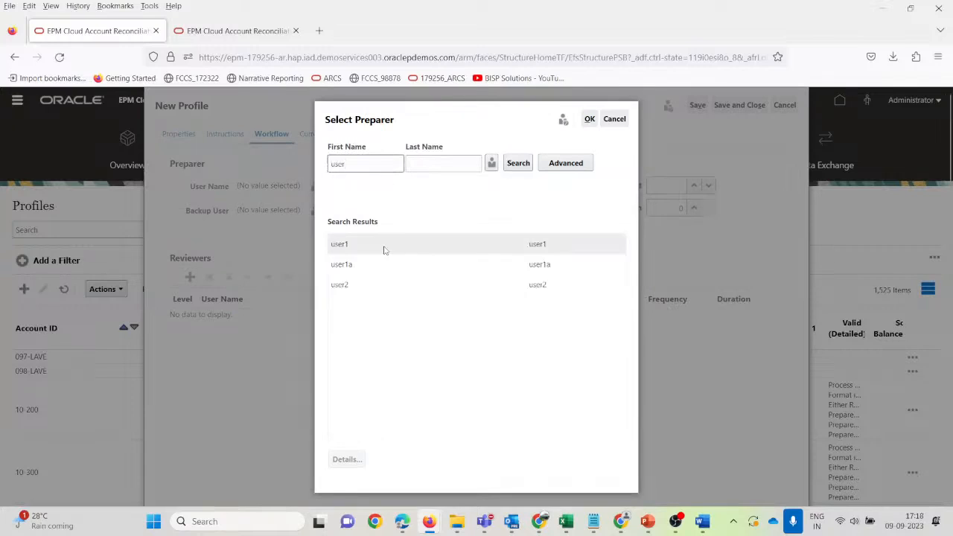
left_click(384, 251)
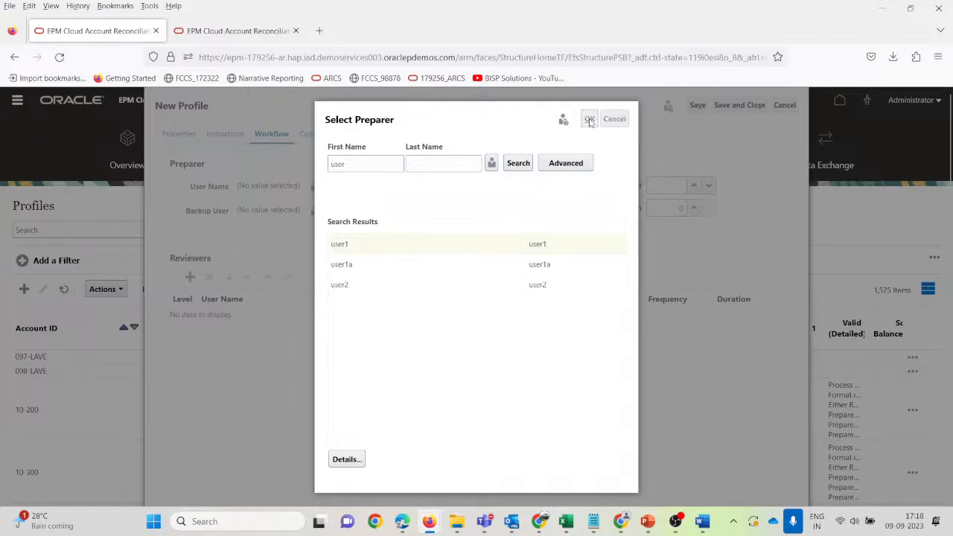
left_click(588, 119)
left_click(527, 186)
left_click(487, 220)
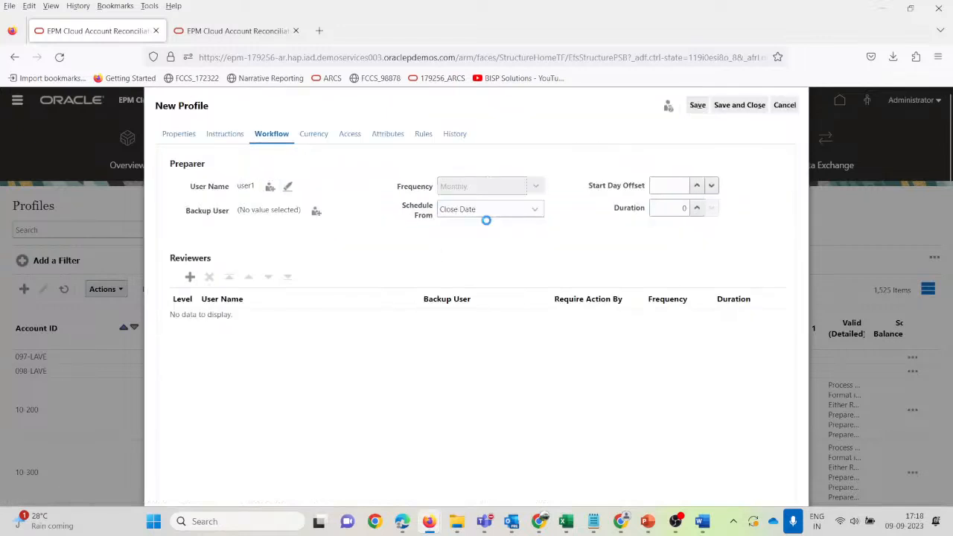
left_click(668, 186)
key("Tab")
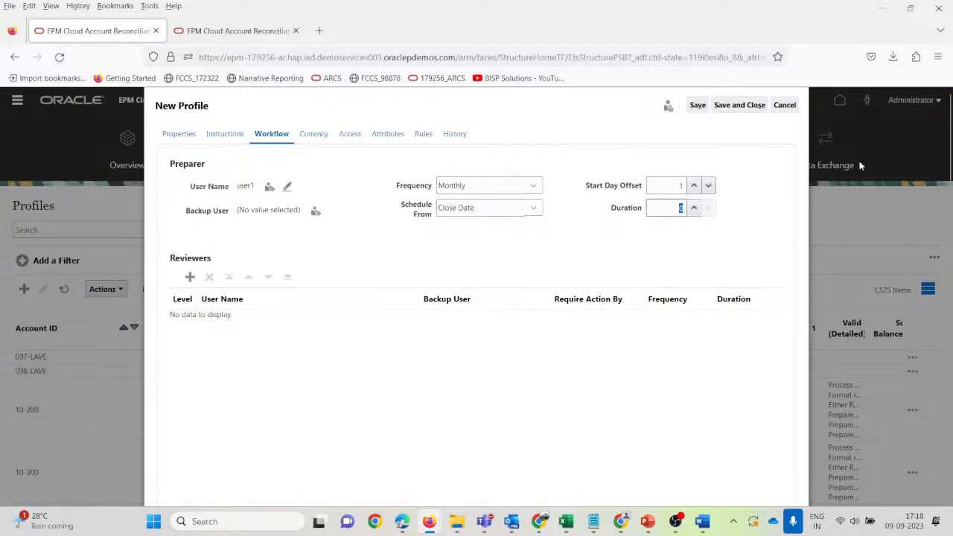
left_click(316, 213)
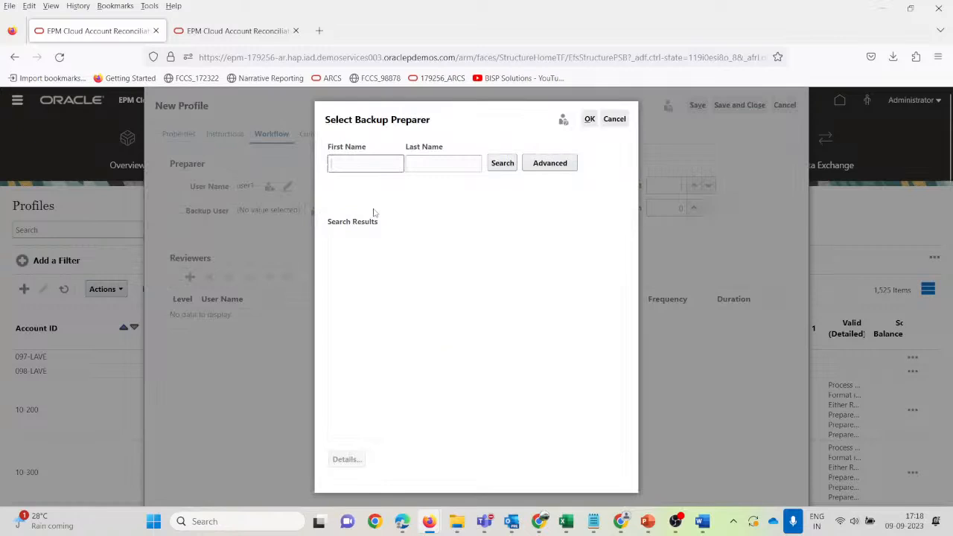
left_click(611, 120)
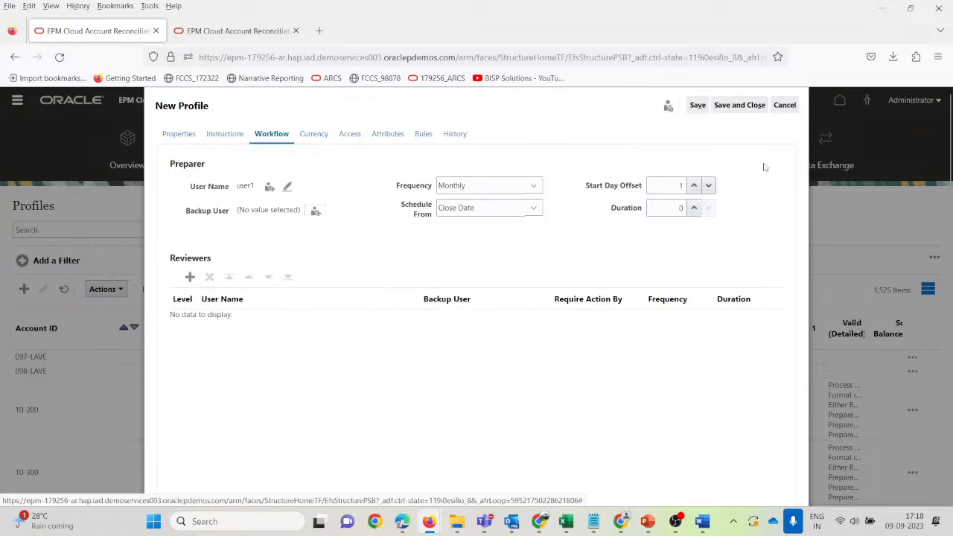
Add a level-1 reviewer, choosing the third match from a 'user' search.
left_click(191, 277)
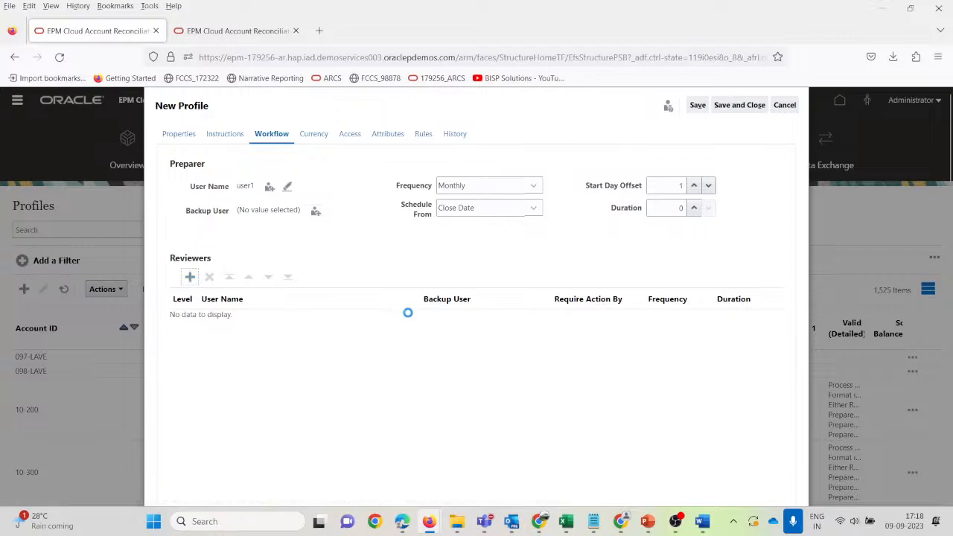
left_click(279, 325)
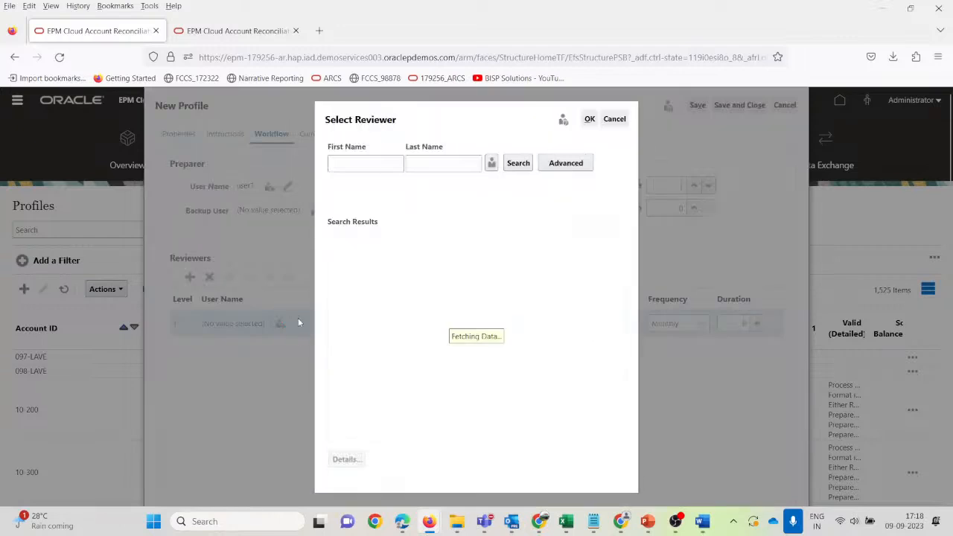
type("user")
key("Return")
left_click(368, 285)
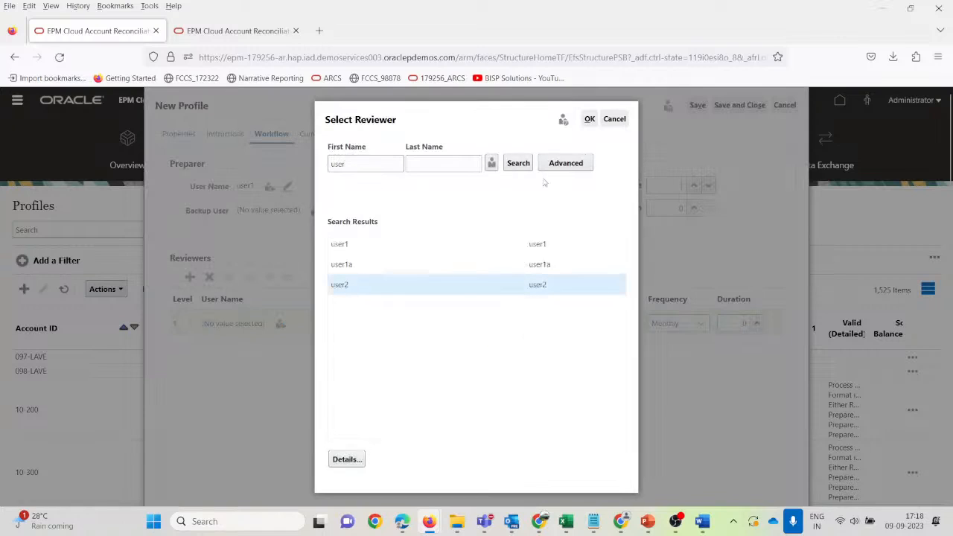
left_click(587, 121)
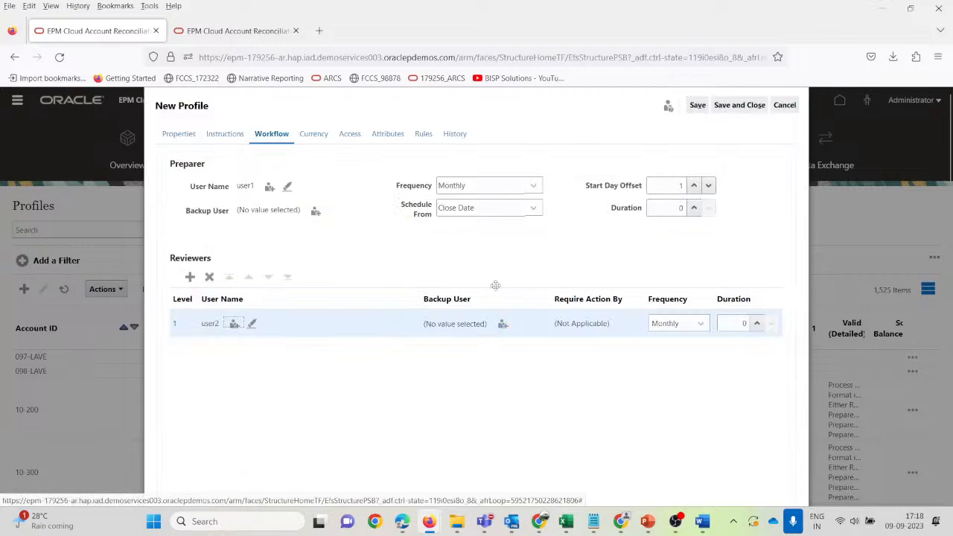
left_click(314, 138)
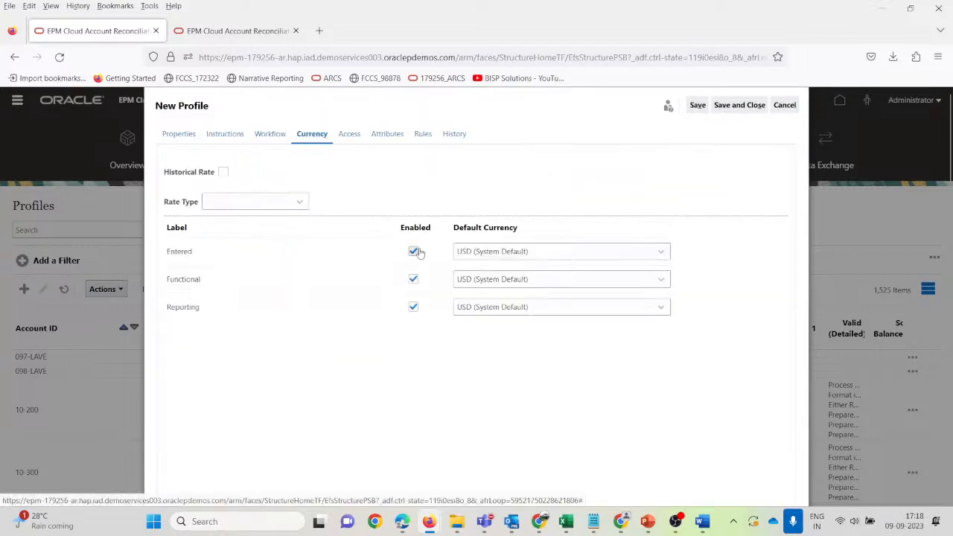
Disable the Entered and Reporting currency buckets and leave commentators and viewers empty.
left_click(413, 251)
left_click(413, 307)
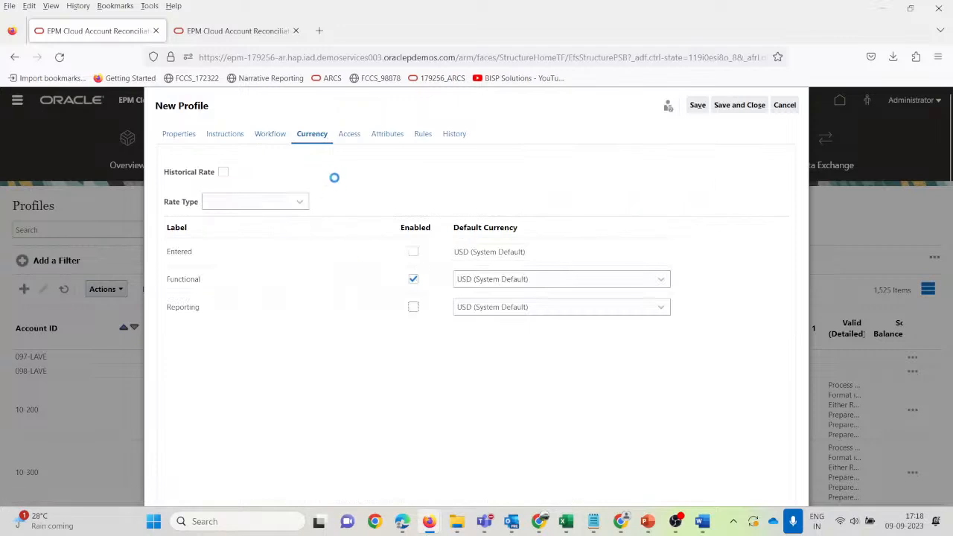
left_click(349, 135)
left_click(184, 188)
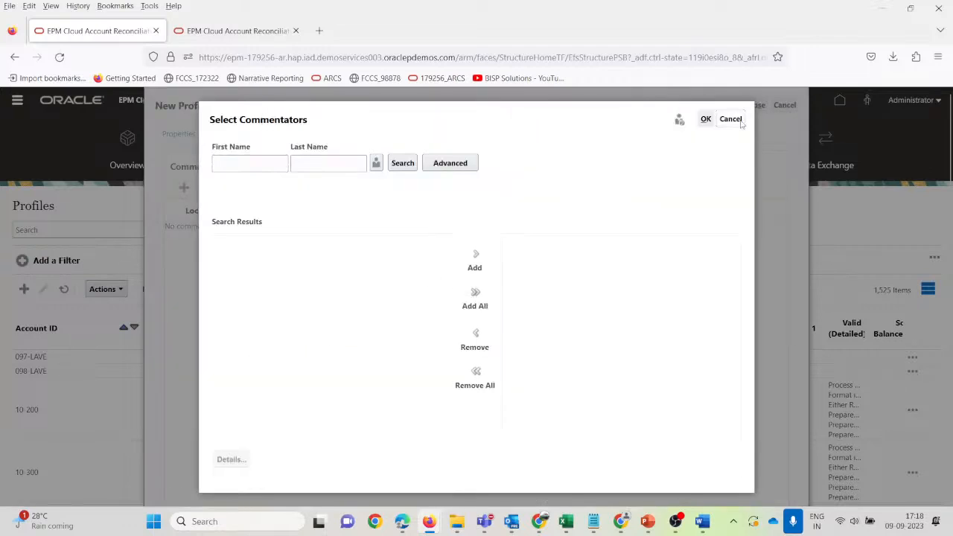
left_click(732, 119)
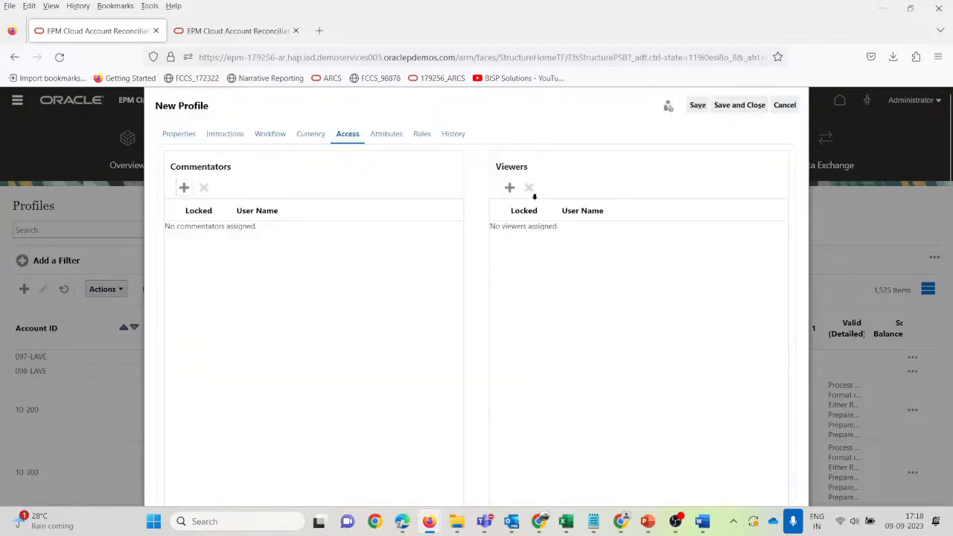
left_click(509, 187)
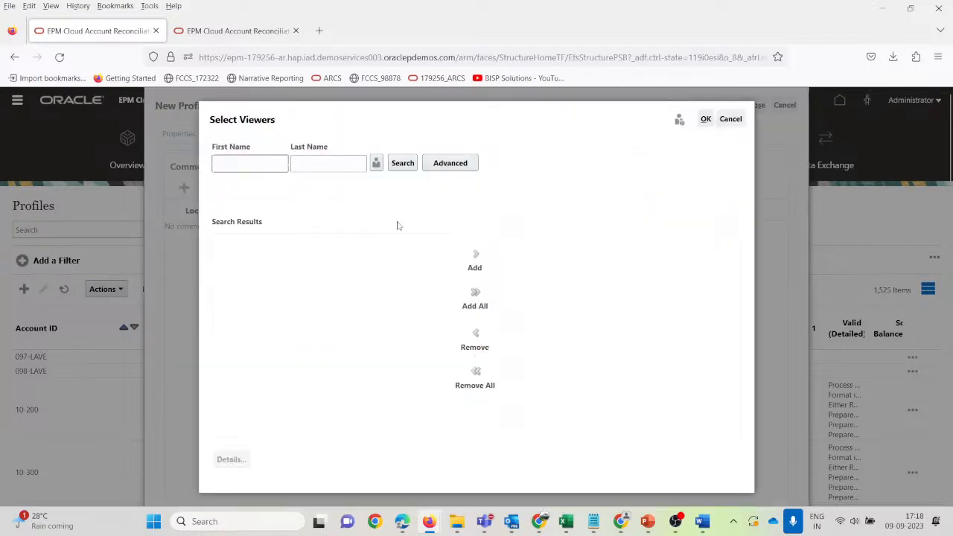
left_click(732, 121)
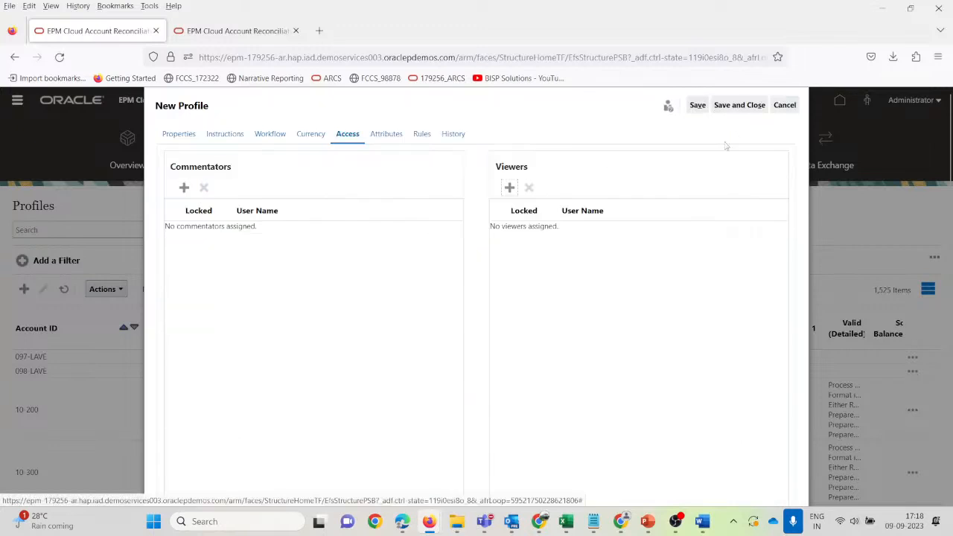
Check the Outstanding Since attribute, then save and close the new profile.
left_click(386, 135)
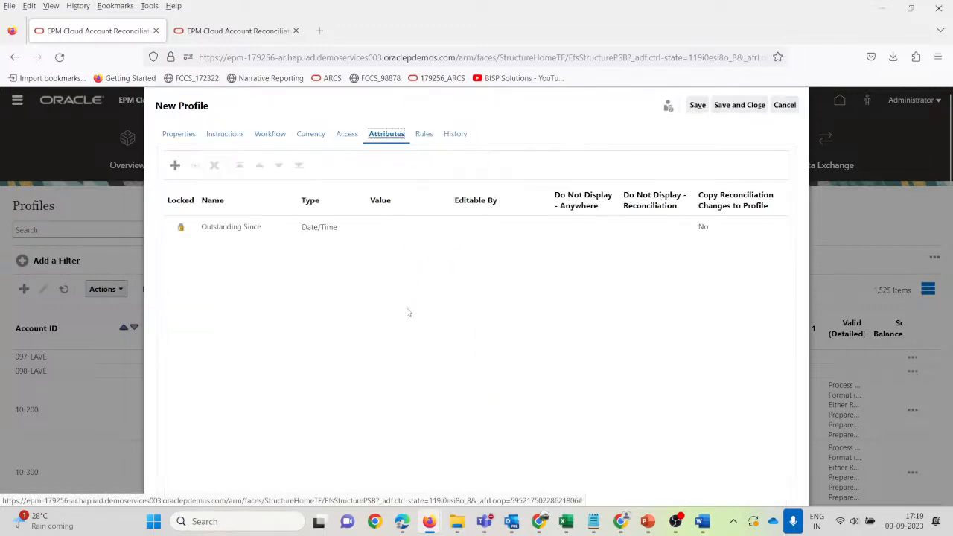
left_click(389, 244)
left_click(370, 231)
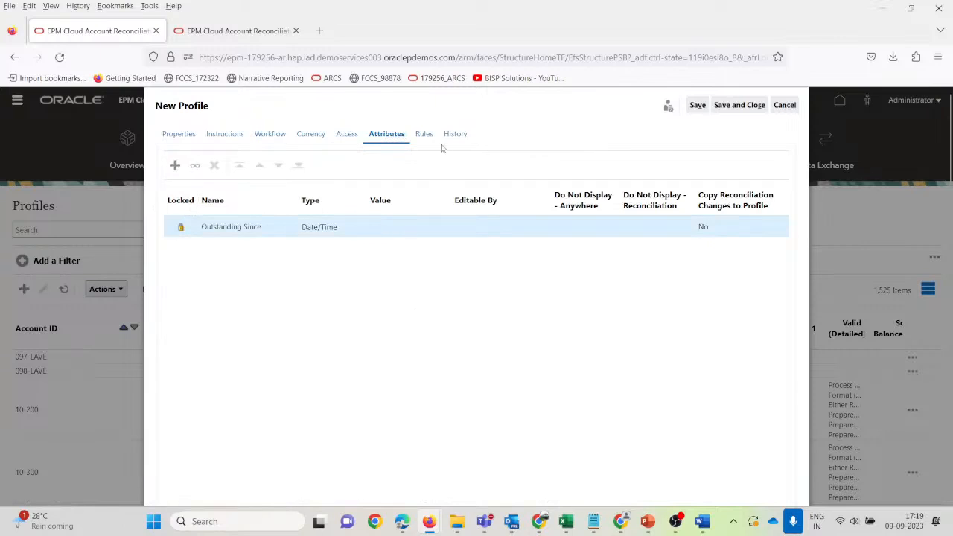
left_click(739, 105)
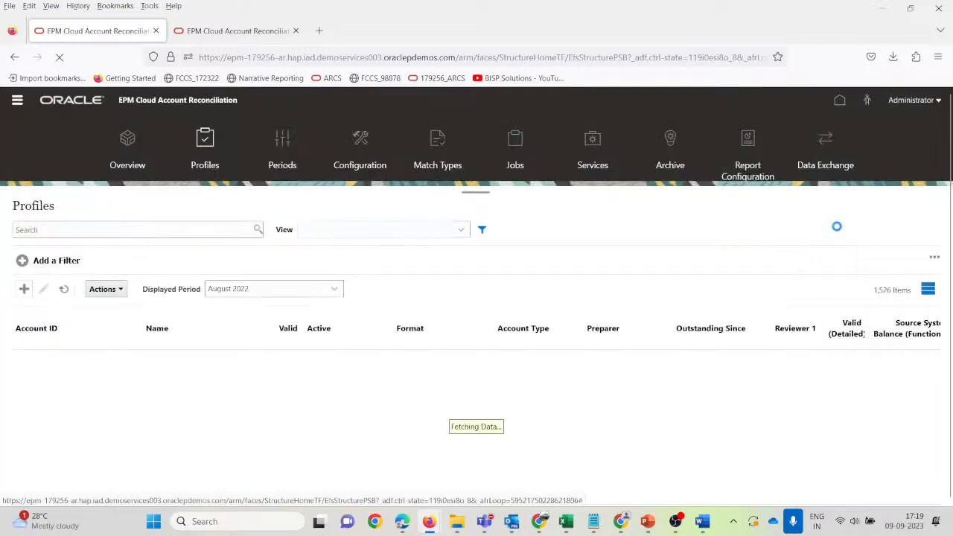
Search the Profiles list for 1010 and select the new profile 101-10104.
left_click(79, 232)
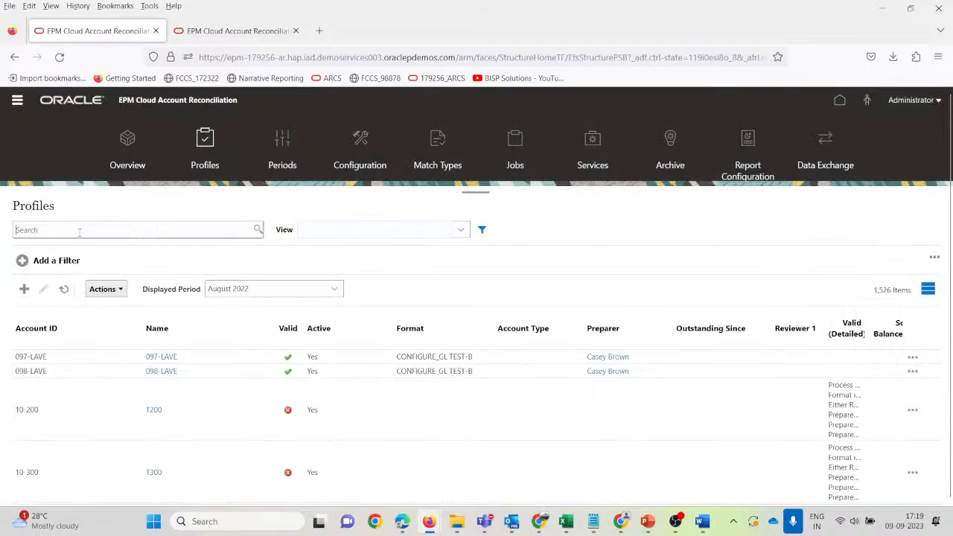
type("1010")
key("Return")
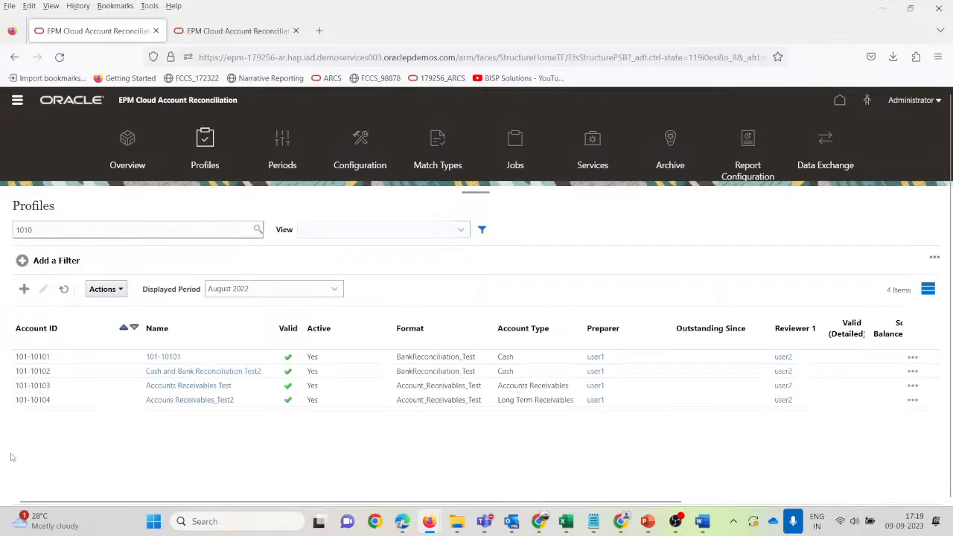
left_click(251, 406)
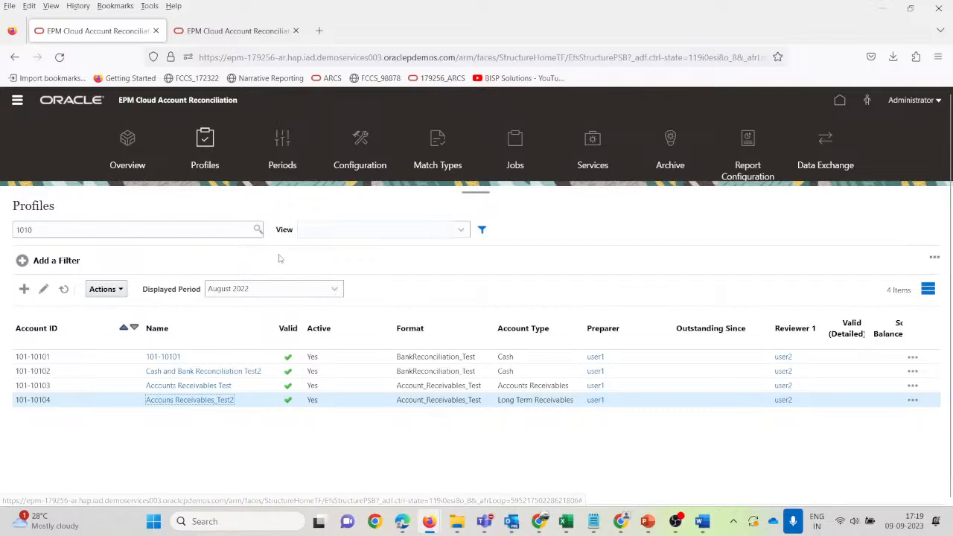
From the Periods list, open Import Pre-Mapped Balances via the August 2022 period's actions menu.
left_click(283, 143)
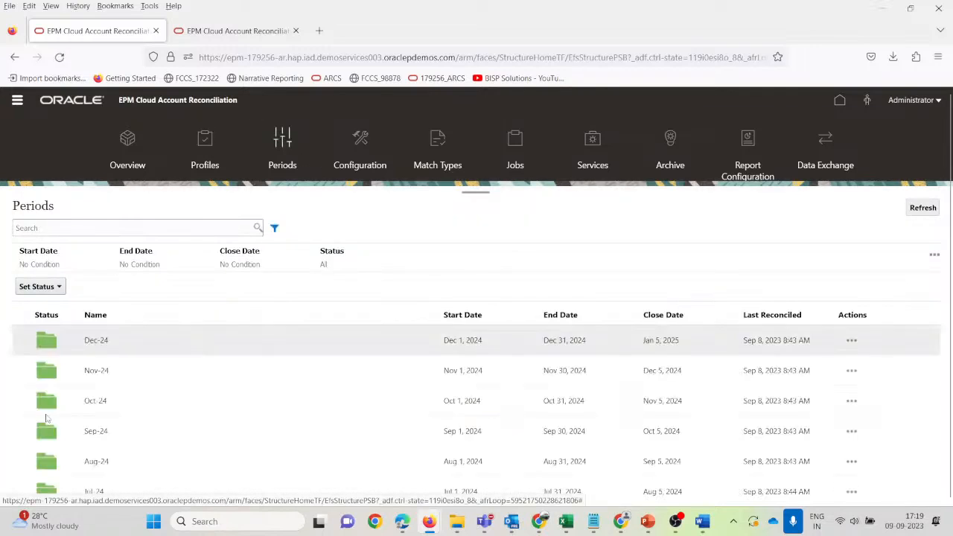
scroll(187, 410, "down", 10)
scroll(144, 444, "down", 2)
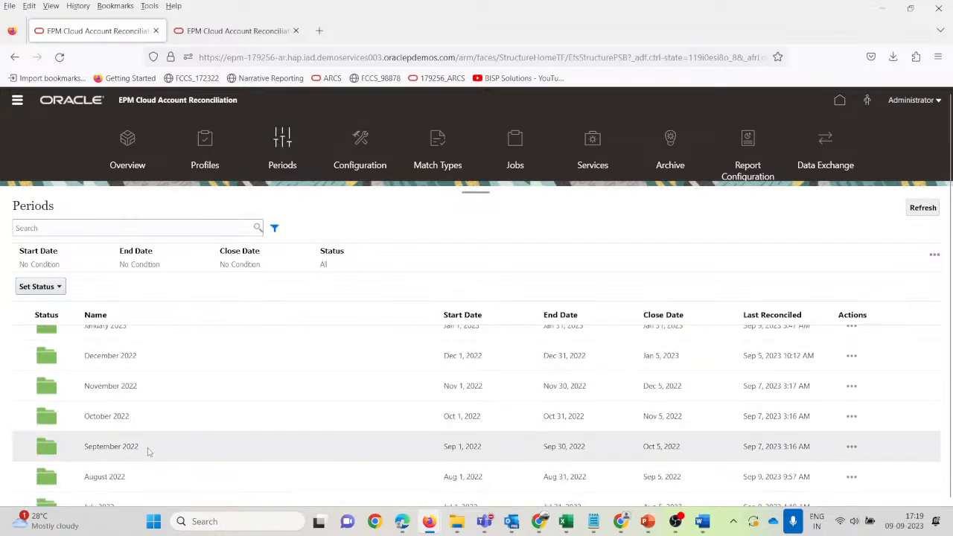
scroll(146, 481, "down", 2)
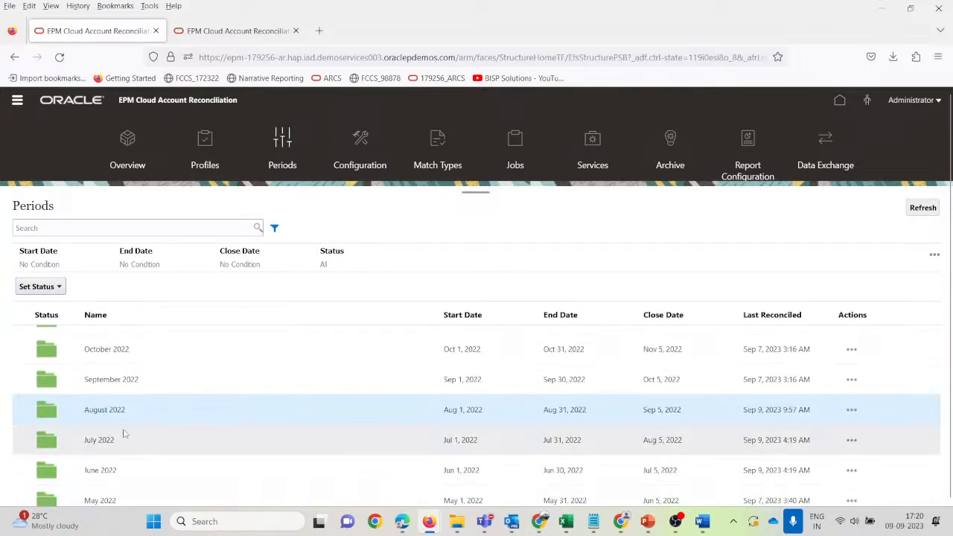
left_click(851, 411)
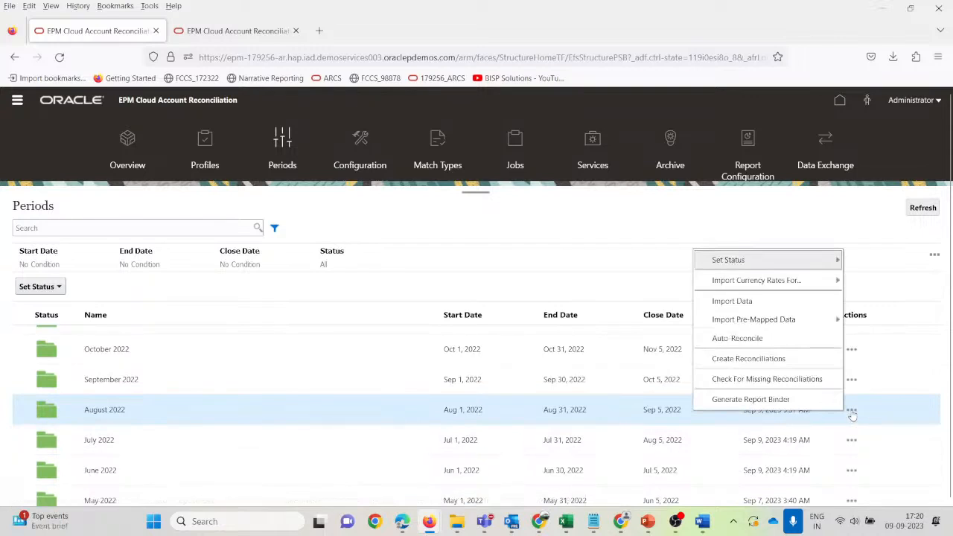
left_click(143, 410)
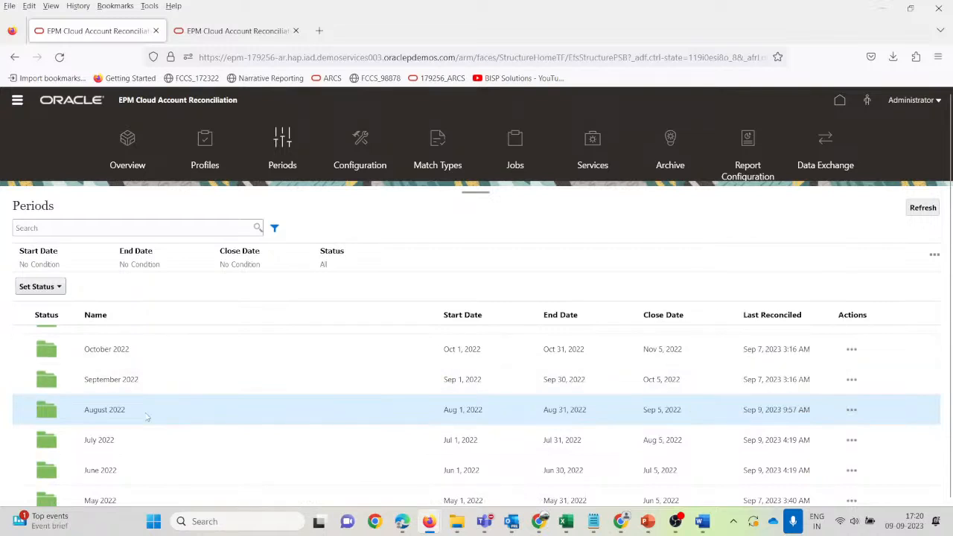
left_click(851, 411)
mouse_move(727, 325)
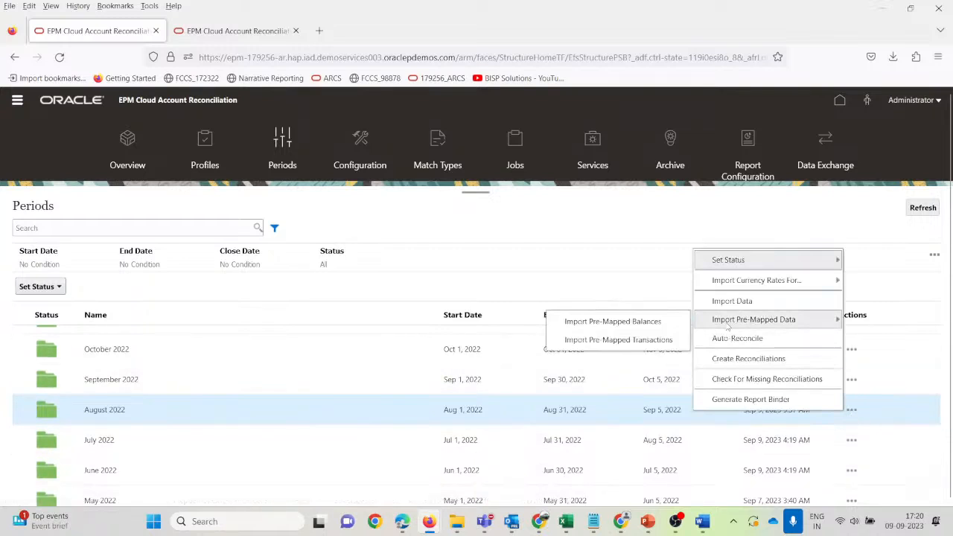
left_click(640, 322)
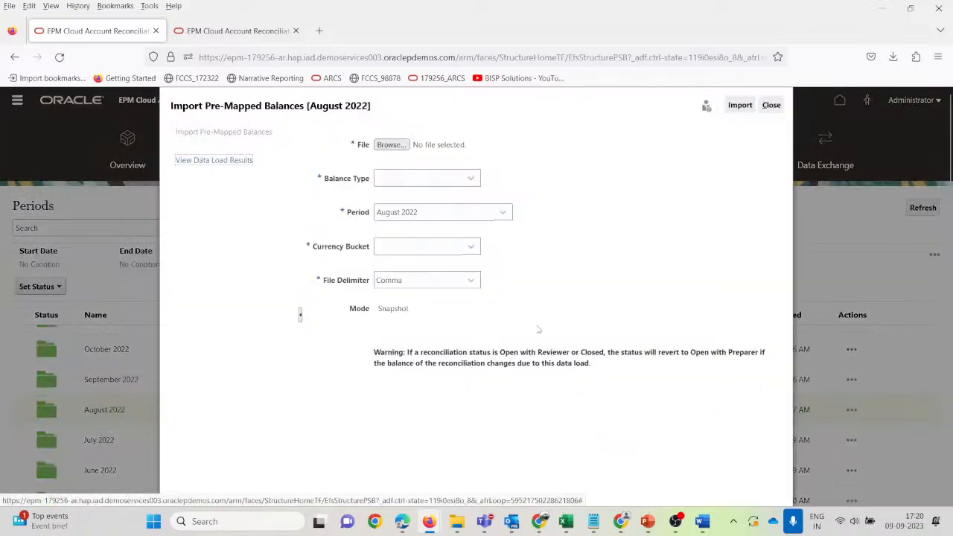
Import 101-10104_Source_AR.csv as Source System balances in the Functional currency bucket.
left_click(391, 145)
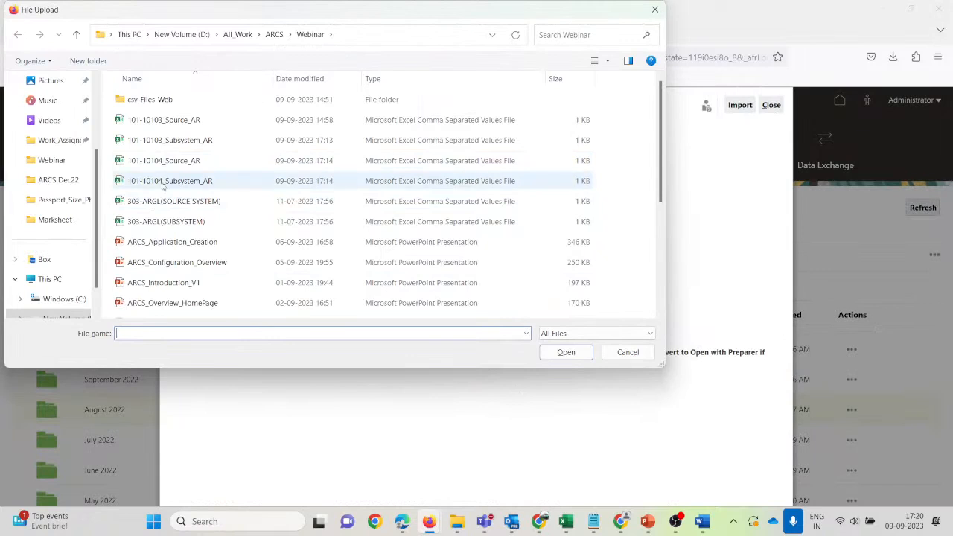
left_click(187, 163)
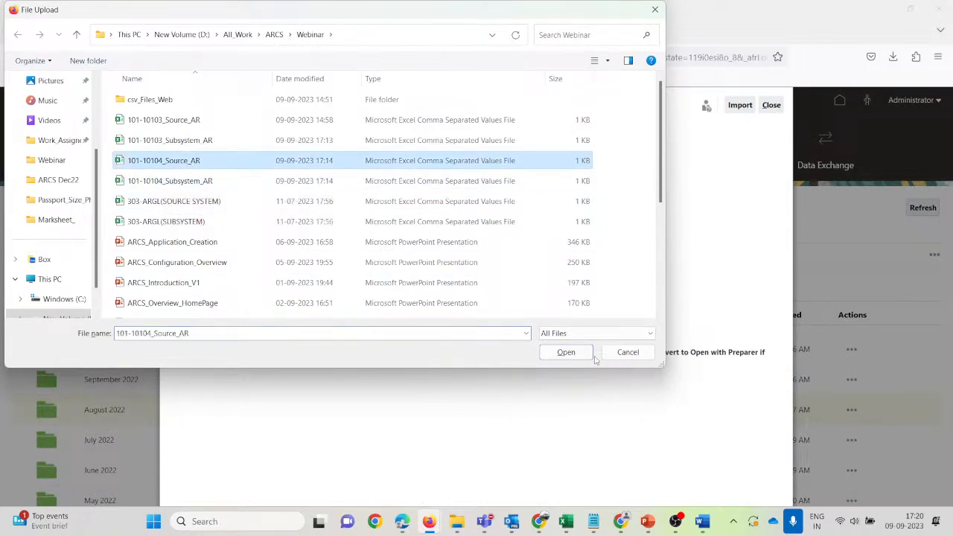
left_click(566, 352)
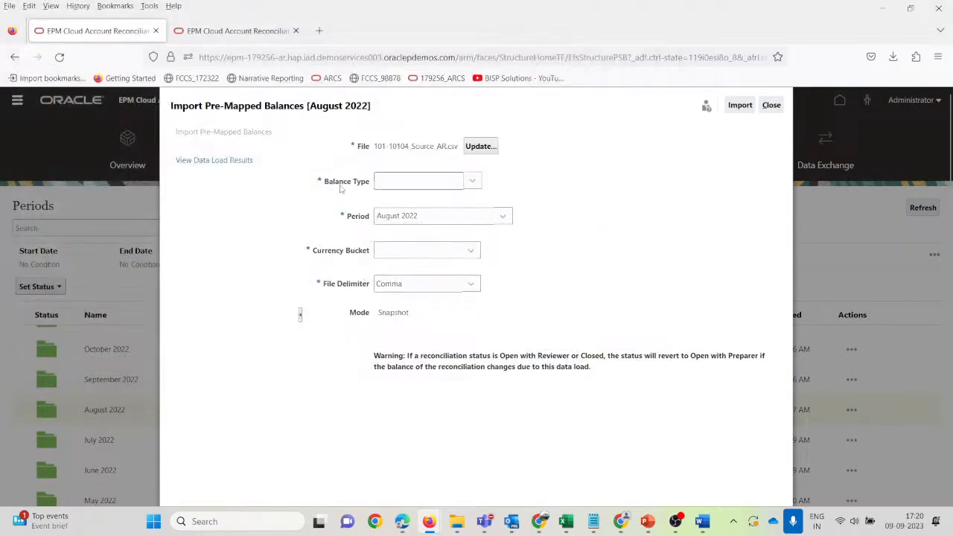
left_click(472, 182)
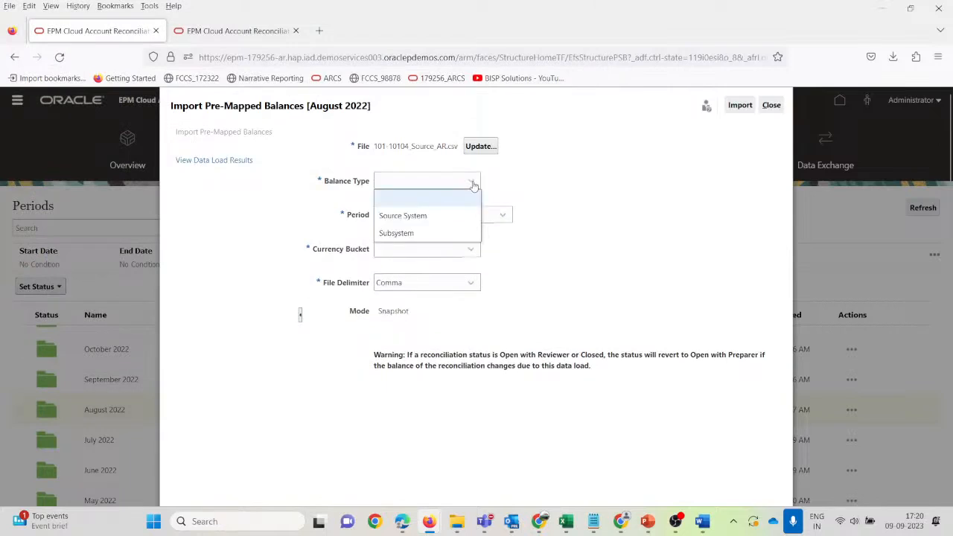
left_click(436, 216)
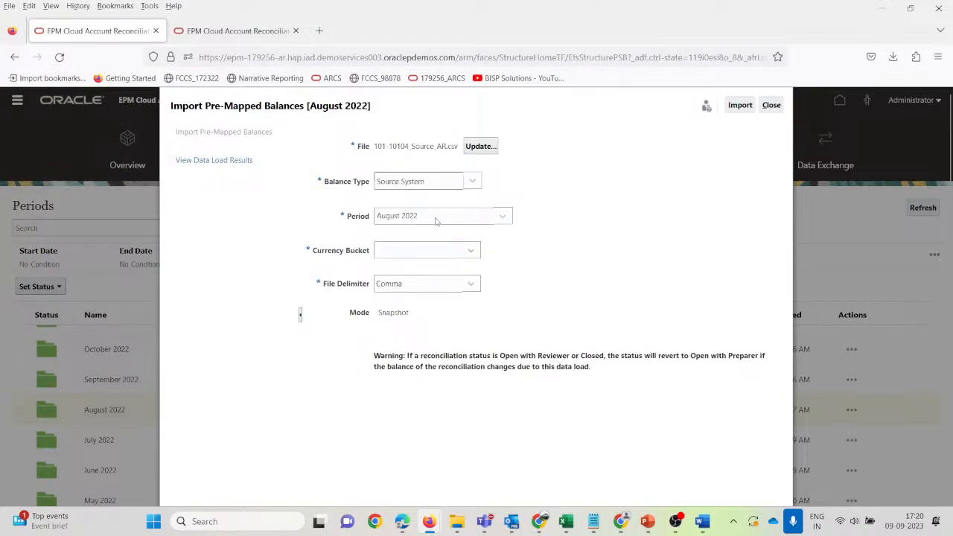
left_click(472, 251)
left_click(436, 301)
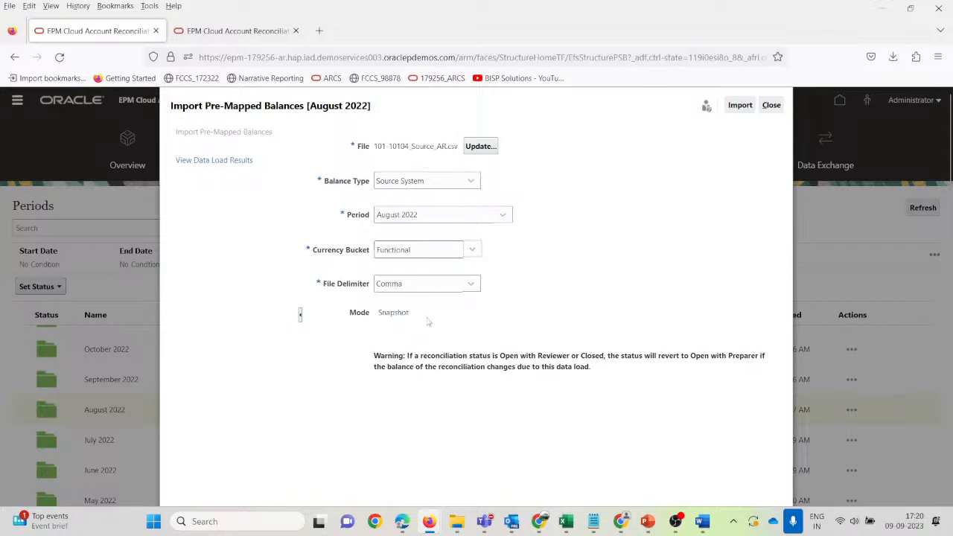
left_click(733, 109)
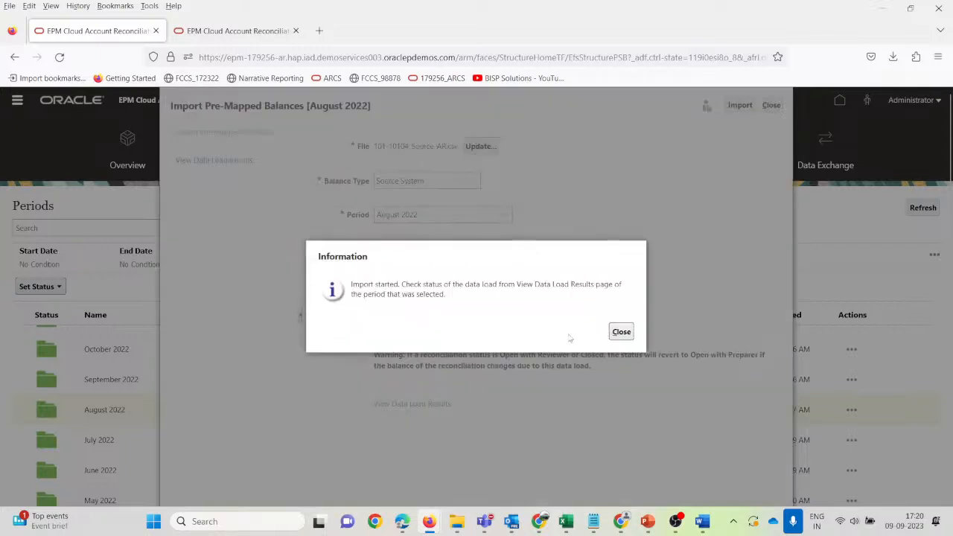
Check and refresh the data load results, then return to the blank import form.
left_click(628, 331)
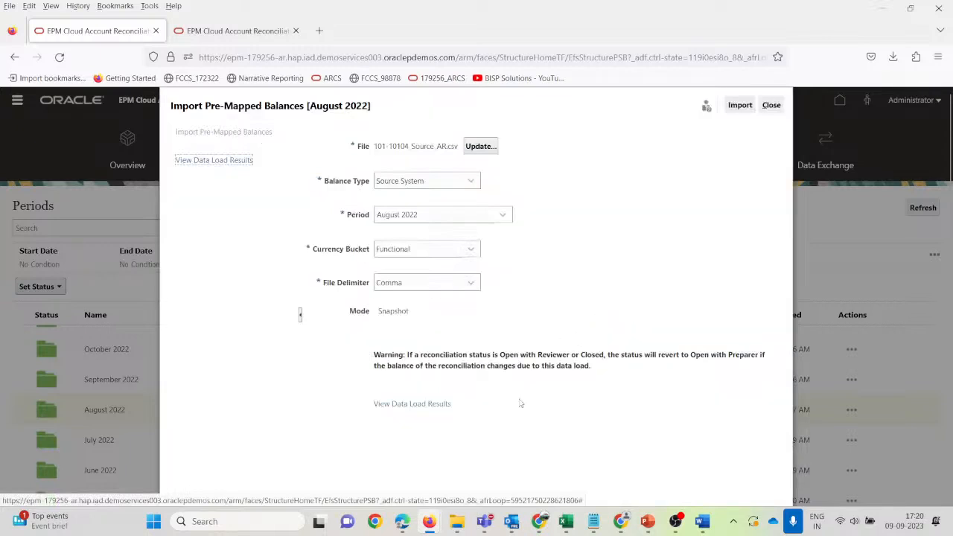
left_click(207, 165)
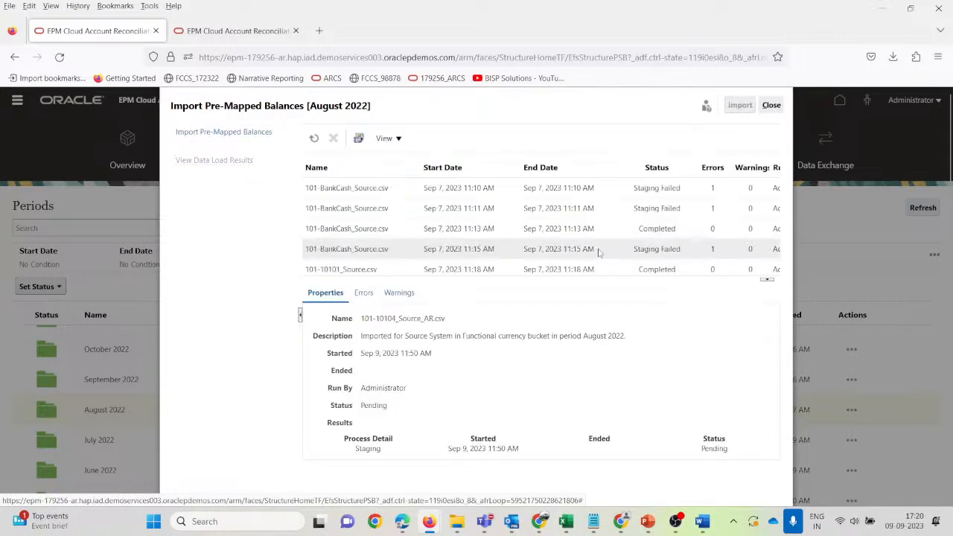
scroll(607, 250, "down", 1)
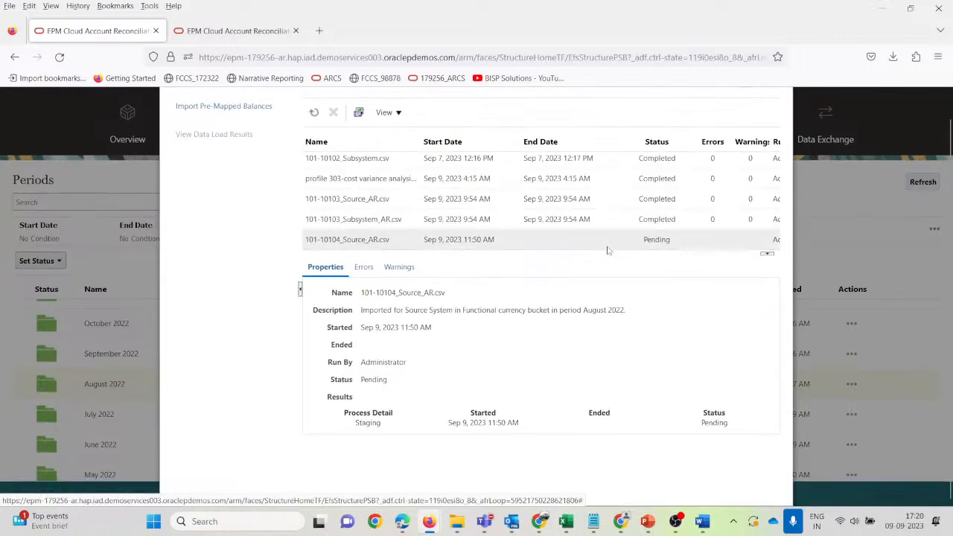
left_click(314, 112)
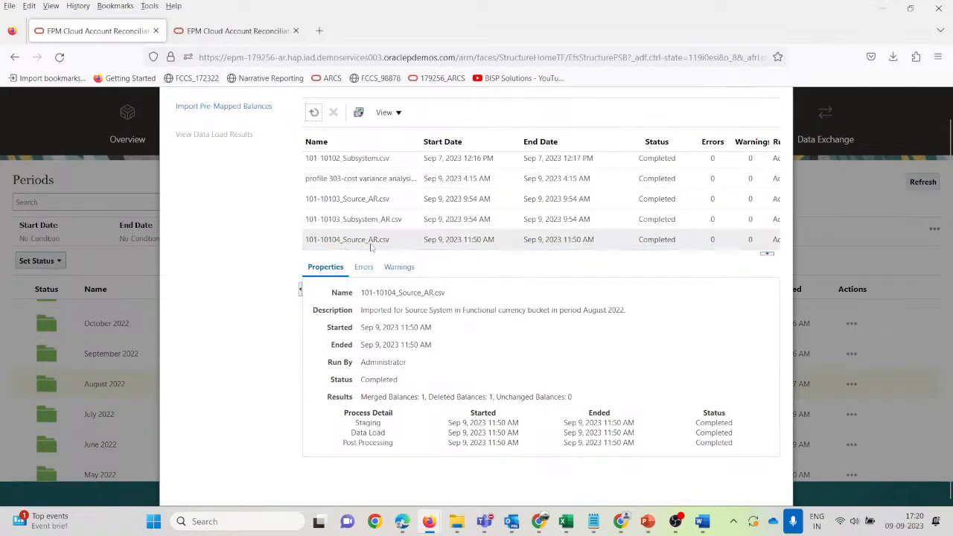
left_click(235, 106)
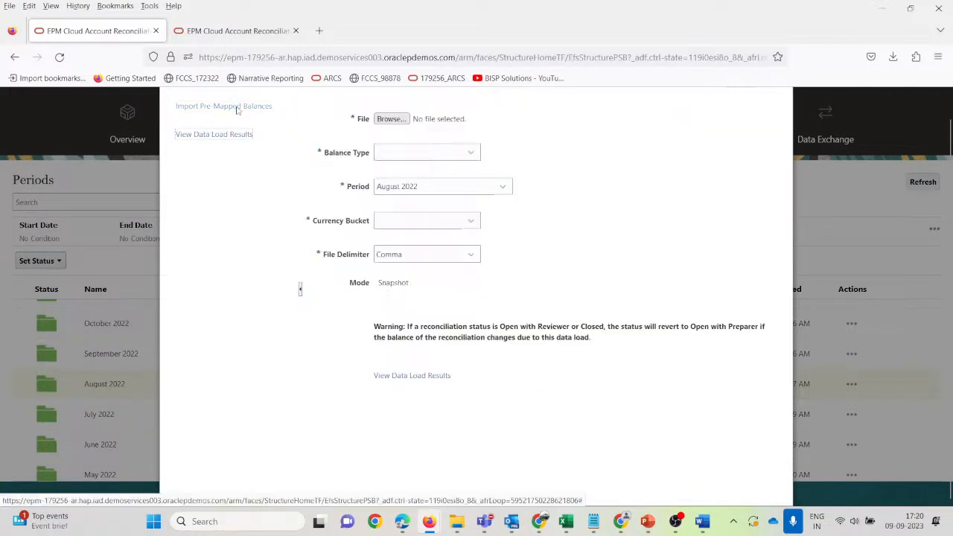
Import 101-10104_Subsystem_AR.csv as Subsystem balances in the Functional currency bucket.
left_click(390, 119)
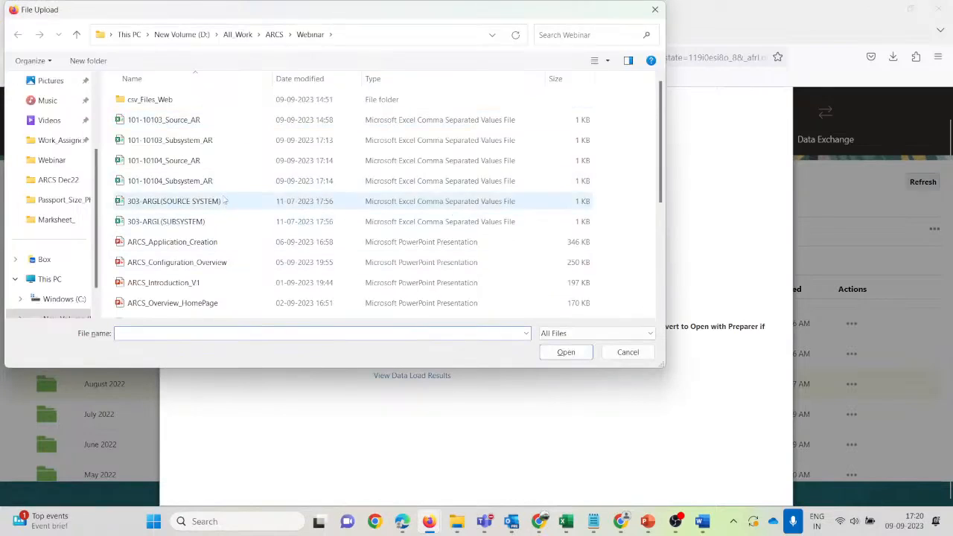
left_click(177, 185)
left_click(566, 353)
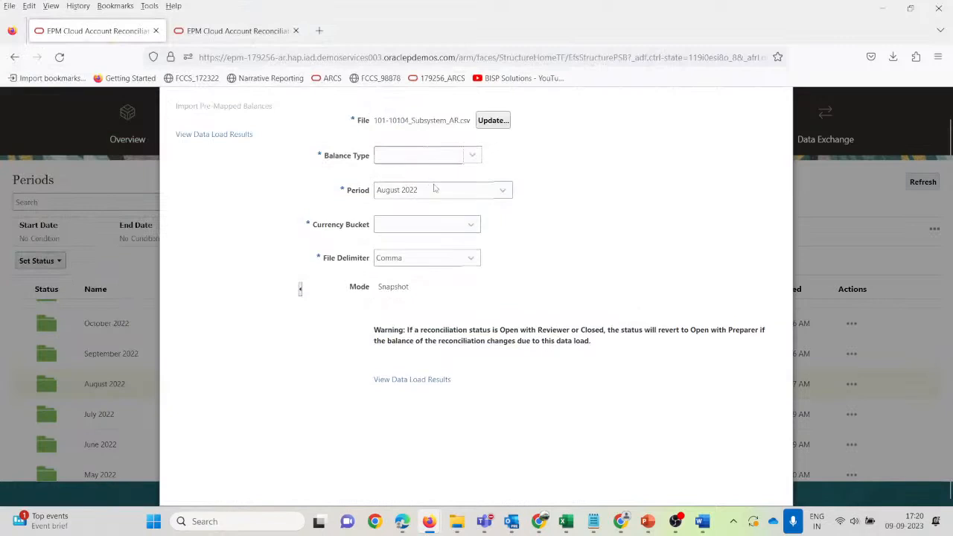
left_click(415, 154)
left_click(415, 209)
left_click(427, 228)
left_click(423, 278)
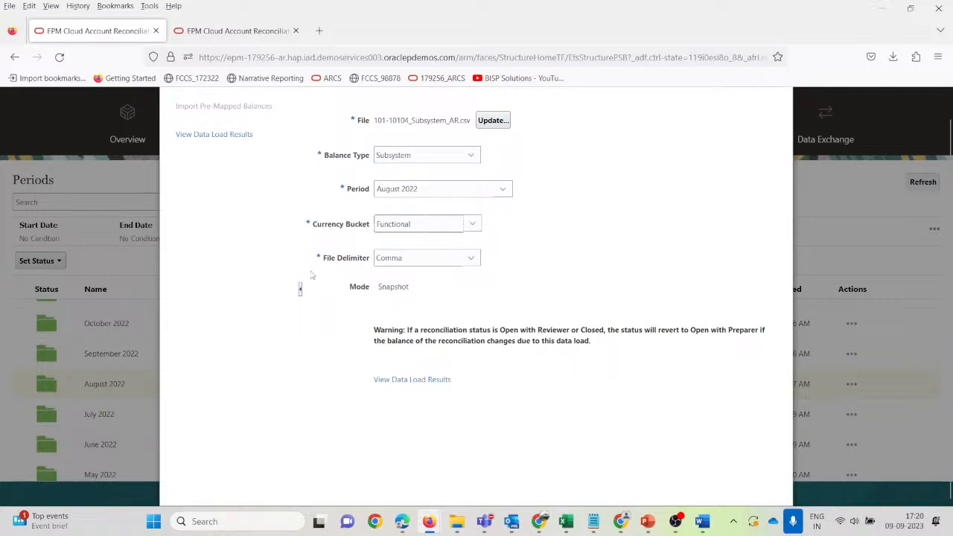
scroll(463, 333, "up", 1)
left_click(741, 105)
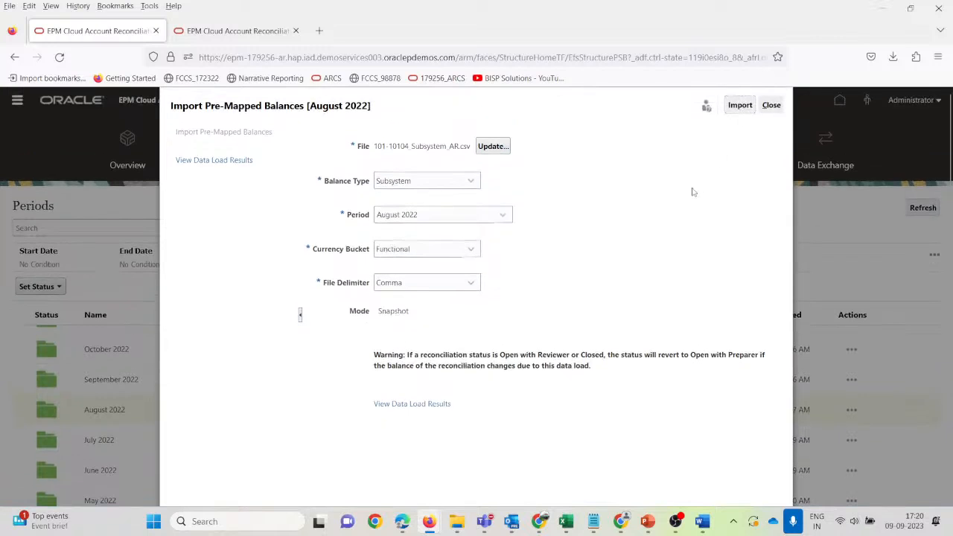
Open and refresh the data load results to confirm both 101-10104 loads are Completed.
left_click(621, 331)
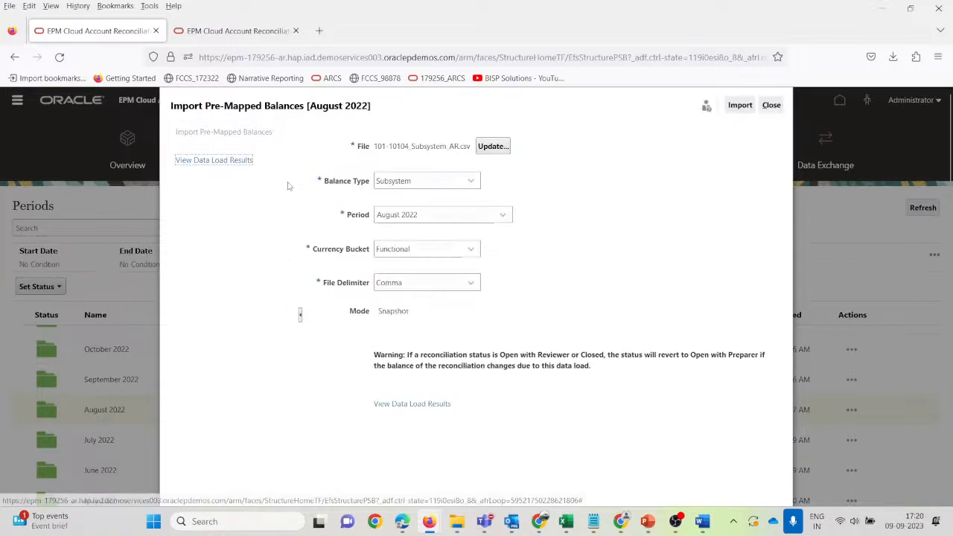
left_click(434, 403)
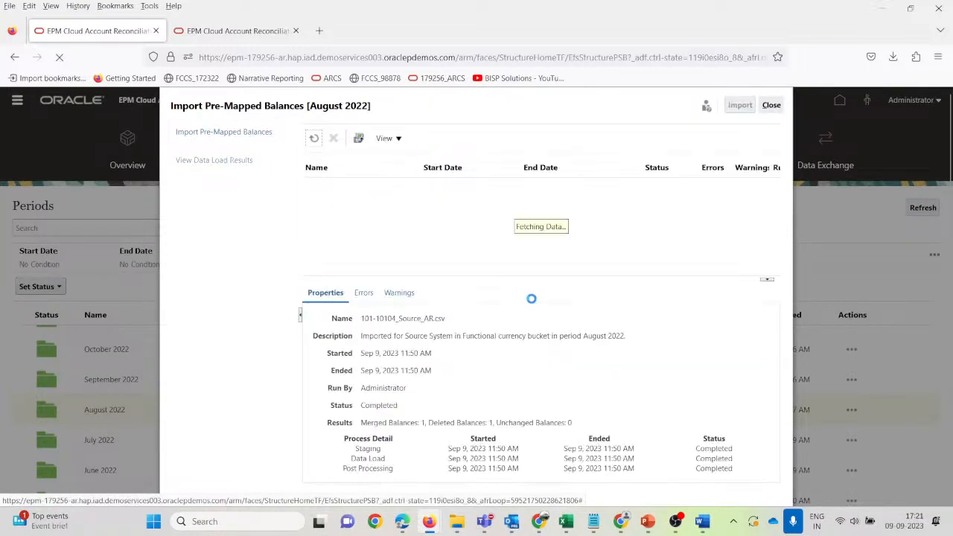
scroll(605, 246, "down", 1)
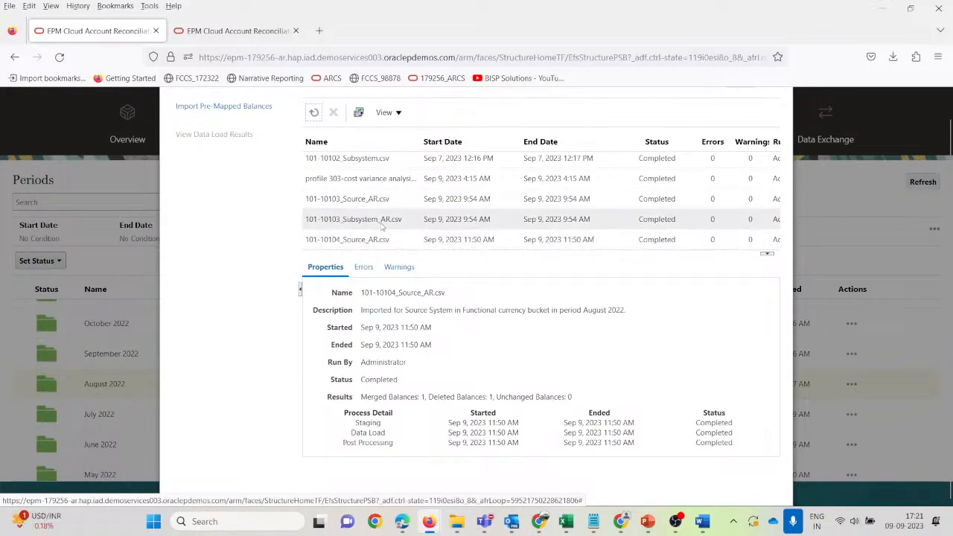
left_click(314, 111)
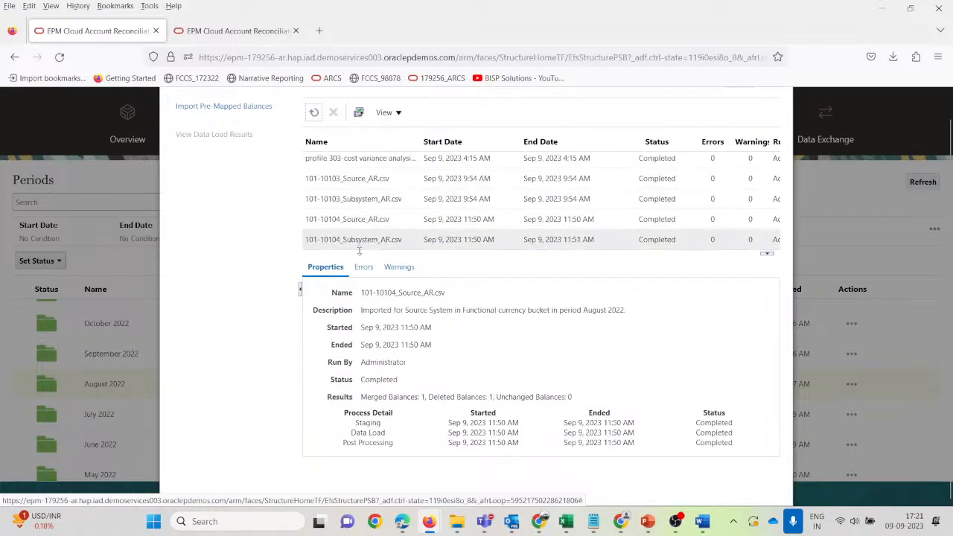
scroll(622, 253, "up", 1)
scroll(621, 253, "up", 2)
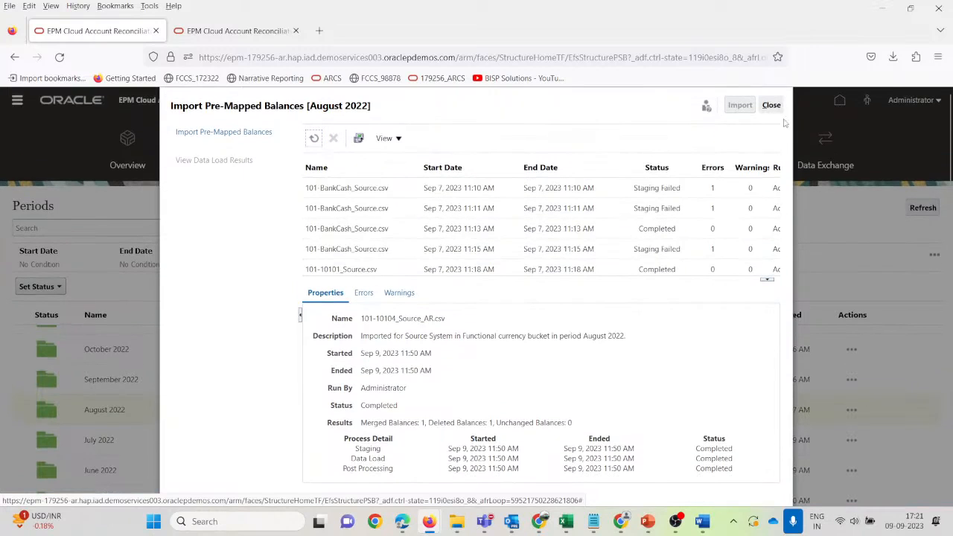
Close the import dialog and filter the Profiles list by 1010.
left_click(771, 105)
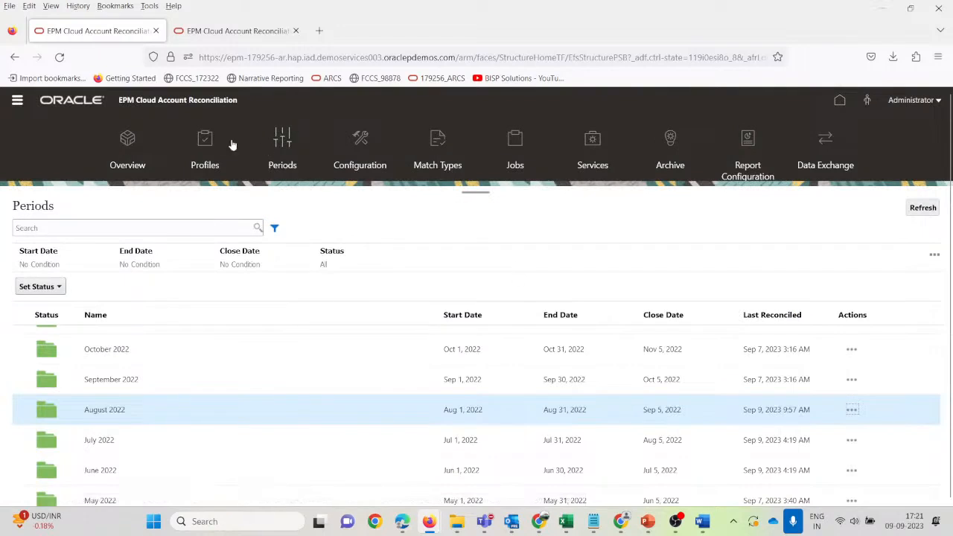
left_click(210, 141)
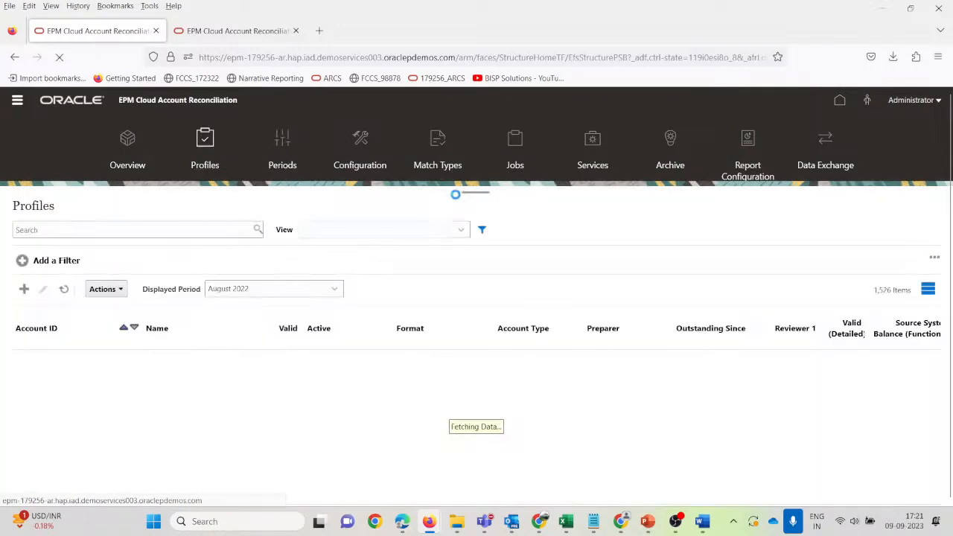
left_click(70, 232)
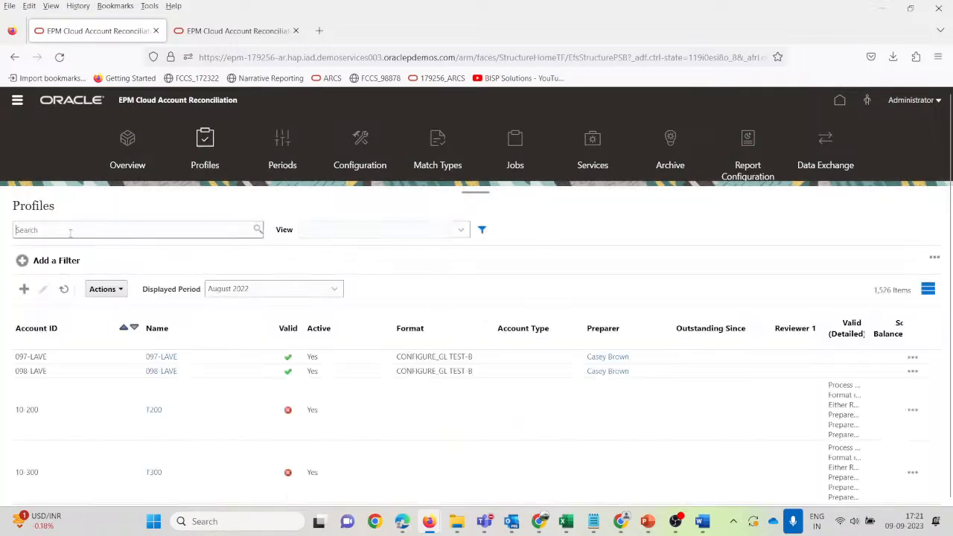
type("1010")
key("Return")
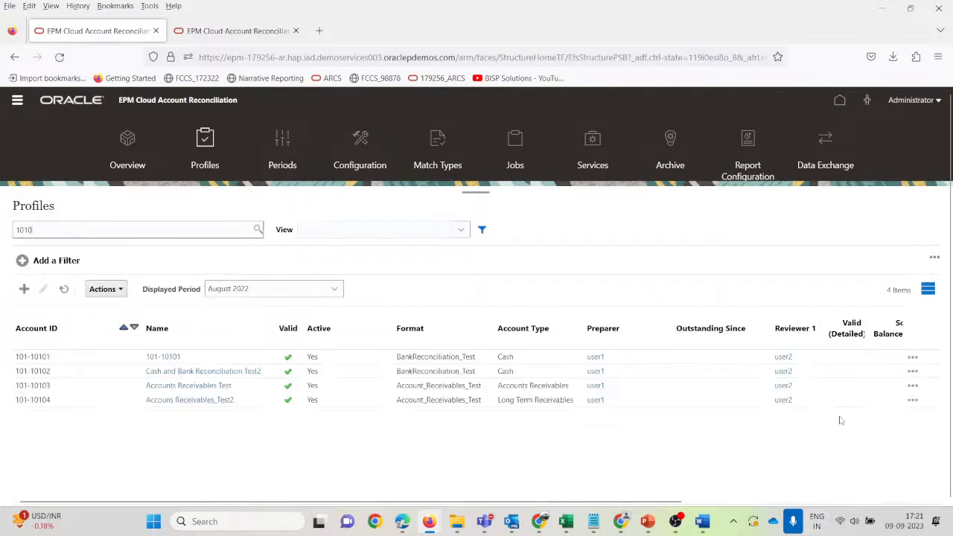
Select 101-10104 and compare its balances with the 80000 in the Excel source file.
scroll(840, 421, "right", 5)
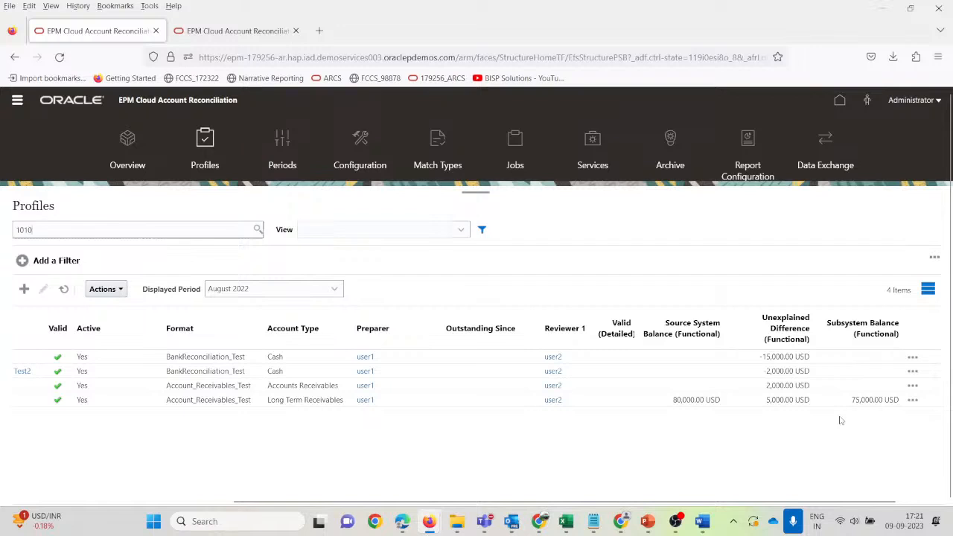
scroll(841, 420, "left", 5)
scroll(840, 420, "right", 3)
scroll(841, 421, "left", 4)
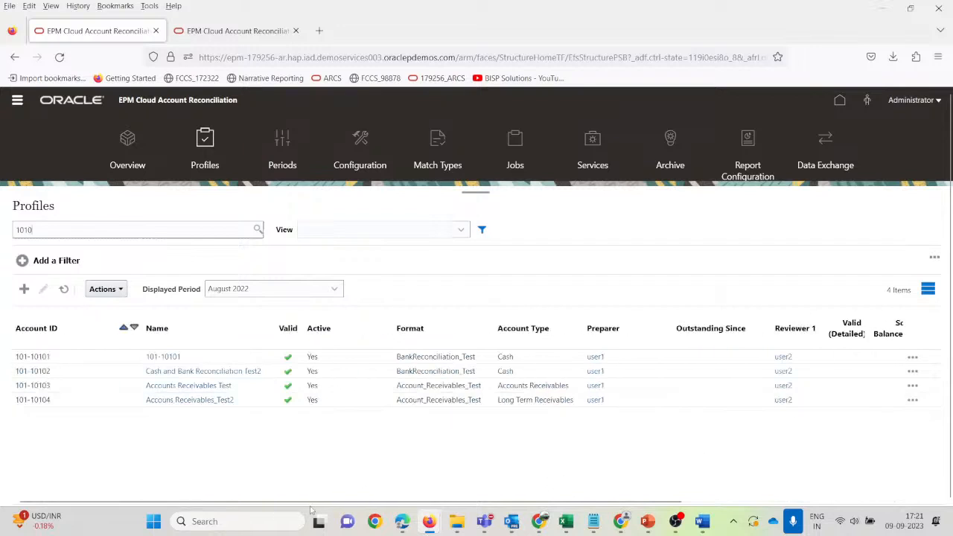
left_click(94, 403)
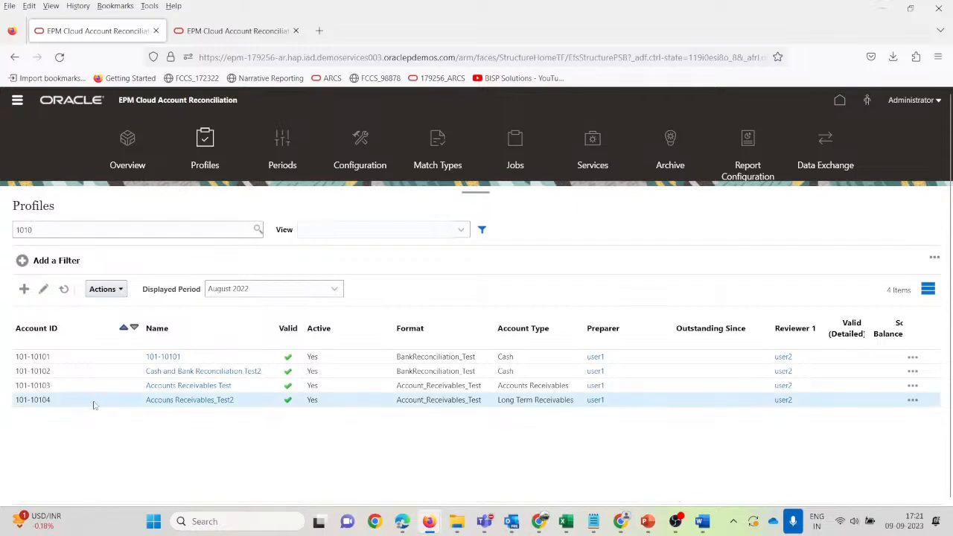
scroll(93, 405, "right", 5)
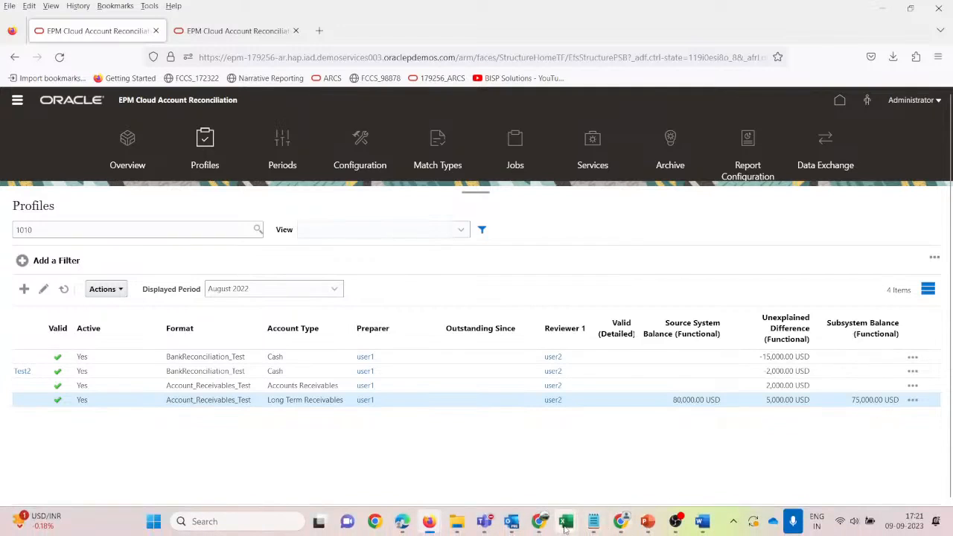
mouse_move(565, 521)
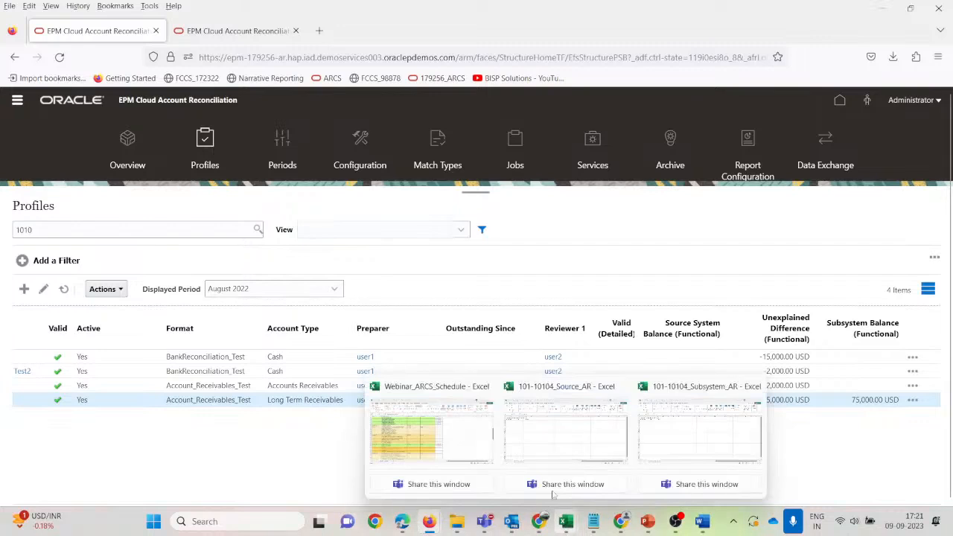
left_click(543, 416)
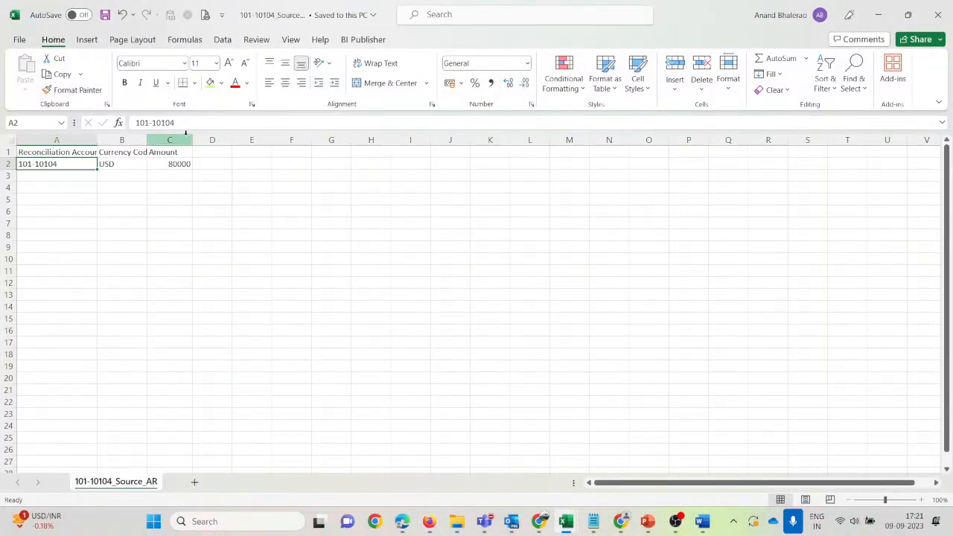
left_click(182, 162)
key("alt+Tab")
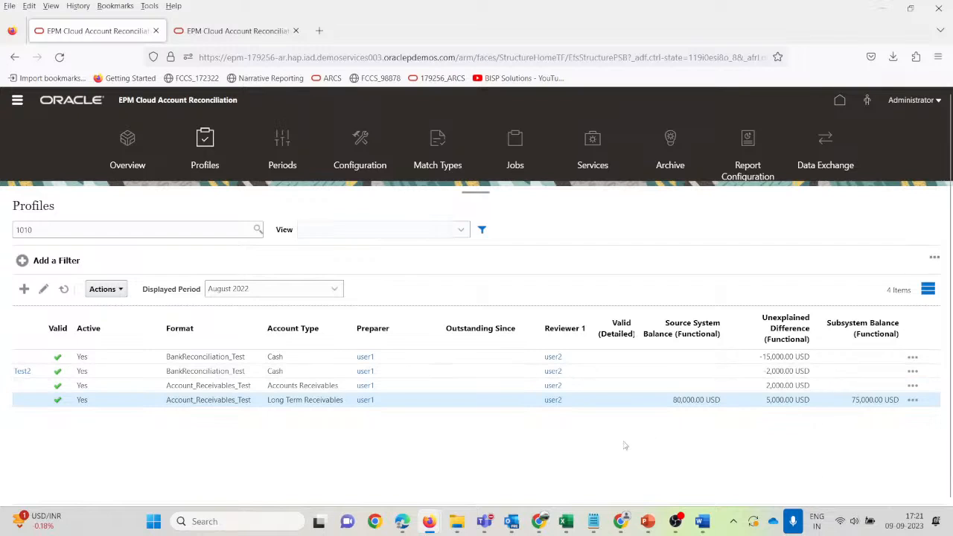
Reselect profile 101-10104, opening and dismissing its actions and options menus.
scroll(625, 445, "left", 5)
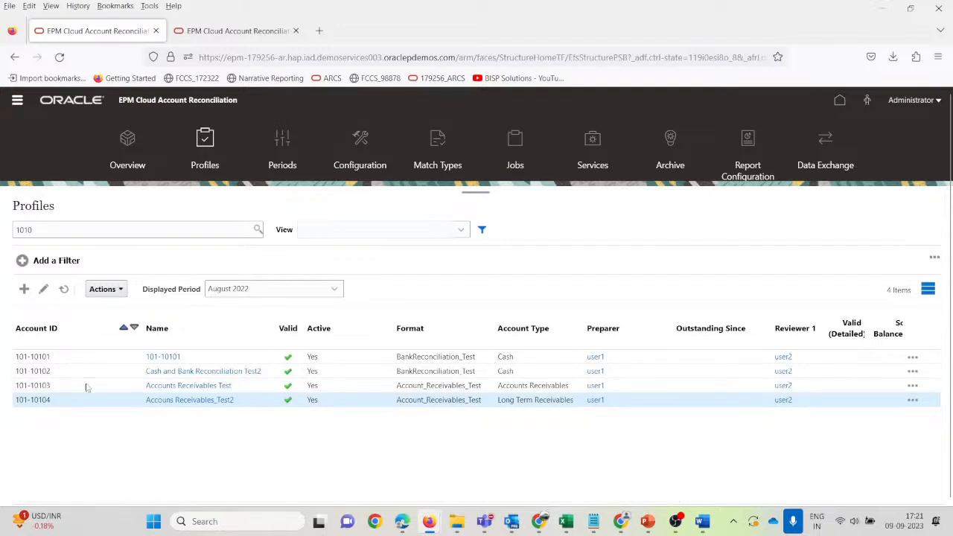
left_click(103, 289)
left_click(300, 431)
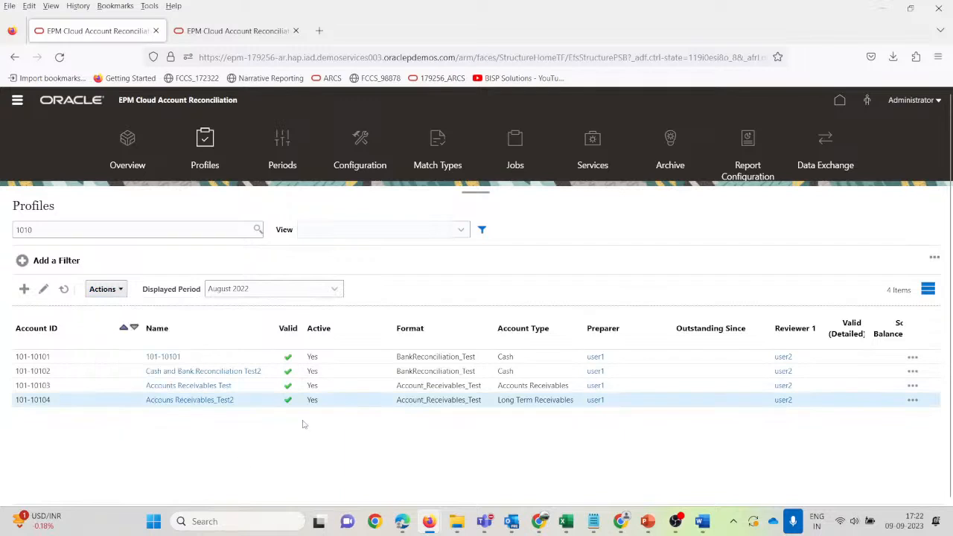
left_click(913, 402)
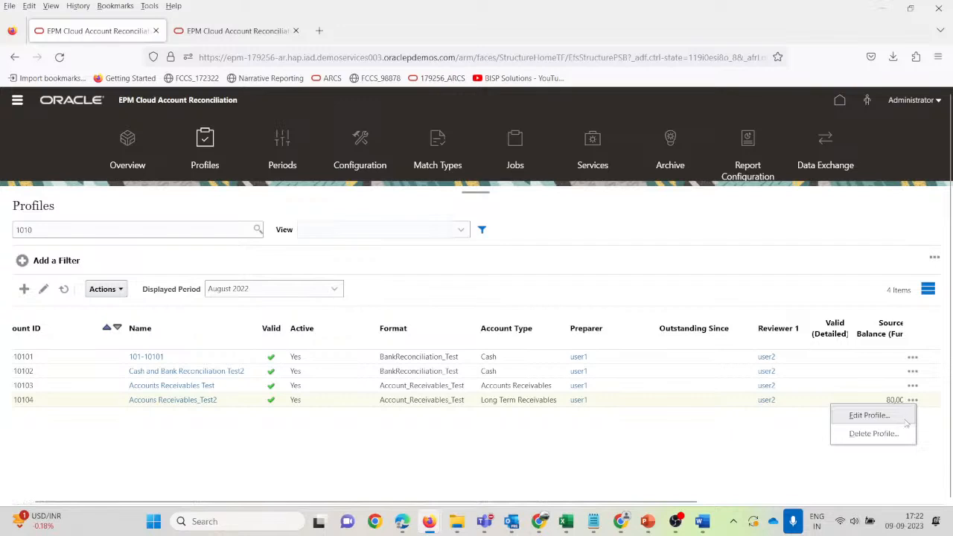
left_click(76, 404)
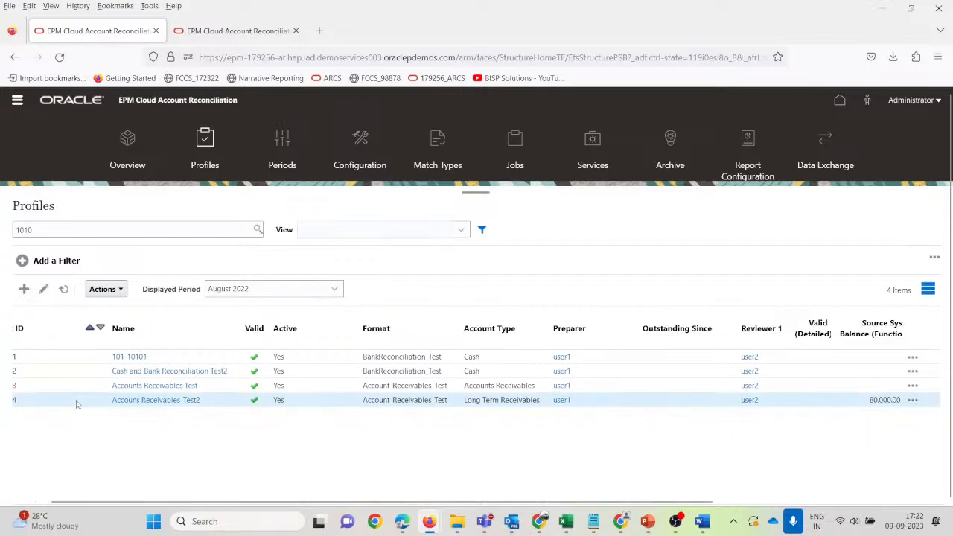
scroll(312, 467, "left", 1)
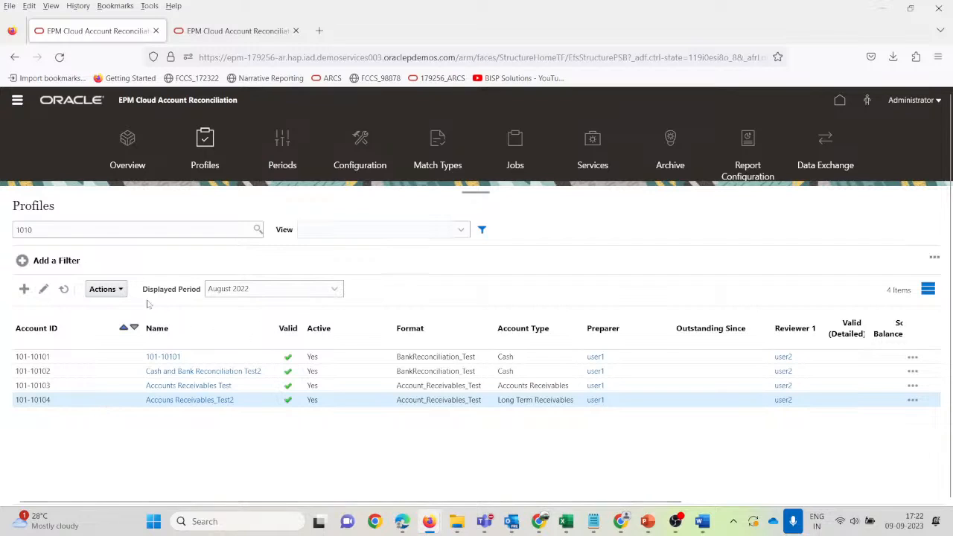
Create the August 2022 reconciliation for selected profile 101-10104 only and close the results.
left_click(112, 289)
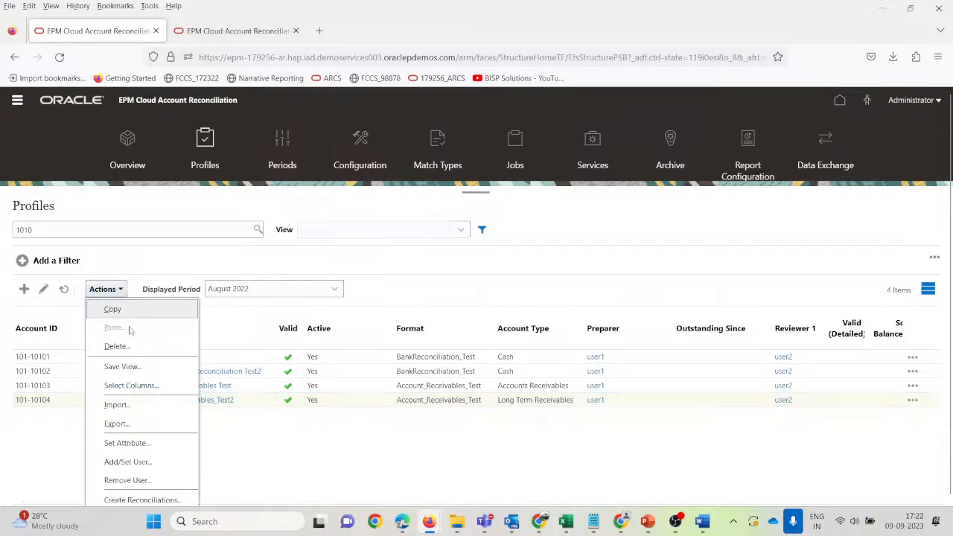
left_click(141, 499)
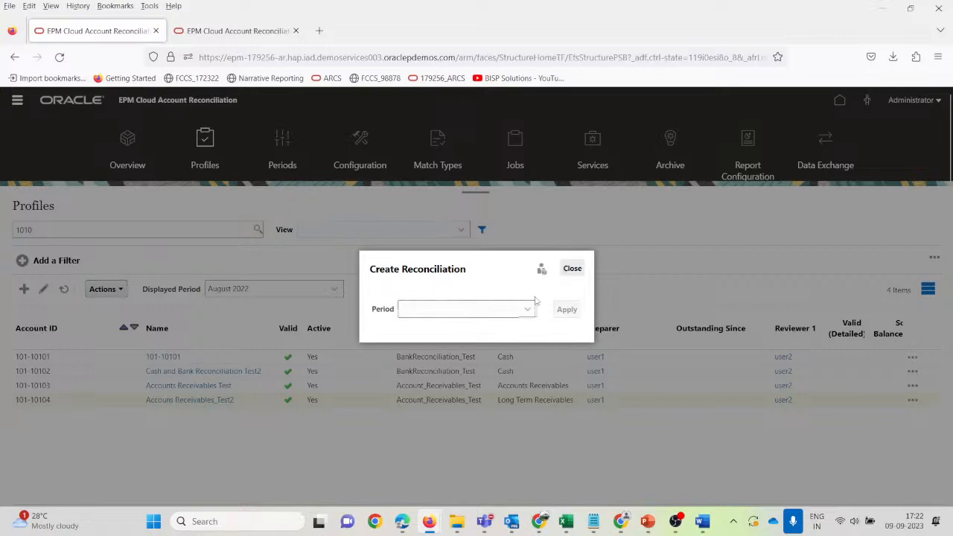
left_click(526, 310)
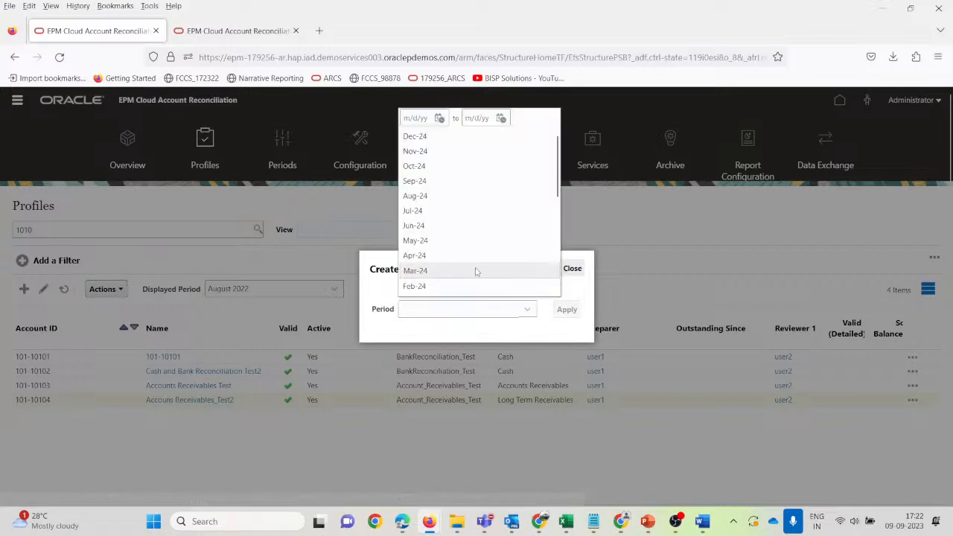
scroll(477, 272, "down", 5)
left_click(449, 228)
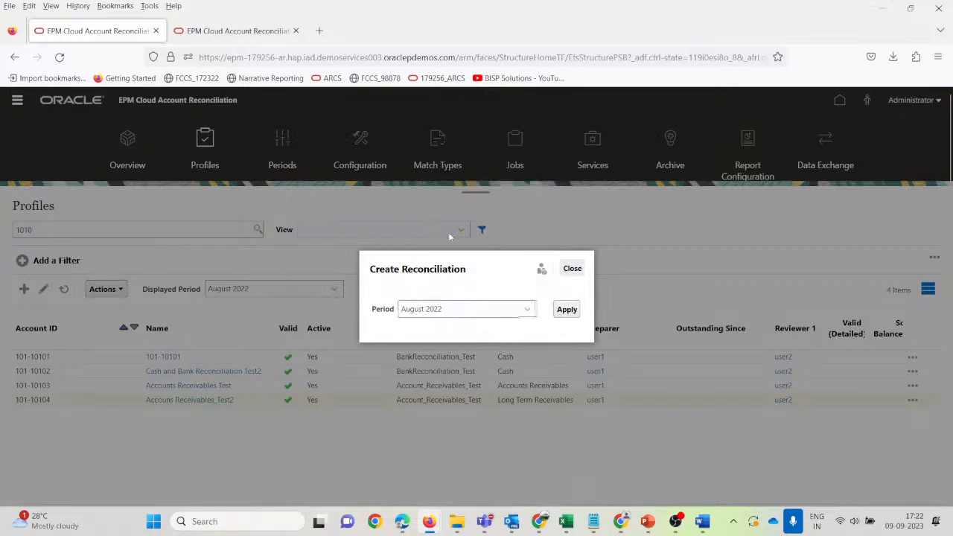
left_click(566, 309)
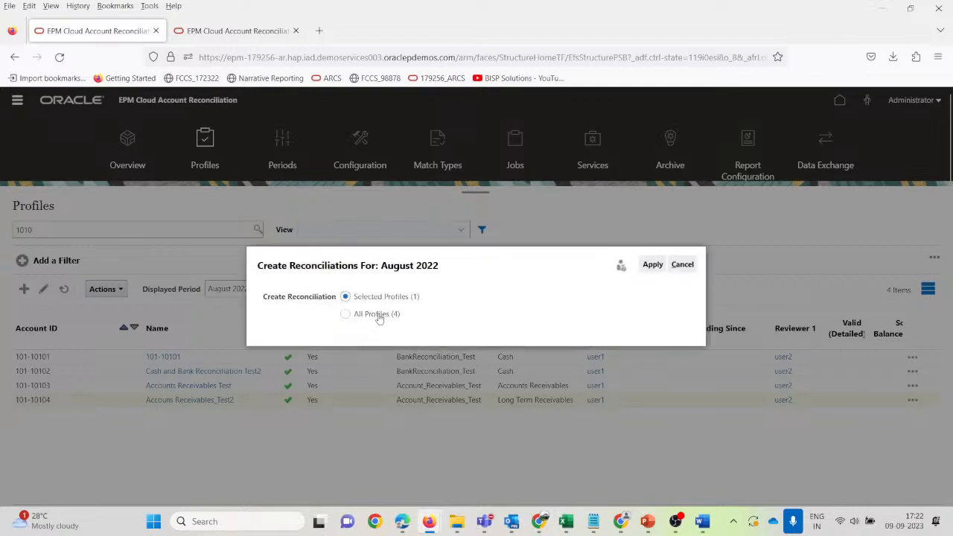
left_click(652, 265)
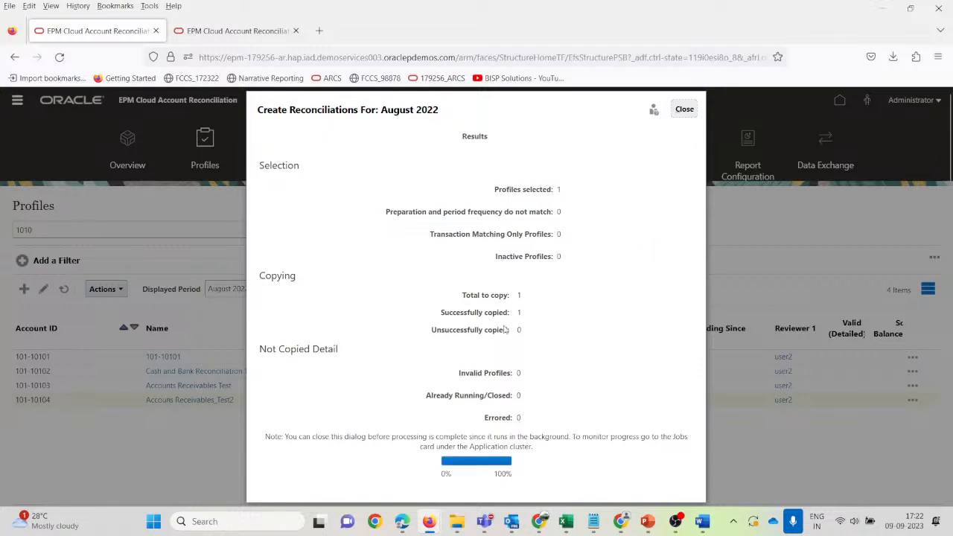
left_click(683, 110)
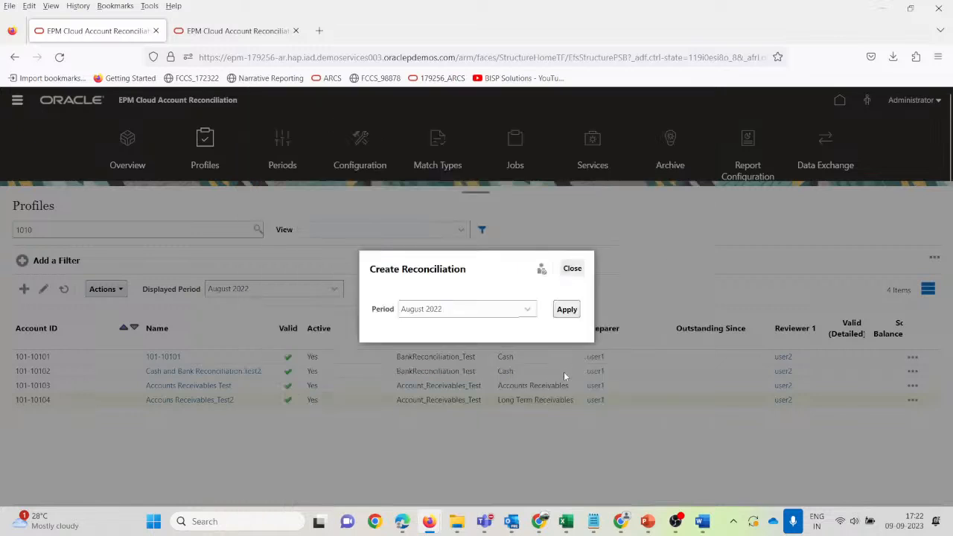
left_click(567, 309)
scroll(602, 450, "right", 5)
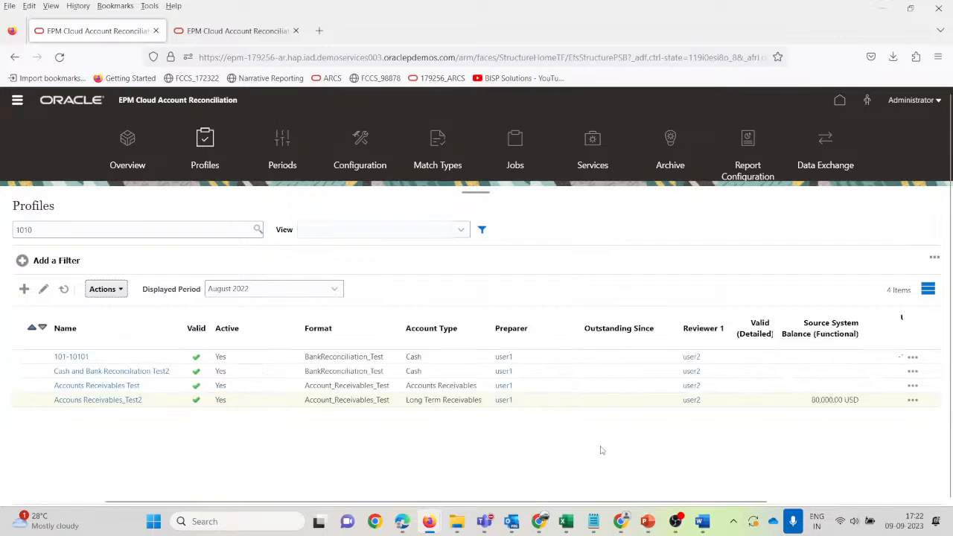
scroll(484, 421, "left", 5)
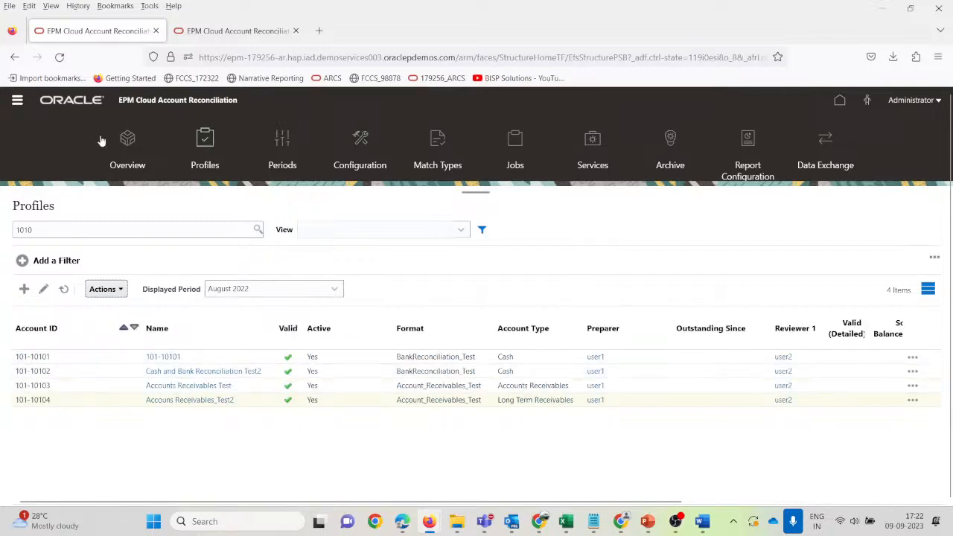
left_click(17, 102)
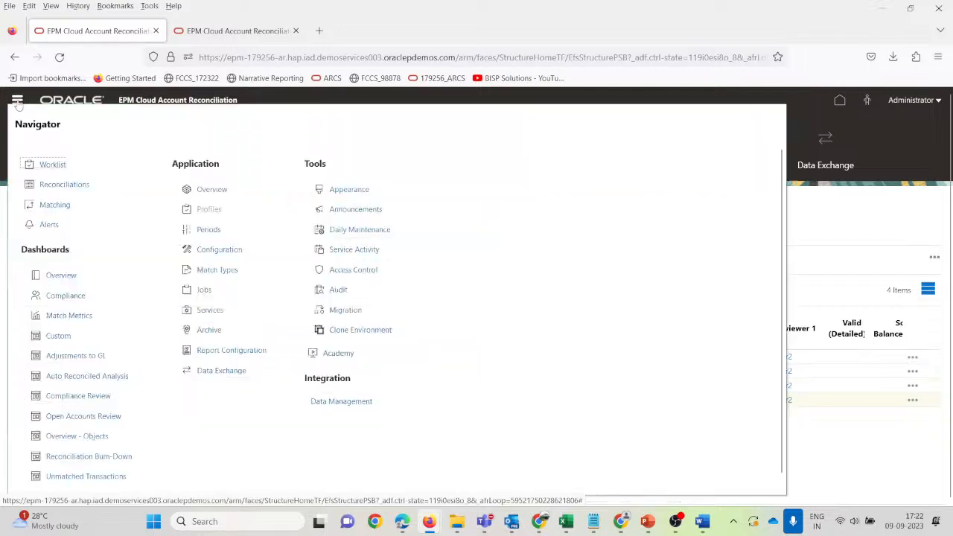
left_click(65, 185)
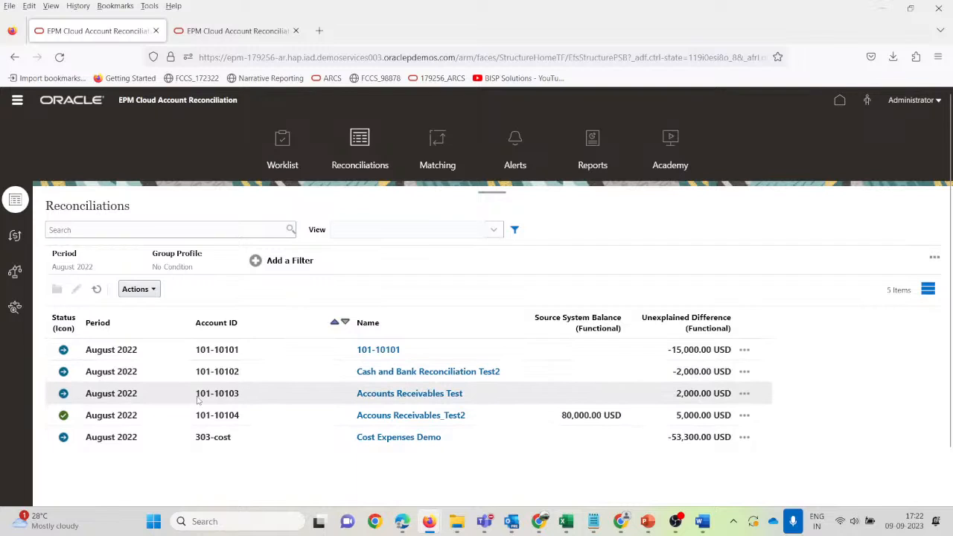
scroll(198, 400, "down", 1)
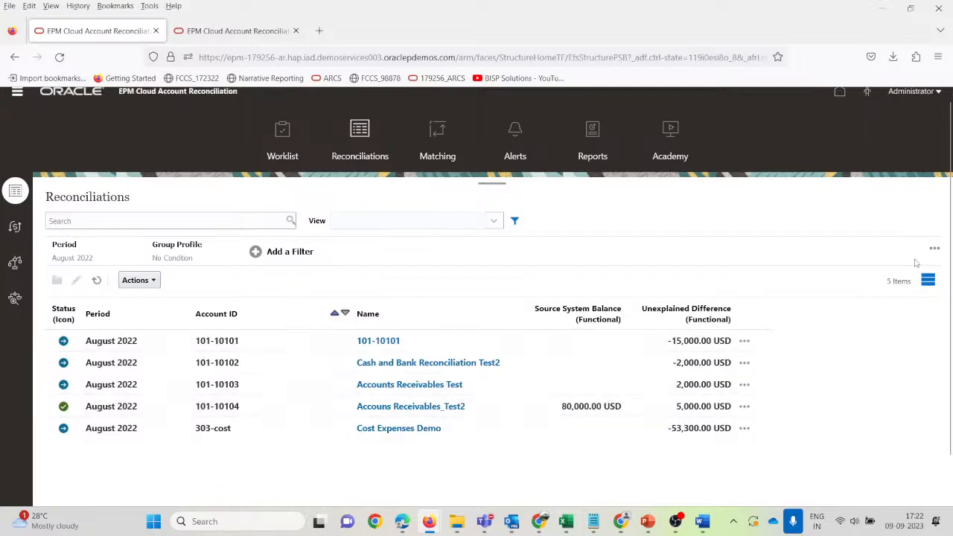
left_click(934, 248)
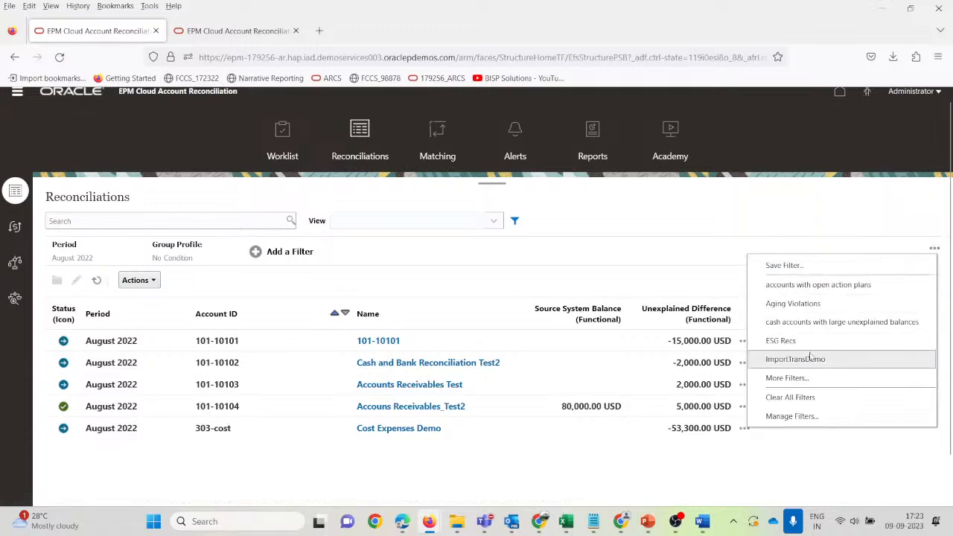
left_click(793, 397)
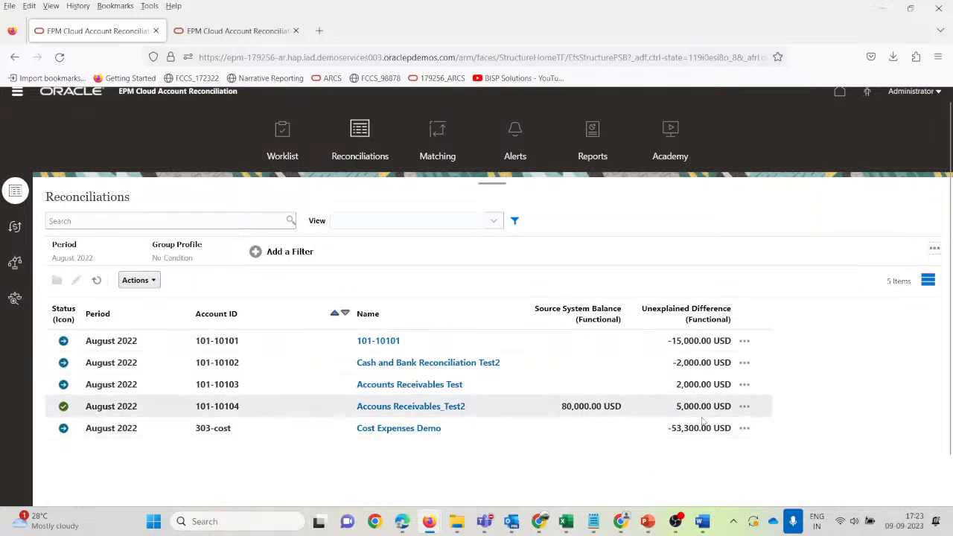
left_click(155, 281)
left_click(159, 350)
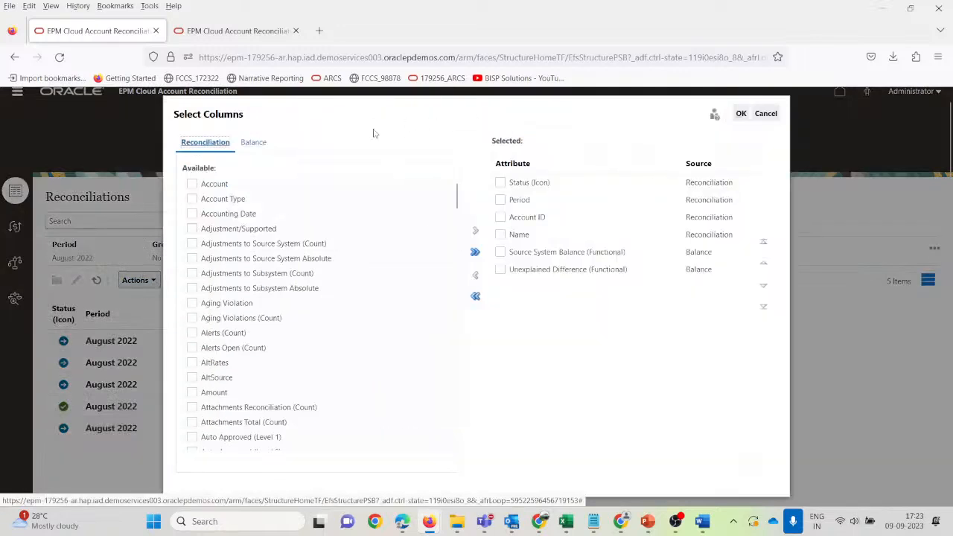
left_click_drag(366, 116, 472, 130)
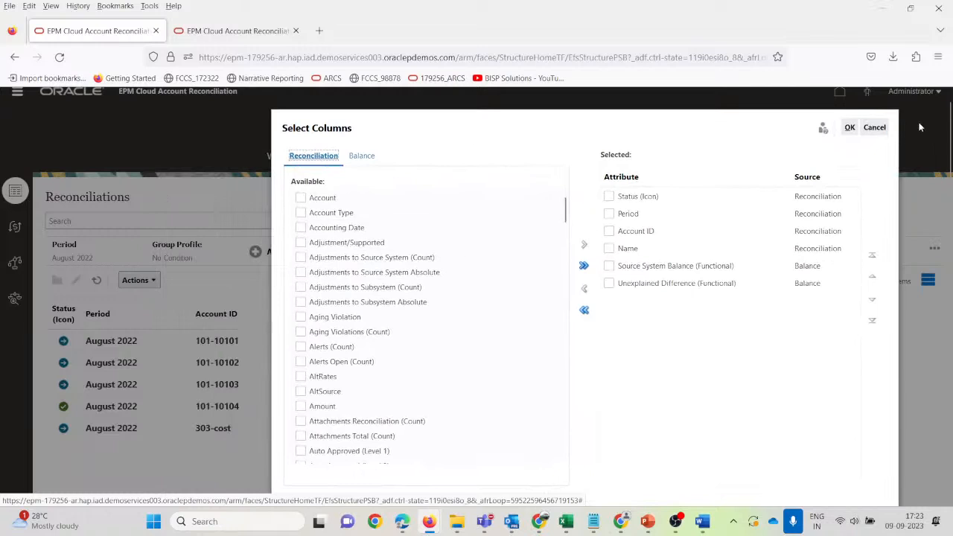
left_click(883, 129)
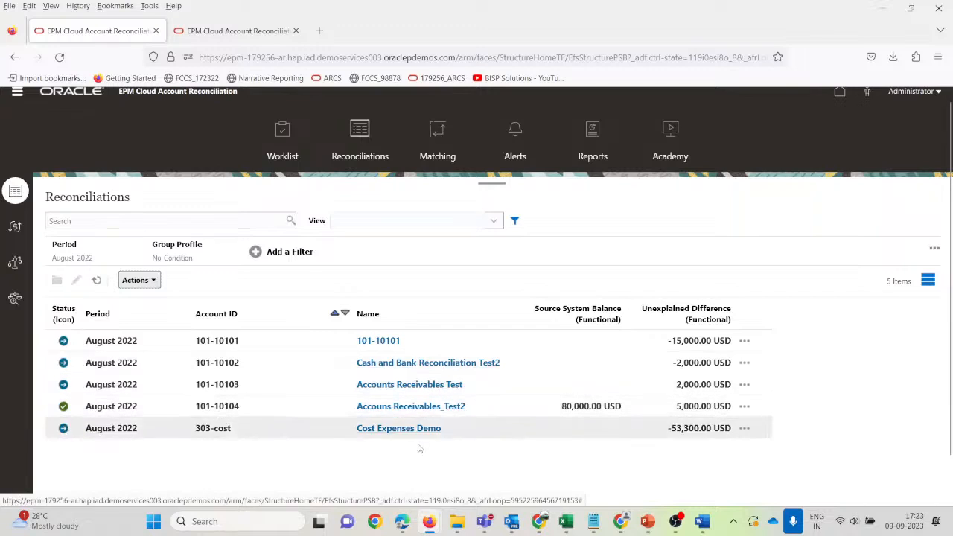
scroll(266, 412, "down", 1)
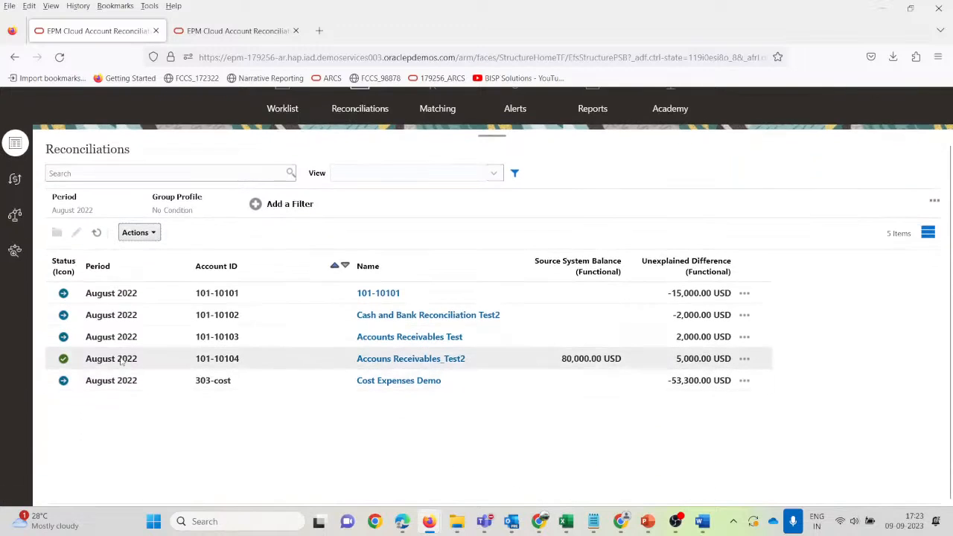
left_click(108, 361)
scroll(252, 360, "up", 1)
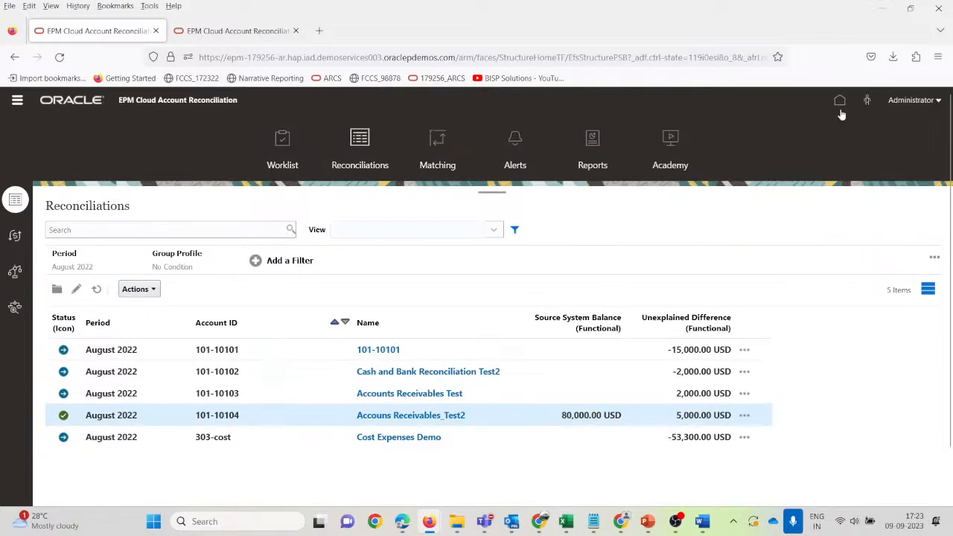
left_click(249, 393)
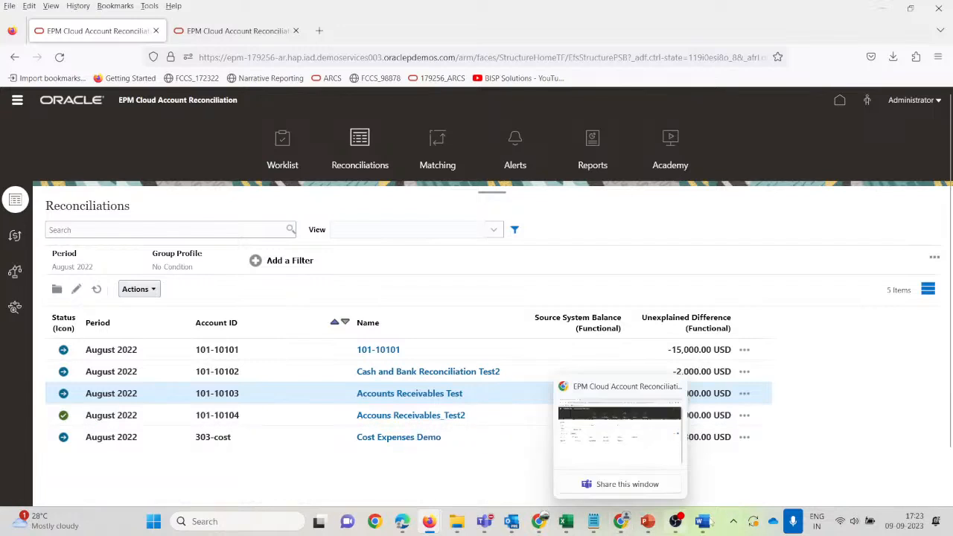
left_click(731, 524)
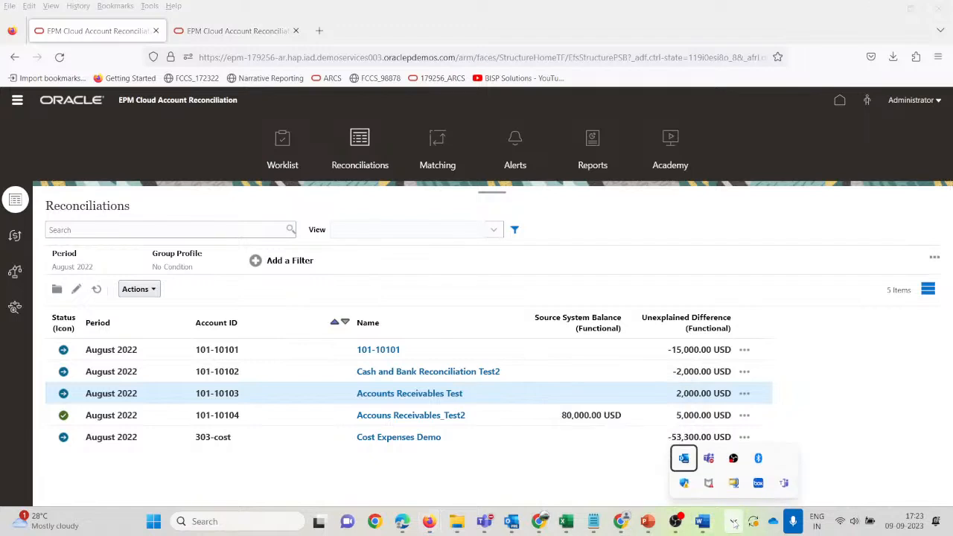
In the Chrome session, open the Worklist from Home and clear all filters, then return to Firefox.
left_click(623, 522)
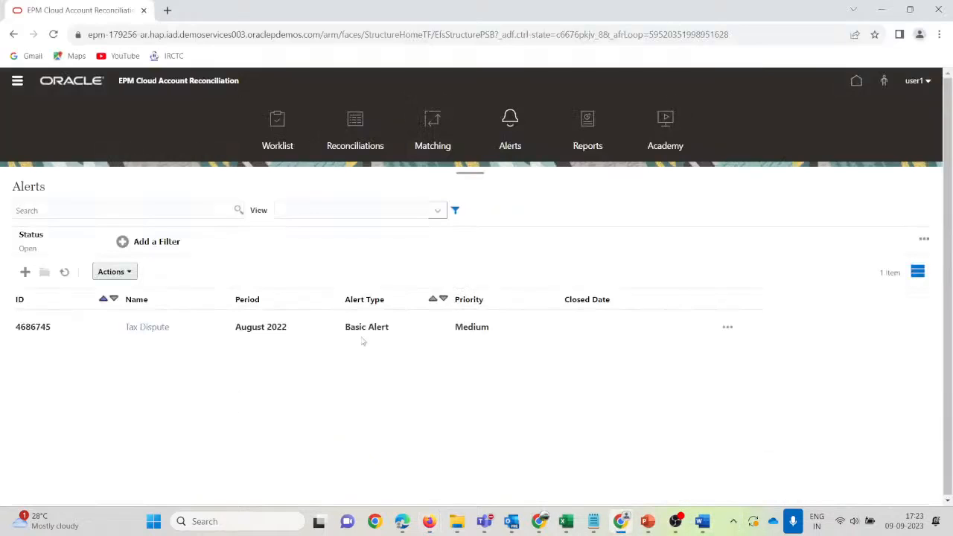
left_click(856, 80)
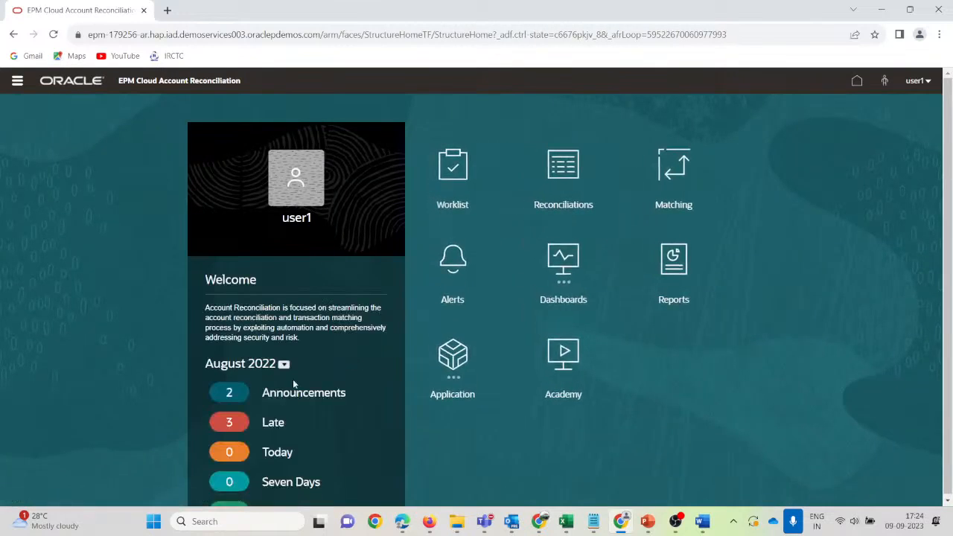
left_click(454, 170)
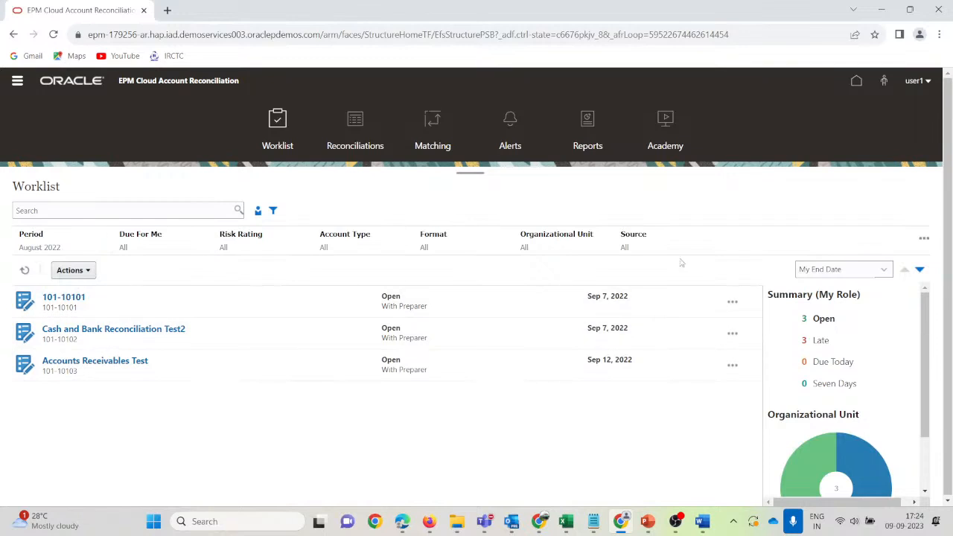
left_click(923, 238)
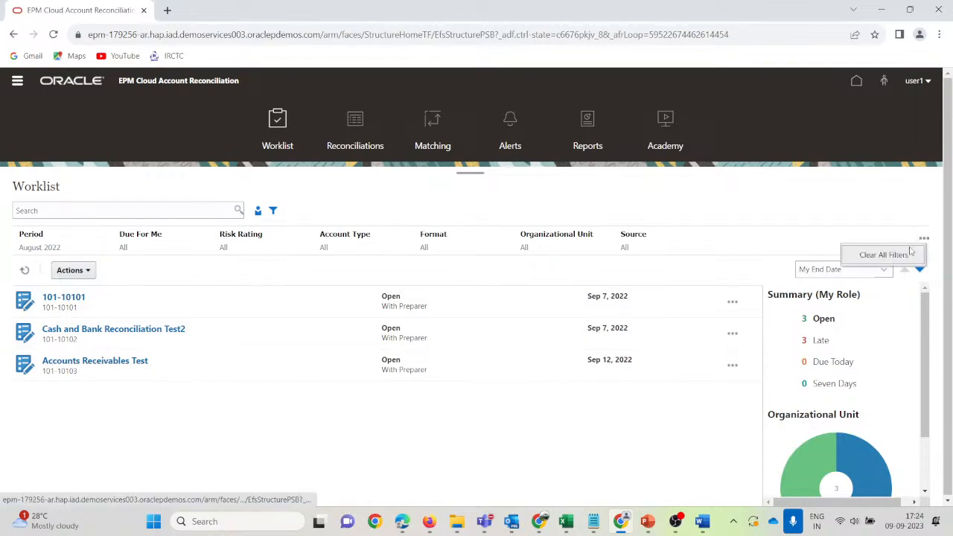
left_click(884, 255)
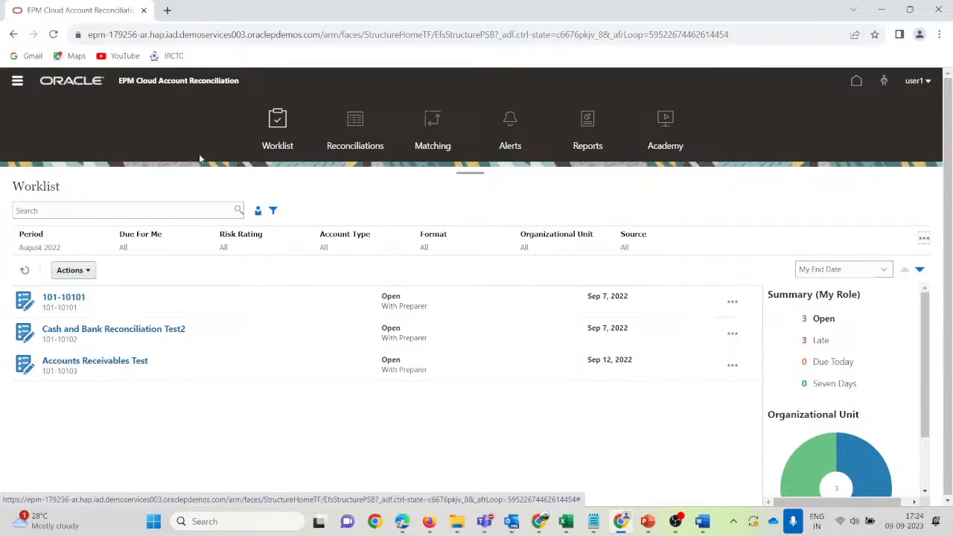
left_click(275, 121)
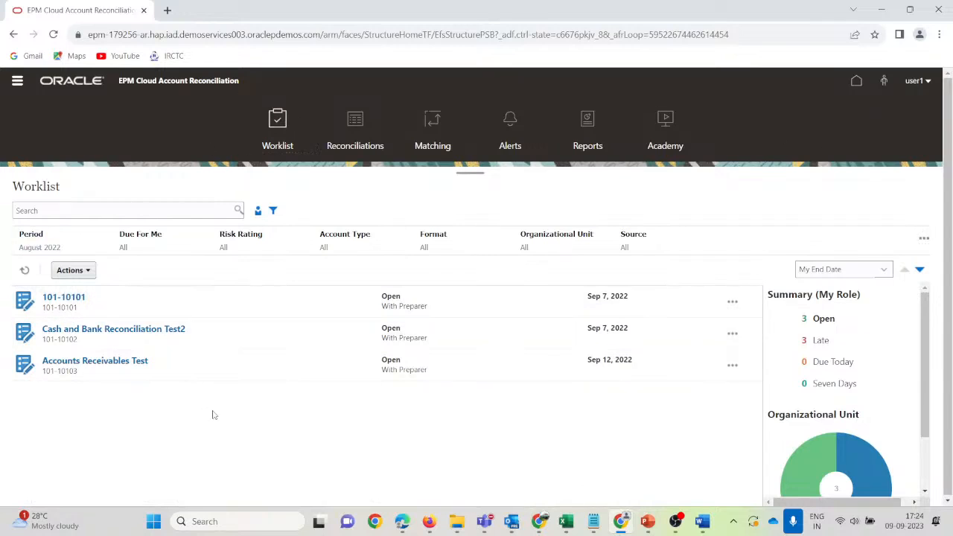
key("alt+Tab")
Review the 101-10104 reconciliation's Adjustments to AR Ledger tab and Summary, then close it.
left_click(395, 415)
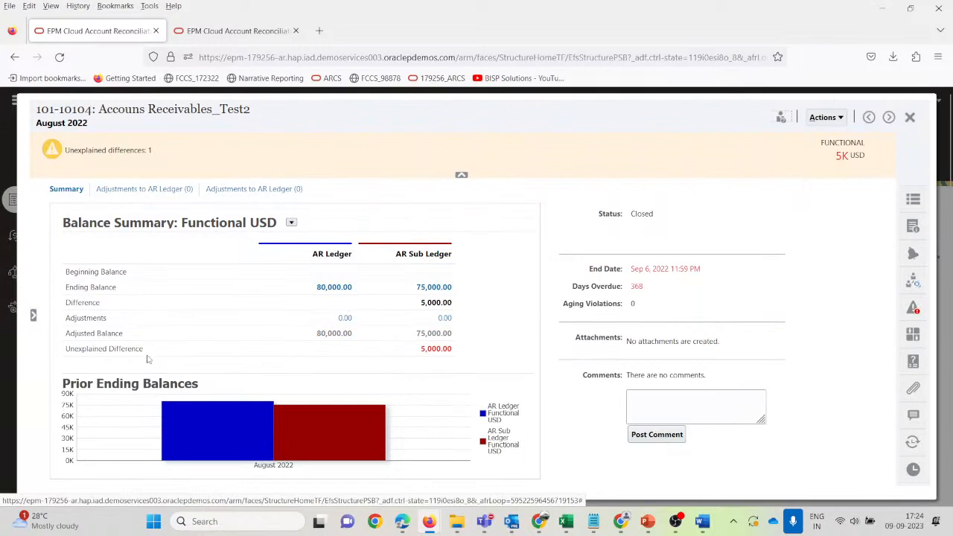
left_click(124, 190)
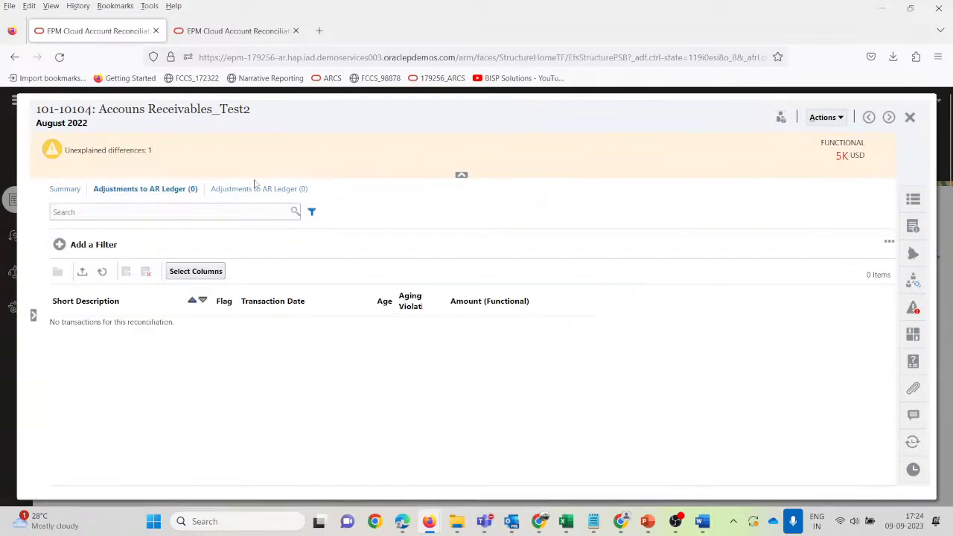
left_click(66, 191)
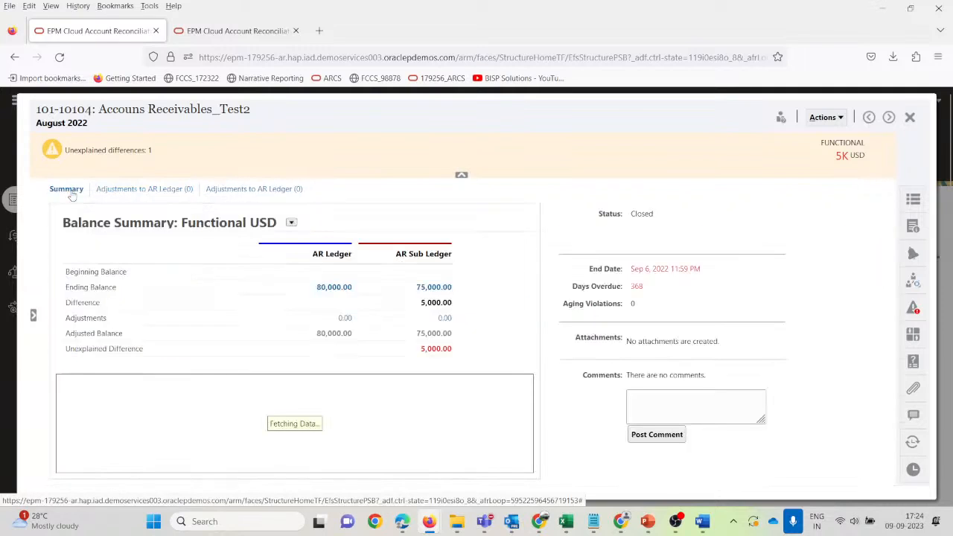
left_click(909, 117)
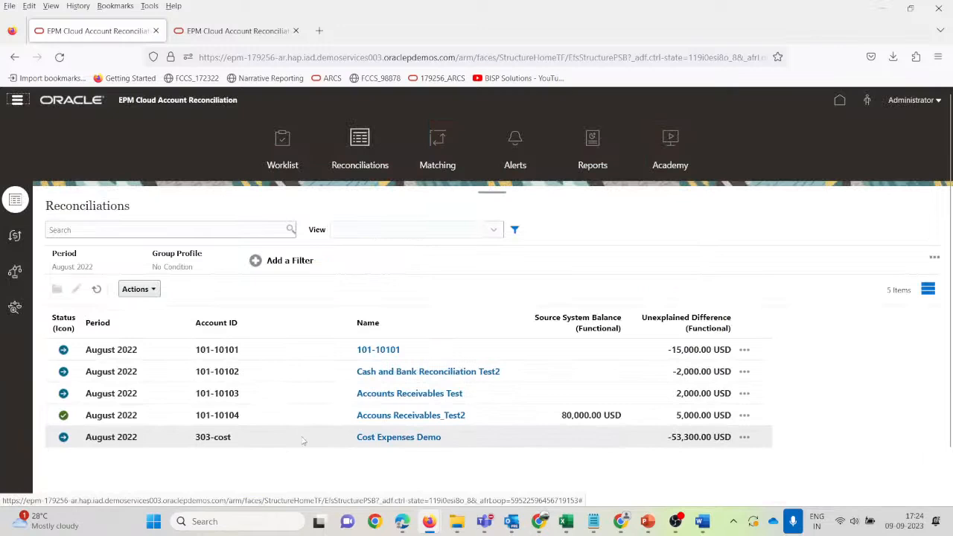
key("alt+Tab")
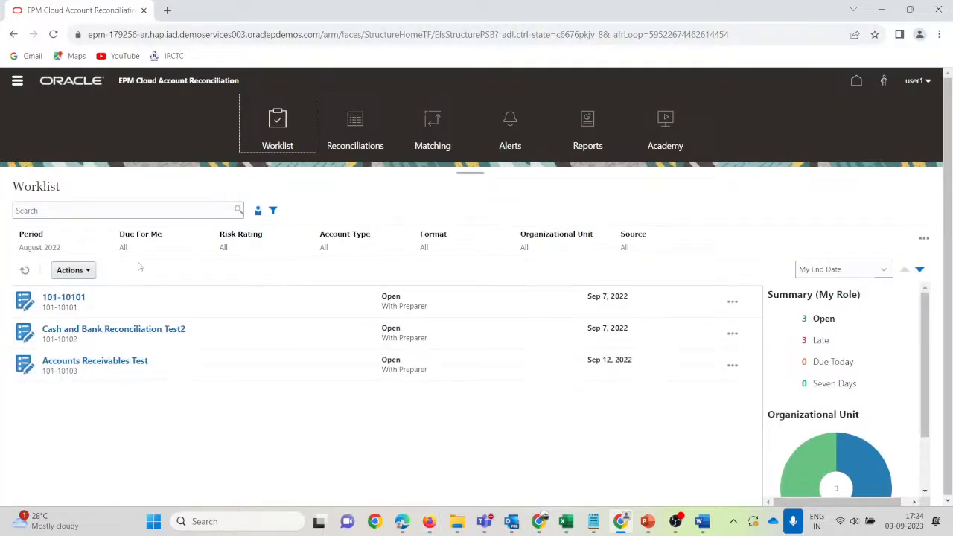
Open Accouns Receivables_Test2 from Reconciliations and check both empty Adjustments to AR Ledger tabs.
left_click(353, 125)
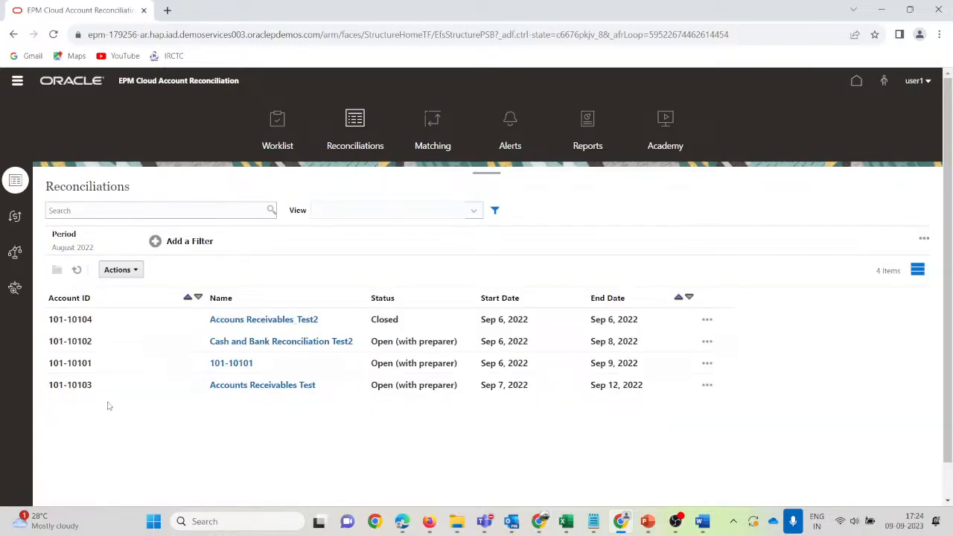
left_click(285, 321)
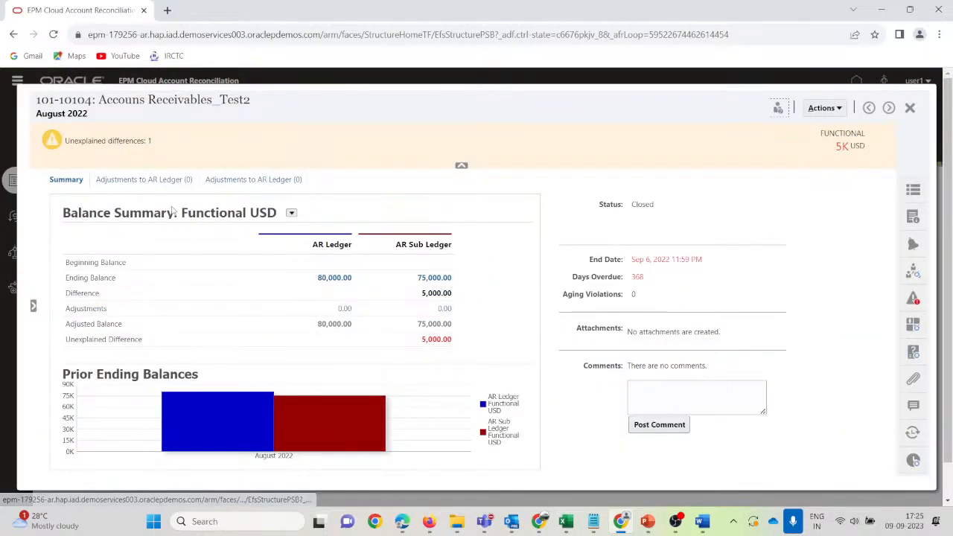
left_click(127, 183)
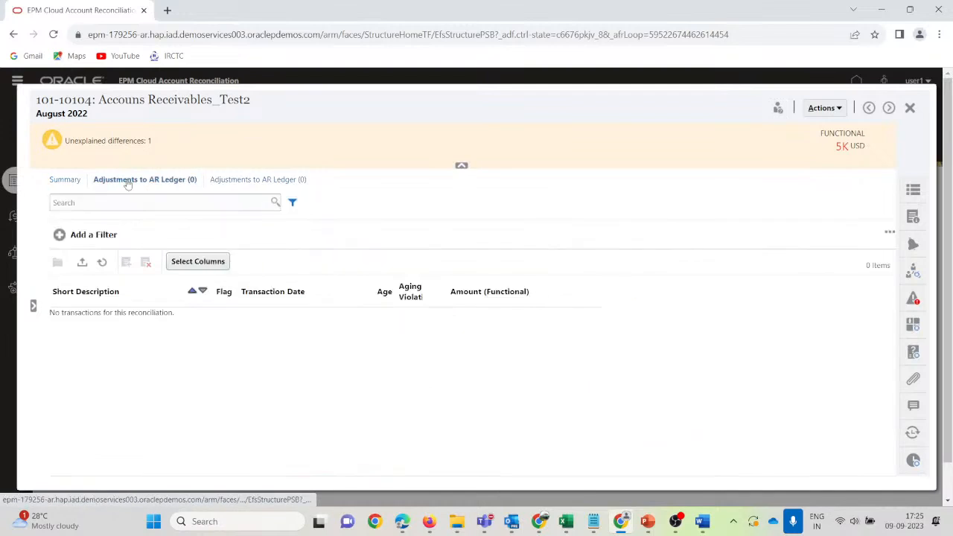
left_click(251, 181)
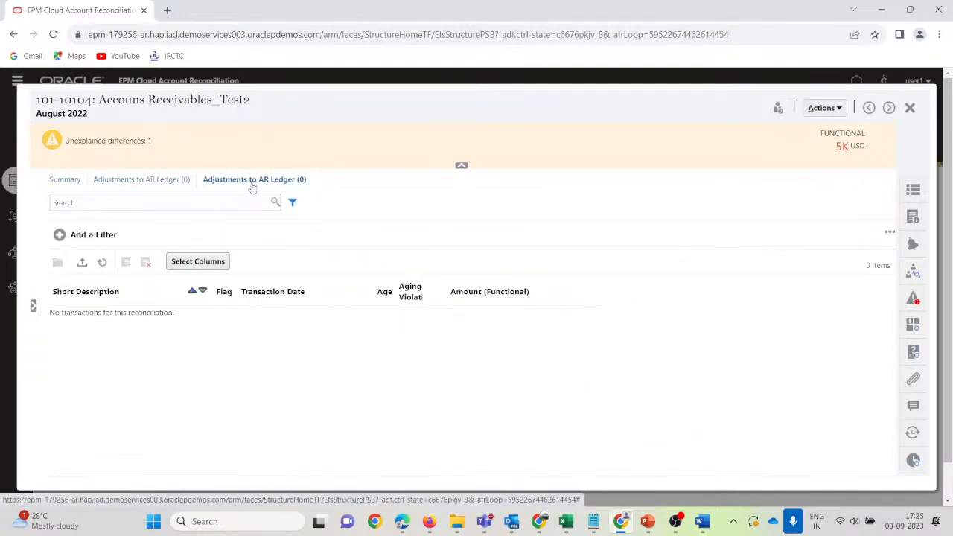
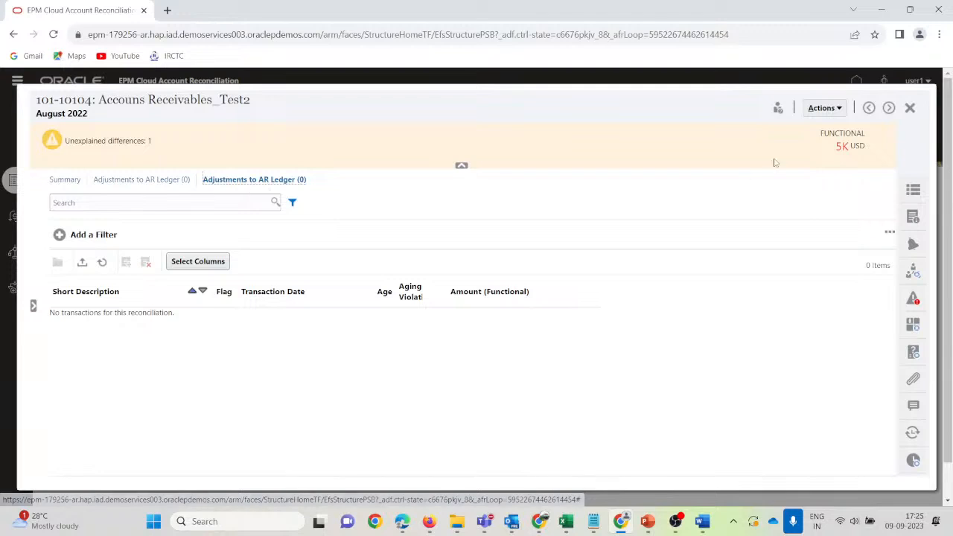
Close the 101-10104 reconciliation details panel.
left_click(910, 107)
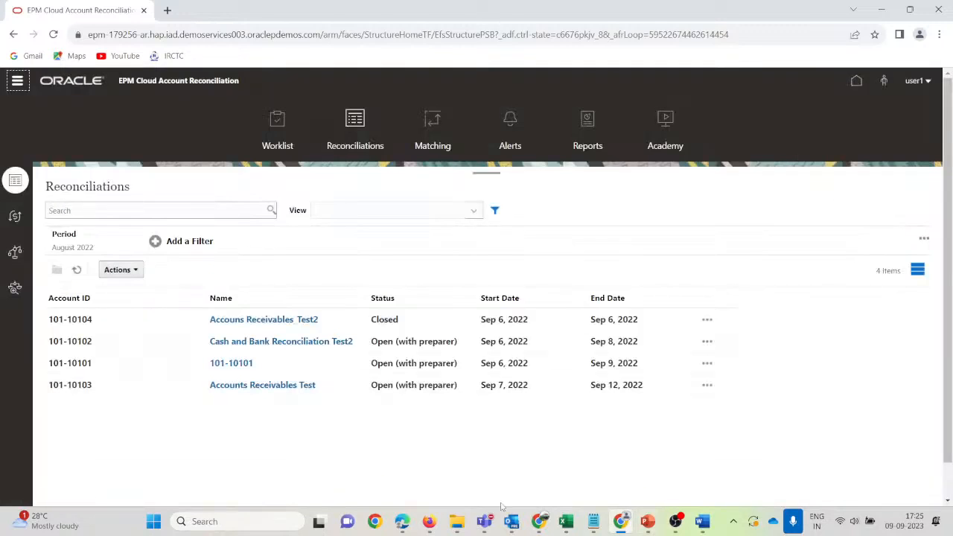
In the administrator's window, open Application > Profiles and search for 10104.
mouse_move(429, 521)
left_click(311, 438)
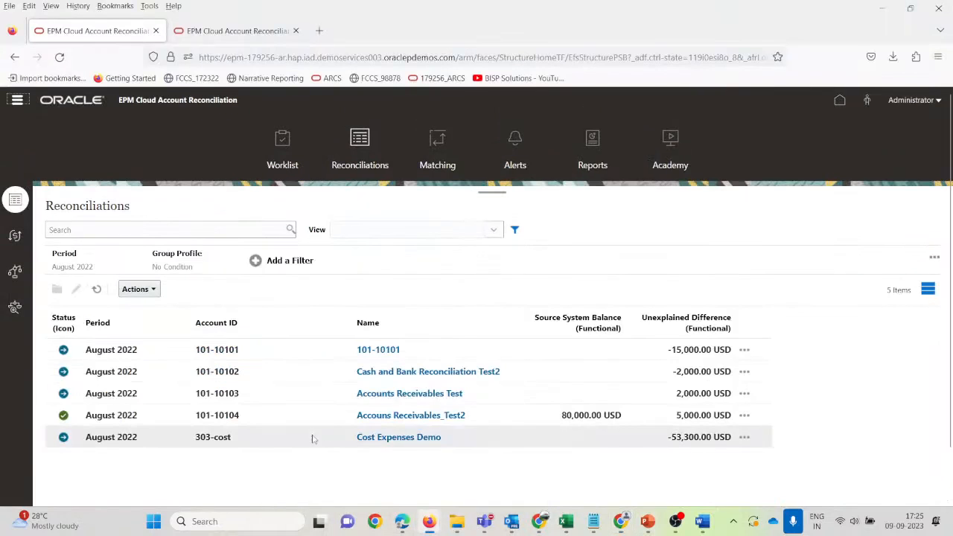
left_click(839, 101)
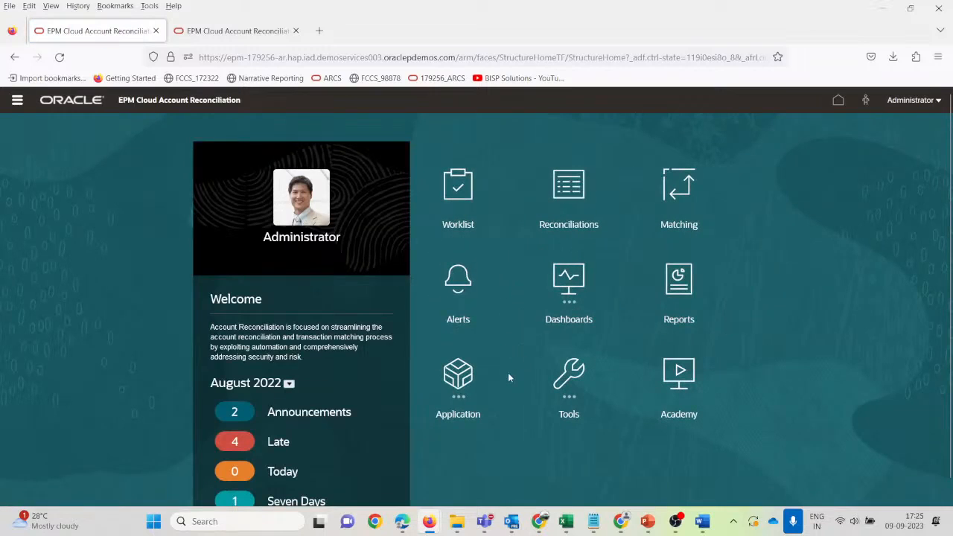
left_click(458, 376)
left_click(535, 335)
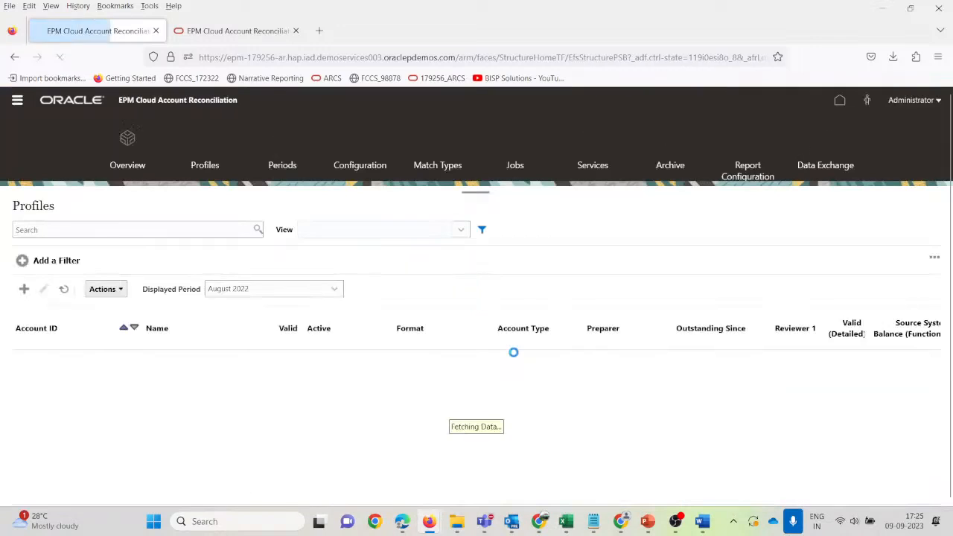
left_click(77, 225)
type("10104")
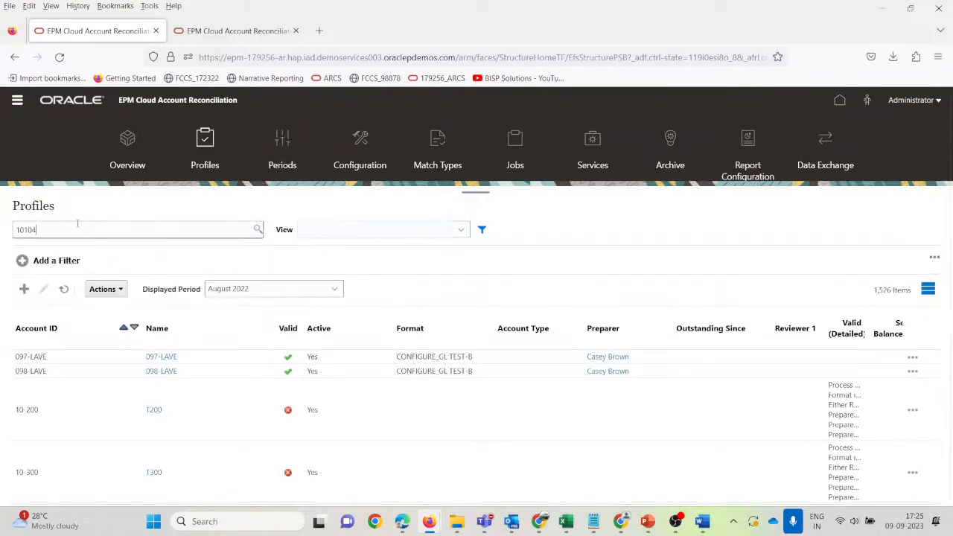
key("Return")
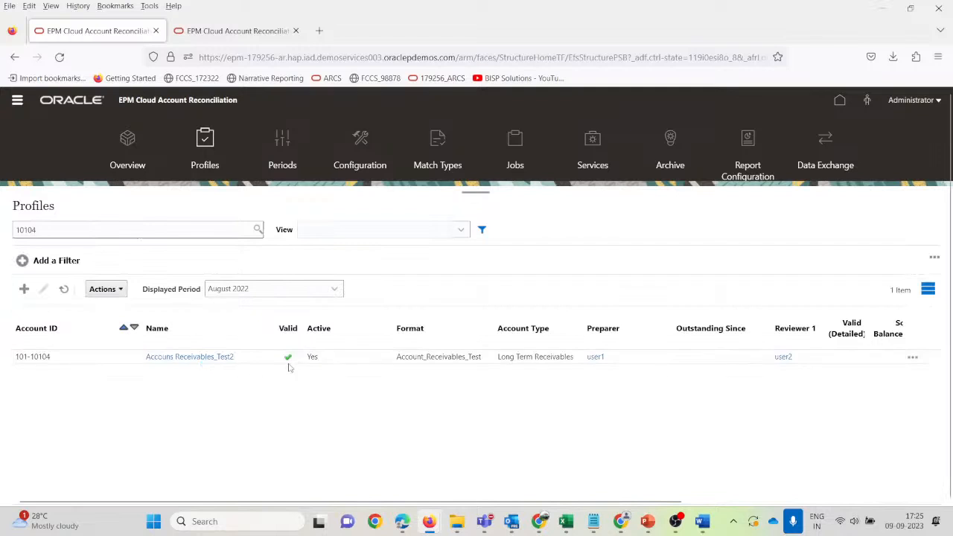
Change profile 101-10104's auto-reconciliation method to Balance is zero and save it.
left_click(212, 358)
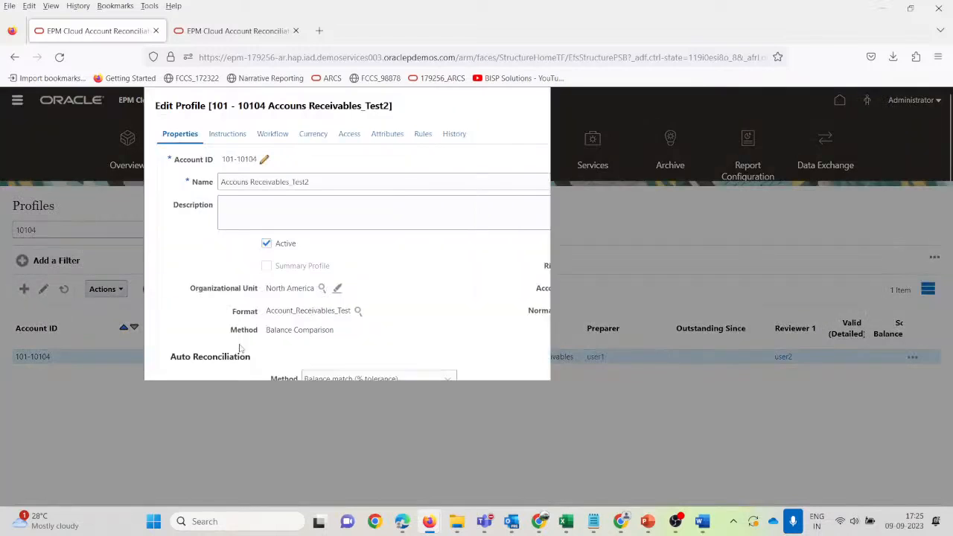
scroll(447, 337, "down", 2)
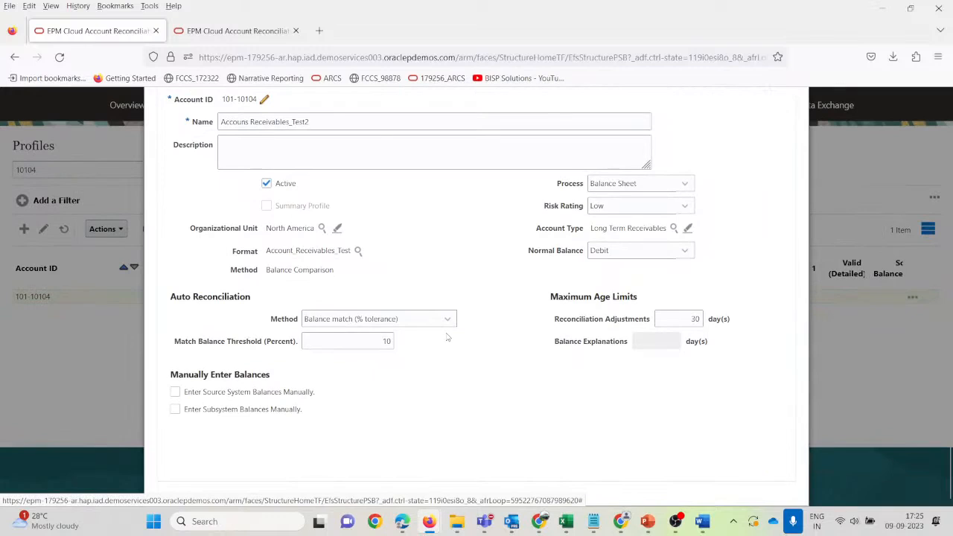
scroll(443, 372, "up", 2)
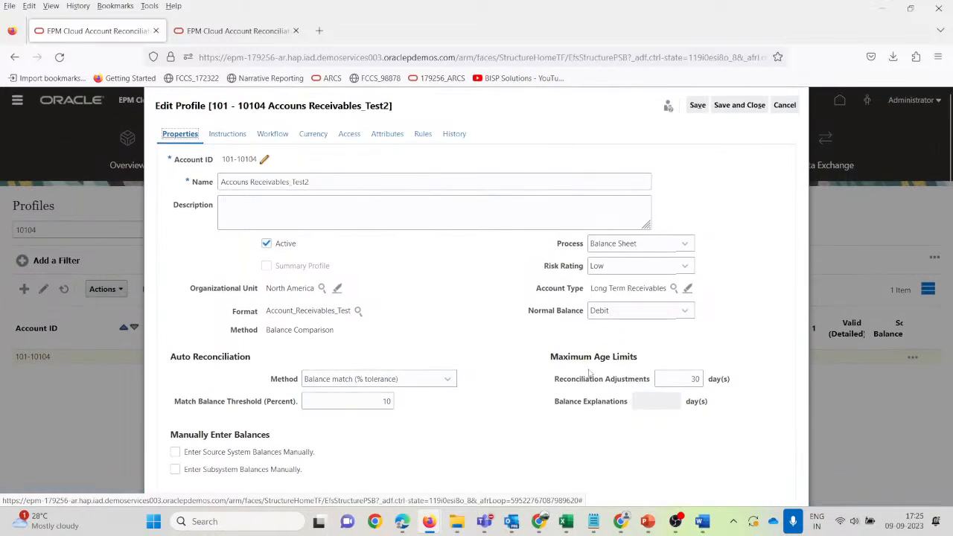
left_click(449, 382)
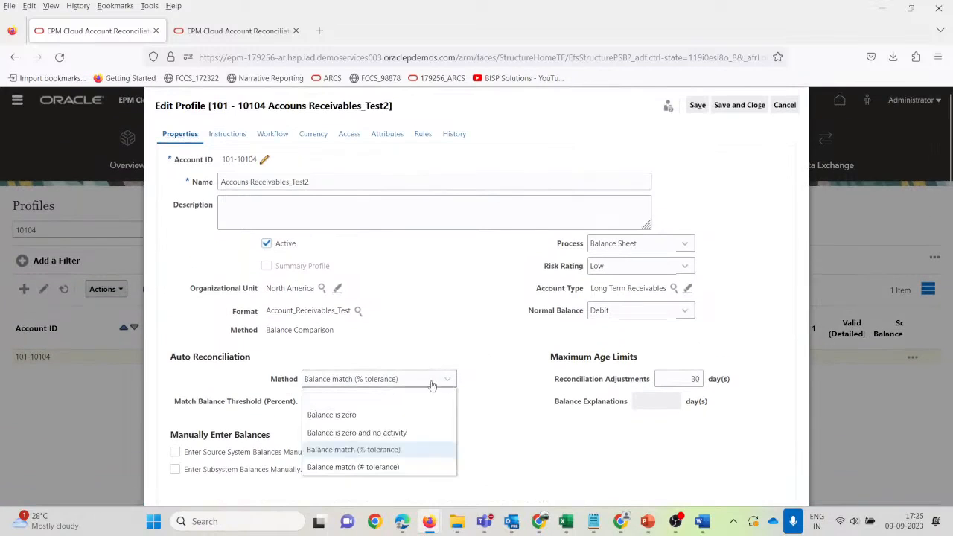
left_click(357, 419)
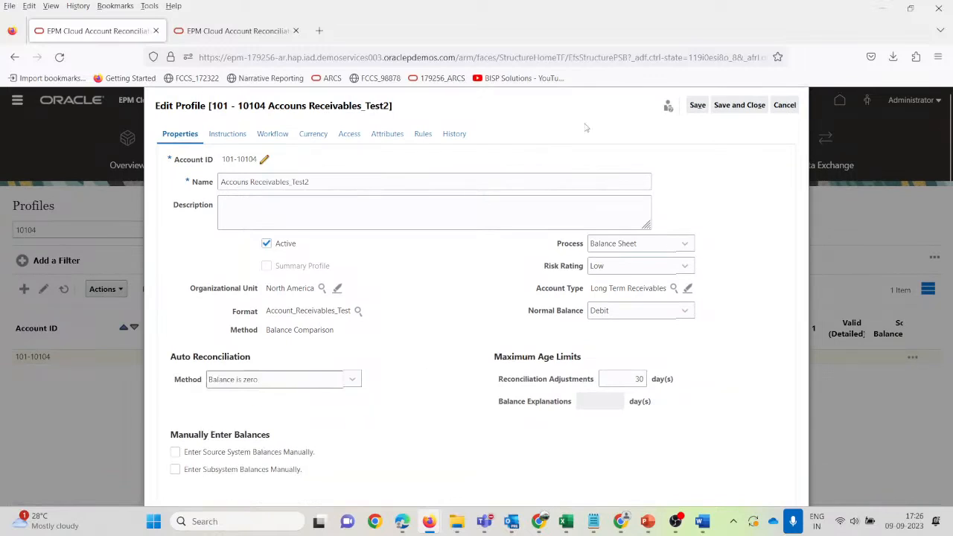
left_click(744, 107)
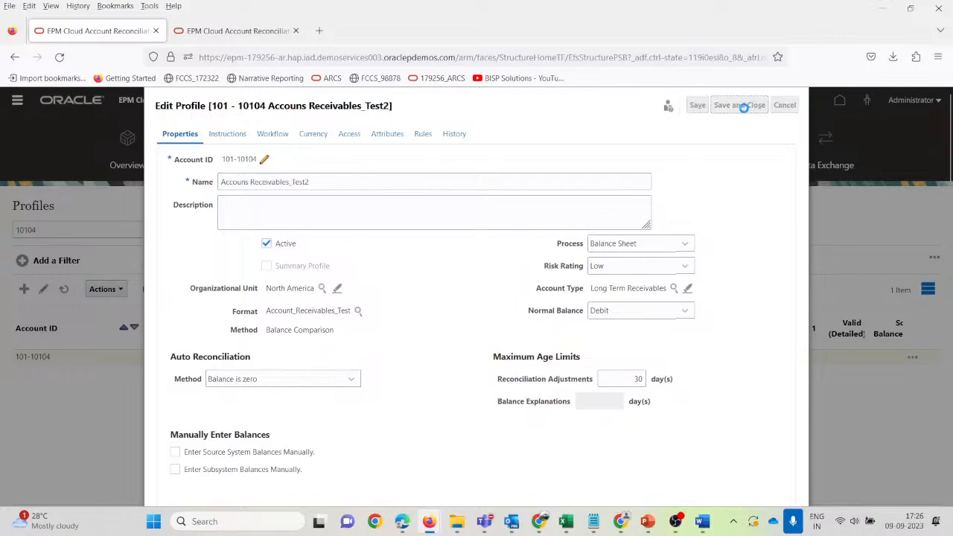
left_click(337, 357)
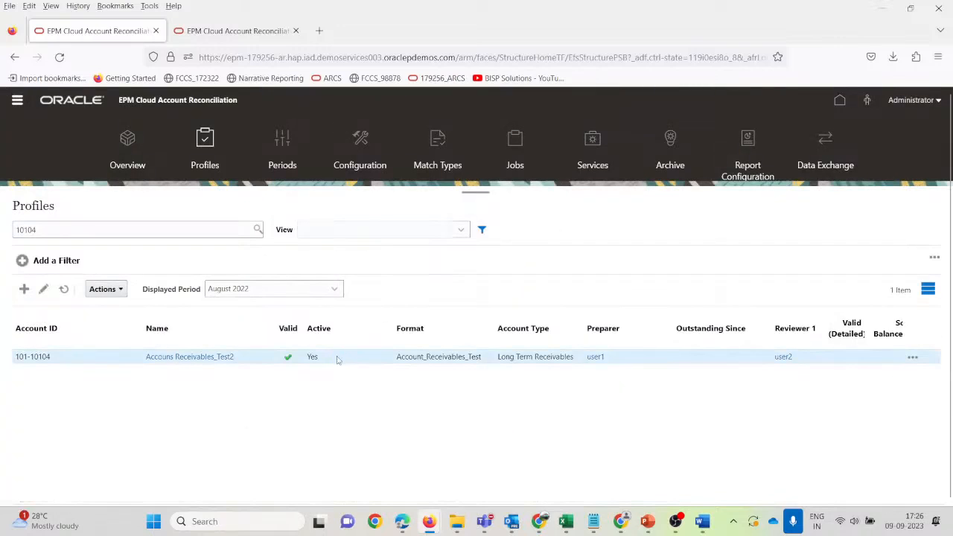
Reload the page and search the Profiles list again for 10104.
left_click(60, 57)
left_click(283, 137)
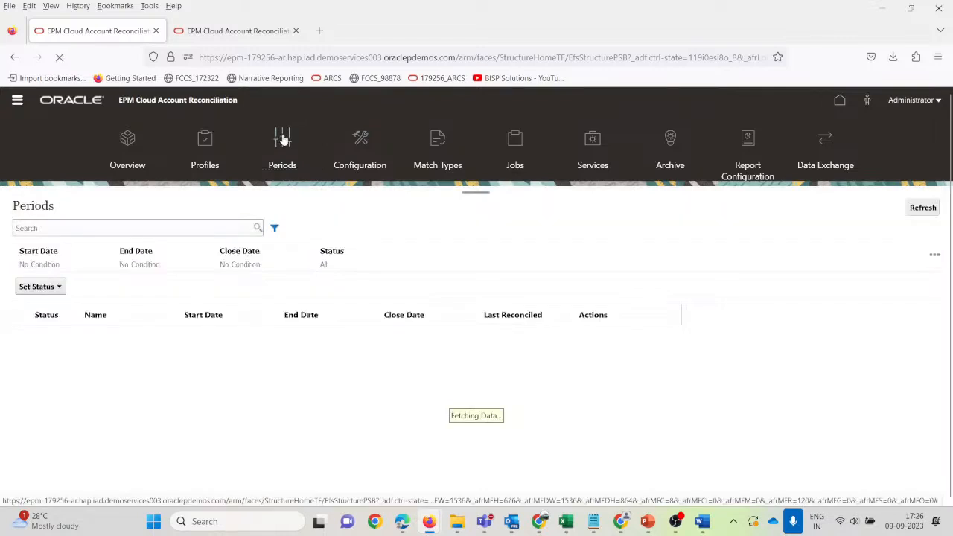
left_click(204, 140)
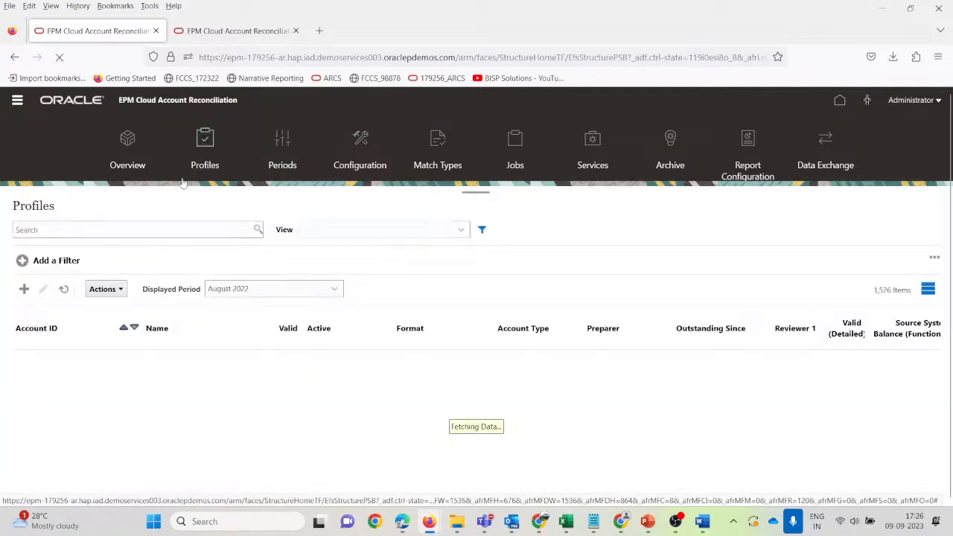
left_click(43, 226)
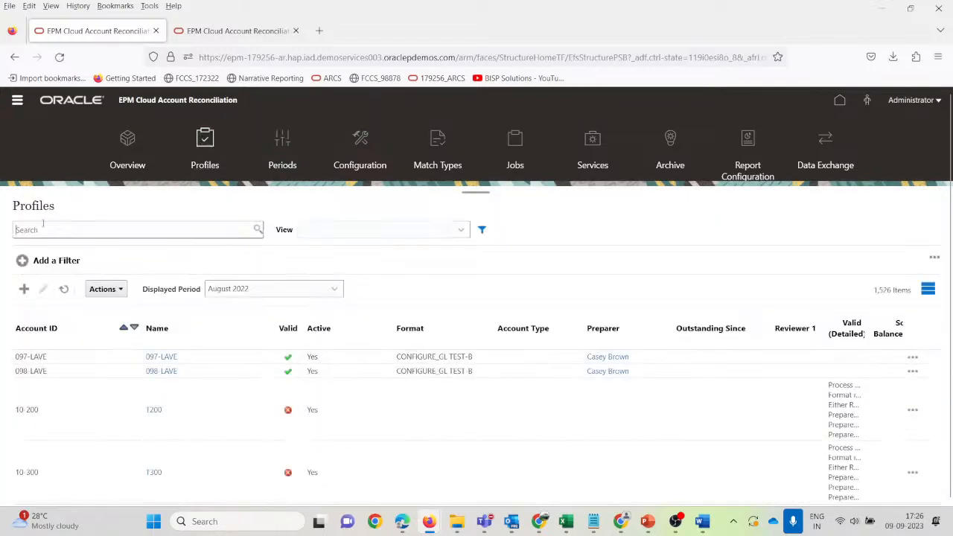
type("10104")
key("Return")
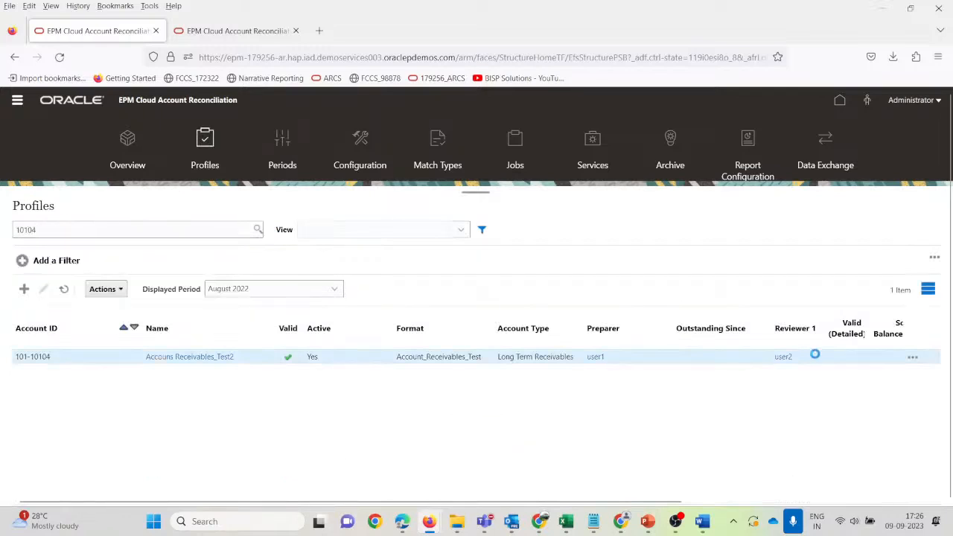
Look over the profile's row and bulk Actions menus, then go to Periods at August 2022.
left_click(912, 357)
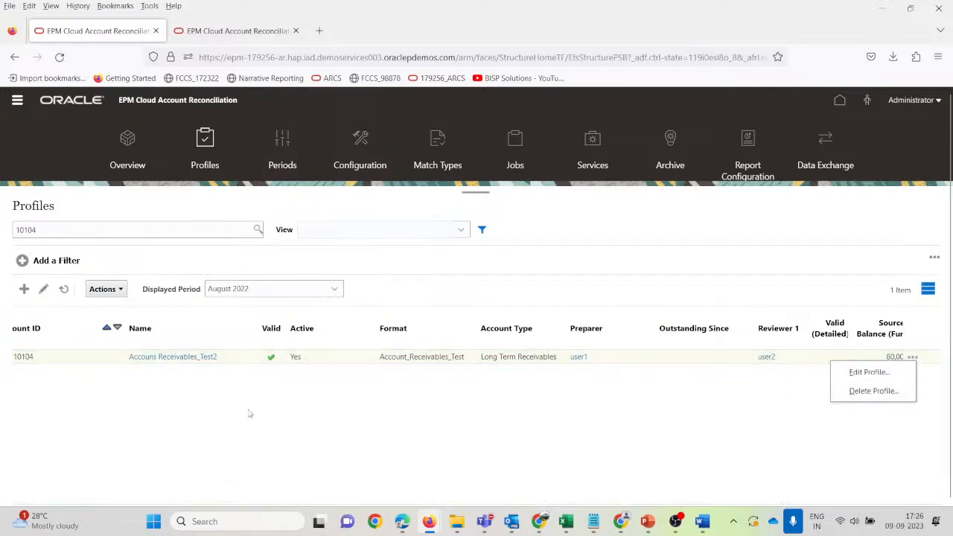
left_click(69, 359)
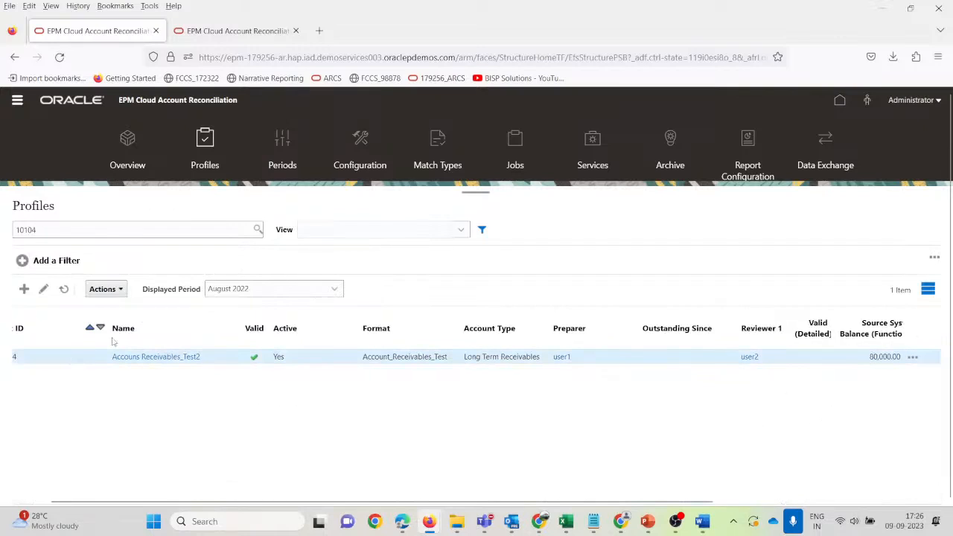
left_click(103, 289)
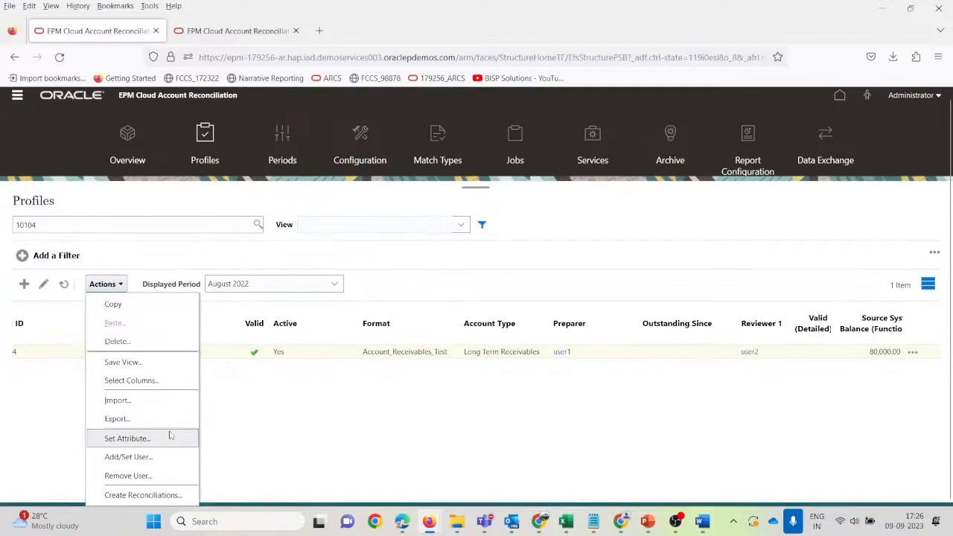
left_click(285, 435)
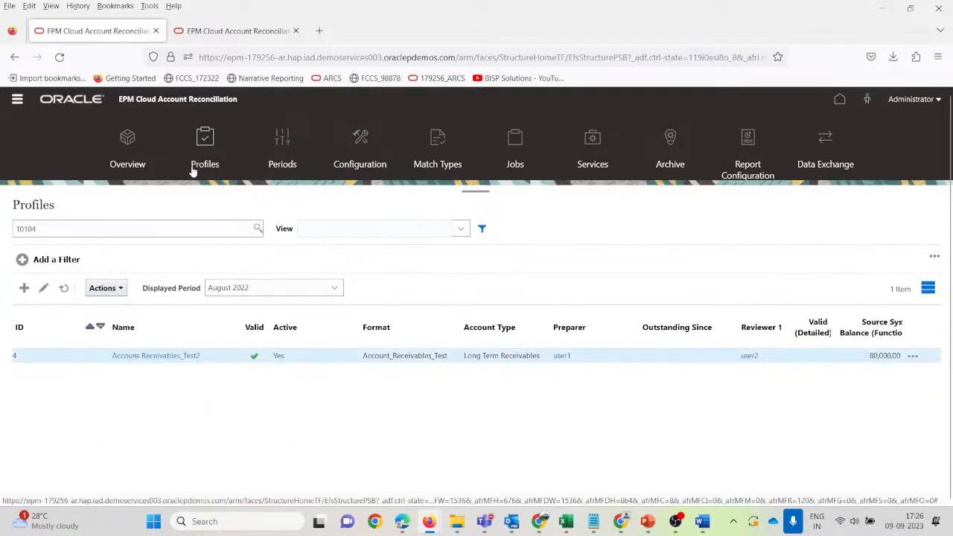
left_click(275, 143)
scroll(134, 394, "down", 10)
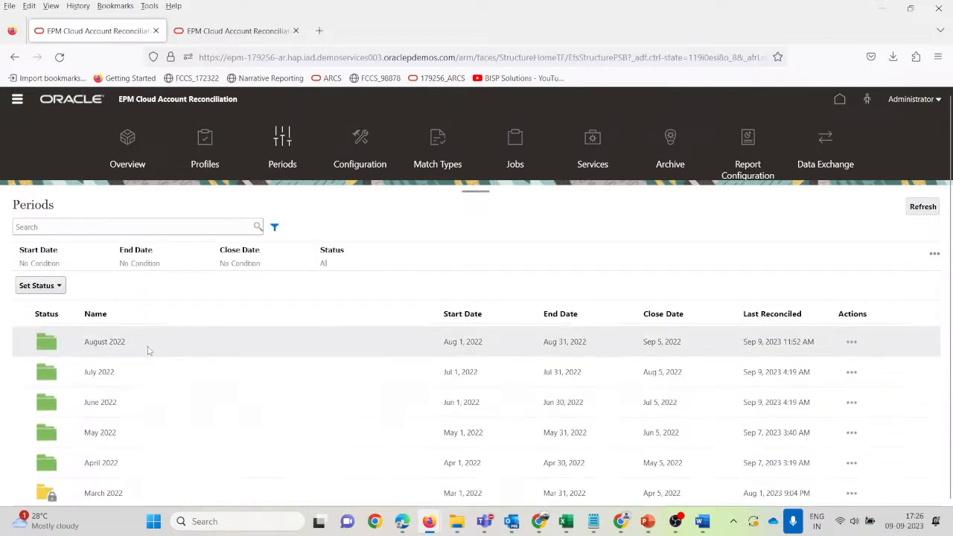
Import 101-10104_Source_AR.csv as August 2022 Source System balances in the Functional bucket.
left_click(851, 341)
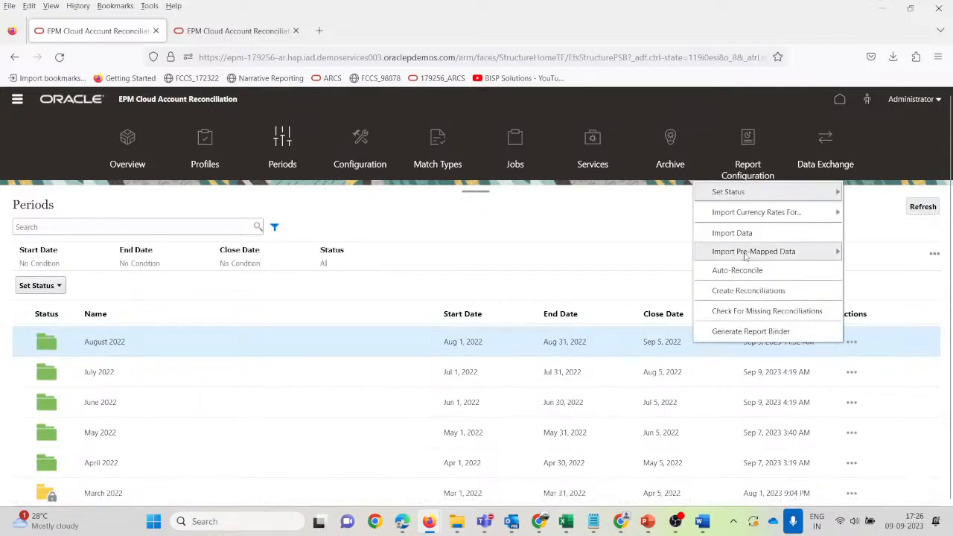
mouse_move(754, 252)
left_click(638, 259)
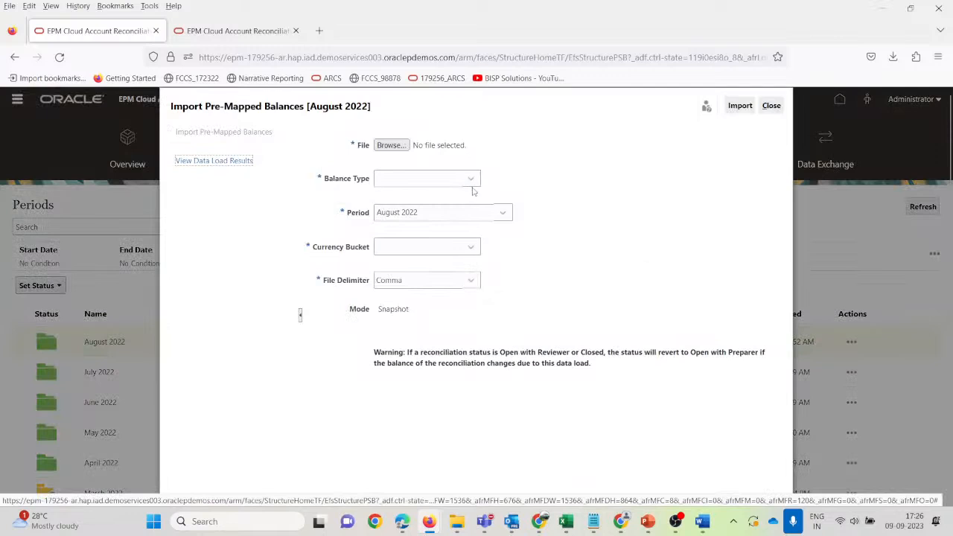
left_click(391, 145)
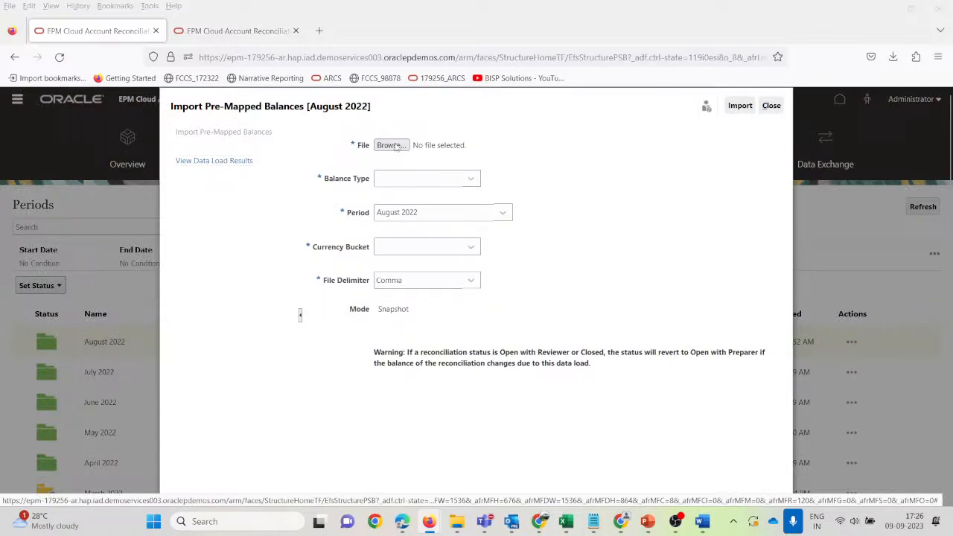
left_click(171, 127)
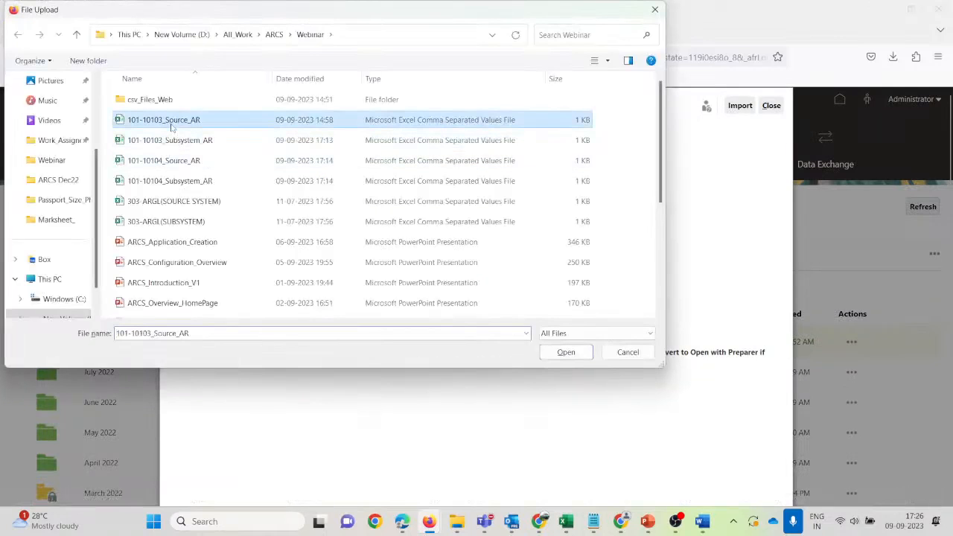
left_click(179, 160)
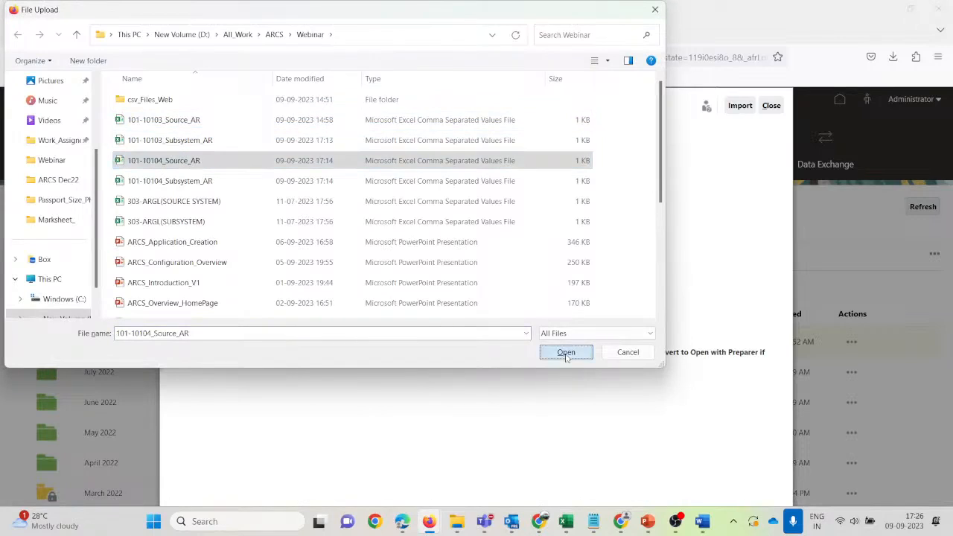
left_click(566, 352)
left_click(468, 180)
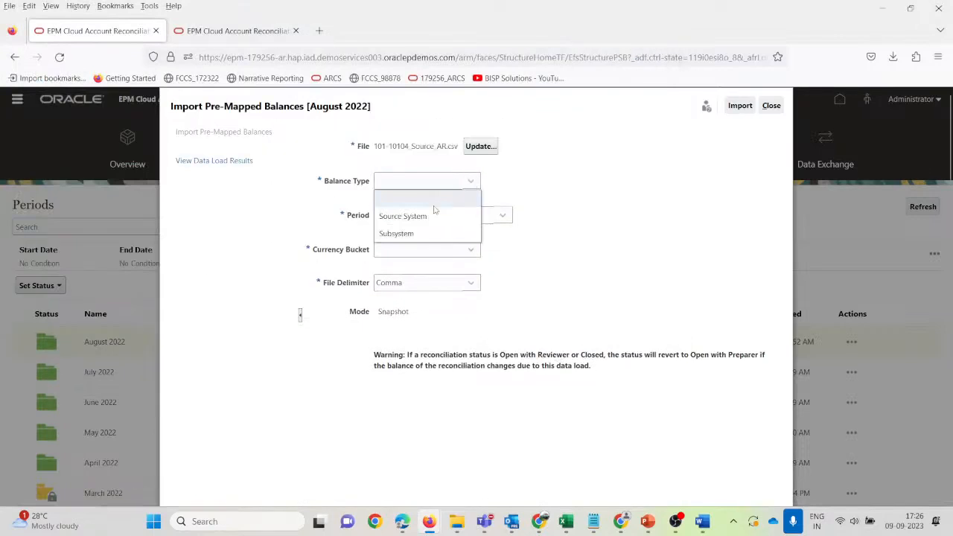
left_click(428, 217)
left_click(417, 255)
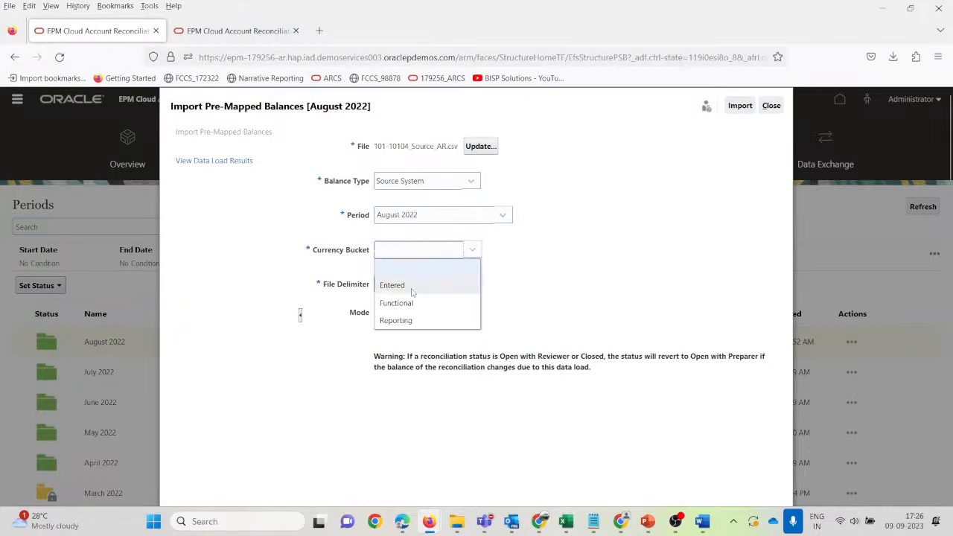
left_click(410, 302)
left_click(740, 105)
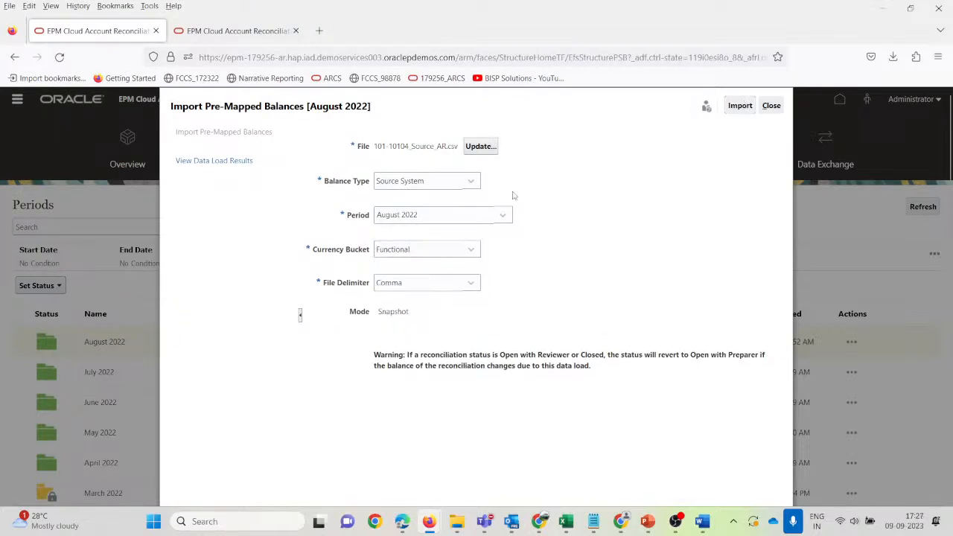
left_click(621, 332)
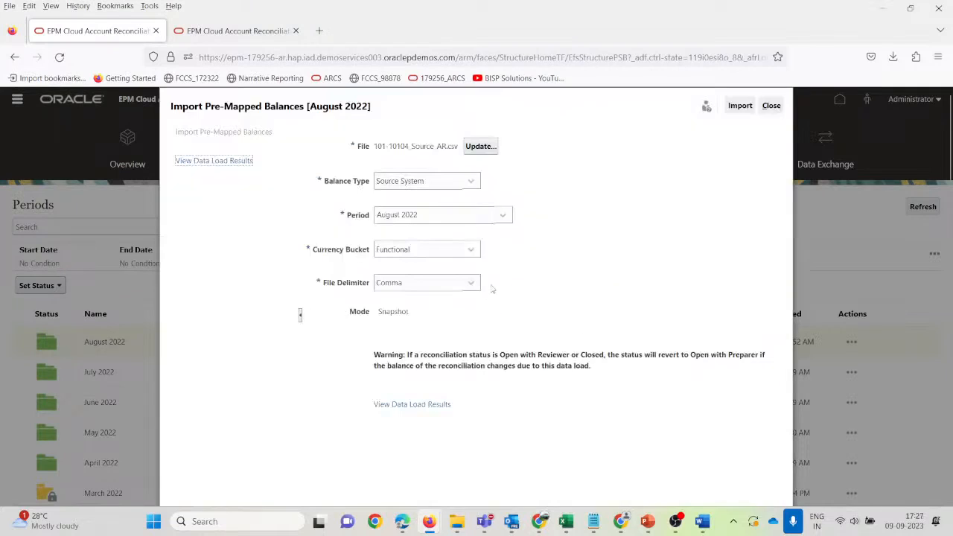
Refresh the data load results until the source import shows Completed, then close the window.
left_click(449, 403)
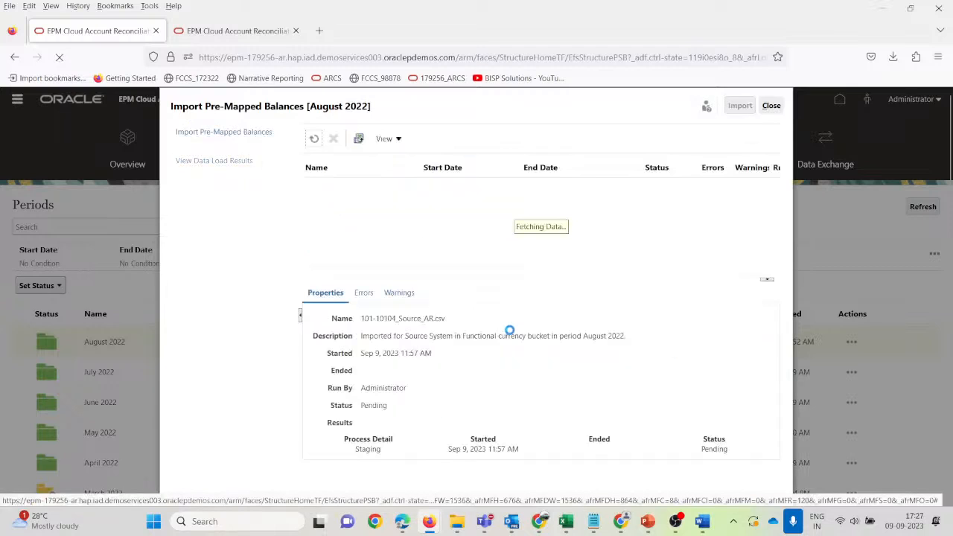
scroll(585, 240, "down", 1)
scroll(584, 240, "down", 2)
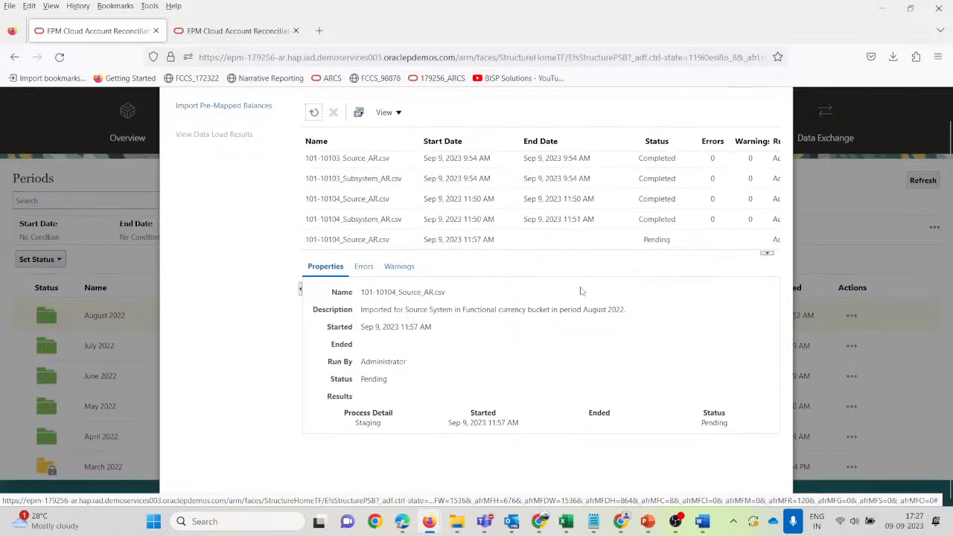
left_click(313, 112)
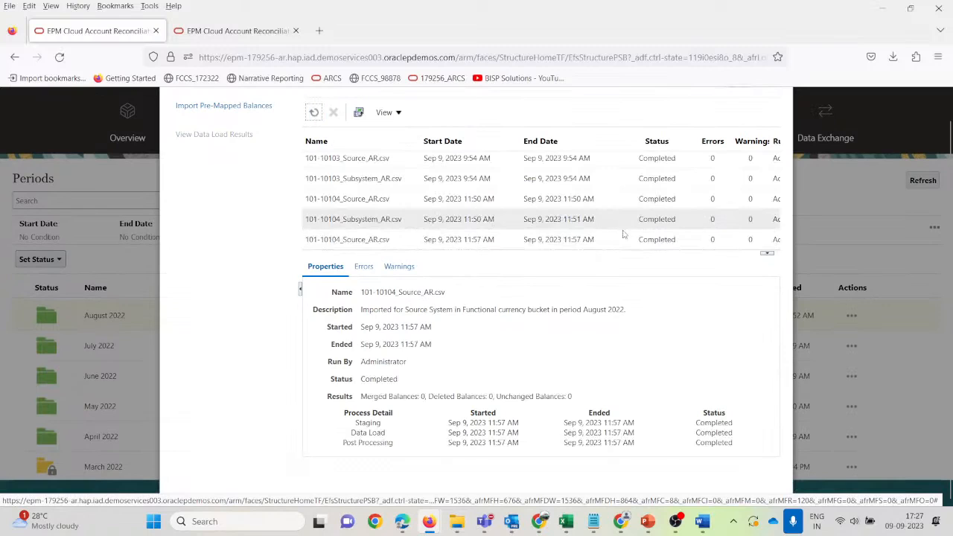
scroll(577, 257, "up", 1)
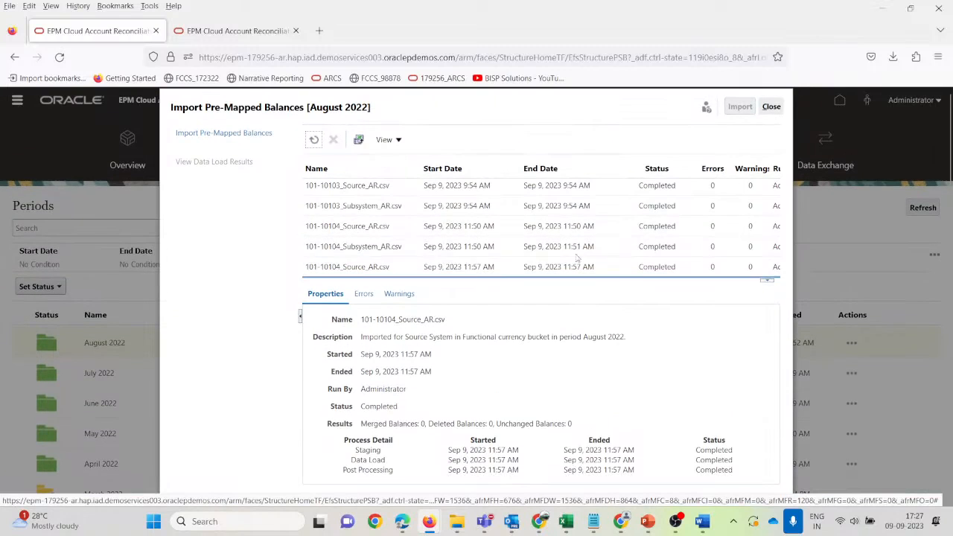
left_click(770, 107)
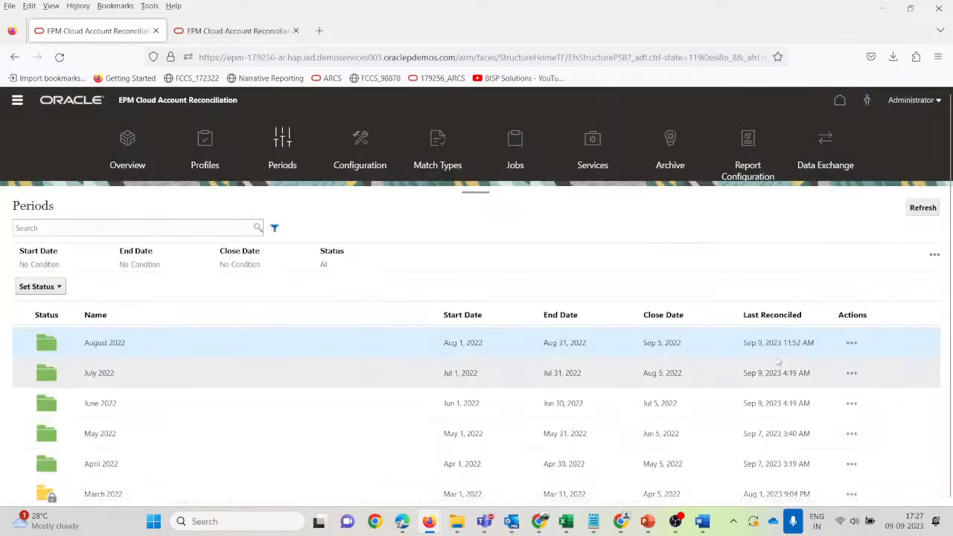
Import 101-10104_Subsystem_AR.csv as August 2022 Subsystem balances in the Functional bucket.
left_click(850, 342)
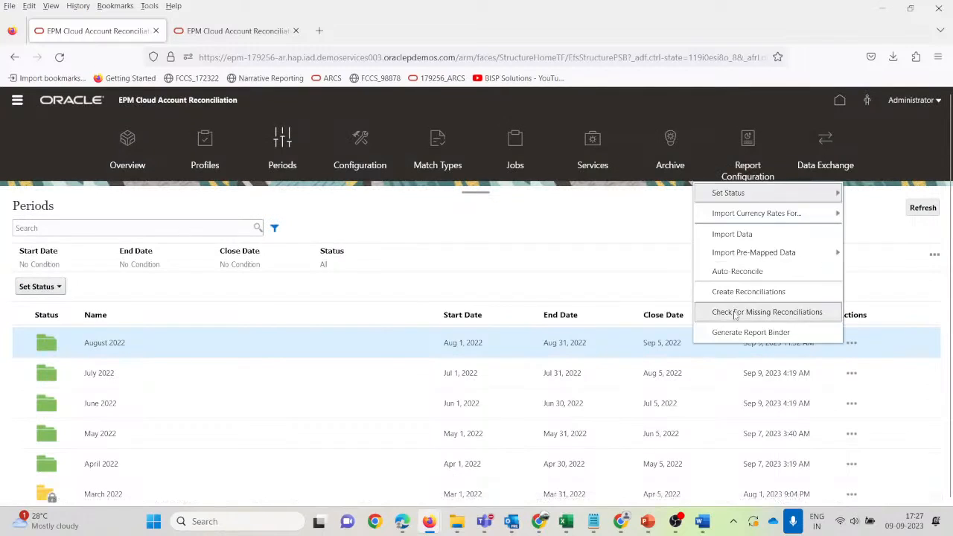
left_click(756, 254)
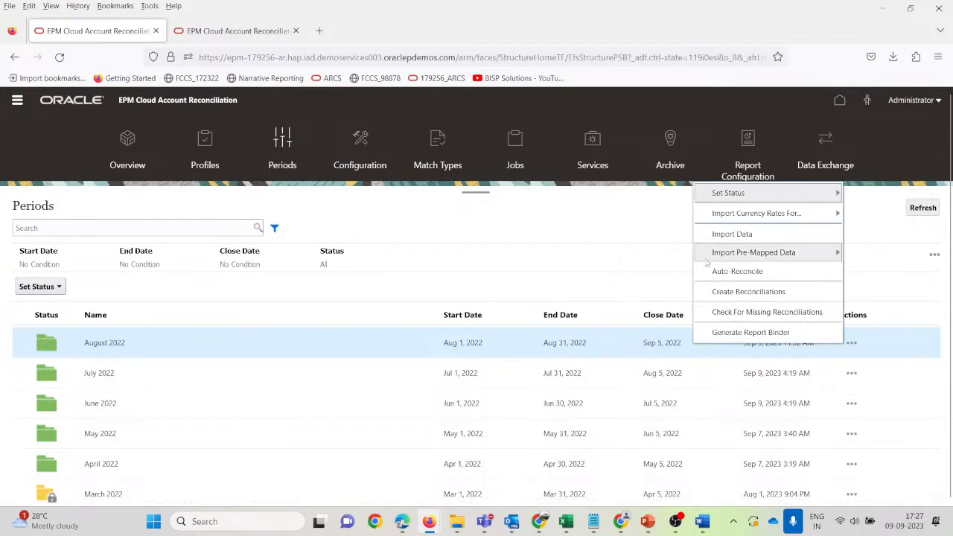
left_click(596, 255)
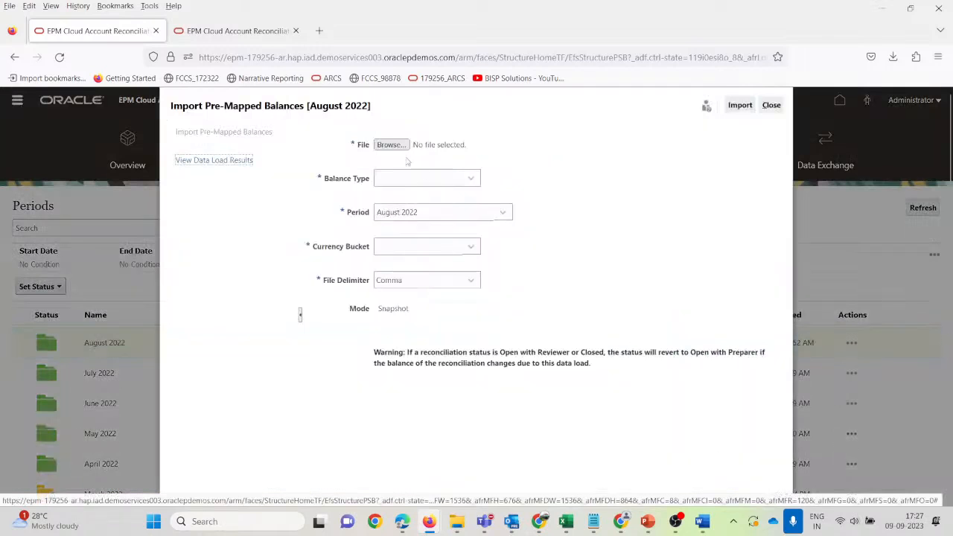
left_click(391, 145)
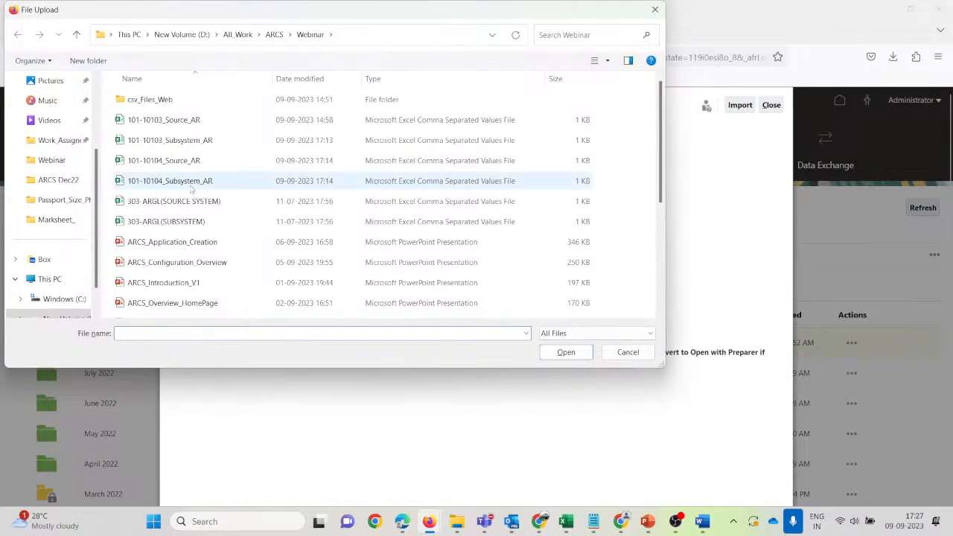
left_click(192, 187)
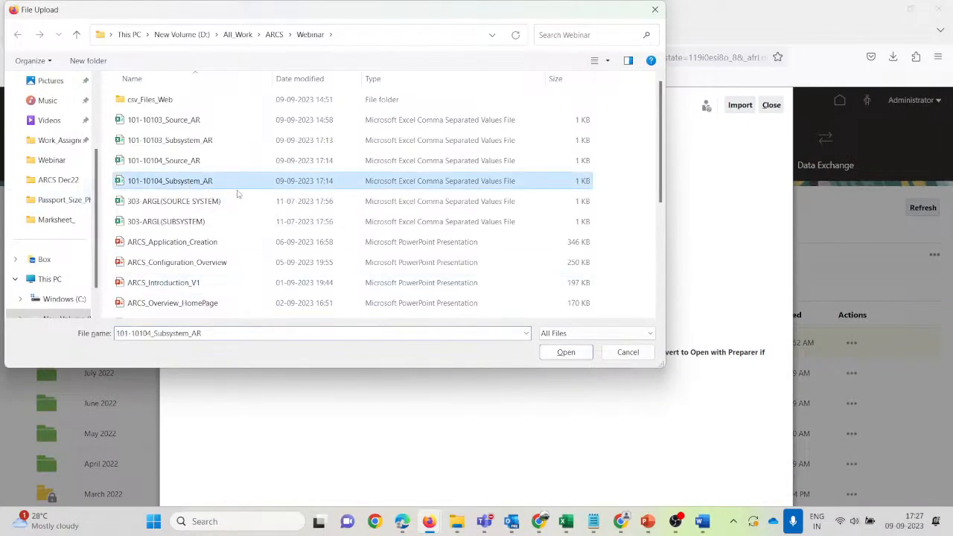
left_click(566, 352)
left_click(471, 178)
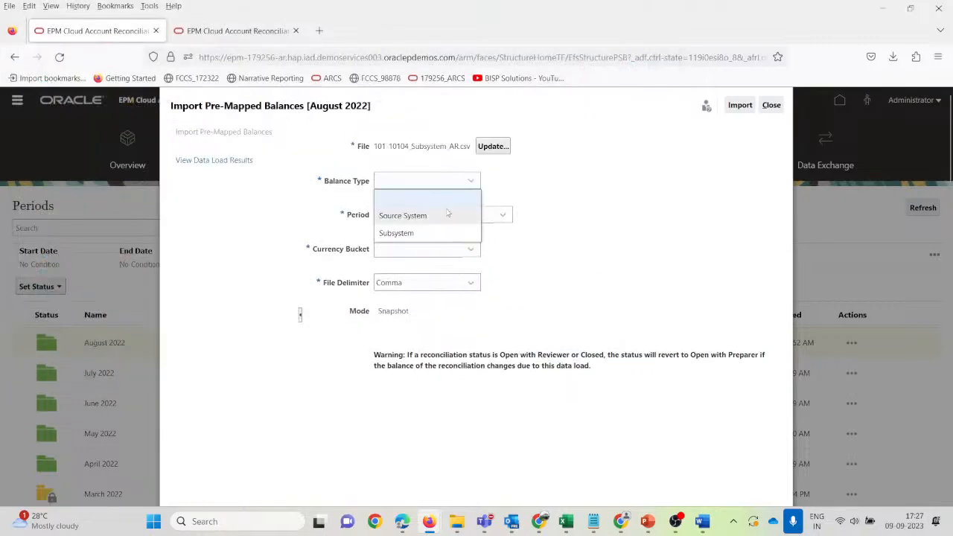
left_click(441, 230)
left_click(433, 261)
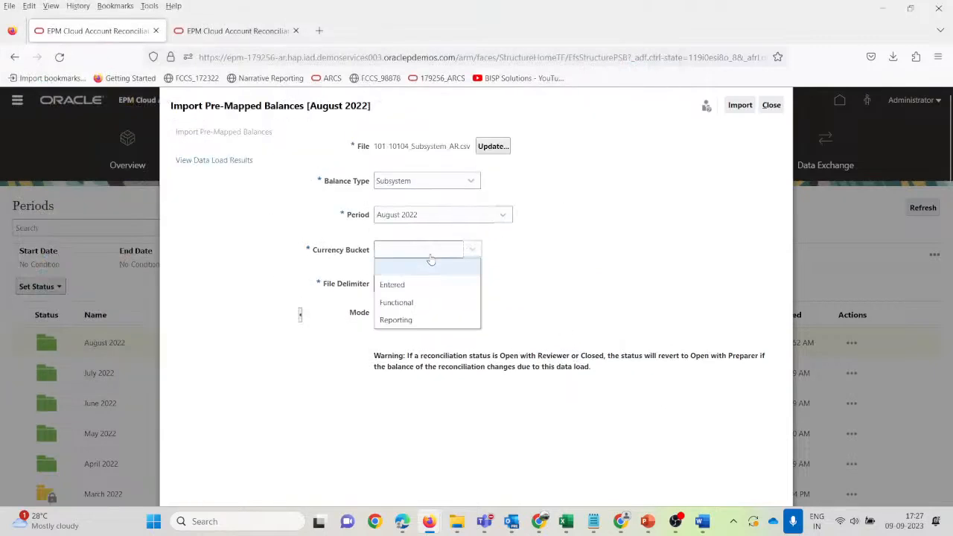
left_click(424, 303)
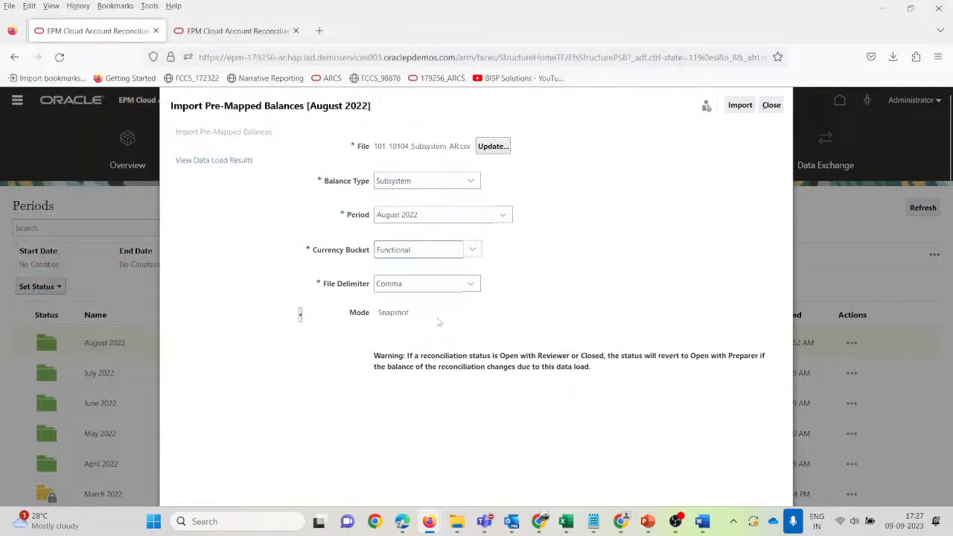
left_click(740, 107)
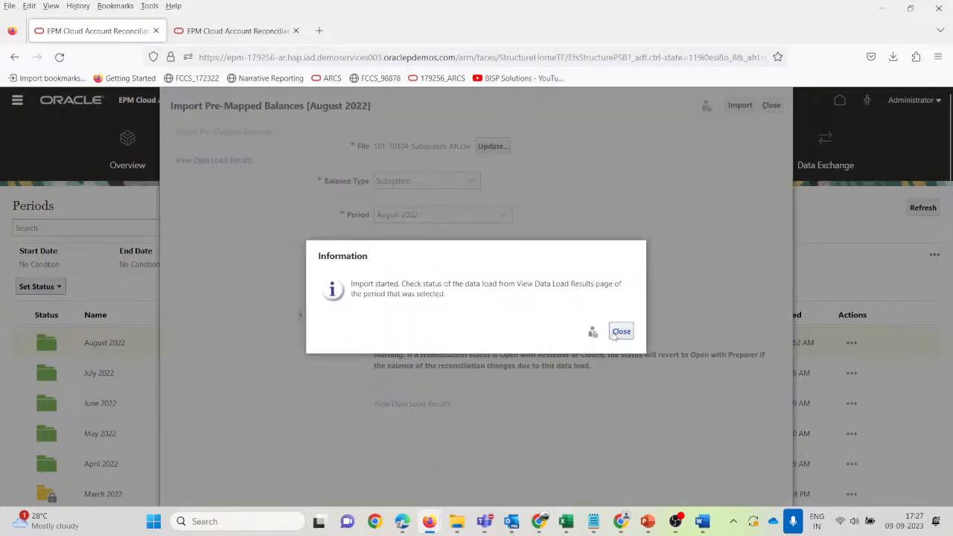
left_click(614, 337)
Refresh the load results to confirm the subsystem import Completed with zero errors, then close.
scroll(356, 312, "down", 1)
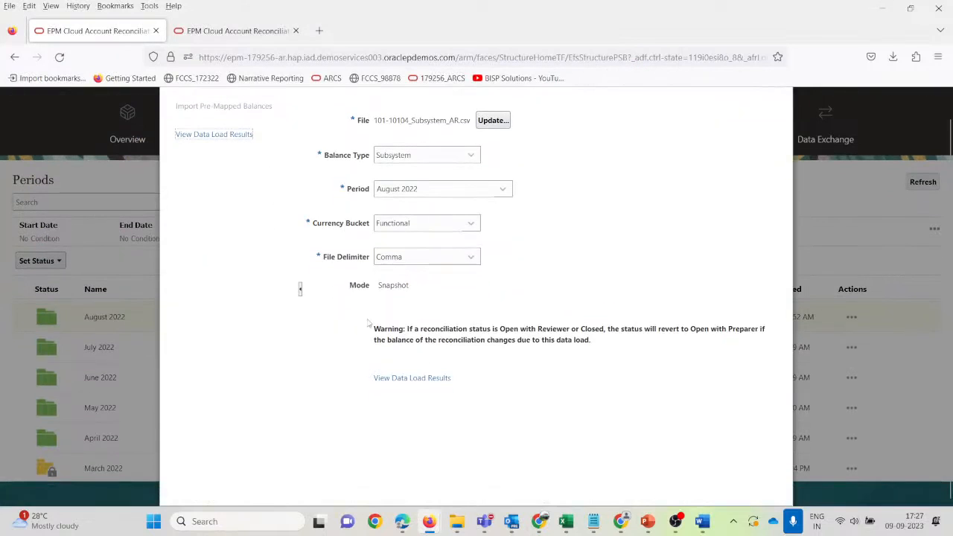
left_click(406, 378)
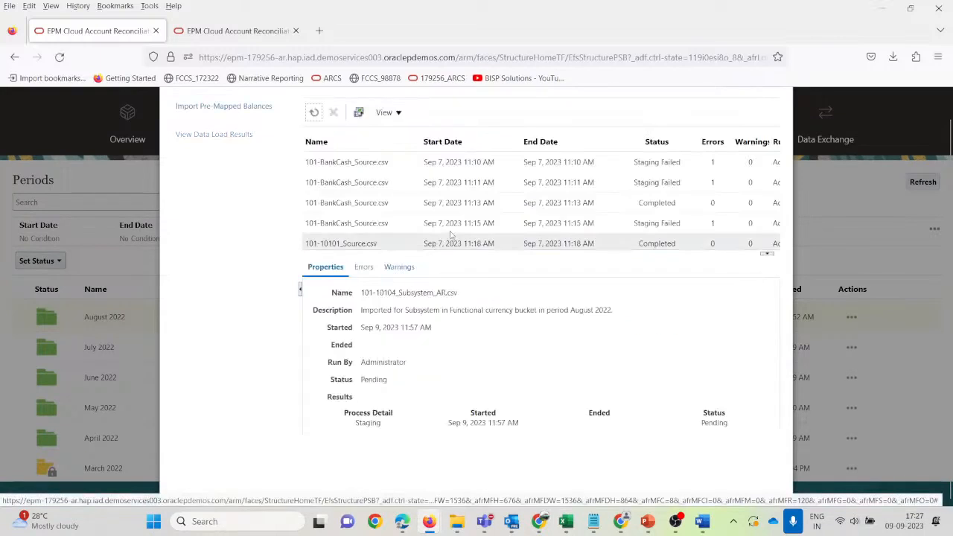
scroll(448, 238, "down", 5)
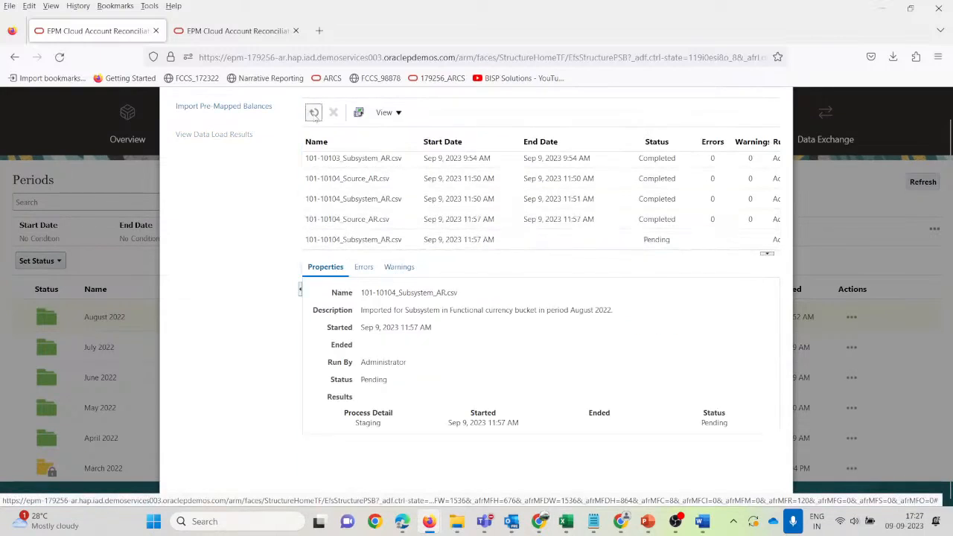
left_click(315, 112)
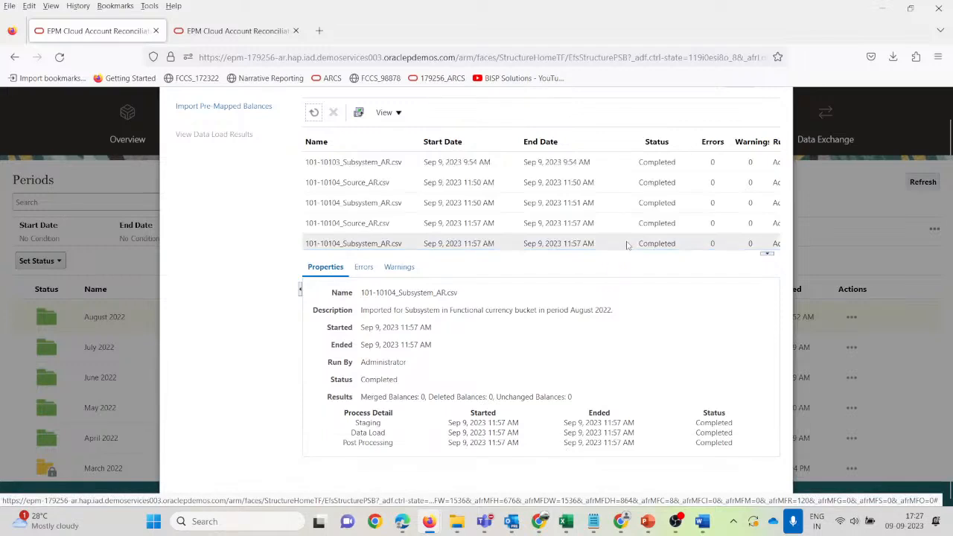
scroll(777, 321, "up", 1)
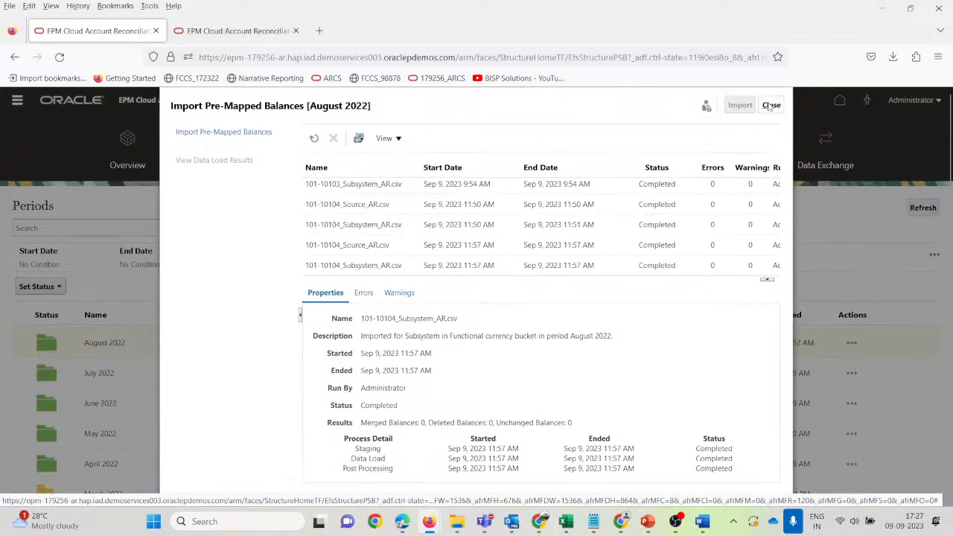
left_click(771, 105)
Search Profiles for 10104 and select the 101-10104 profile.
left_click(201, 145)
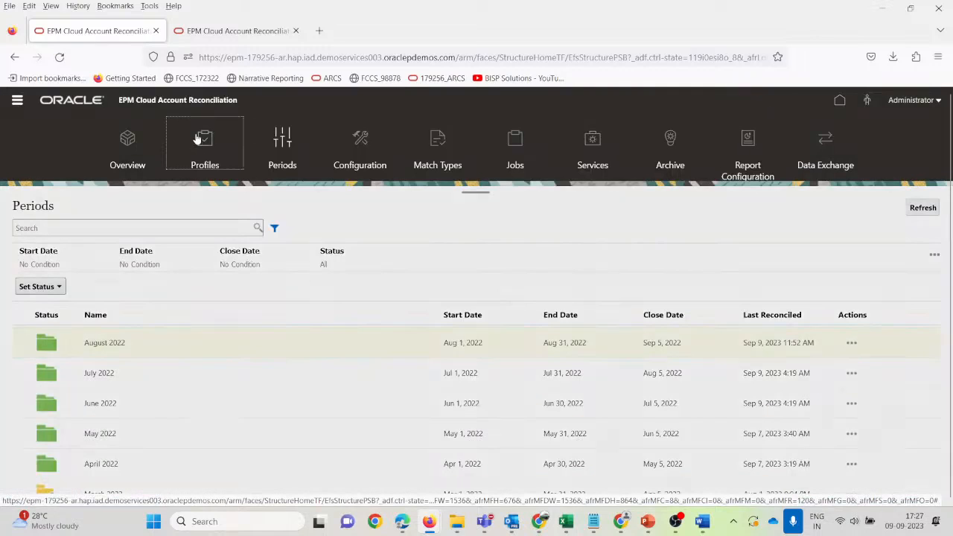
left_click(122, 231)
type("10104")
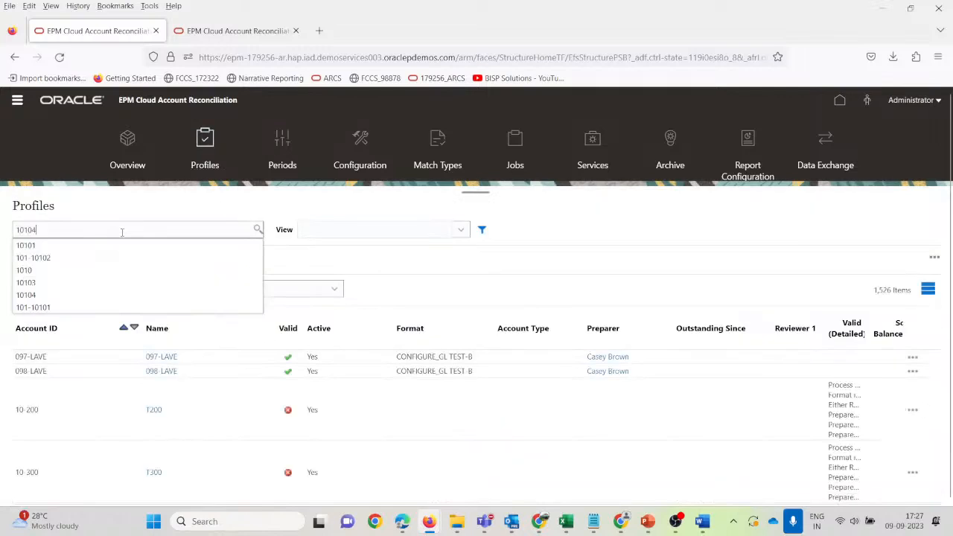
key("Return")
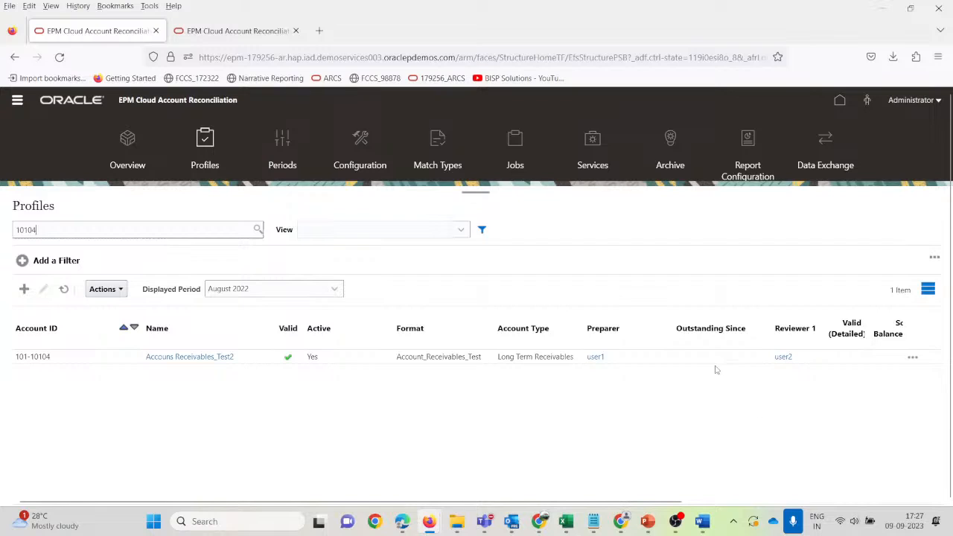
scroll(716, 369, "right", 3)
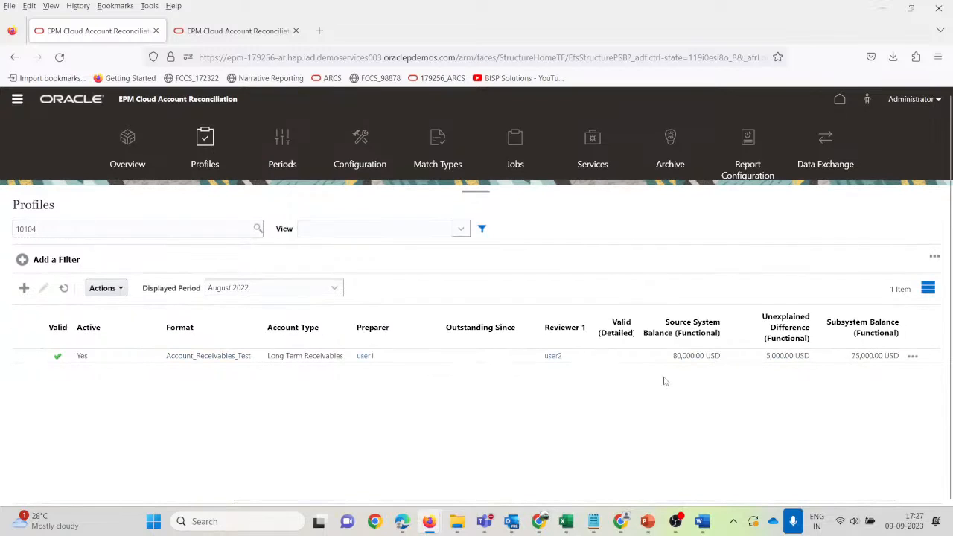
scroll(665, 381, "left", 3)
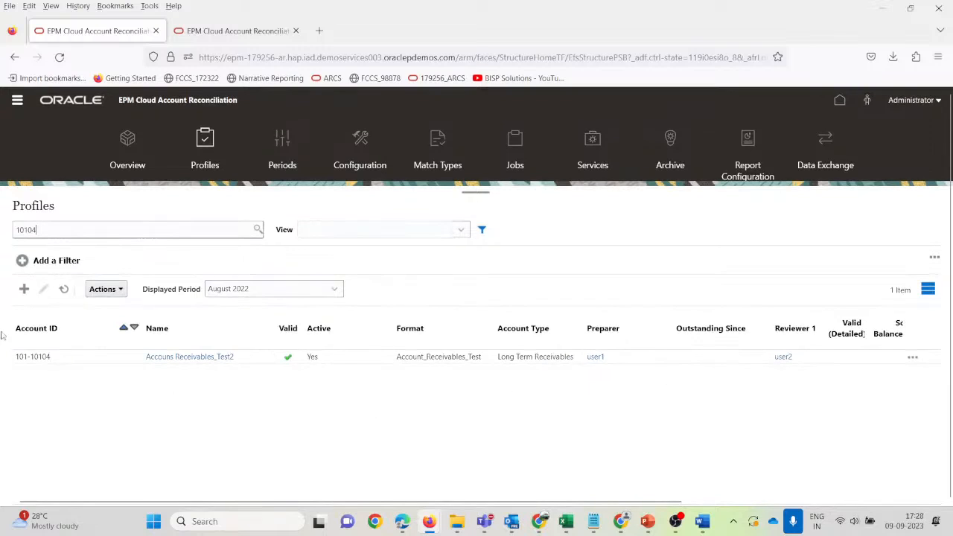
left_click(81, 358)
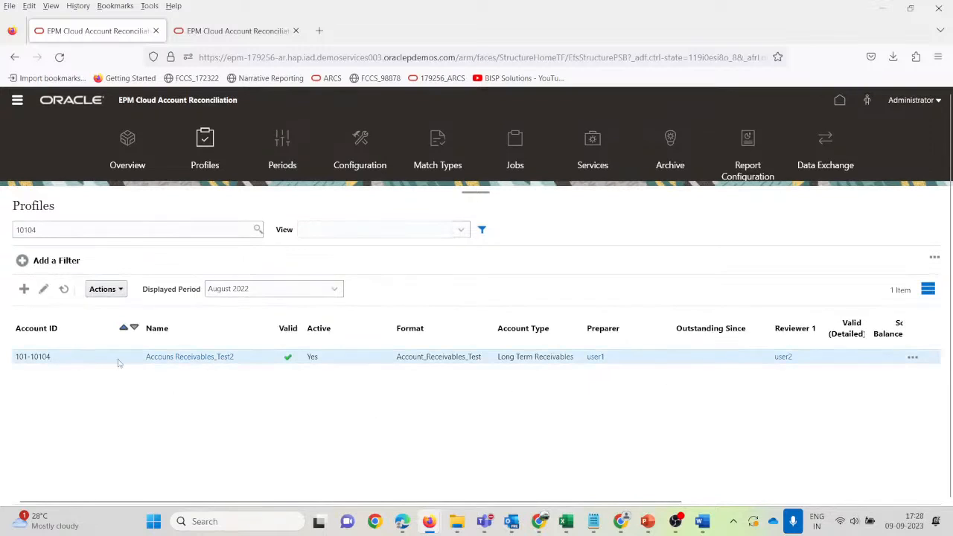
Run Create Reconciliations for August 2022 on 101-10104 and close the result dialogs.
left_click(121, 292)
left_click(151, 496)
left_click(461, 309)
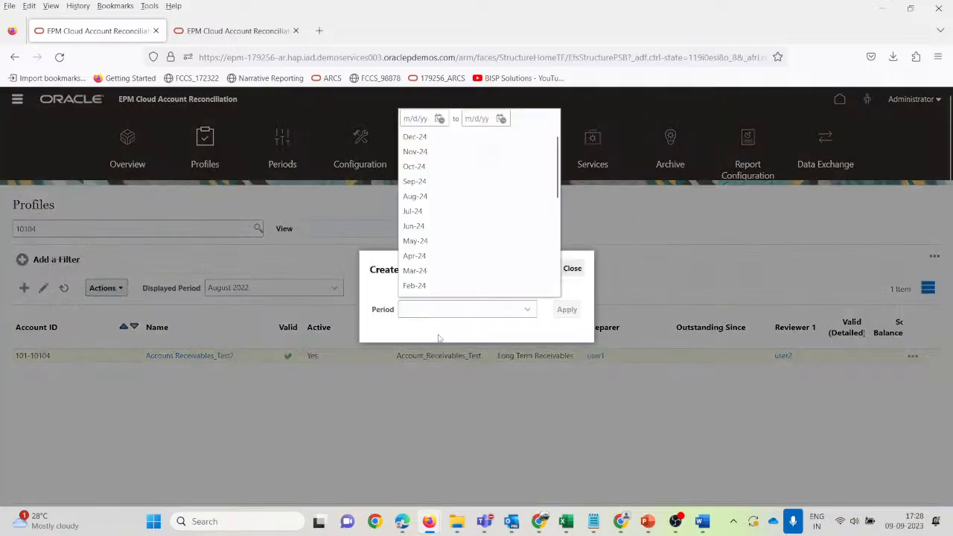
scroll(431, 272, "down", 5)
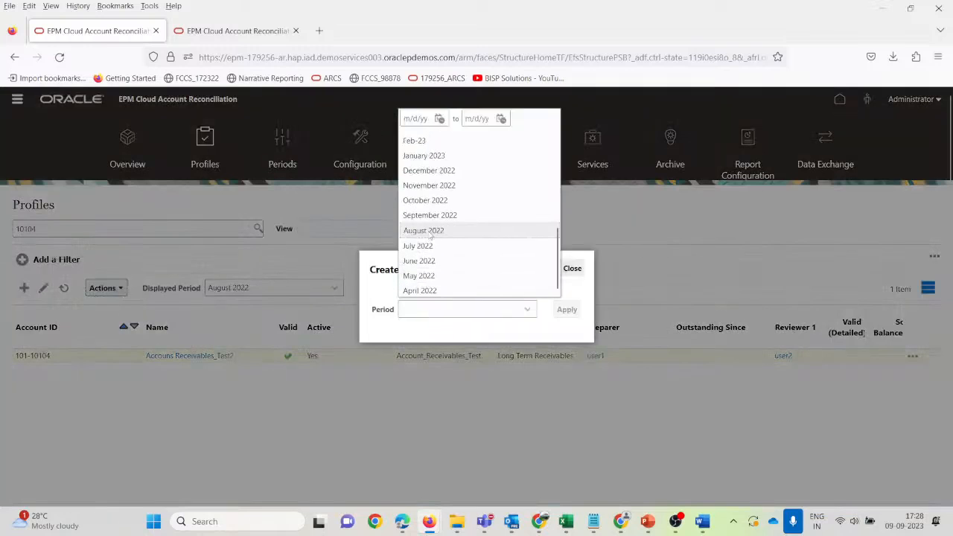
left_click(430, 232)
left_click(567, 309)
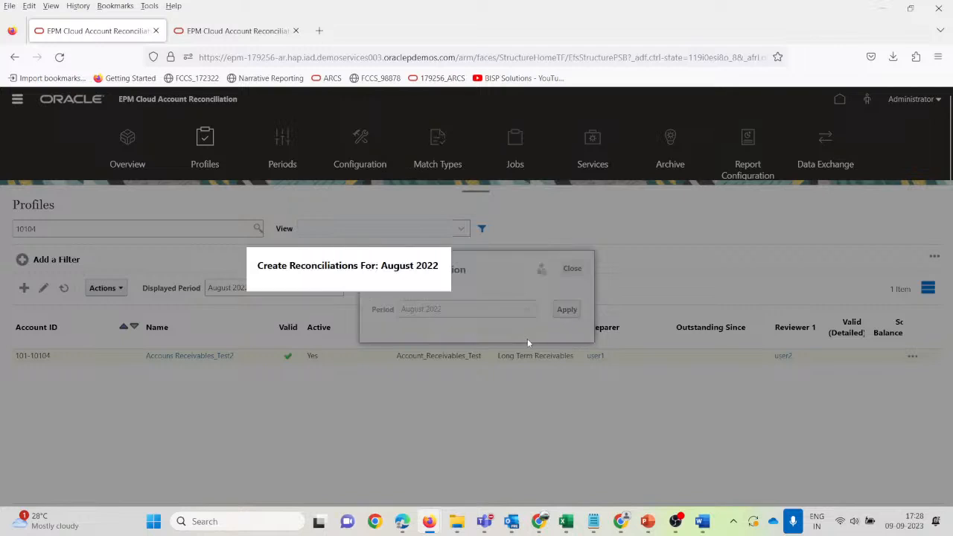
left_click(658, 268)
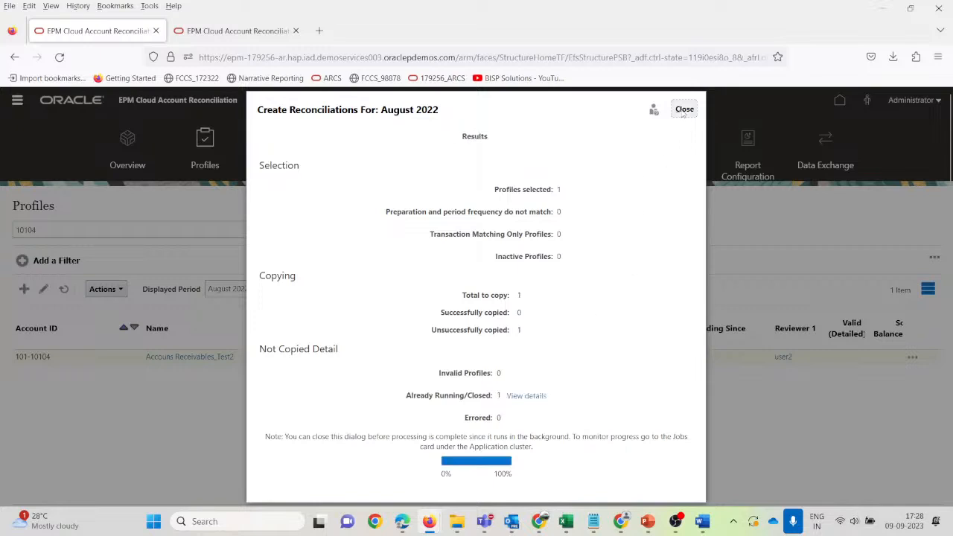
left_click(683, 109)
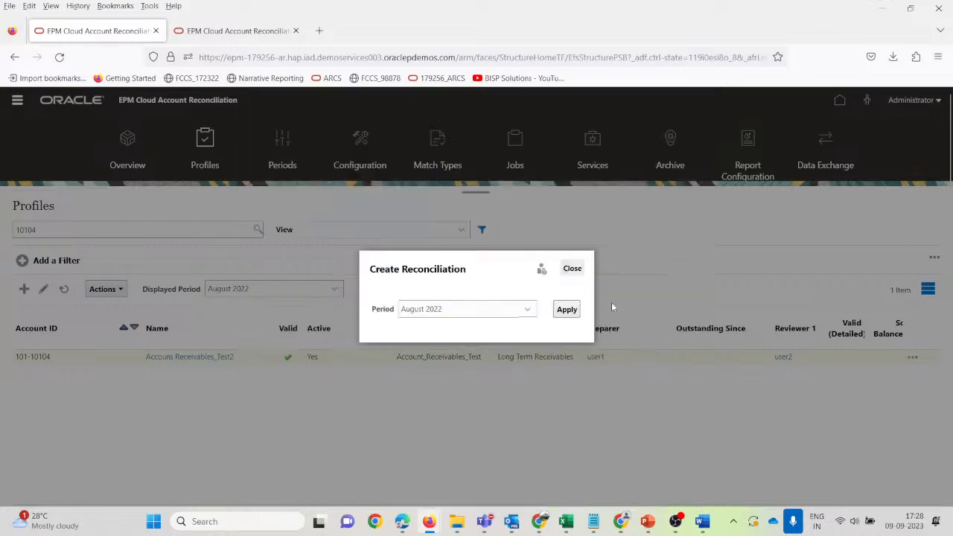
left_click(571, 269)
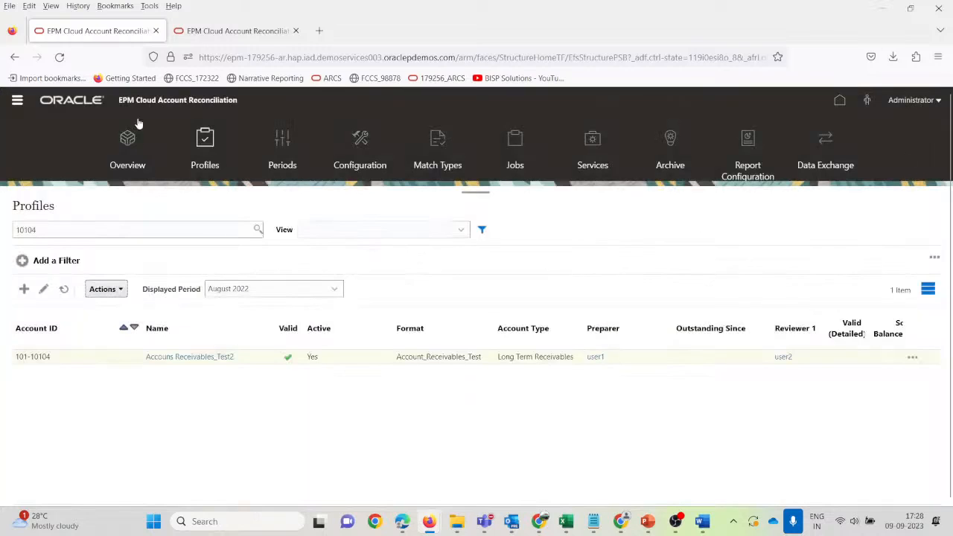
Open and refresh the Reconciliations list, then view and close 101-10104's summary.
left_click(17, 100)
left_click(64, 184)
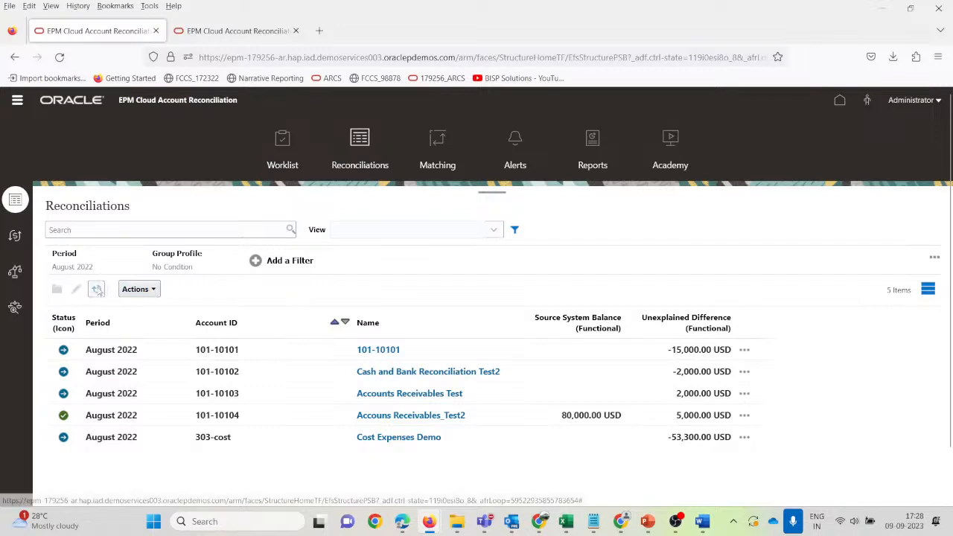
left_click(97, 290)
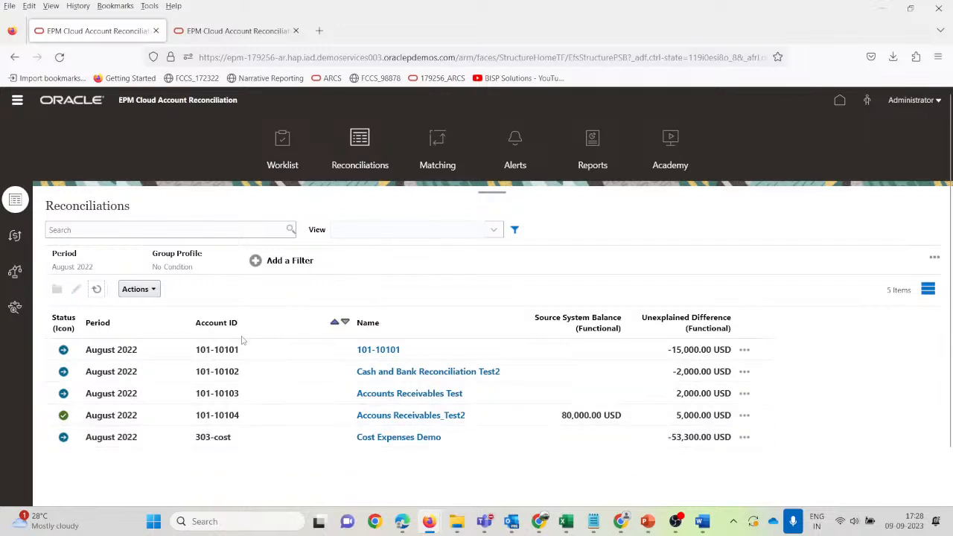
left_click(384, 414)
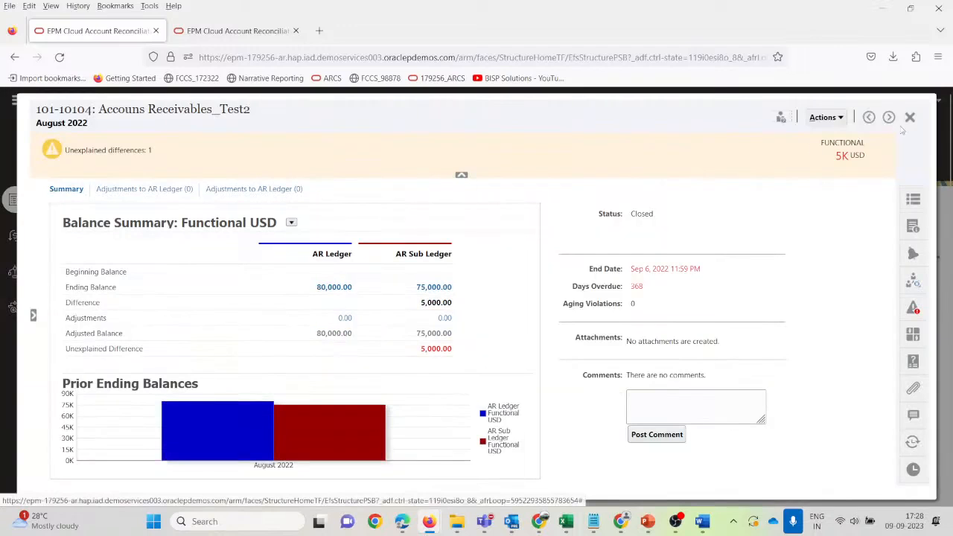
left_click(909, 116)
In the preparer's browser, open the Worklist from Home and clear all filters.
left_click(620, 521)
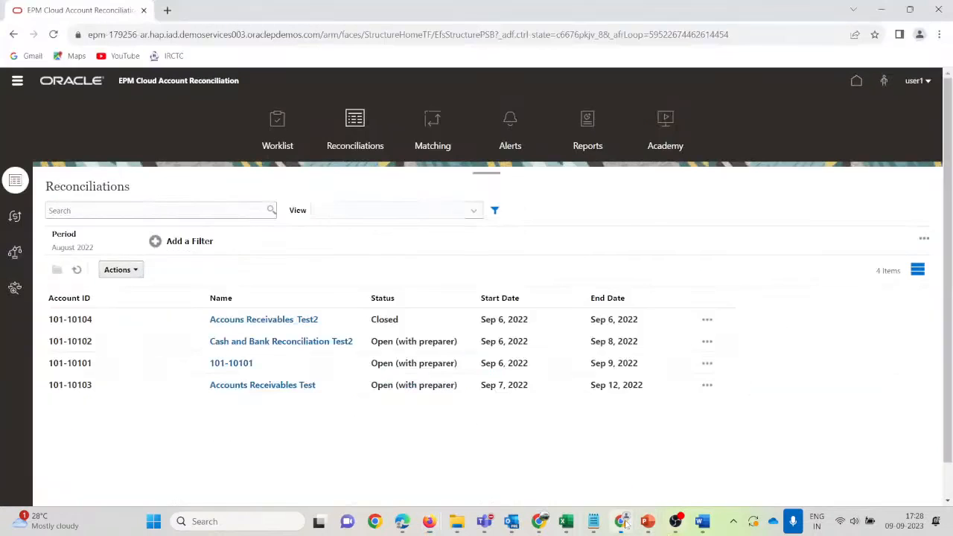
left_click(856, 81)
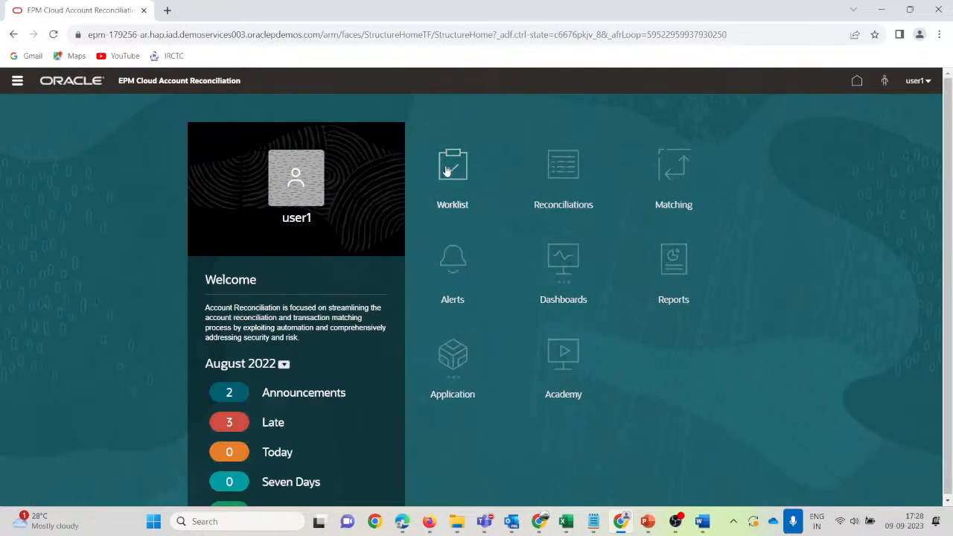
left_click(449, 171)
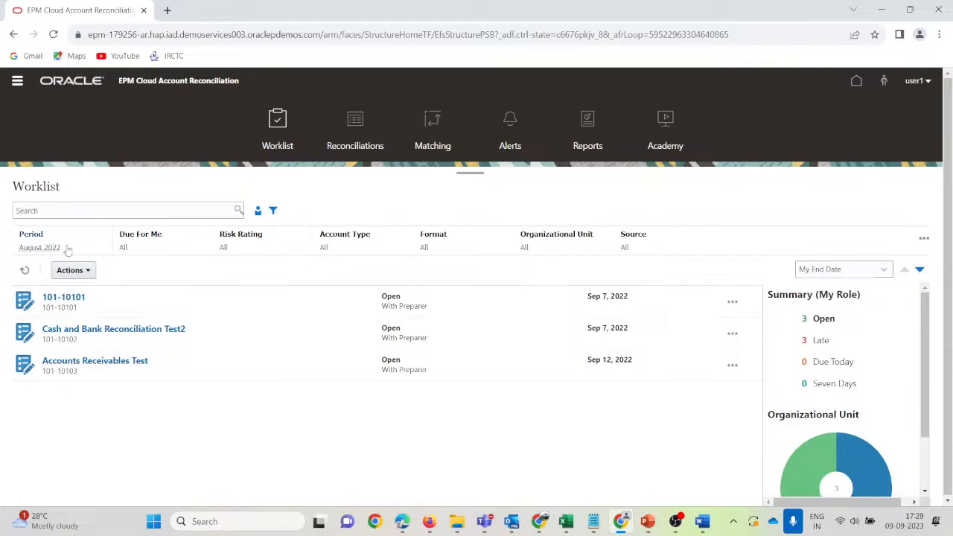
left_click(923, 238)
left_click(885, 257)
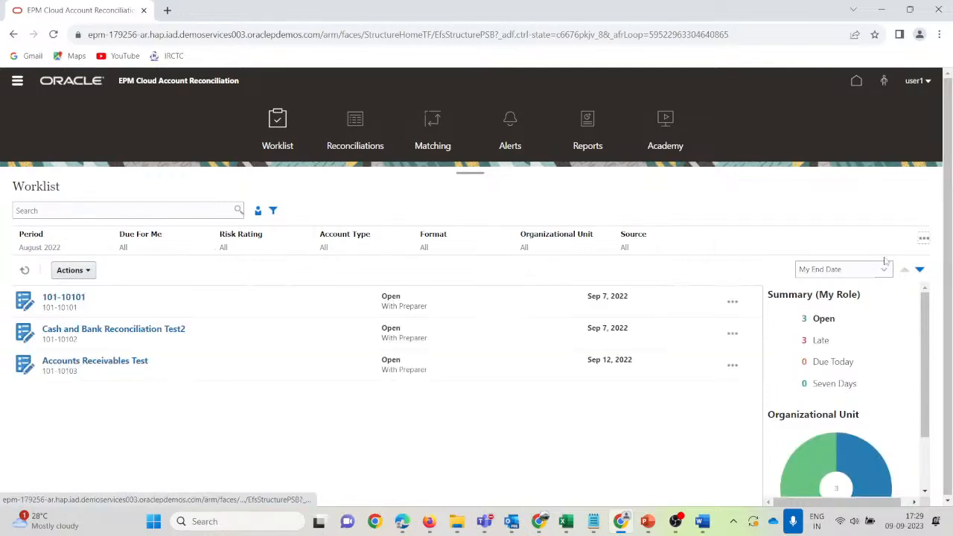
Search the worklist for 10104, then 101, then Accounts.
left_click(68, 208)
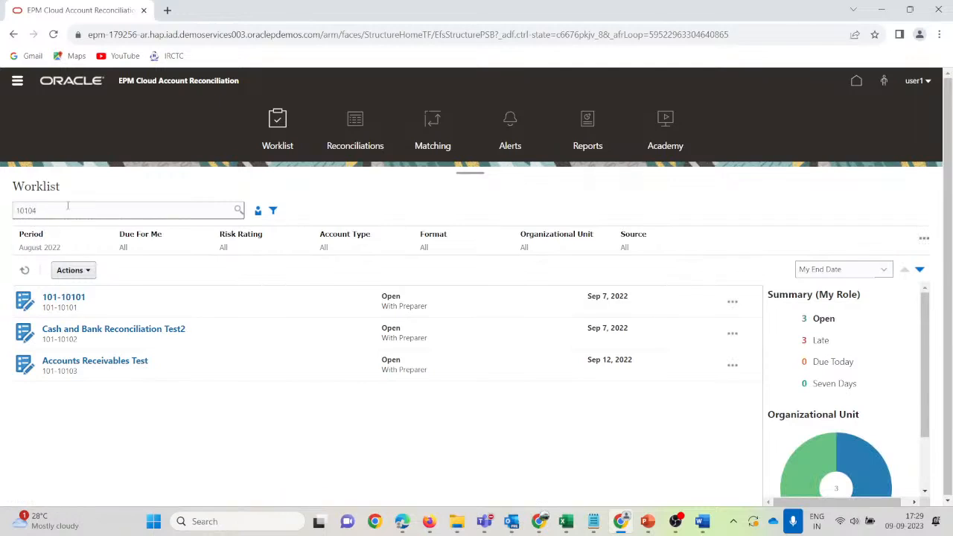
key("Return")
left_click_drag(65, 209, 2, 213)
key("Return")
key("Return")
left_click_drag(53, 210, 7, 215)
type("Accounts")
key("Return")
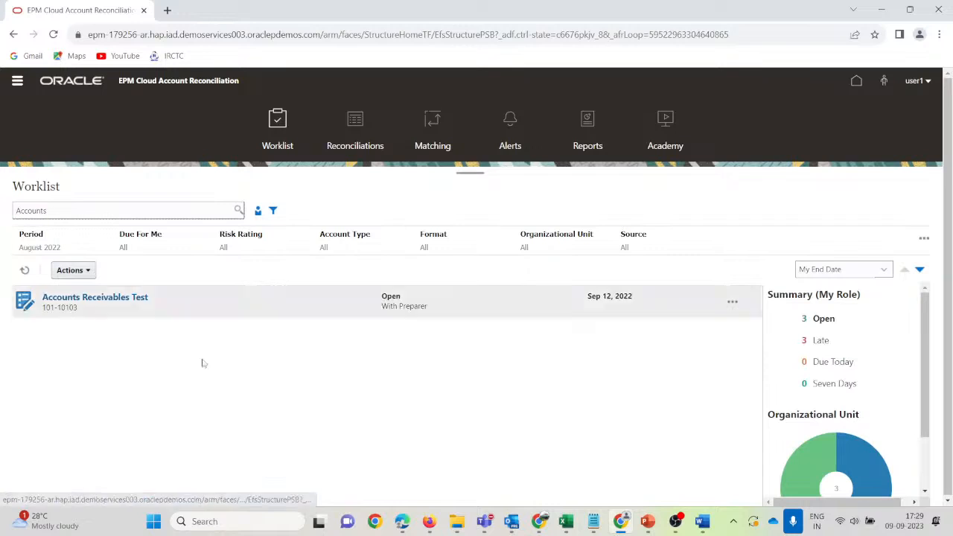
Check the Account Type and Due For Me filters, refresh, and clear all filters again.
left_click(351, 238)
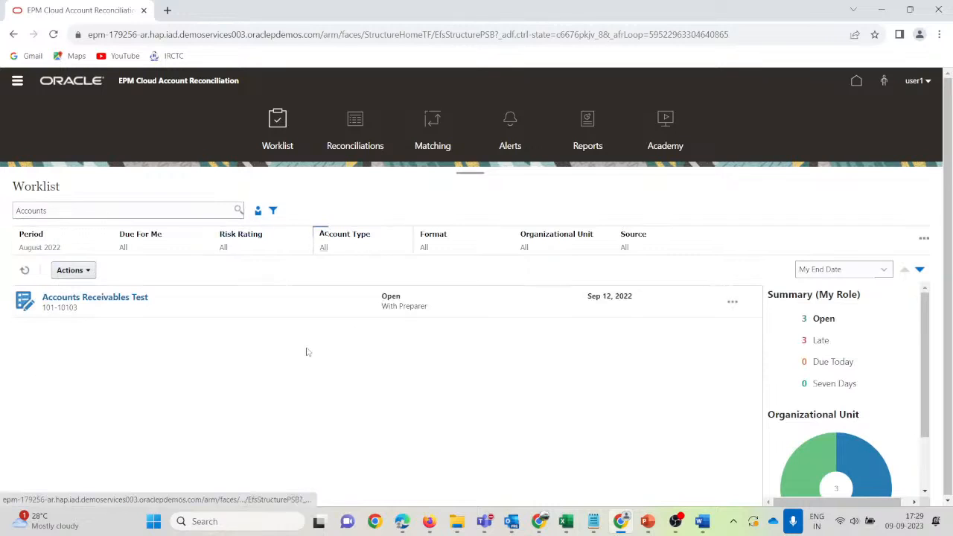
left_click(139, 239)
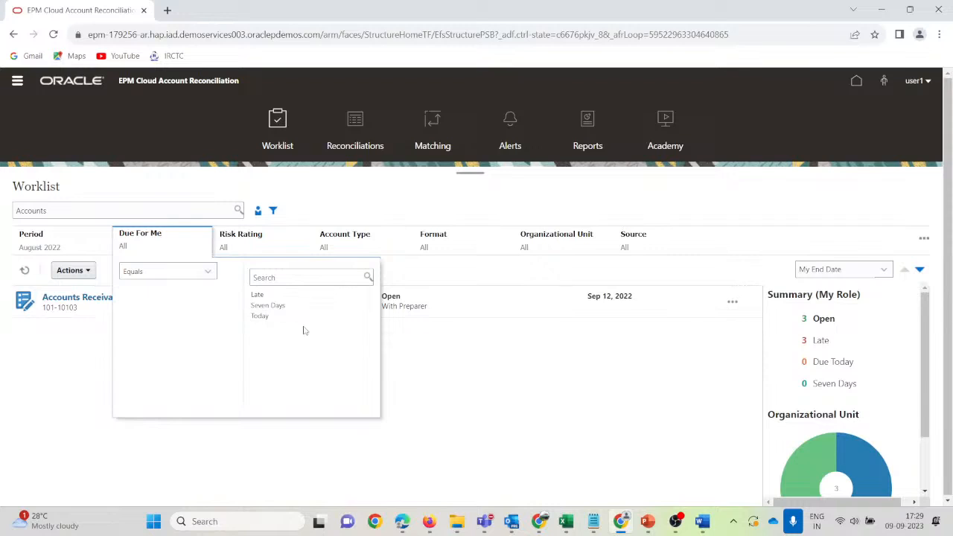
left_click(843, 237)
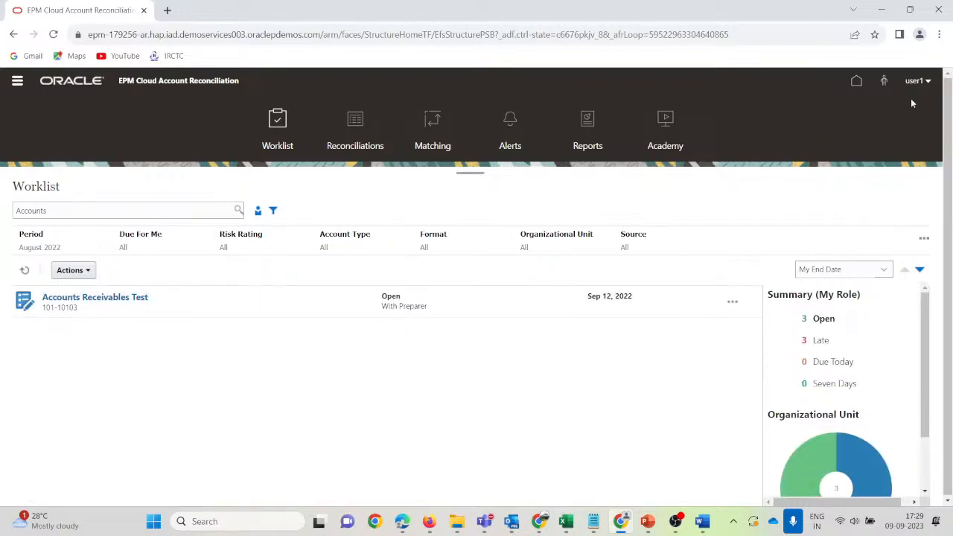
left_click(25, 271)
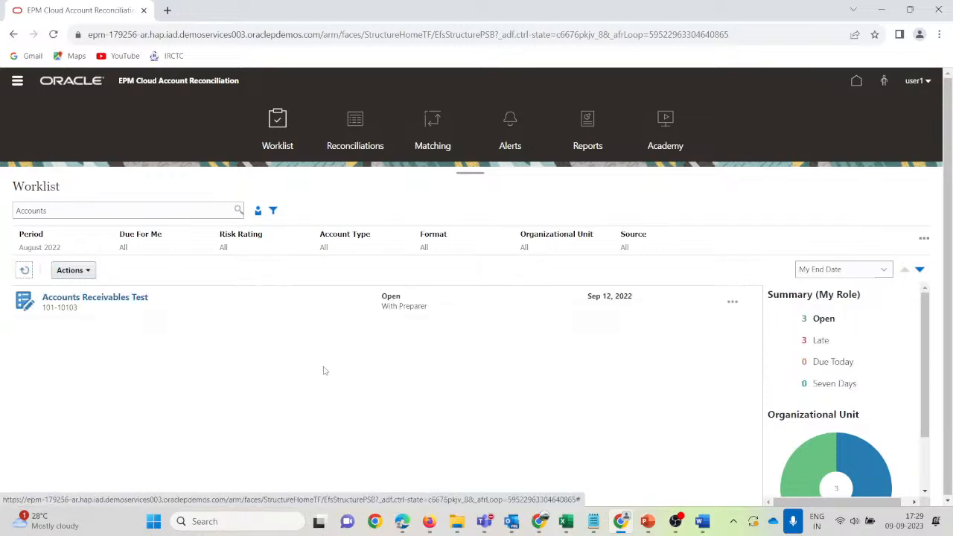
left_click(922, 238)
left_click(886, 255)
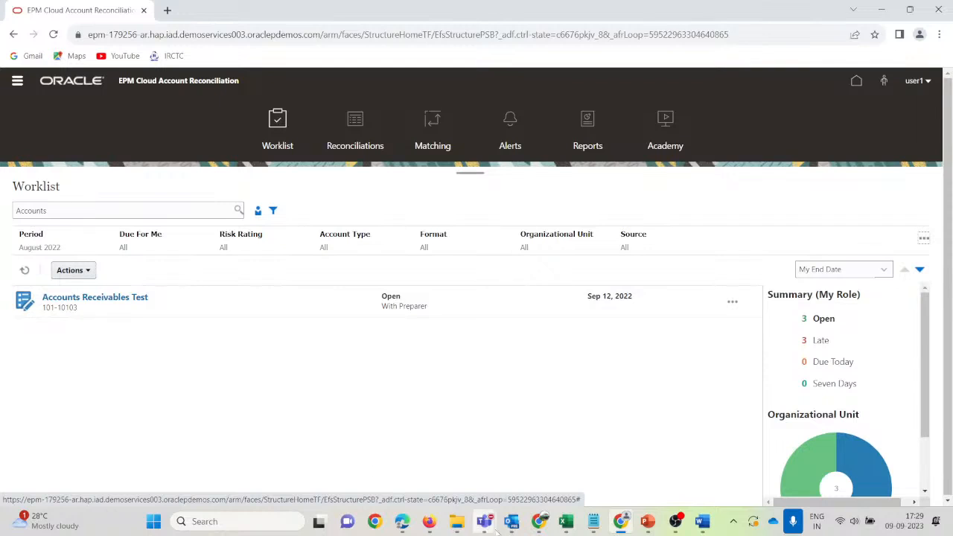
Back in the administrator's window, open the Reconciliations list and select 101-10104.
mouse_move(485, 521)
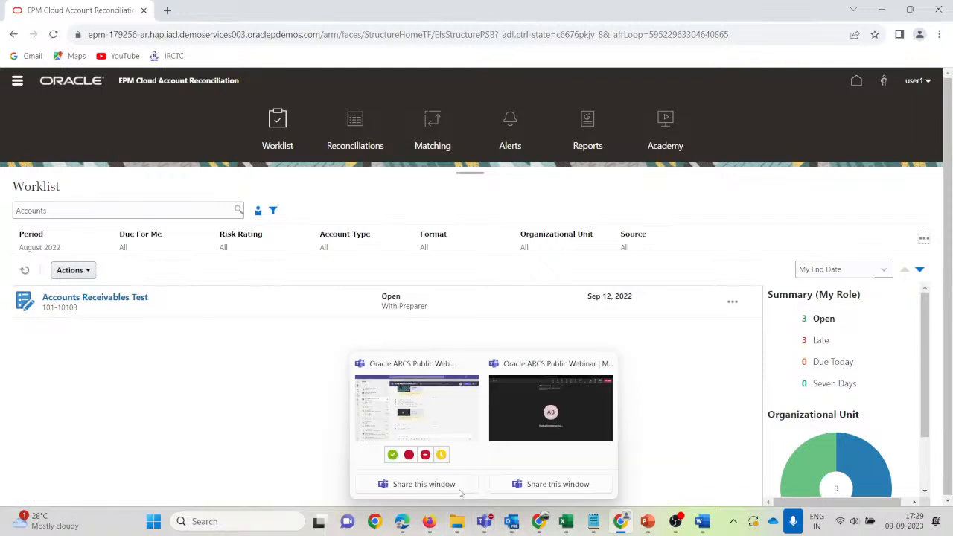
mouse_move(428, 521)
left_click(401, 447)
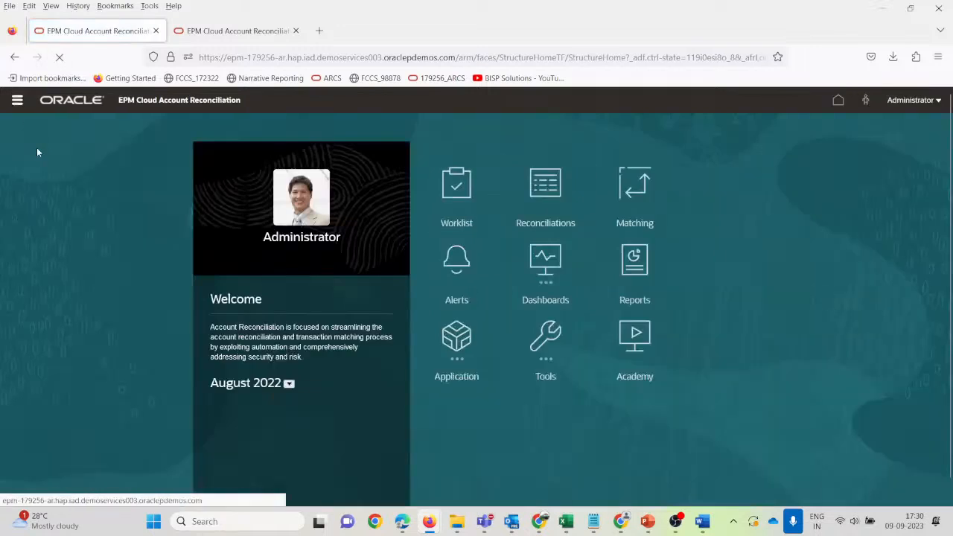
left_click(17, 102)
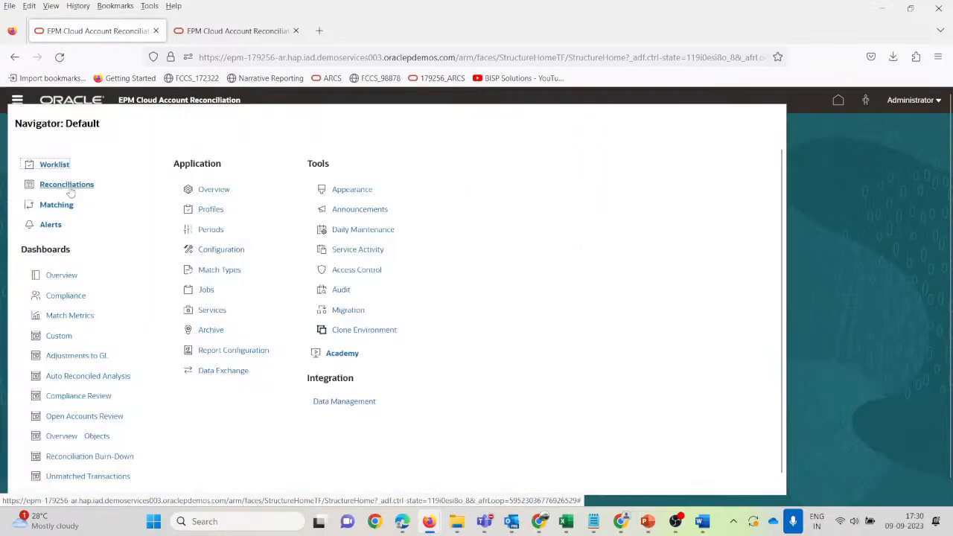
left_click(69, 186)
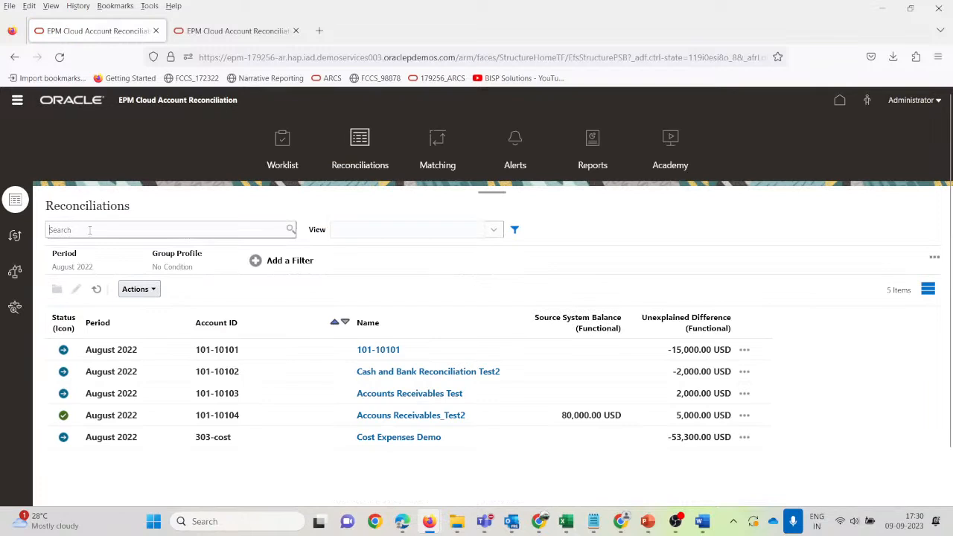
left_click(271, 420)
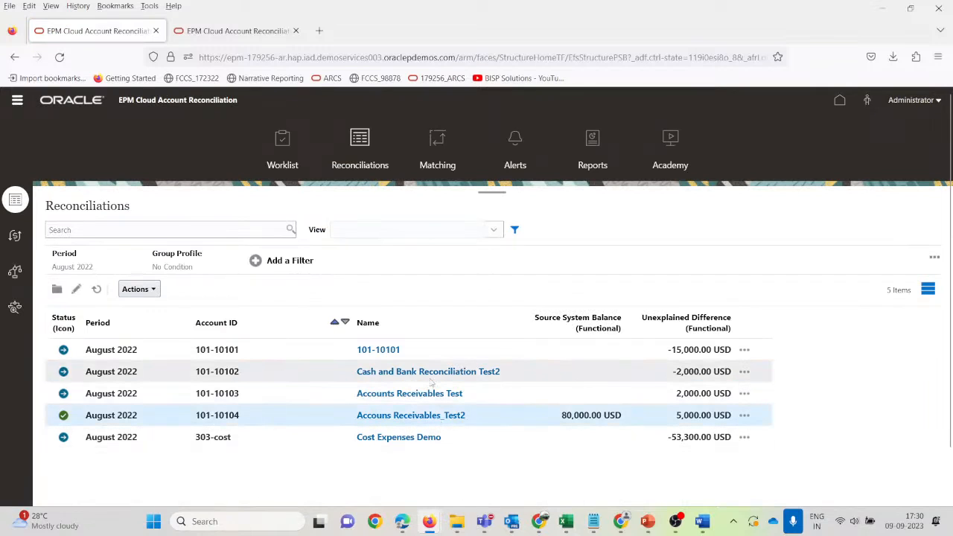
Browse the reconciliation Actions list and saved filters menu without choosing anything.
left_click(154, 290)
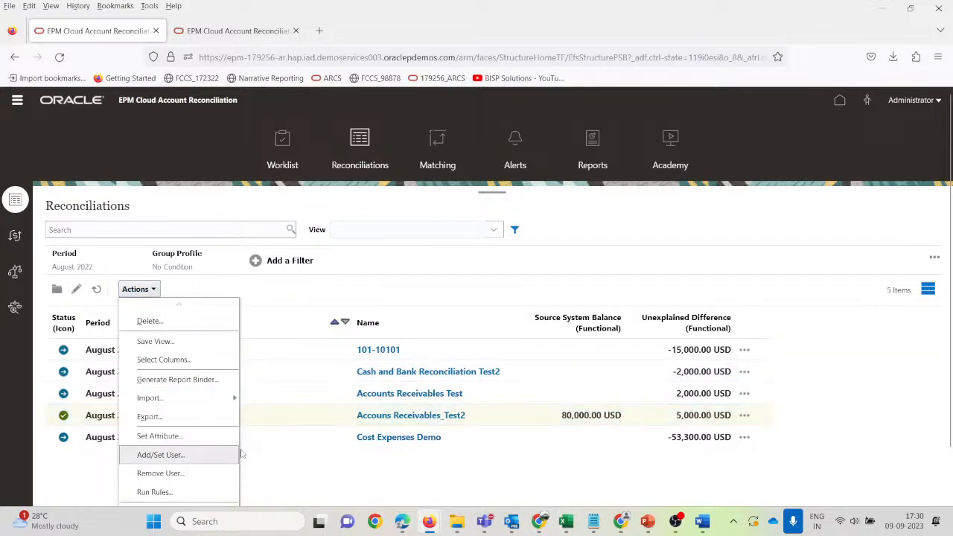
left_click(294, 423)
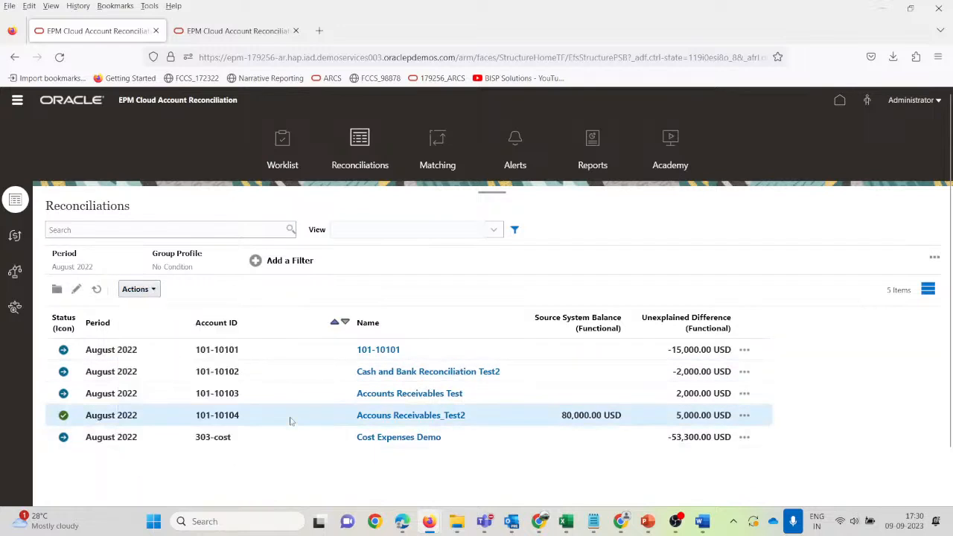
left_click(934, 258)
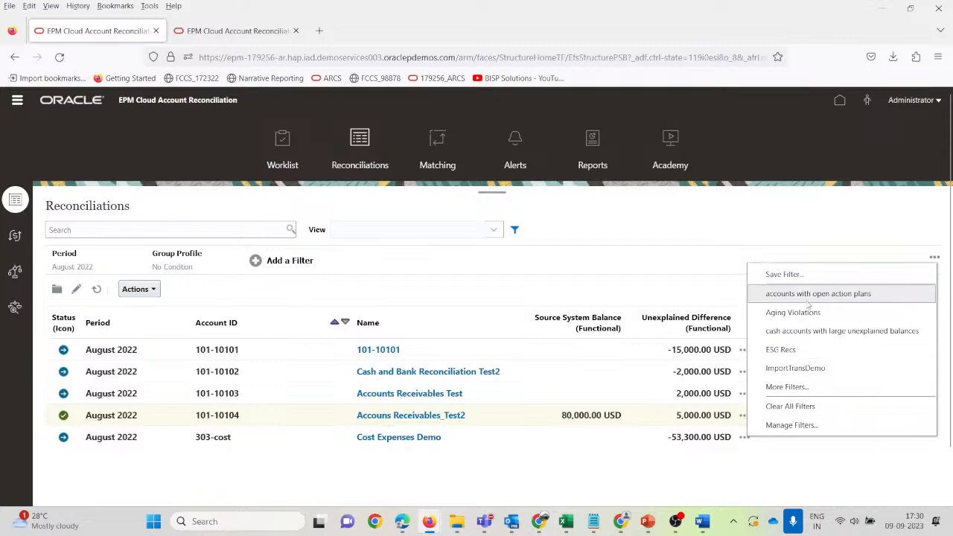
left_click(160, 415)
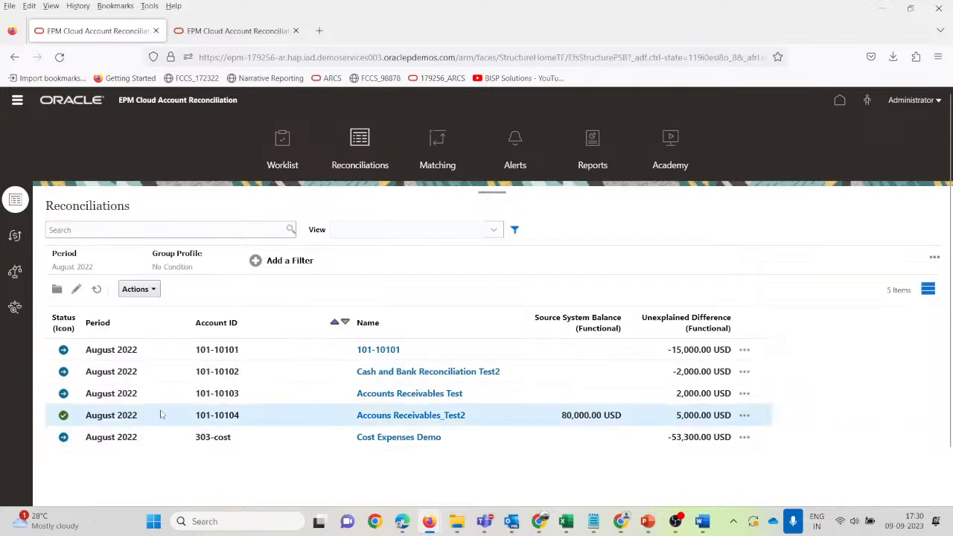
left_click(155, 289)
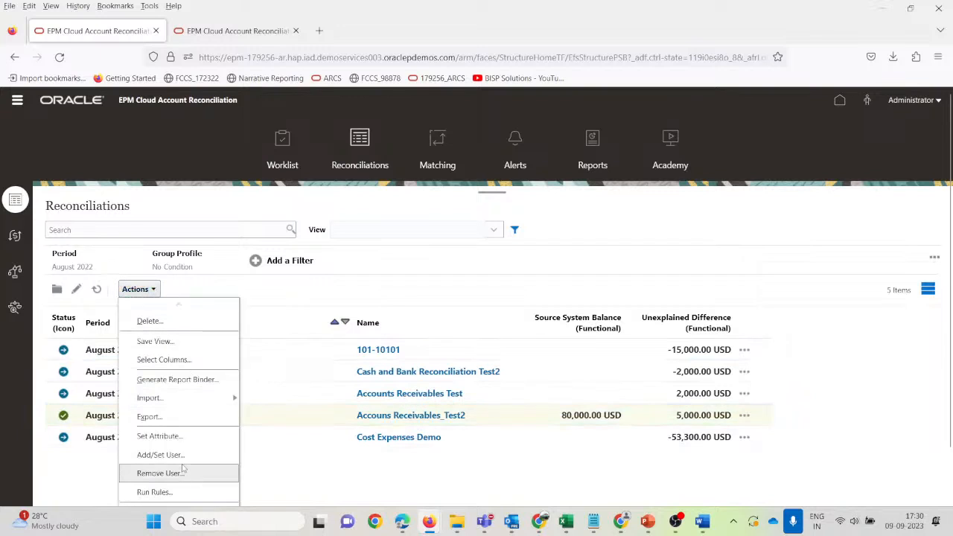
scroll(183, 467, "down", 2)
scroll(177, 397, "down", 1)
scroll(176, 397, "up", 1)
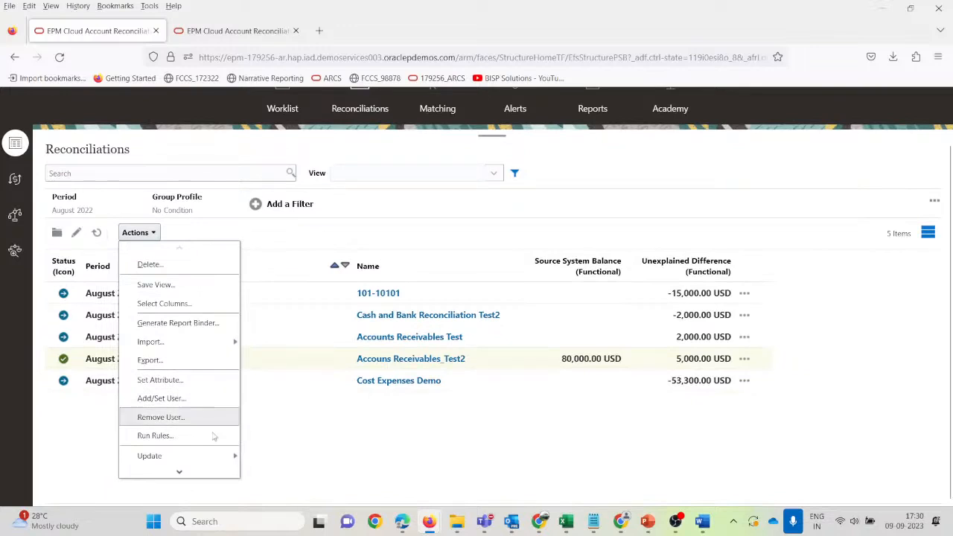
mouse_move(172, 457)
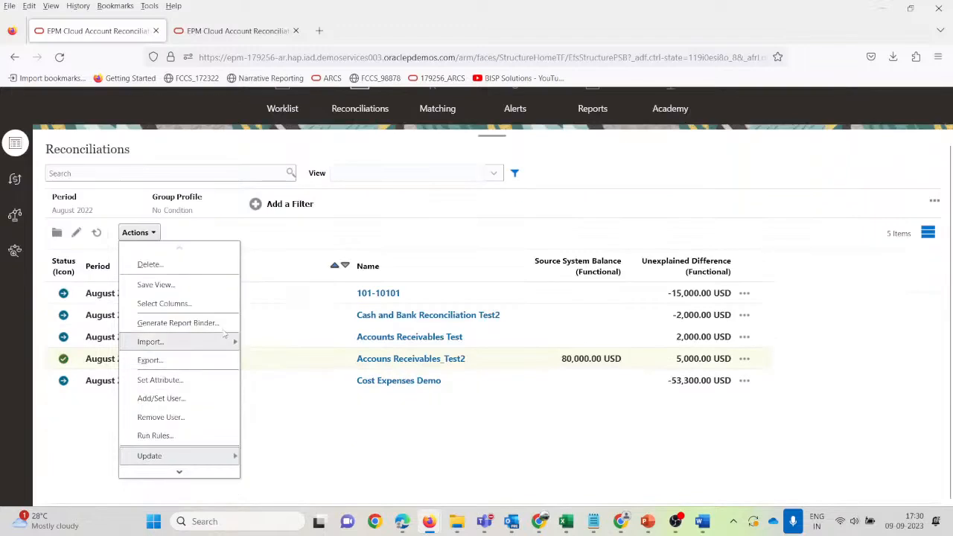
left_click(280, 460)
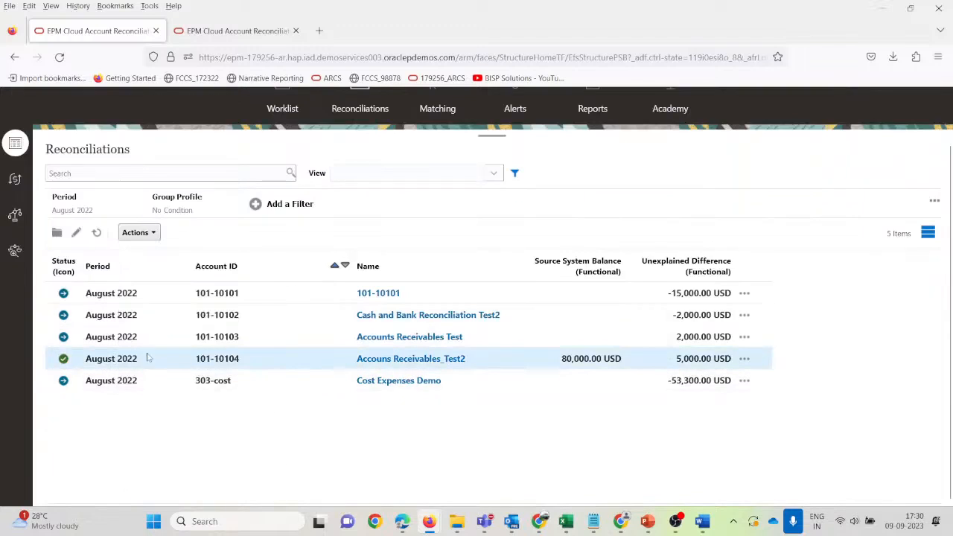
Review 101-10104's properties form and close it without saving.
left_click(76, 233)
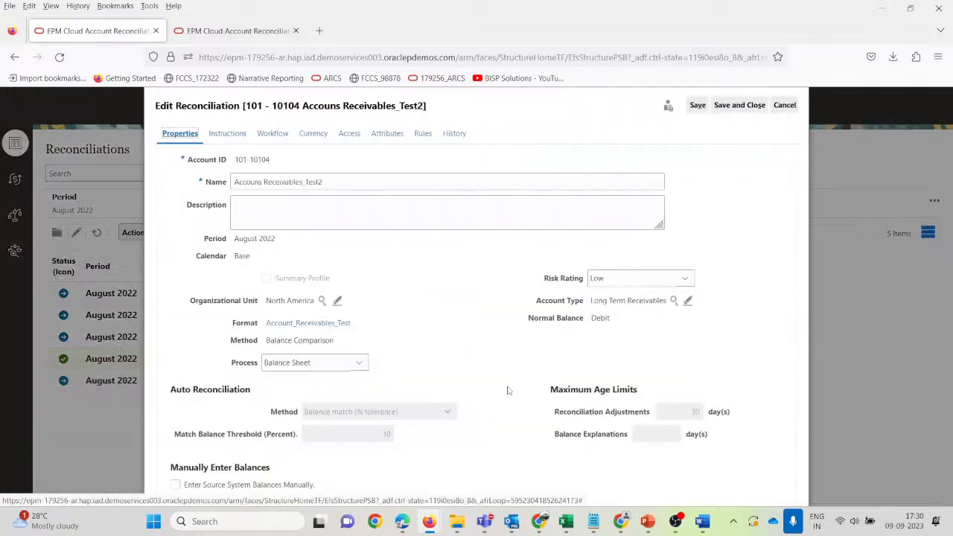
scroll(405, 409, "down", 2)
scroll(384, 419, "up", 3)
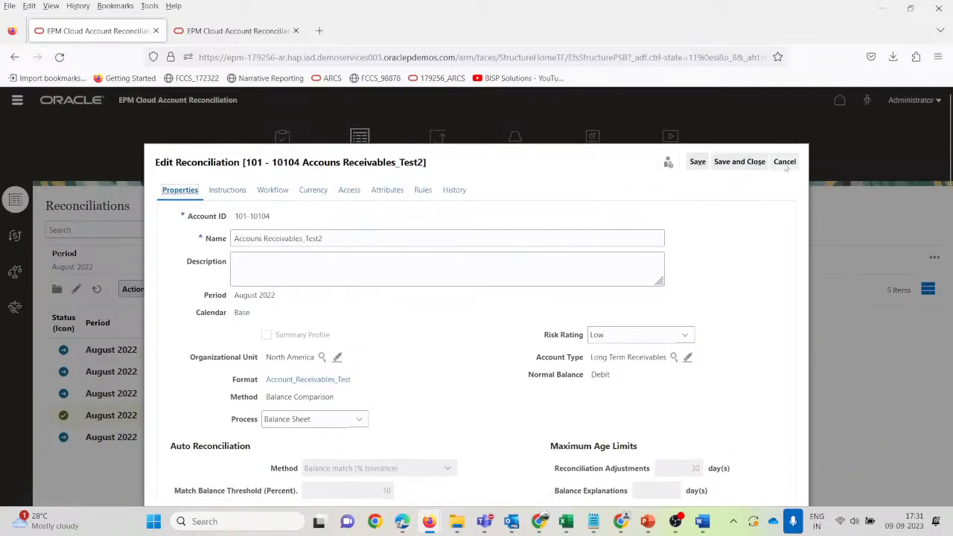
left_click(784, 162)
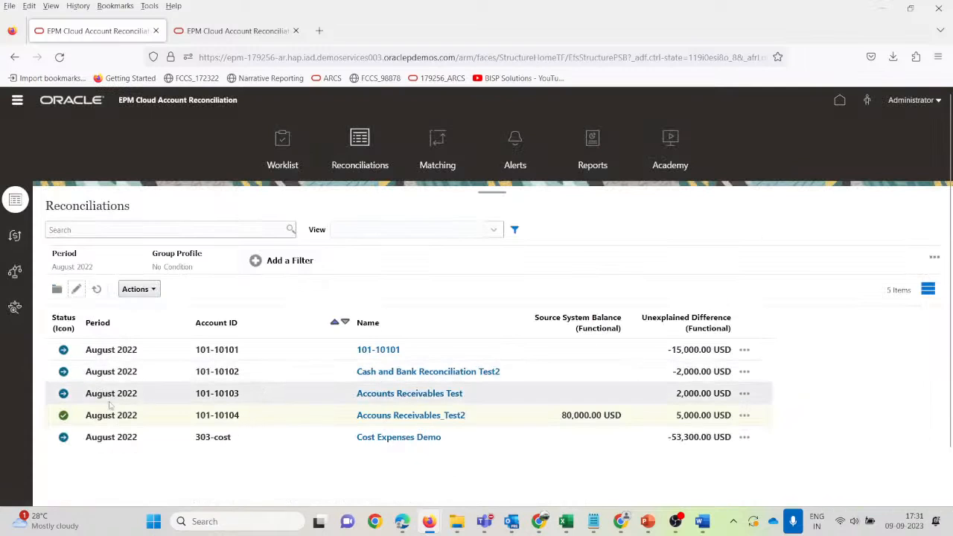
Clear all filters on the Reconciliations list.
left_click(148, 415)
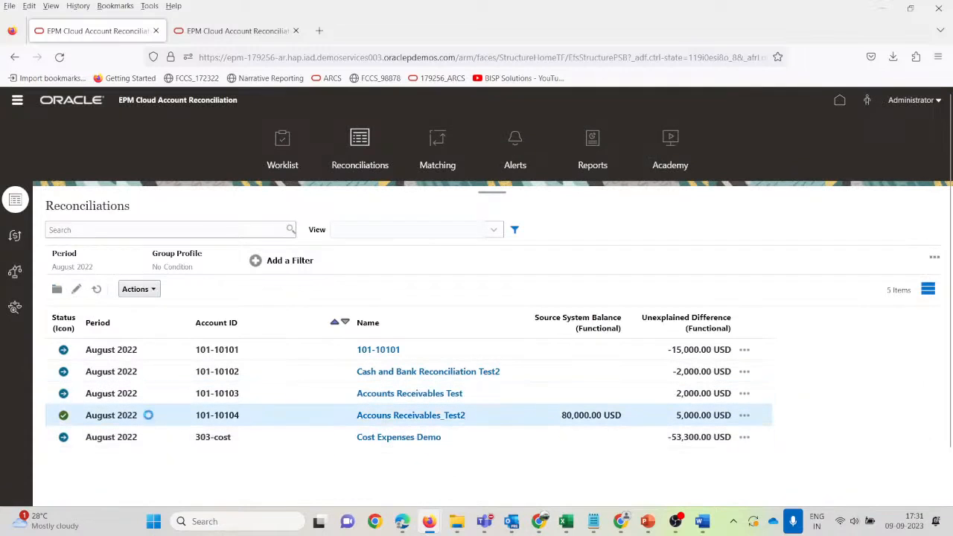
left_click(934, 257)
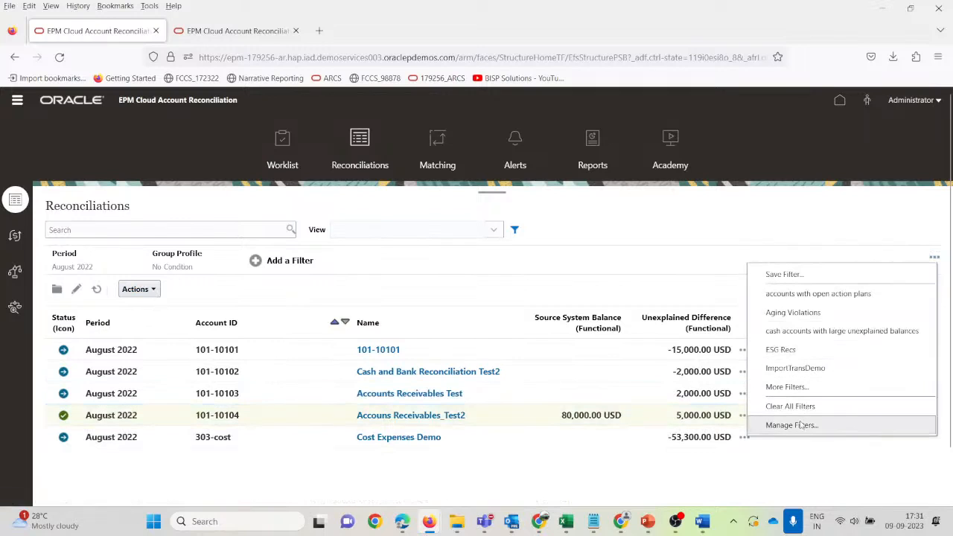
scroll(804, 388, "down", 1)
left_click(794, 352)
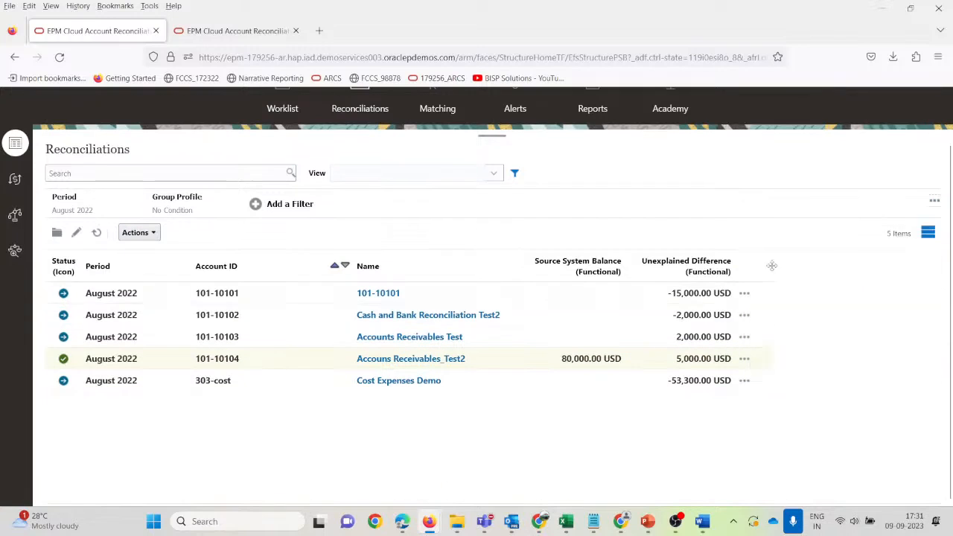
Recheck the Actions and filter menus, then open Accouns Receivables_Test2's details.
left_click(143, 362)
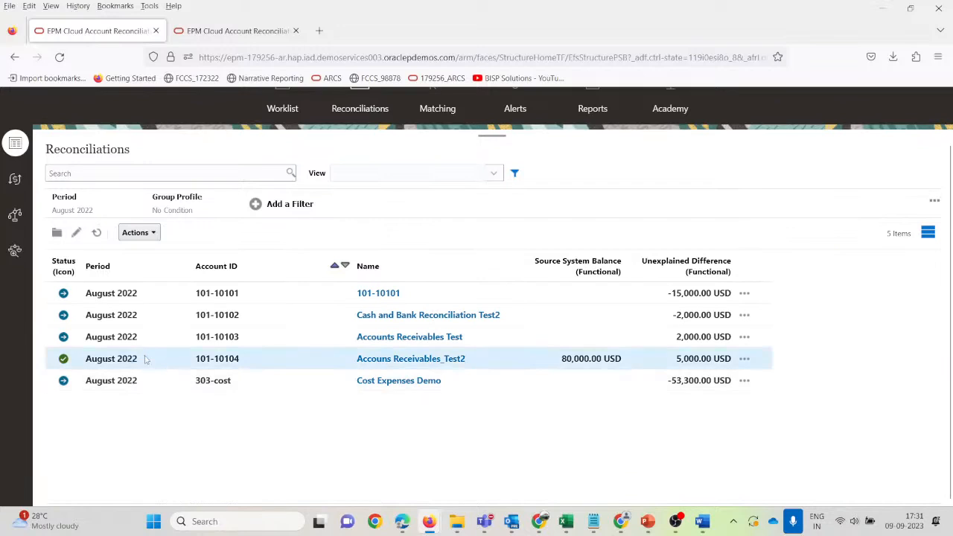
left_click(154, 233)
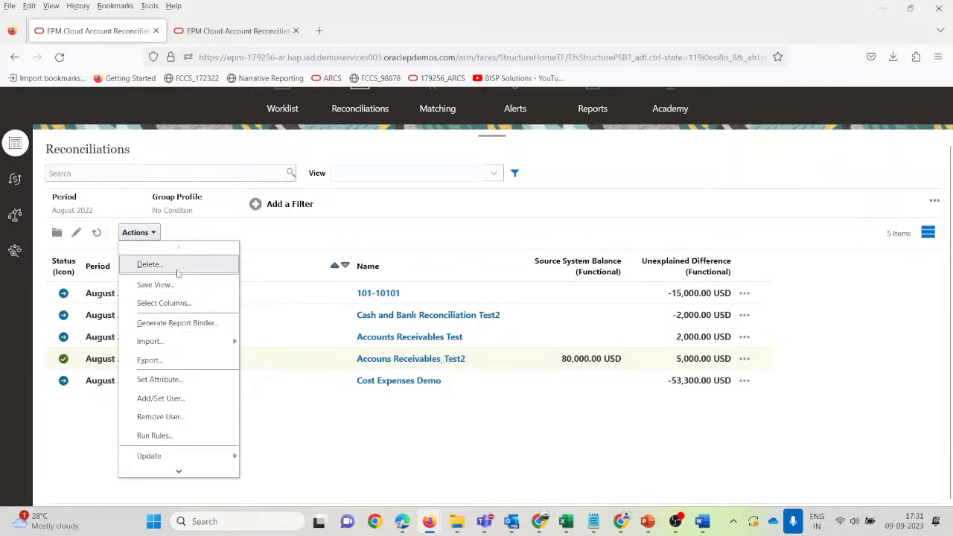
scroll(198, 384, "down", 1)
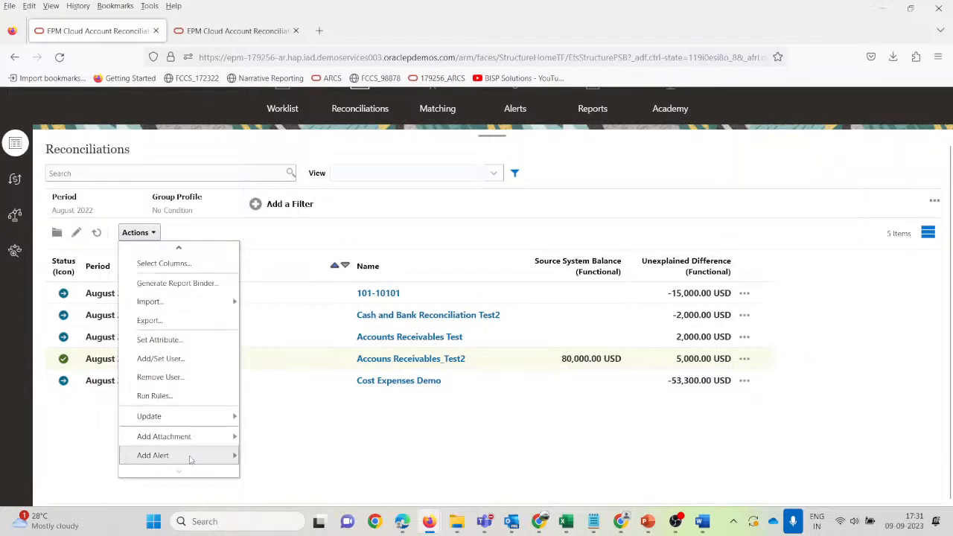
left_click(369, 459)
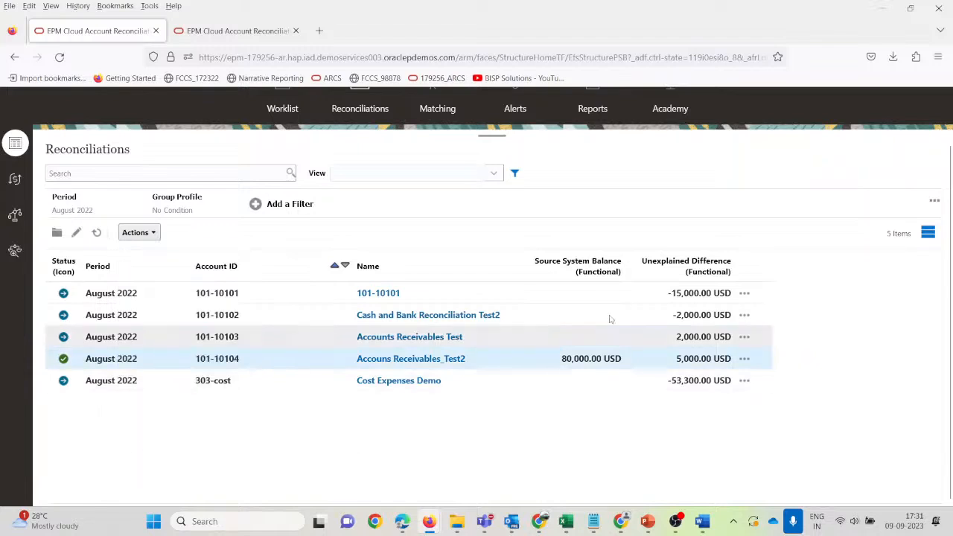
left_click(933, 202)
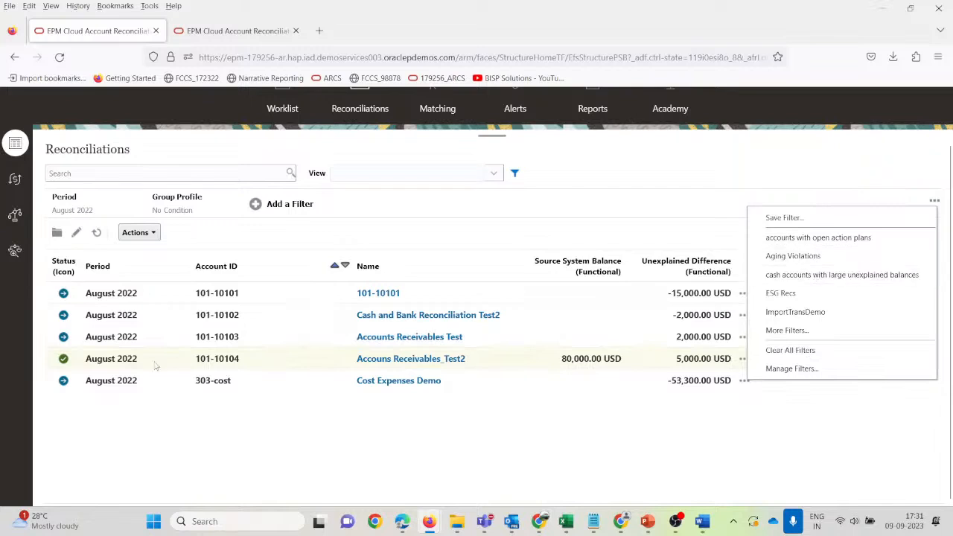
left_click(131, 364)
left_click(402, 358)
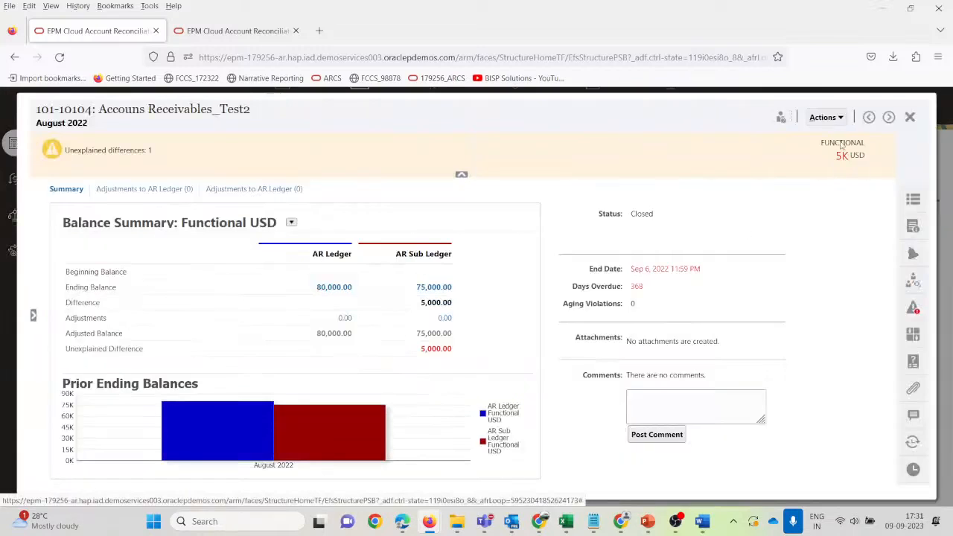
Reopen reconciliation 101-10104 to the Preparer.
left_click(839, 119)
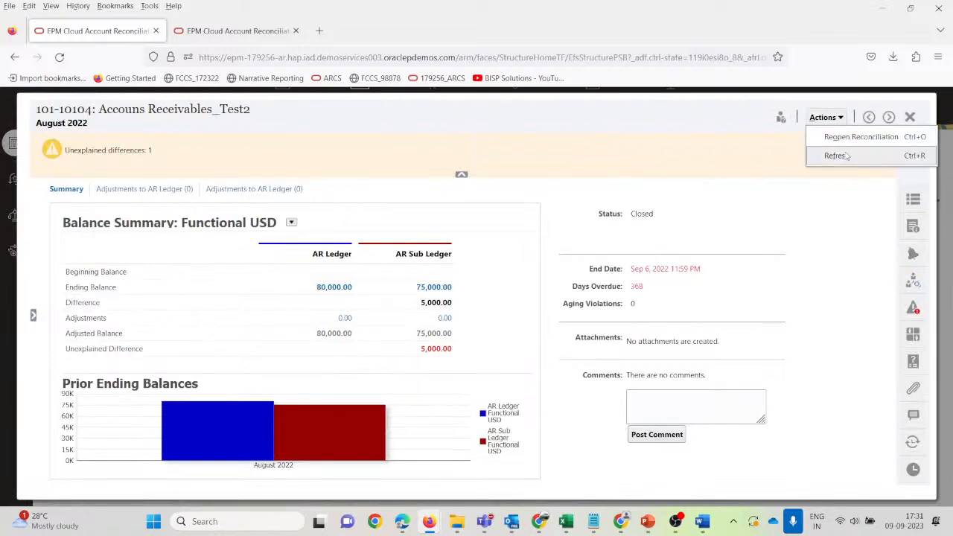
left_click(650, 150)
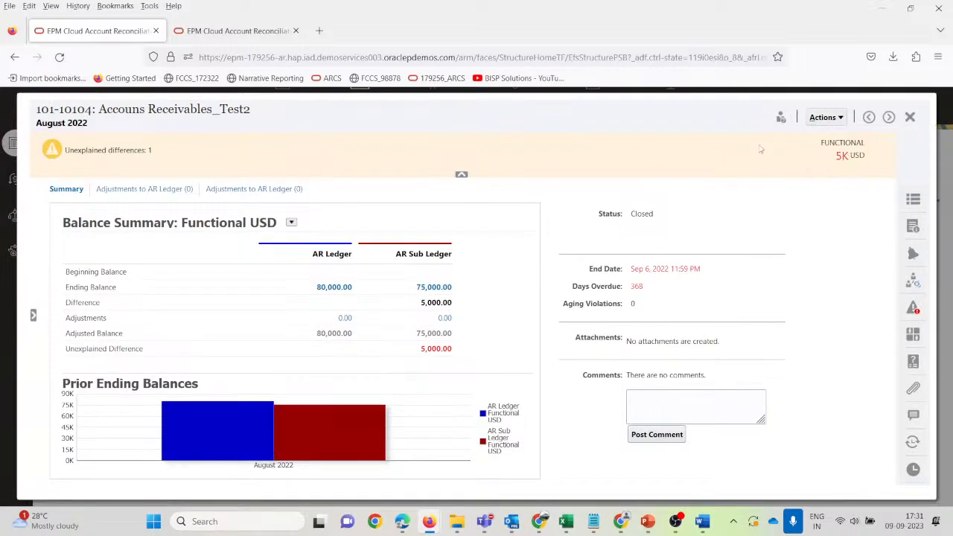
left_click(909, 117)
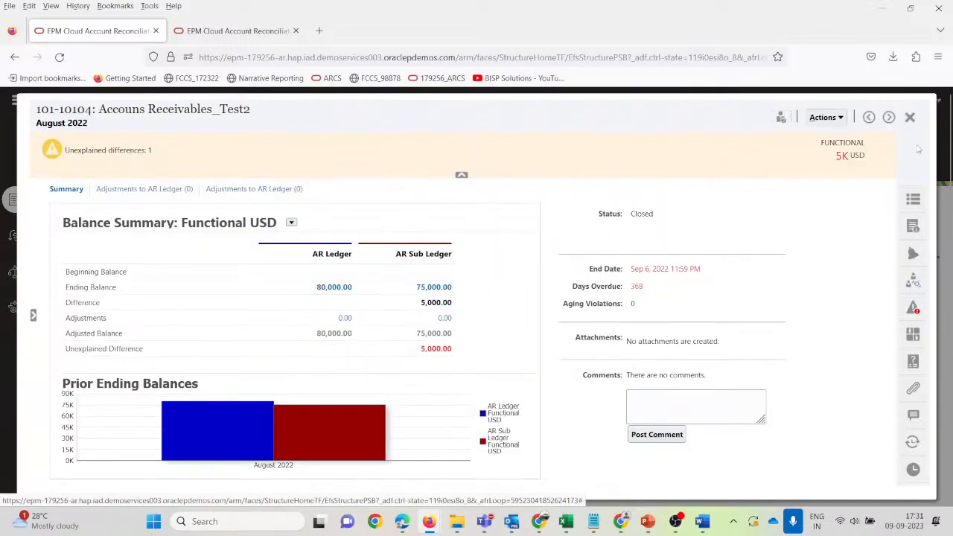
left_click(826, 117)
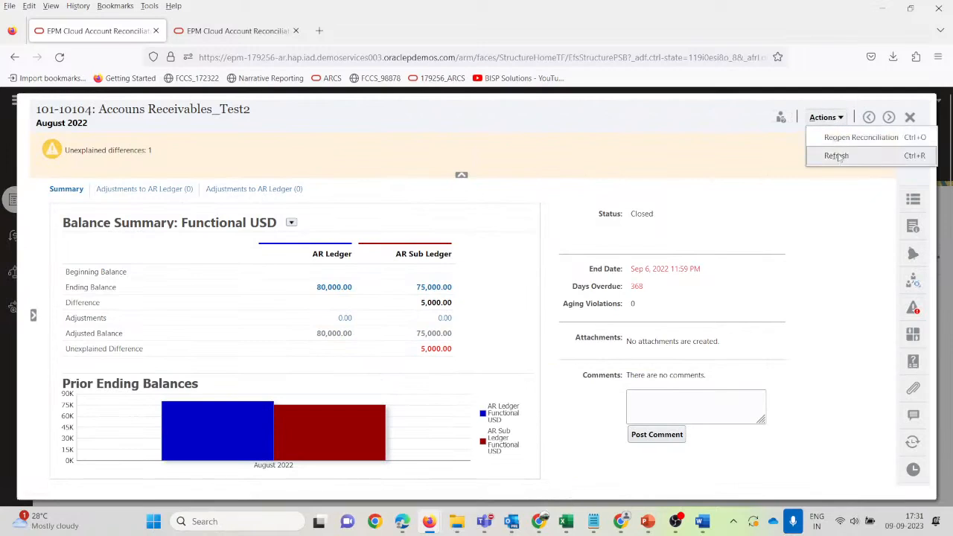
left_click(840, 140)
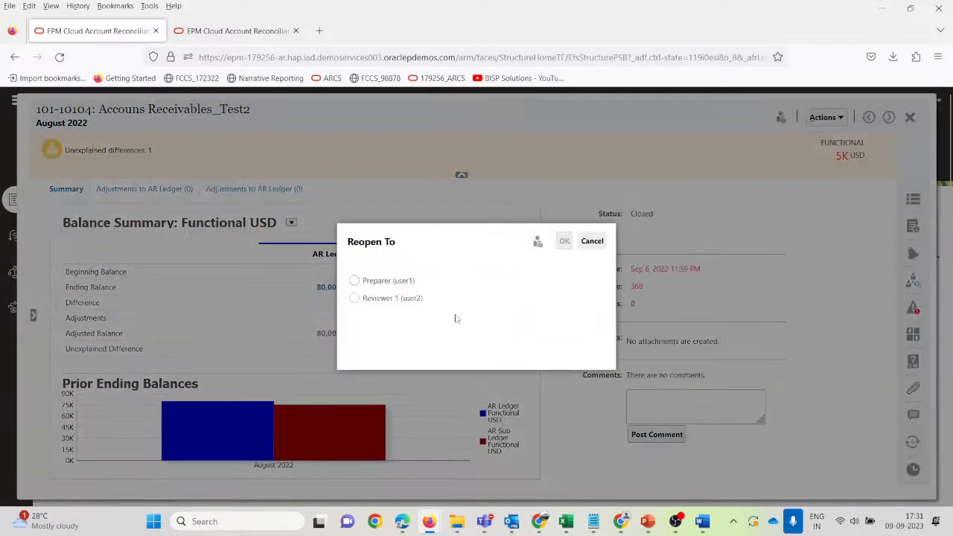
left_click(362, 282)
left_click(356, 299)
left_click(356, 281)
left_click(564, 242)
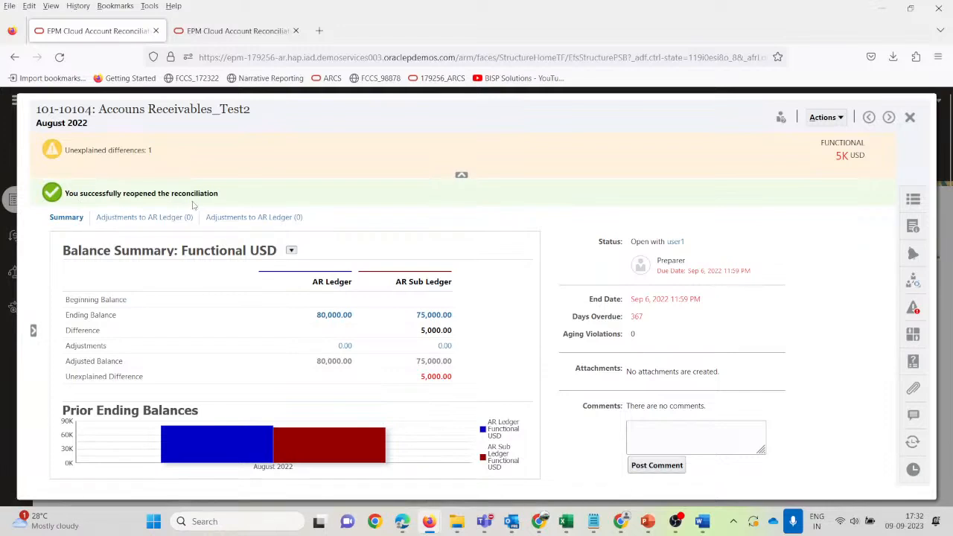
Refresh the reconciliation, close its details and select 101-10104 in the list.
left_click(842, 120)
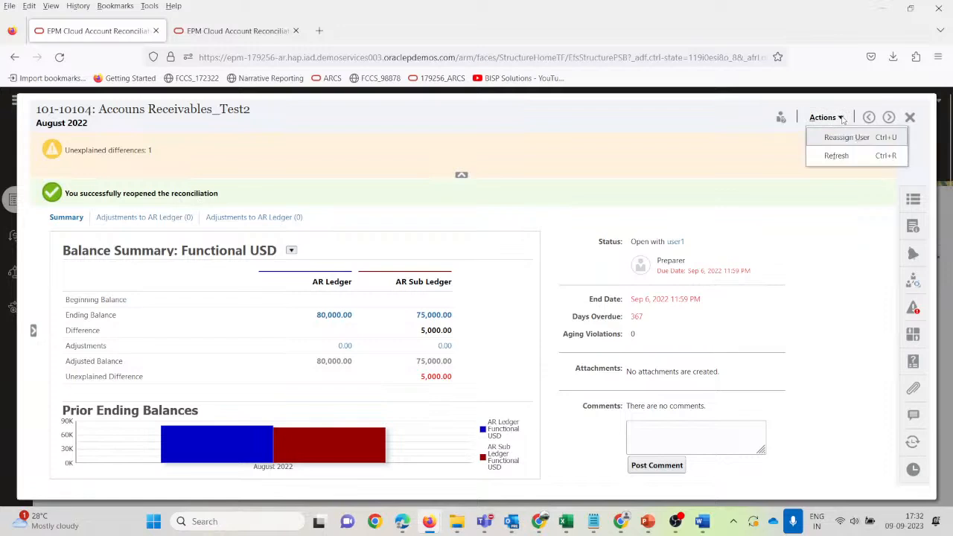
left_click(840, 157)
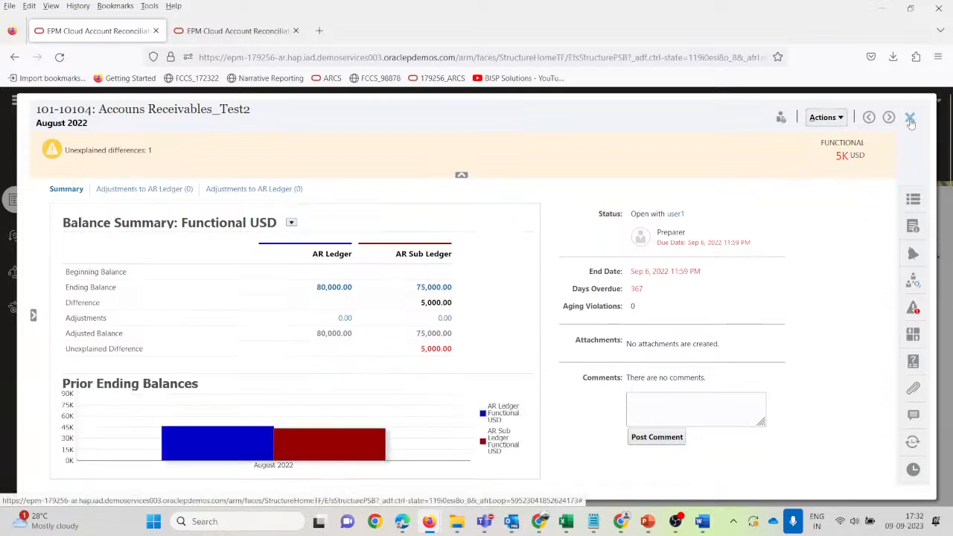
left_click(912, 118)
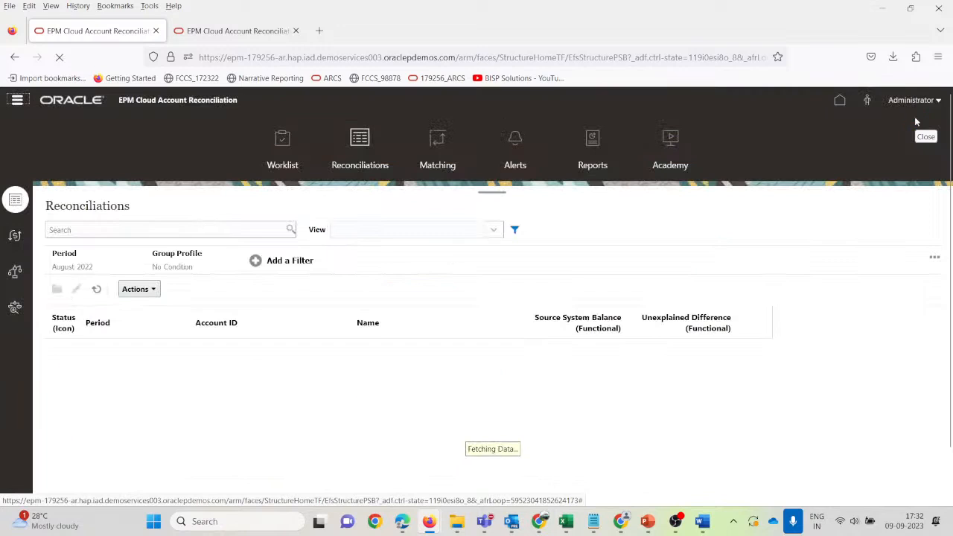
left_click(266, 417)
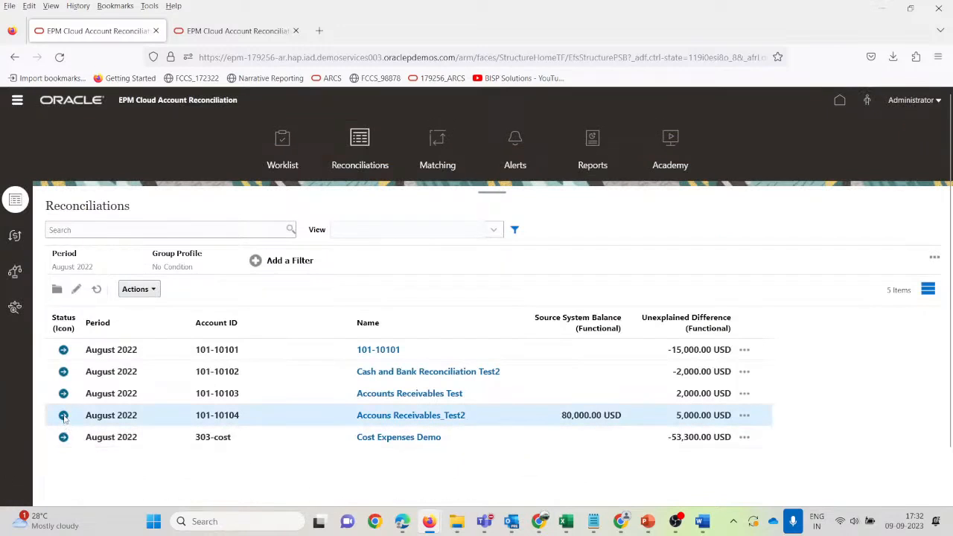
In the preparer's browser, open Accouns Receivables_Test2 from the Home page Worklist.
mouse_move(645, 527)
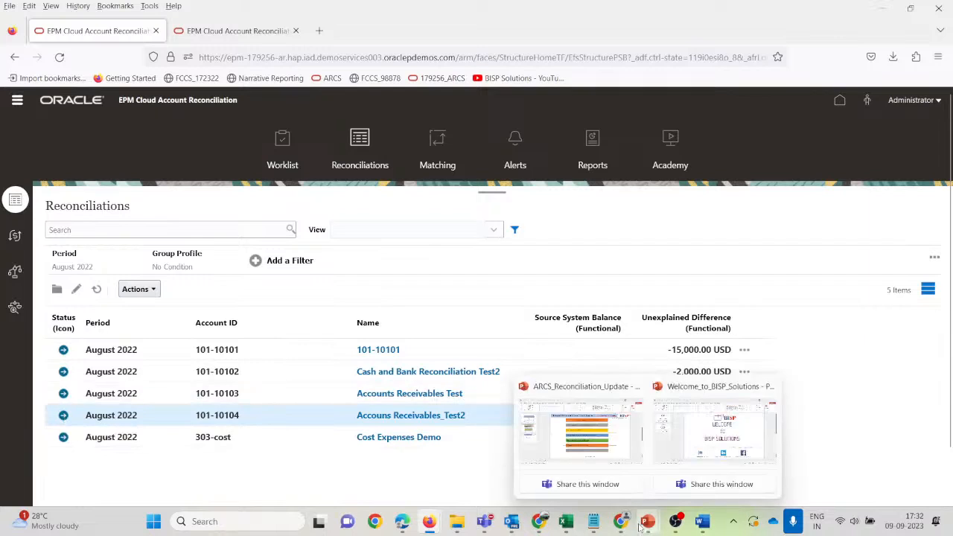
left_click(620, 521)
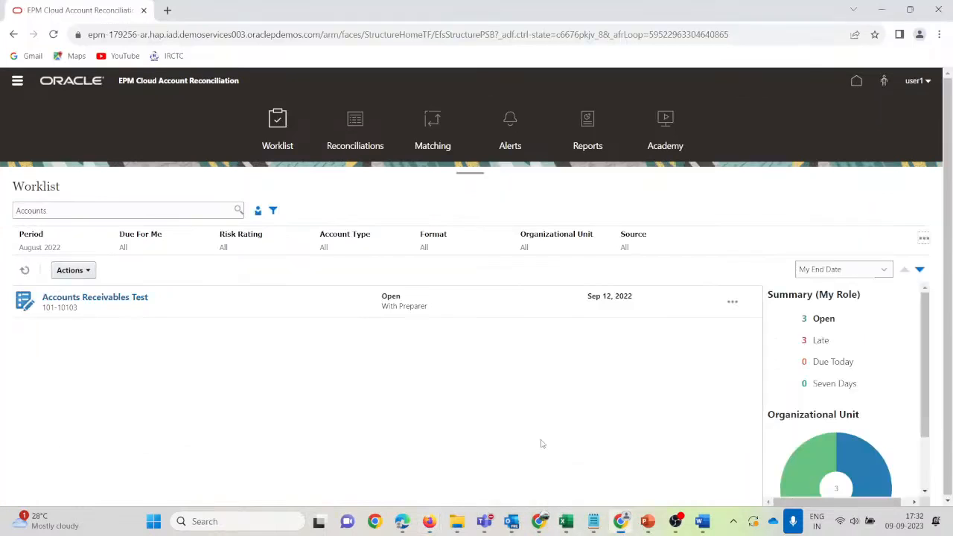
left_click(856, 80)
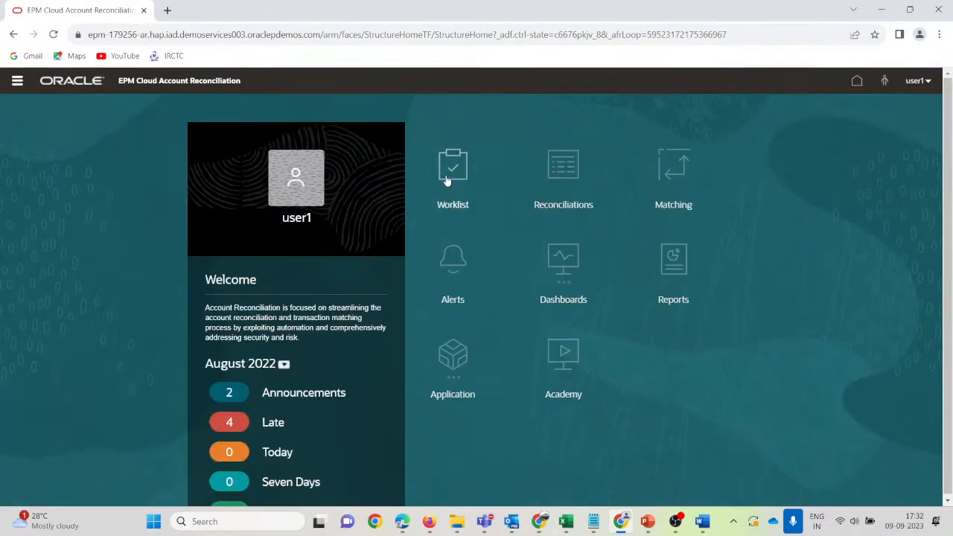
left_click(446, 180)
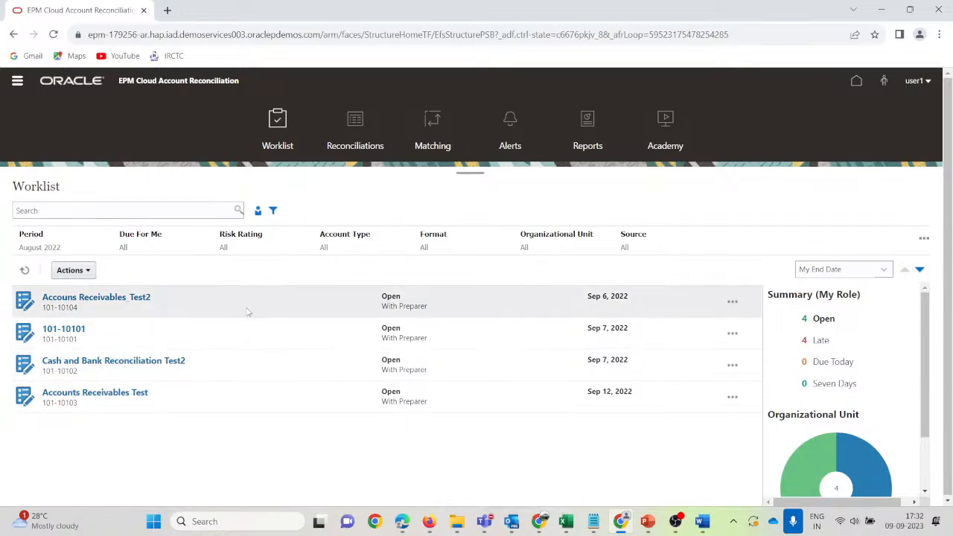
left_click(114, 297)
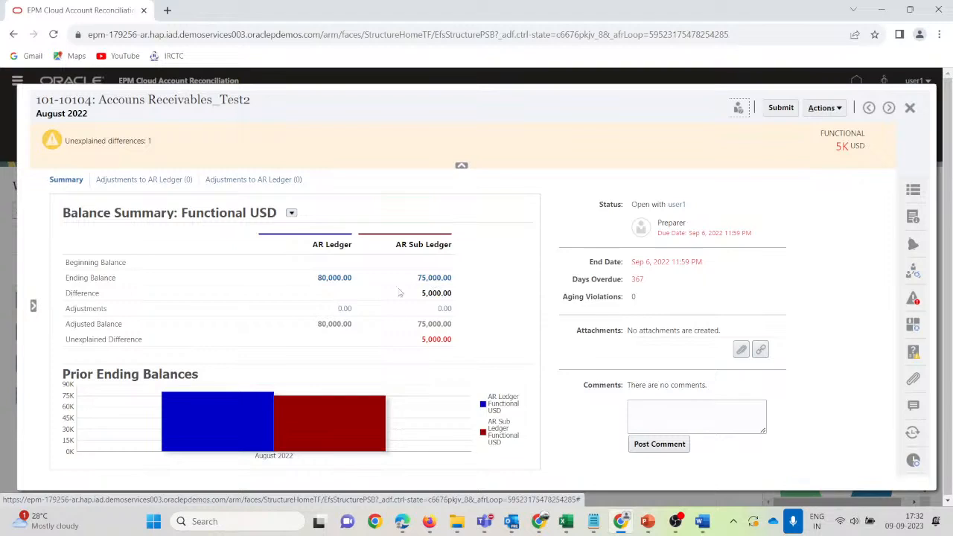
Add and save a 5,000.00 AR Ledger adjustment 'Amount wrongly entered in Interco Sub Ledger'.
left_click(266, 181)
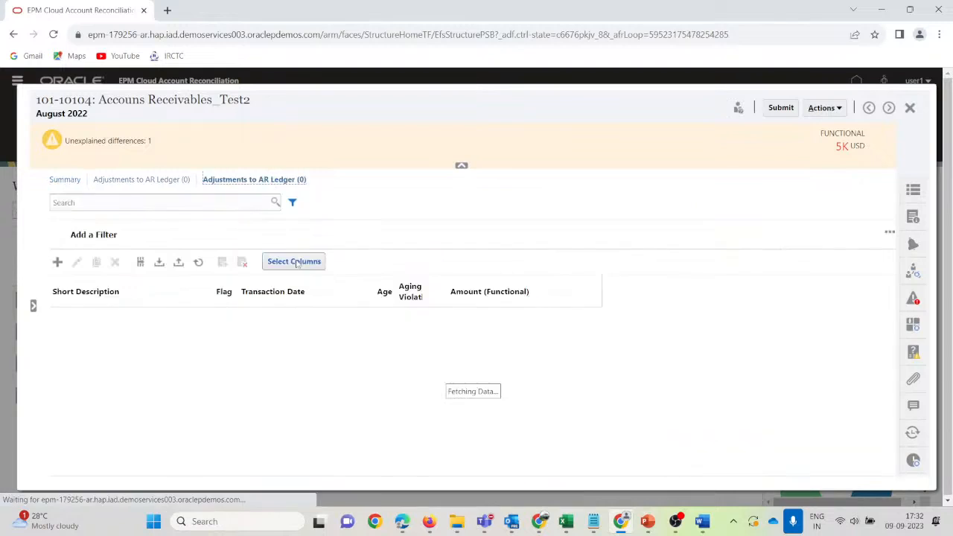
left_click(58, 262)
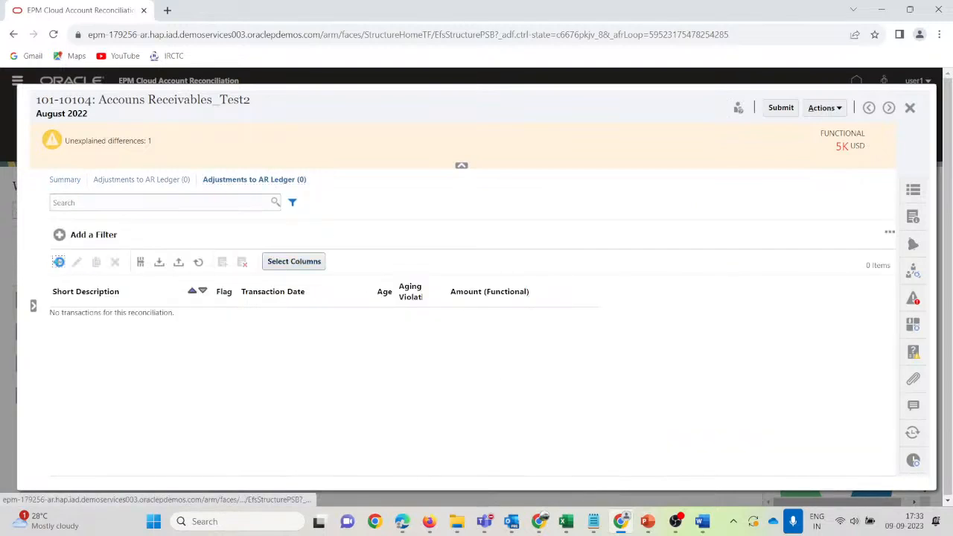
left_click(154, 212)
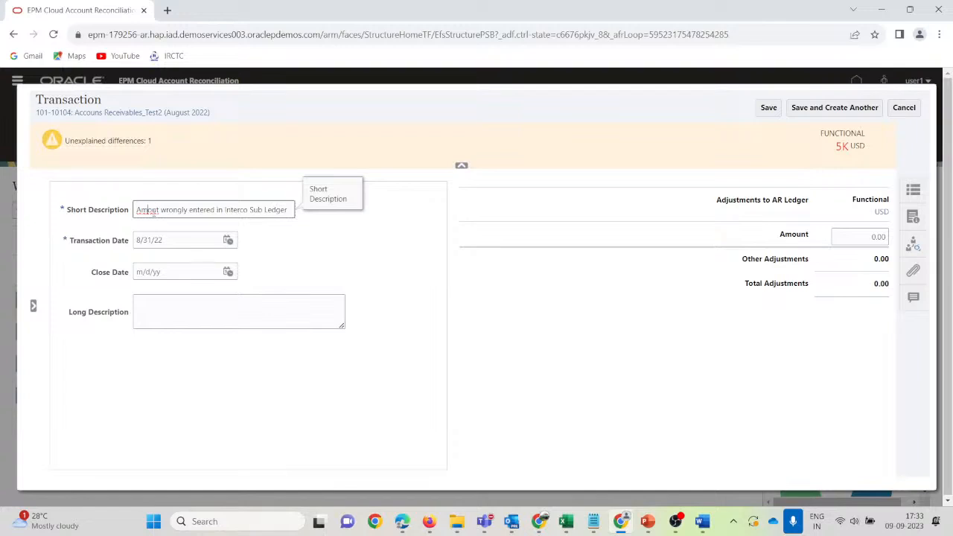
type("n")
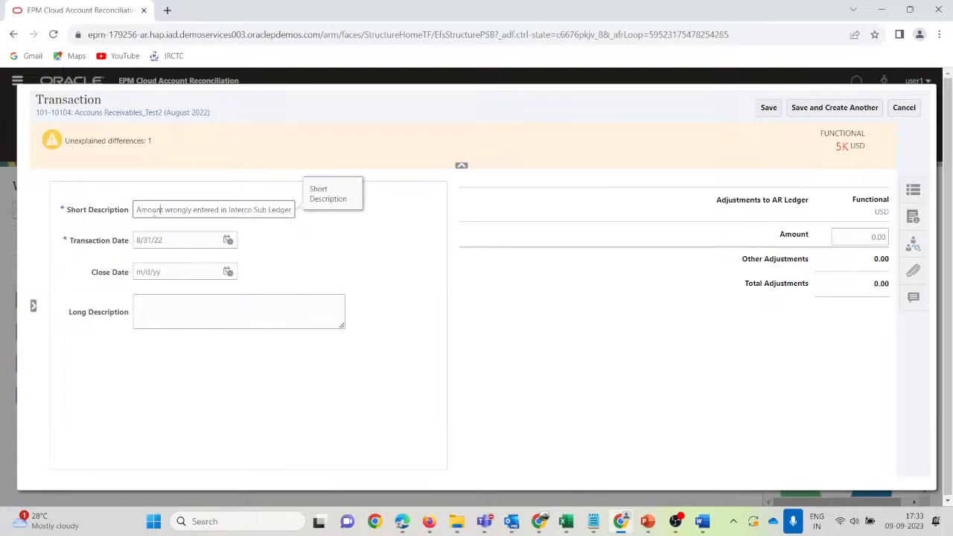
left_click(179, 315)
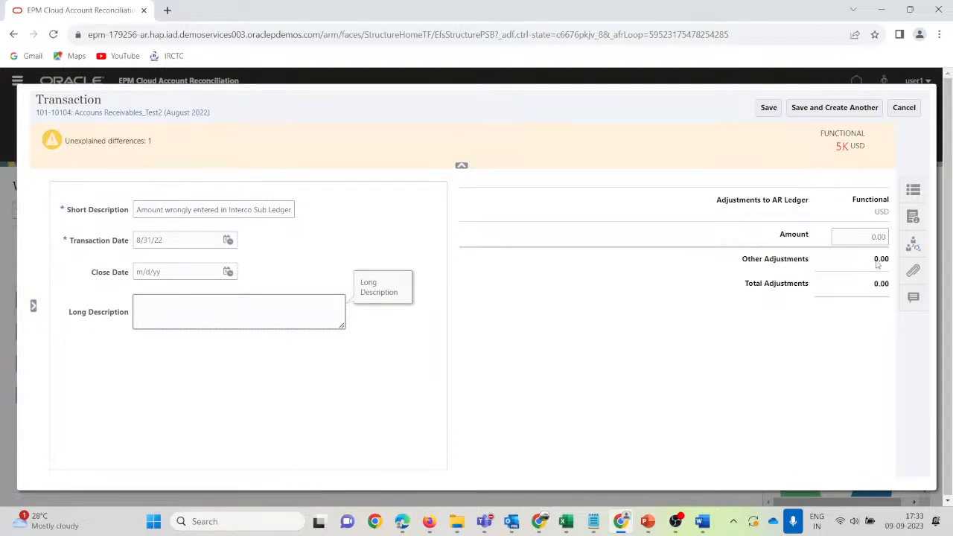
left_click(874, 237)
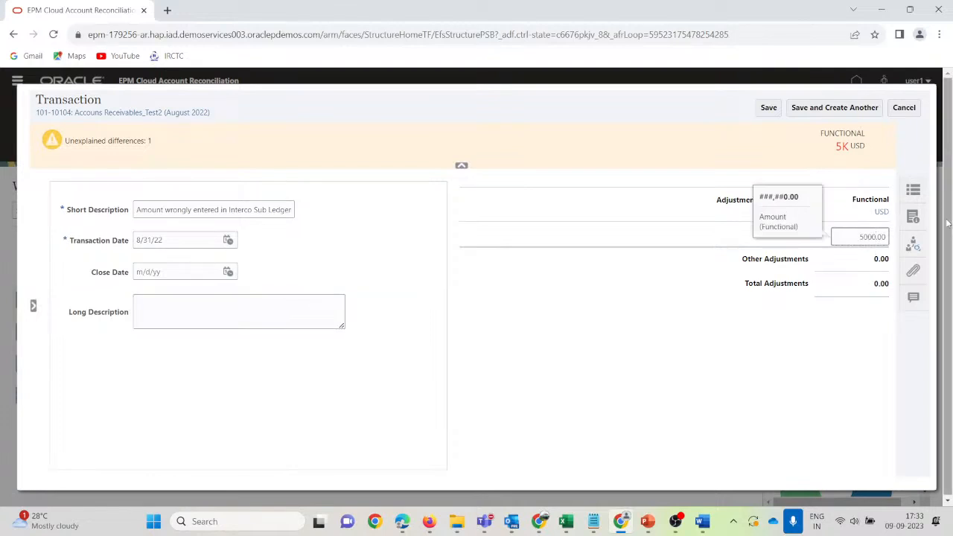
left_click(769, 108)
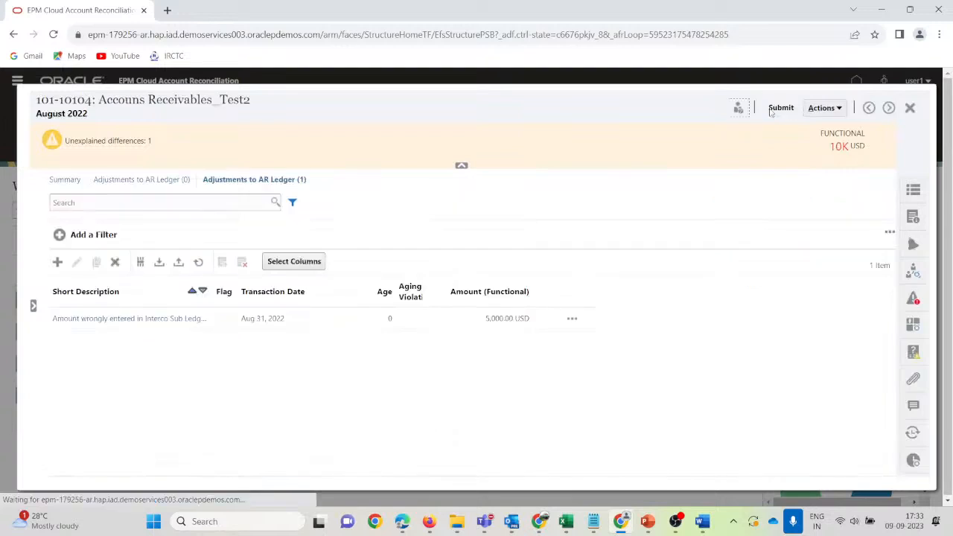
Check the balance summary and inspect the saved adjustment in the second adjustments list.
left_click(72, 184)
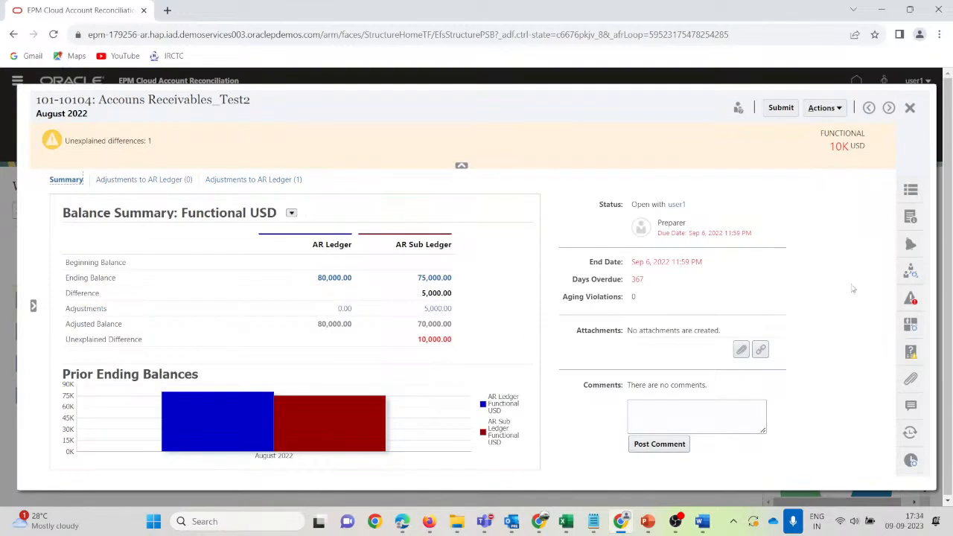
left_click(233, 179)
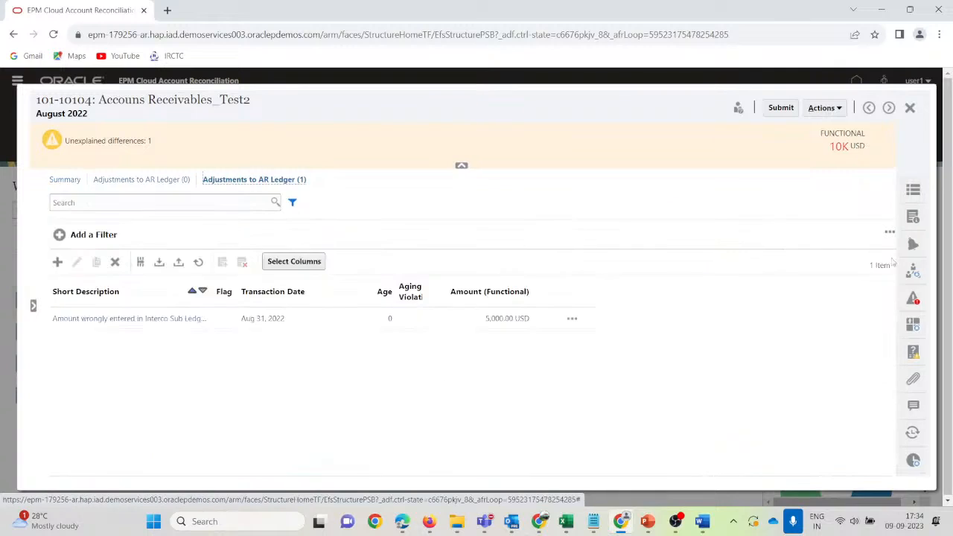
left_click(117, 318)
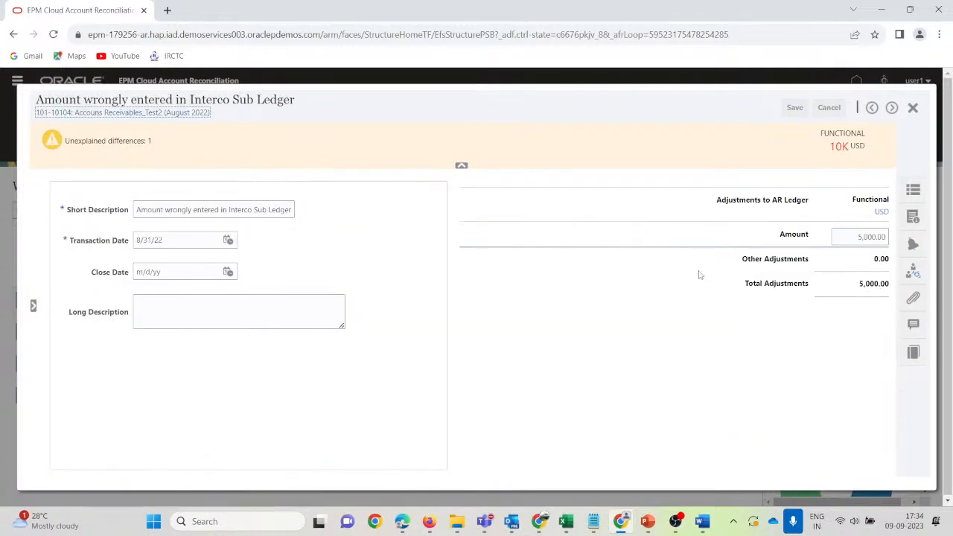
left_click(912, 109)
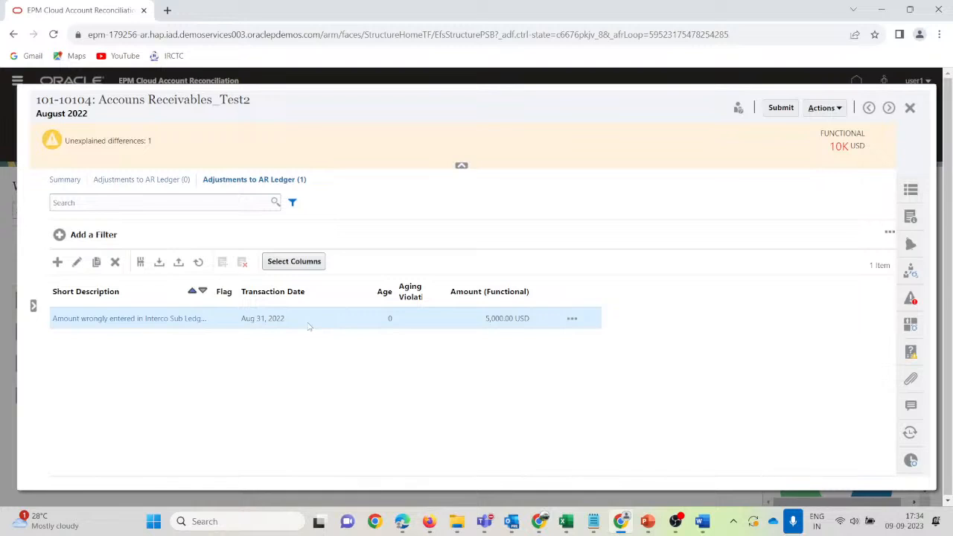
Change the adjustment amount to -5,000.00, save it and close the adjustment.
left_click(76, 262)
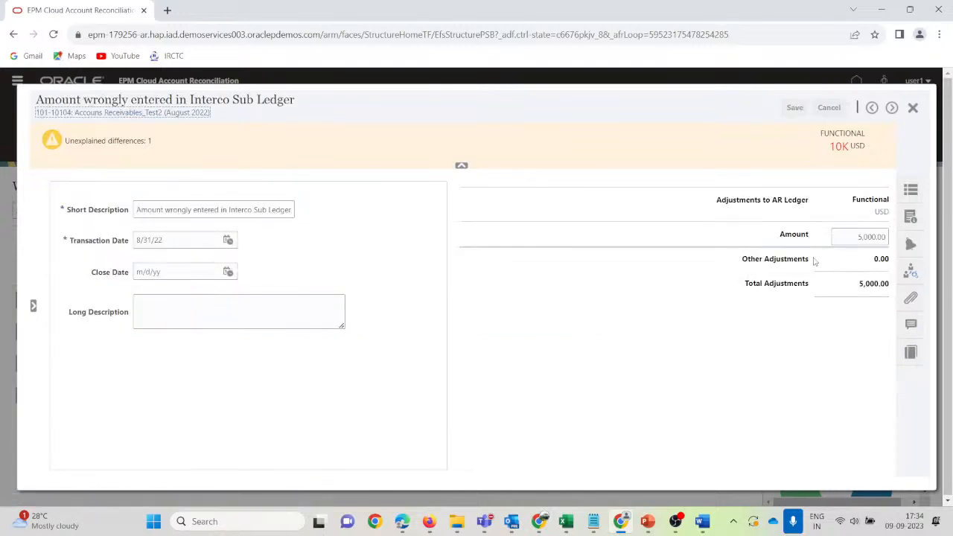
left_click(867, 237)
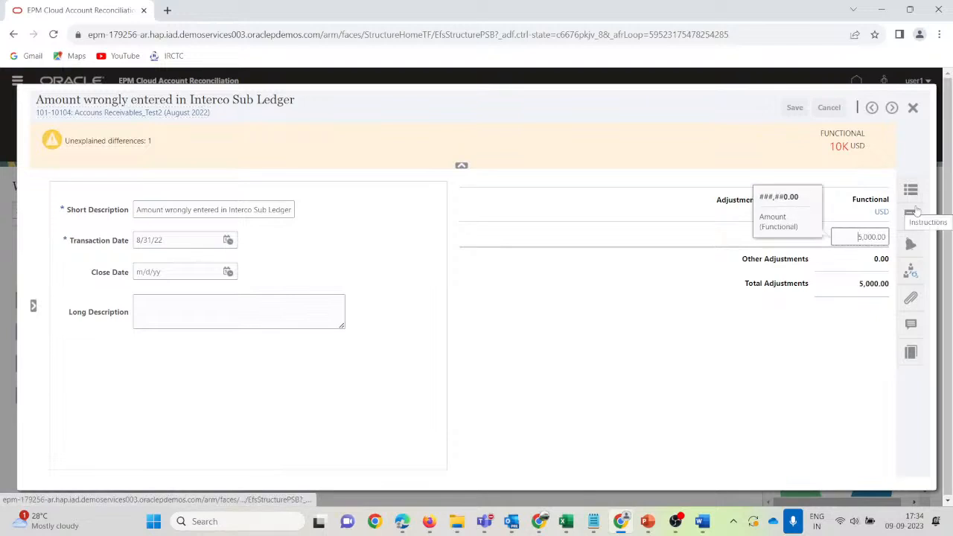
type("-")
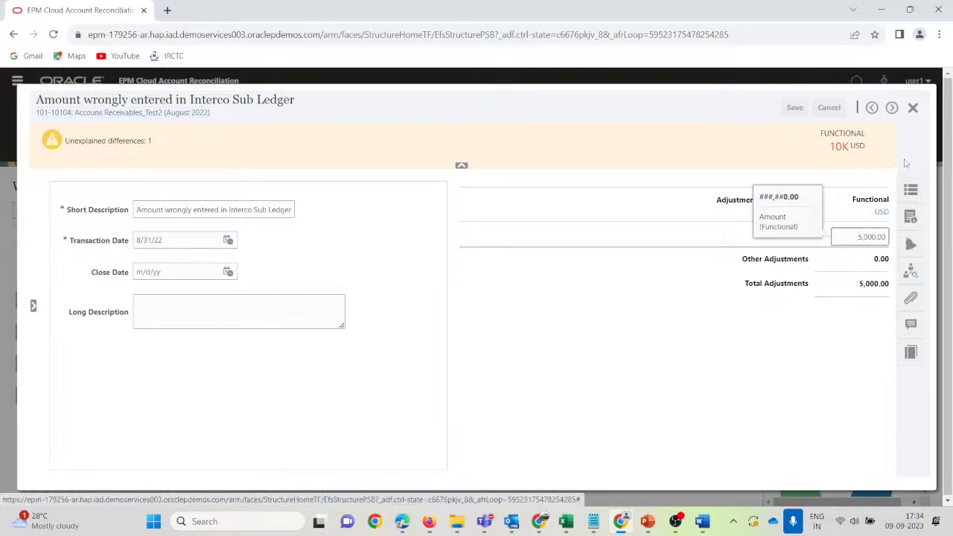
left_click(813, 353)
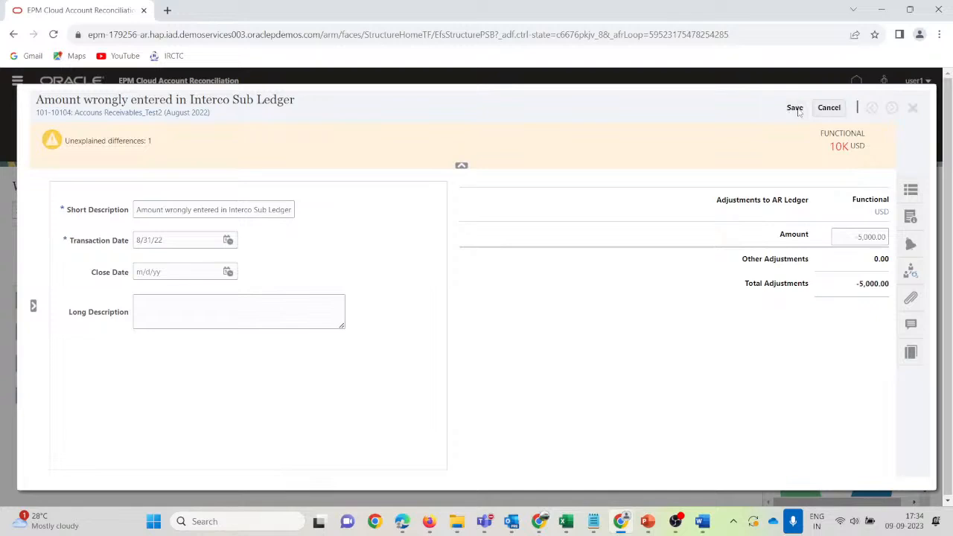
left_click(911, 326)
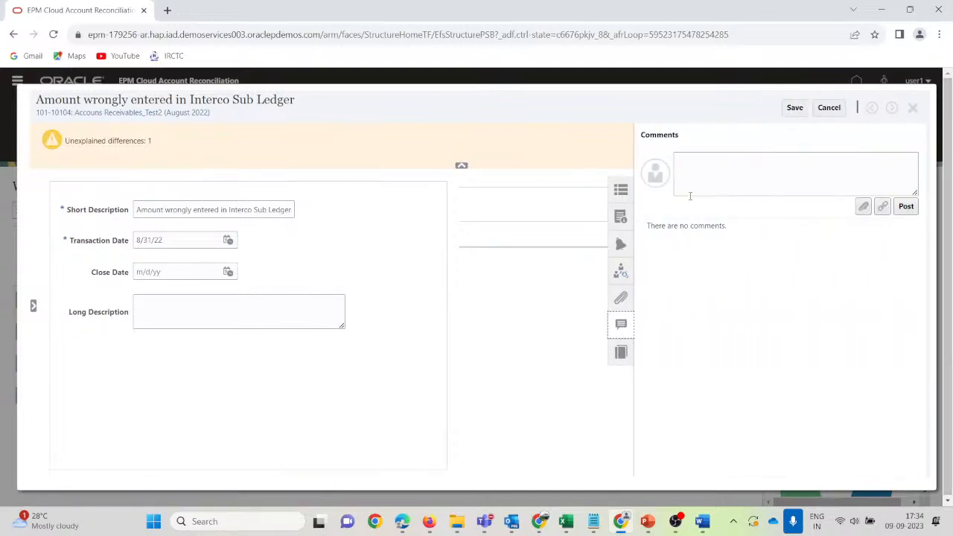
left_click(621, 274)
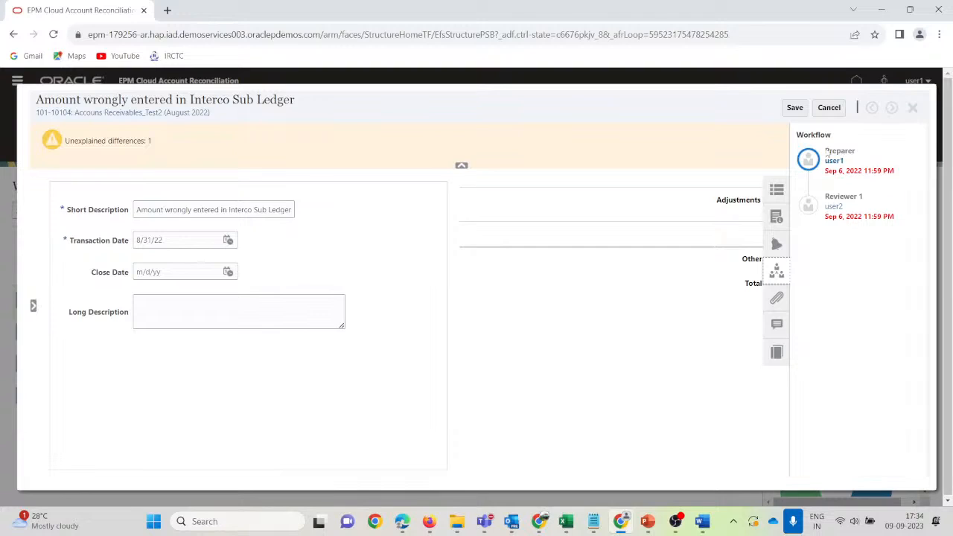
left_click(780, 329)
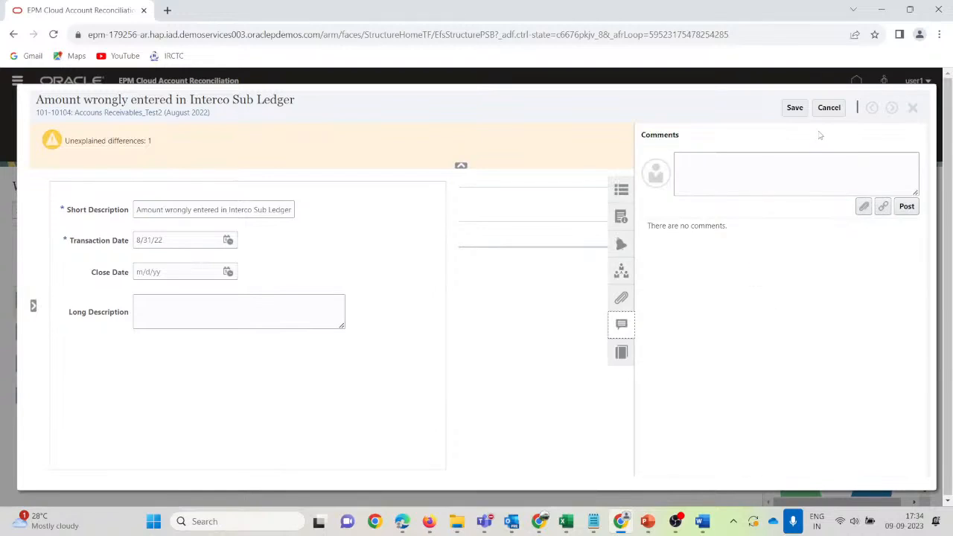
left_click(795, 109)
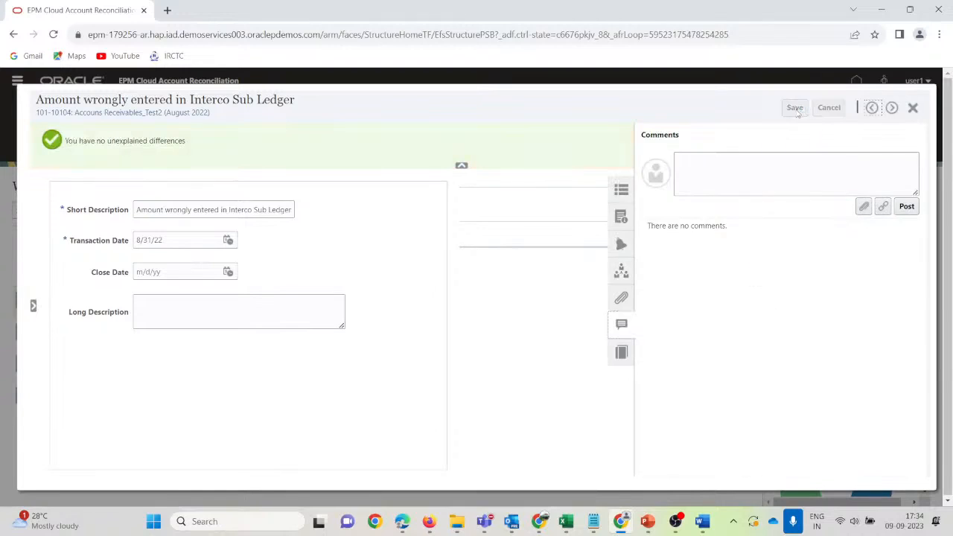
left_click(620, 324)
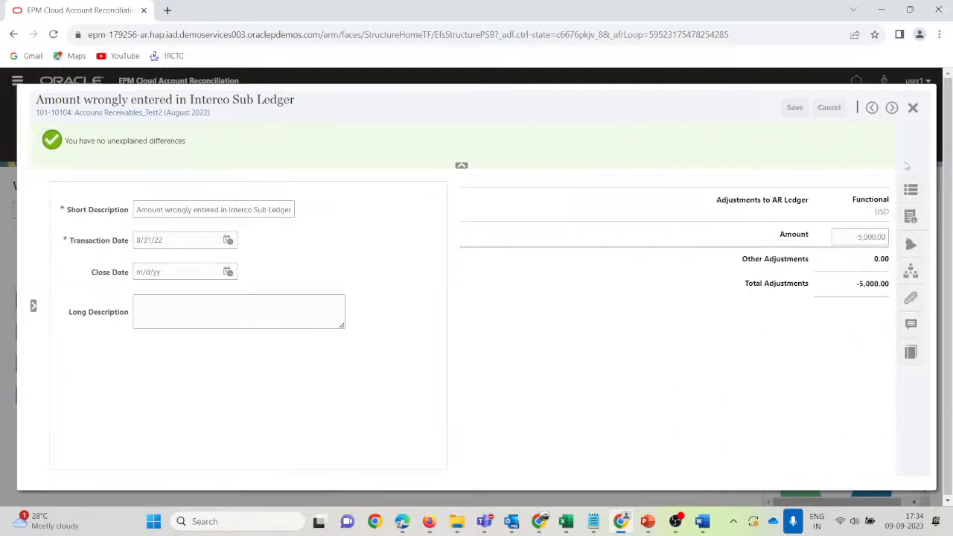
left_click(913, 110)
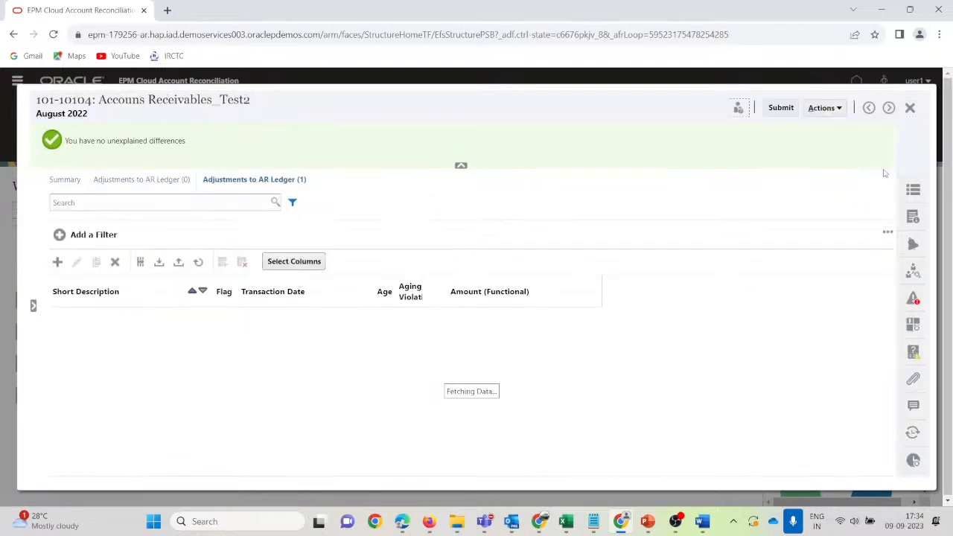
Review History, Workflow, Instructions and Properties, then start a new Adjustments to AR Ledger (0) transaction.
left_click(915, 461)
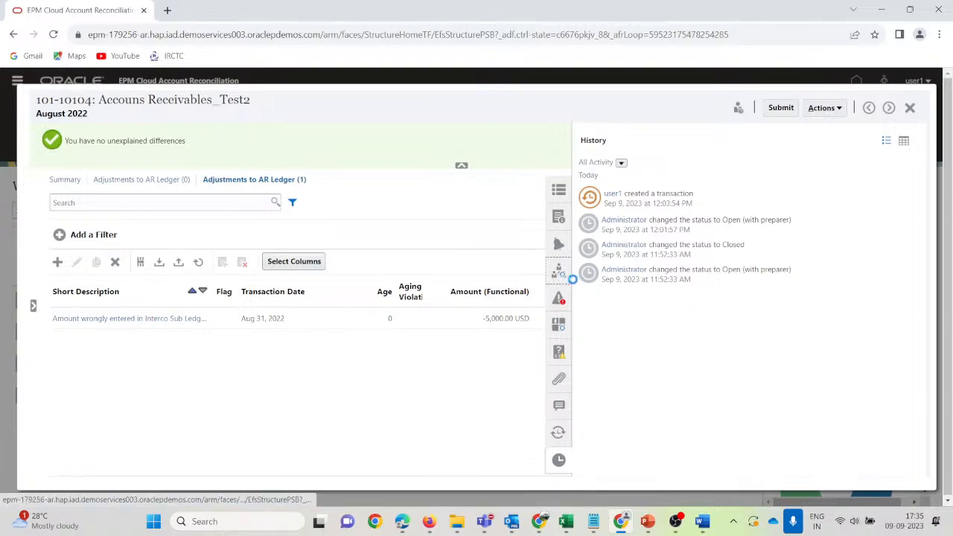
left_click(558, 271)
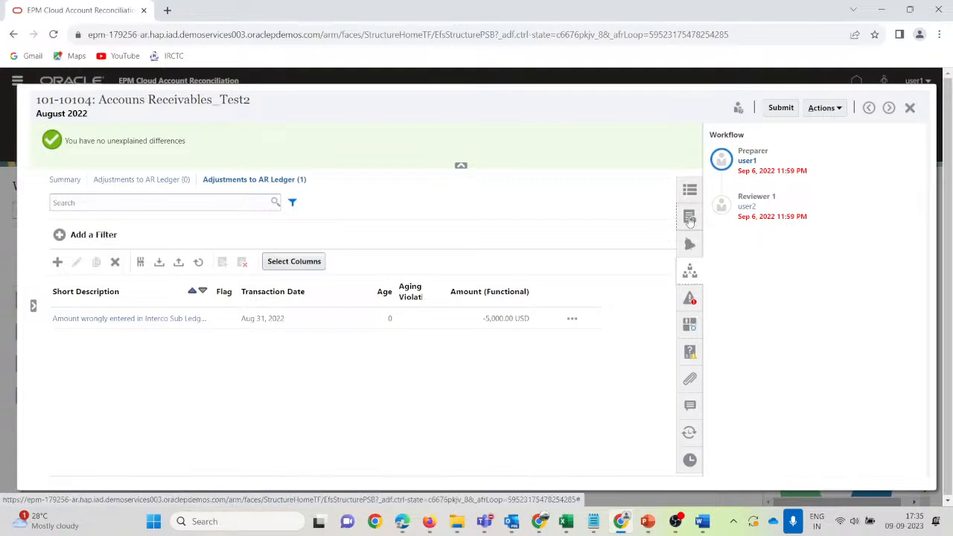
left_click(690, 218)
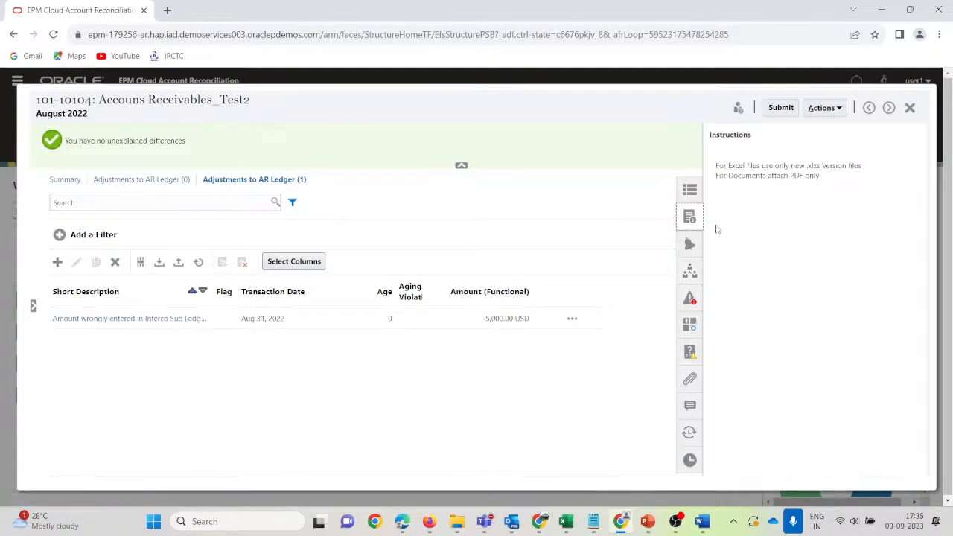
left_click(689, 192)
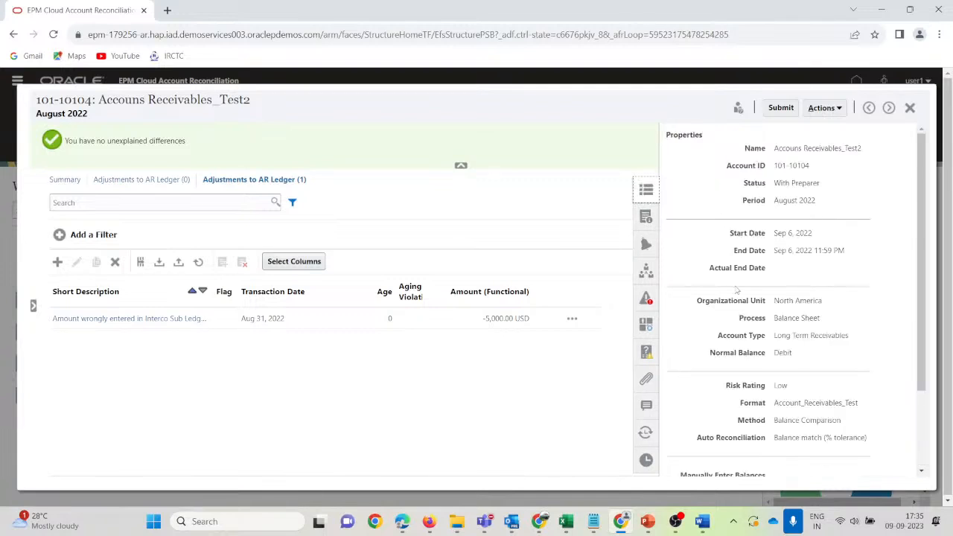
left_click(222, 381)
left_click(143, 182)
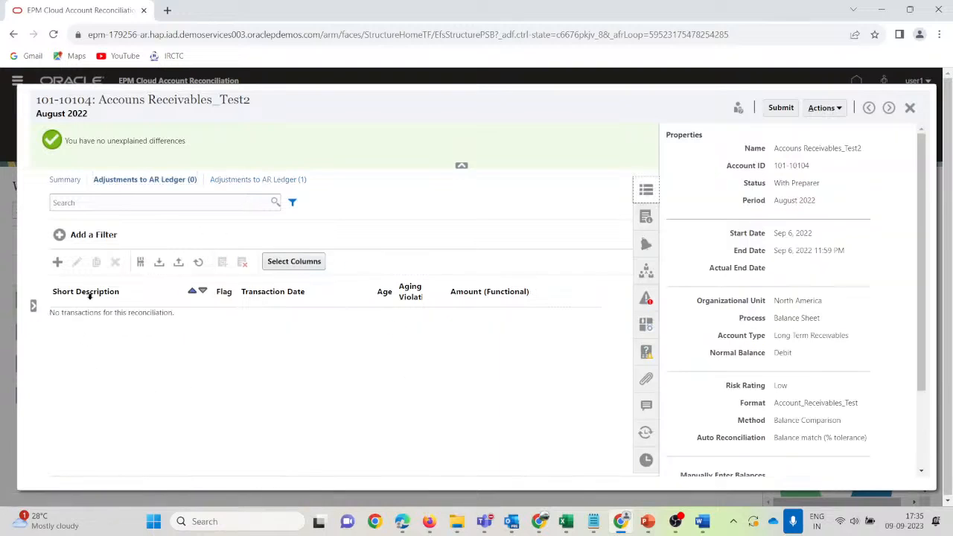
left_click(57, 262)
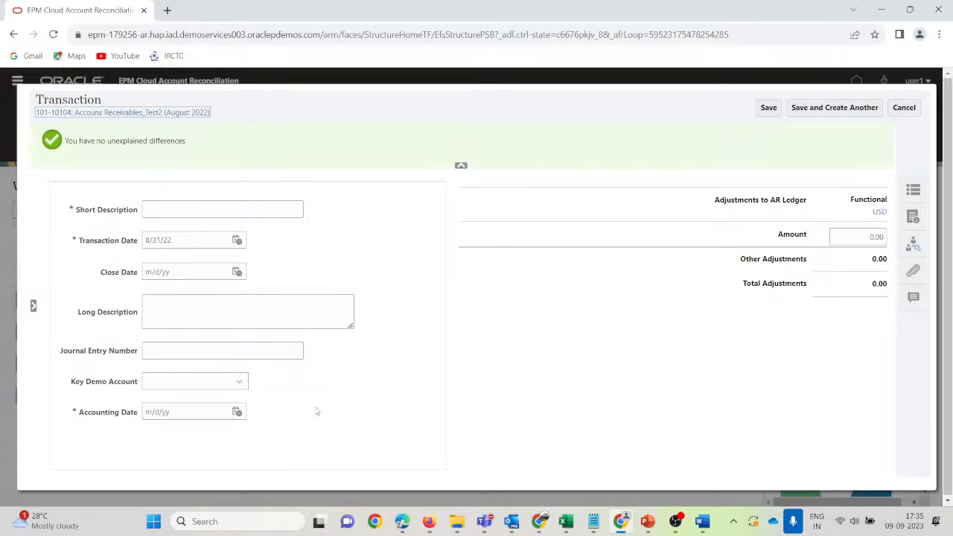
Look at the Key Demo Account choices on the blank Transaction form without changing it.
left_click(240, 381)
left_click(240, 383)
Snip the blank Transaction form into the Word document ScreenShot and return to the browser.
key("super+shift+s")
left_click_drag(34, 116, 449, 461)
left_click(702, 521)
key("ctrl+v")
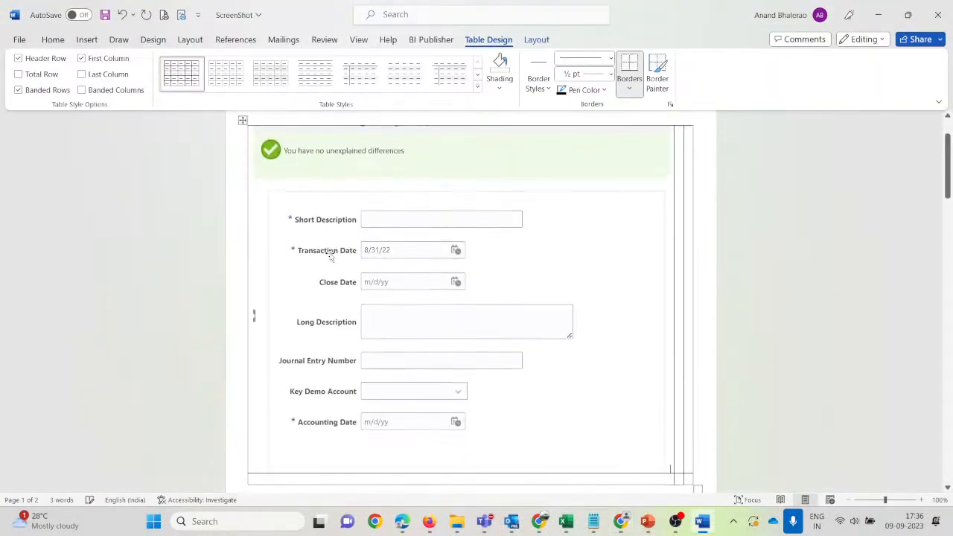
key("alt+Tab")
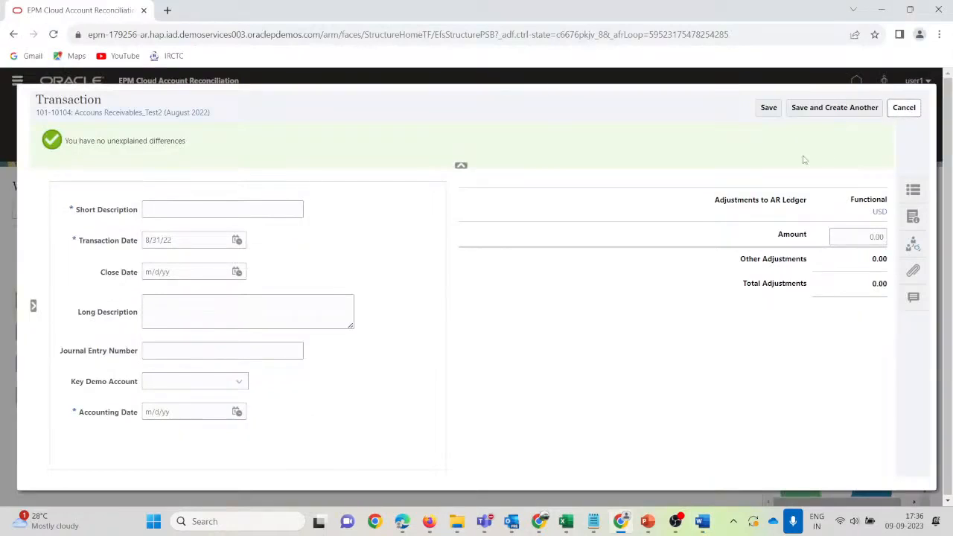
Try saving the empty transaction twice, dismiss the required-fields errors, and cancel the form.
left_click(768, 108)
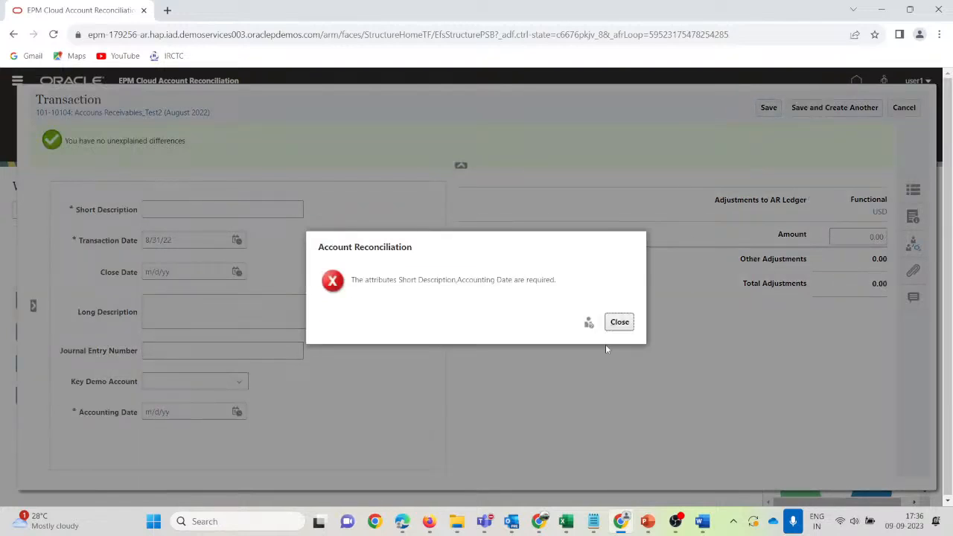
left_click(622, 325)
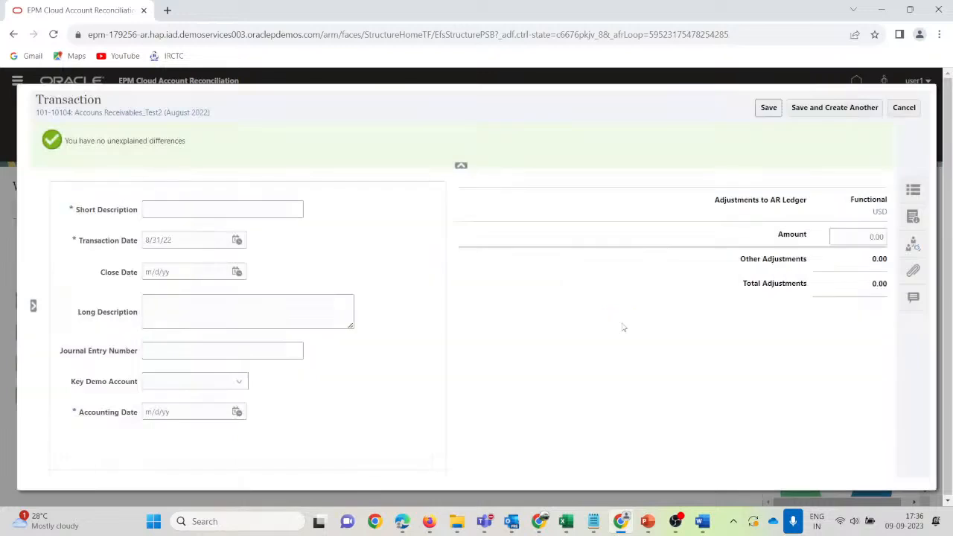
left_click(766, 110)
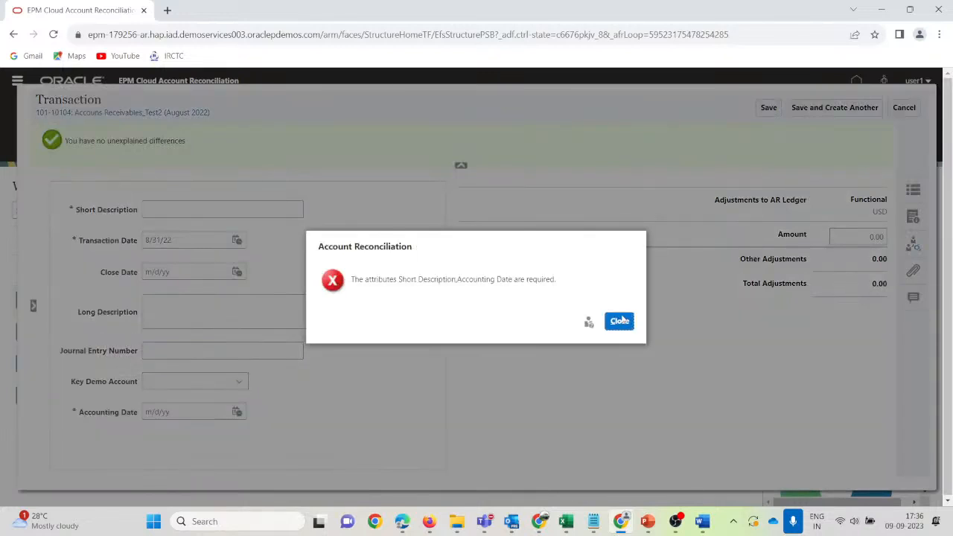
left_click(620, 321)
left_click(906, 107)
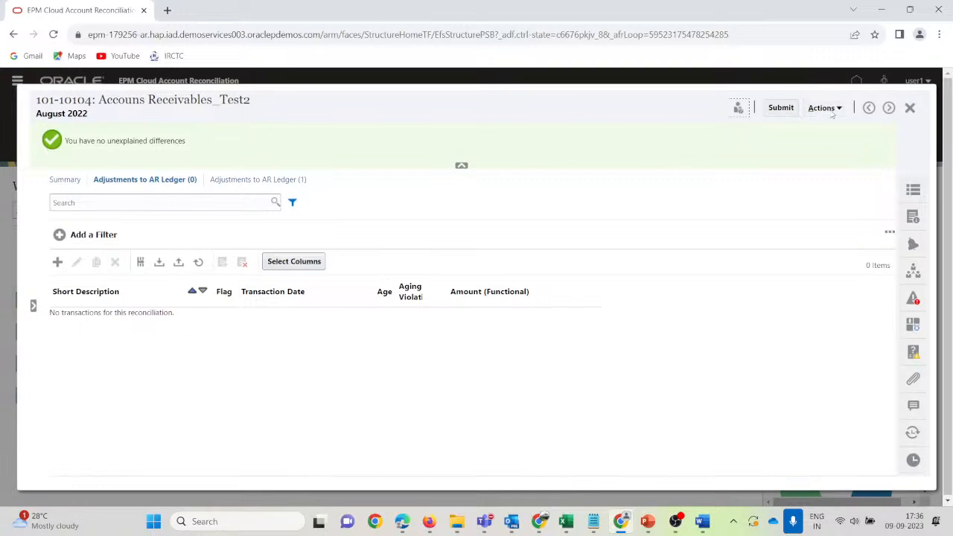
Request reassignment of the preparer role to another user, justified as 'urgent'.
left_click(823, 108)
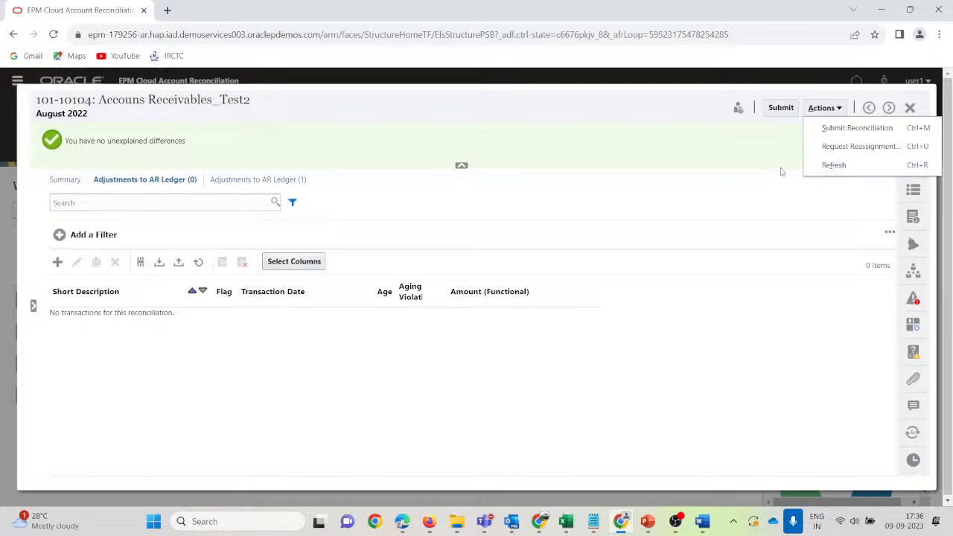
left_click(854, 151)
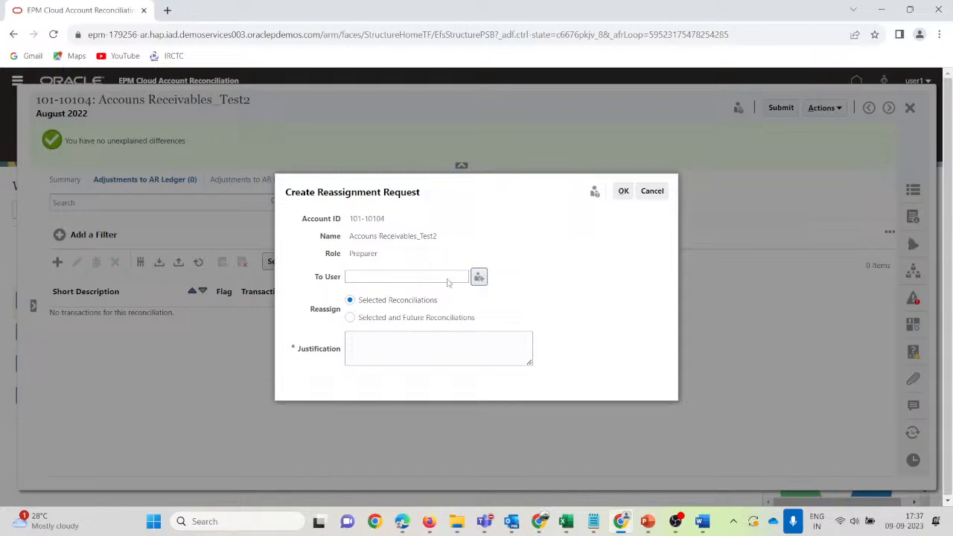
left_click(479, 277)
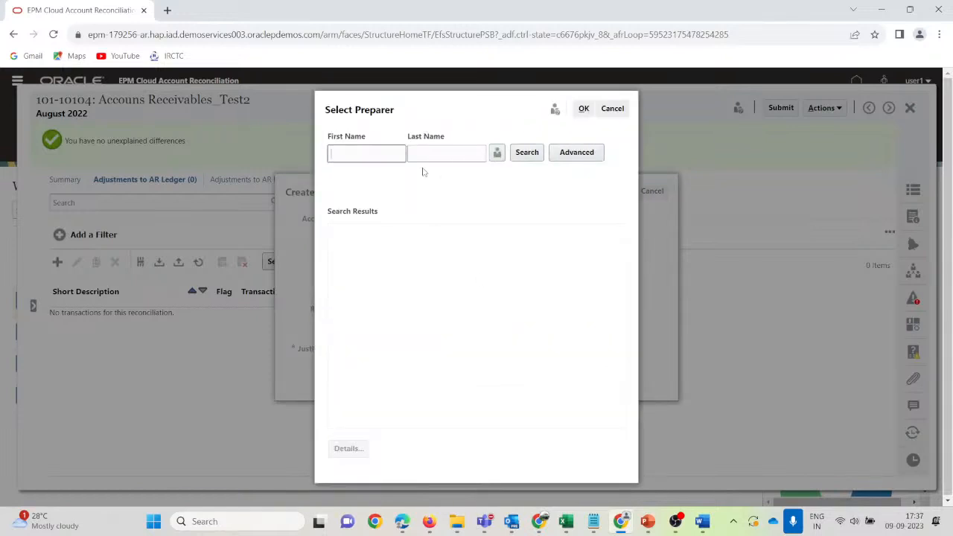
type("user")
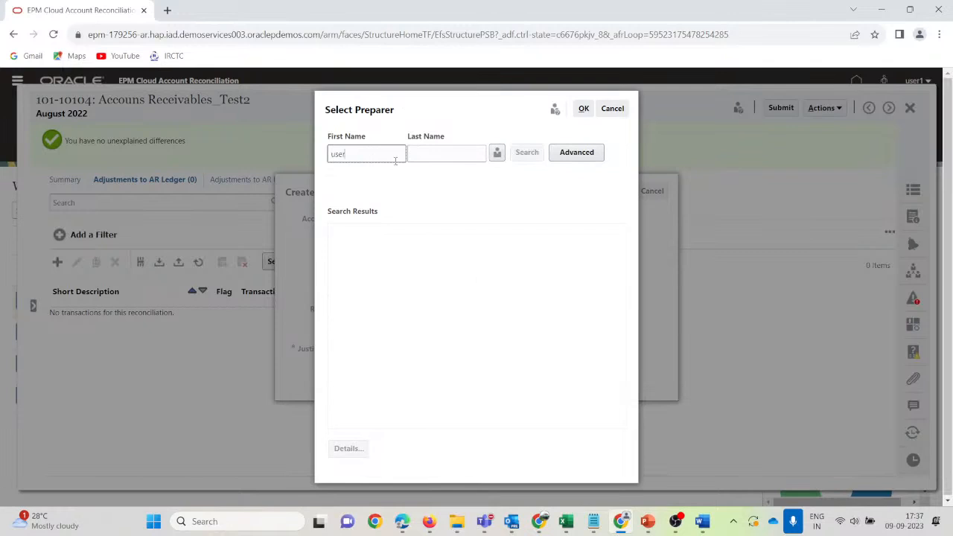
key("Return")
left_click(379, 257)
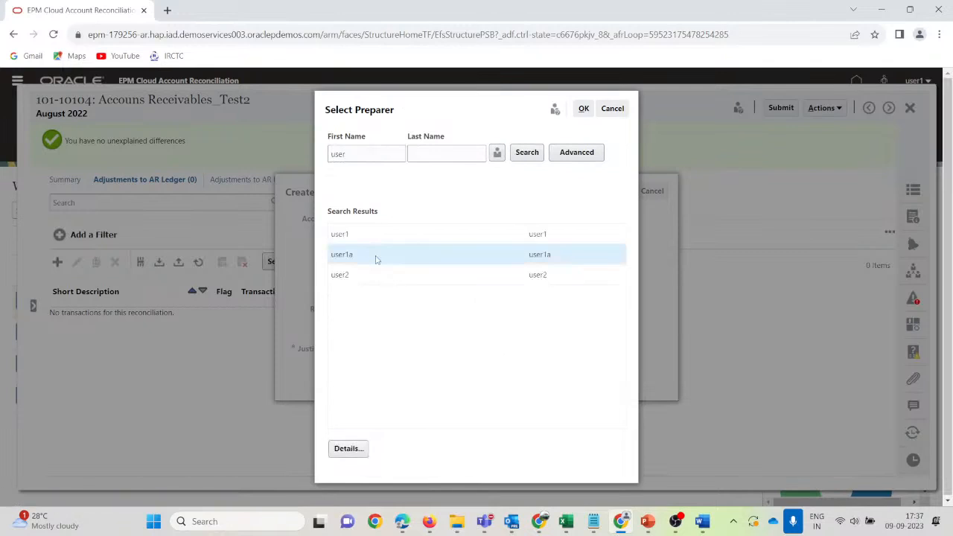
left_click(583, 111)
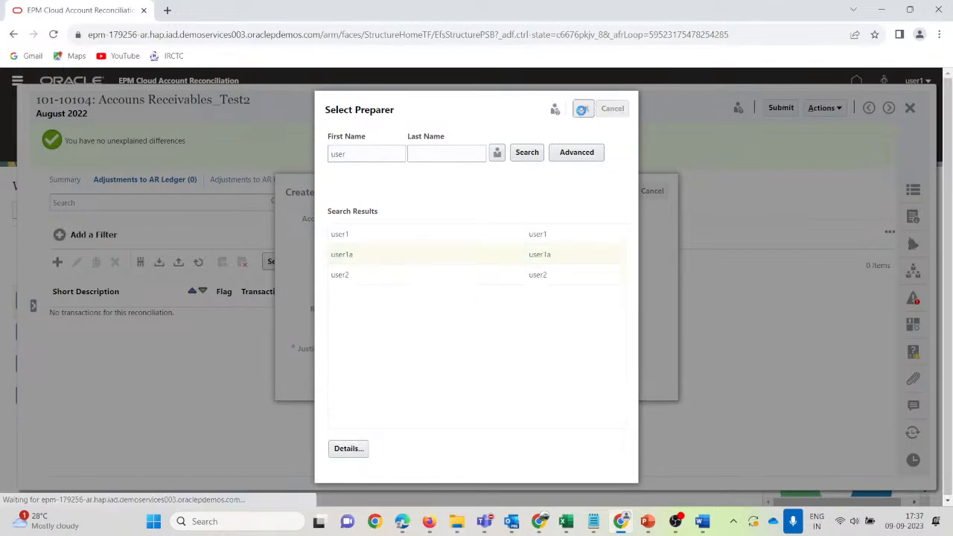
left_click(382, 351)
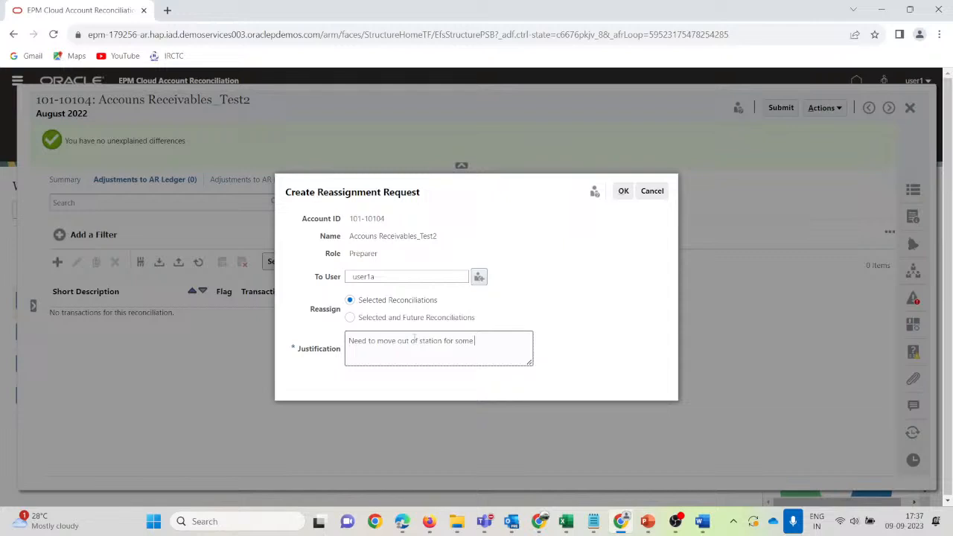
type("urgent need")
left_click_drag(353, 228, 390, 223)
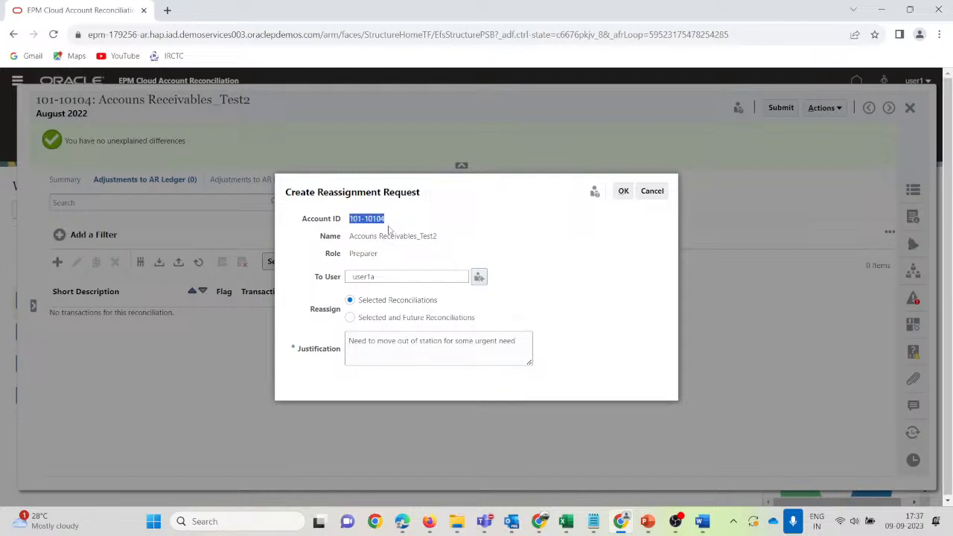
left_click(623, 197)
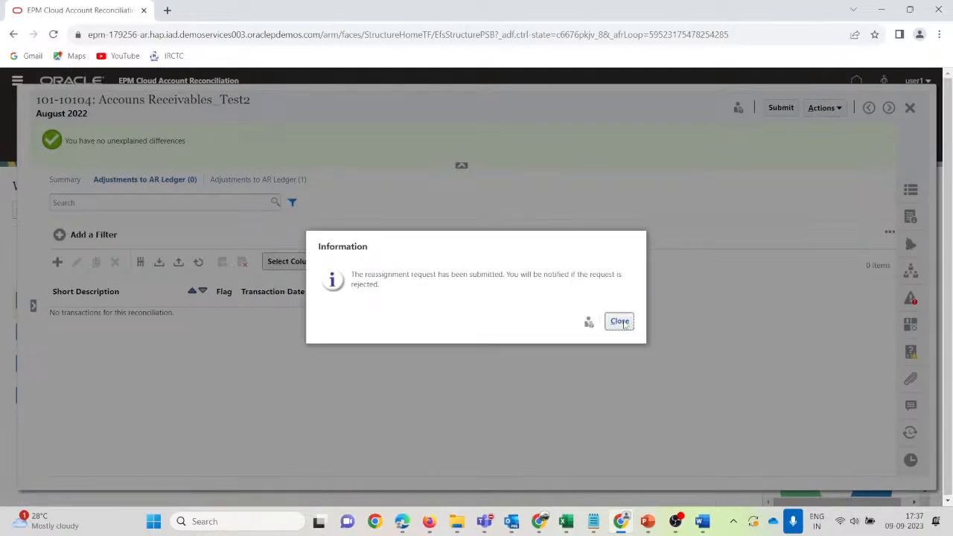
left_click(619, 321)
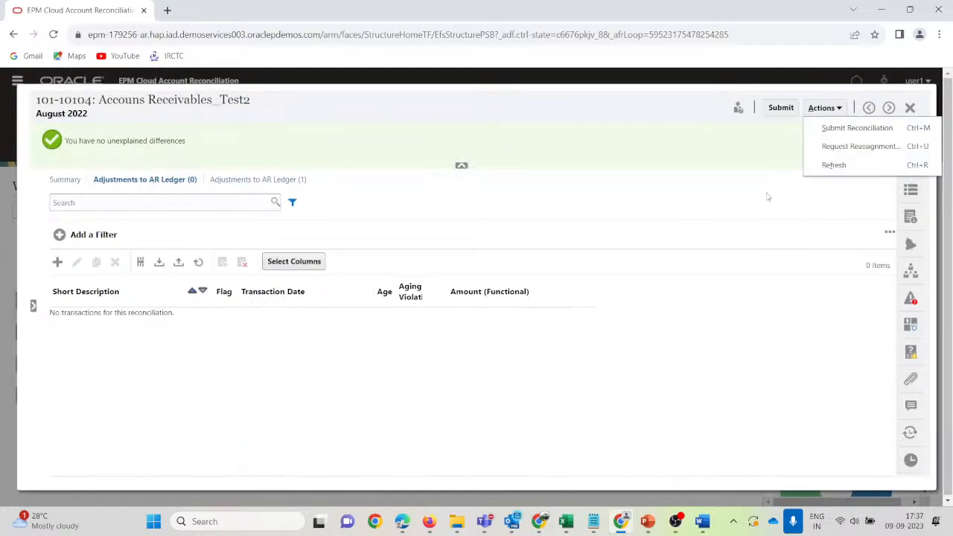
Refresh the reconciliation from the Actions menu.
left_click(730, 201)
left_click(839, 108)
left_click(826, 164)
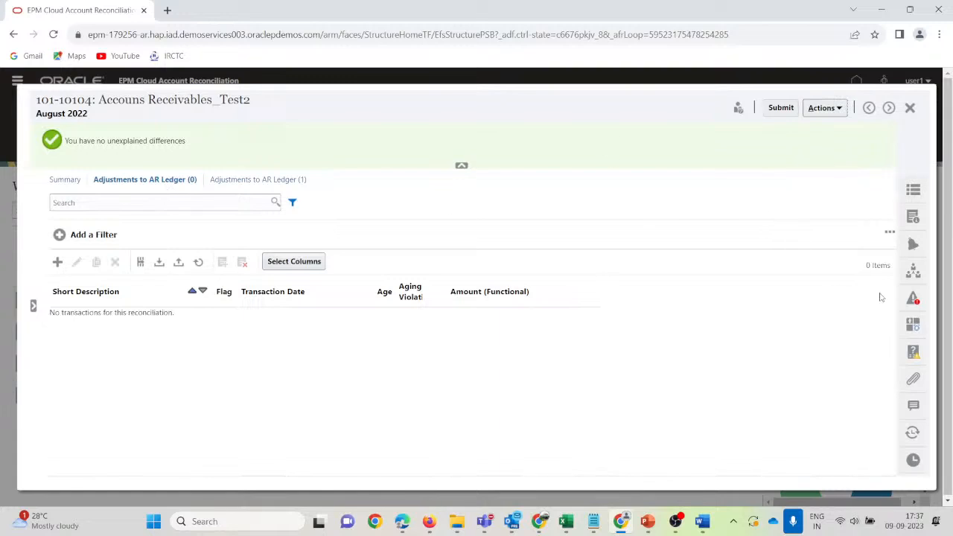
Check the preparer and reviewer in Workflow, close the reconciliation, and switch to the administrator's window.
left_click(913, 271)
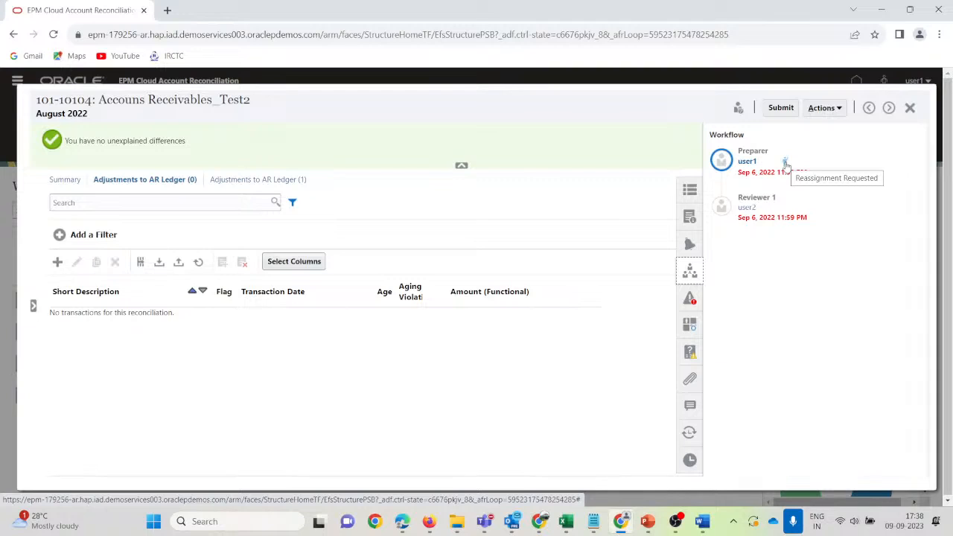
left_click(910, 109)
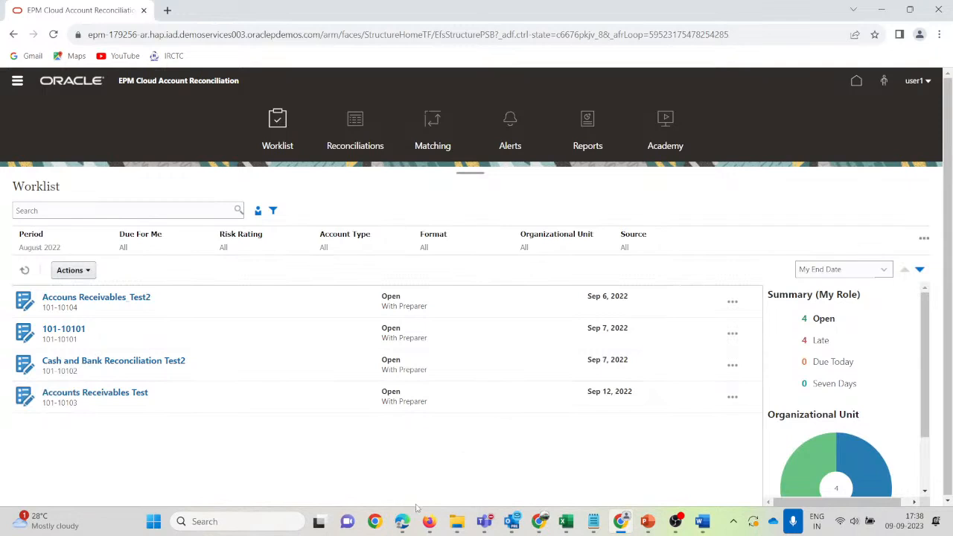
mouse_move(428, 521)
left_click(393, 469)
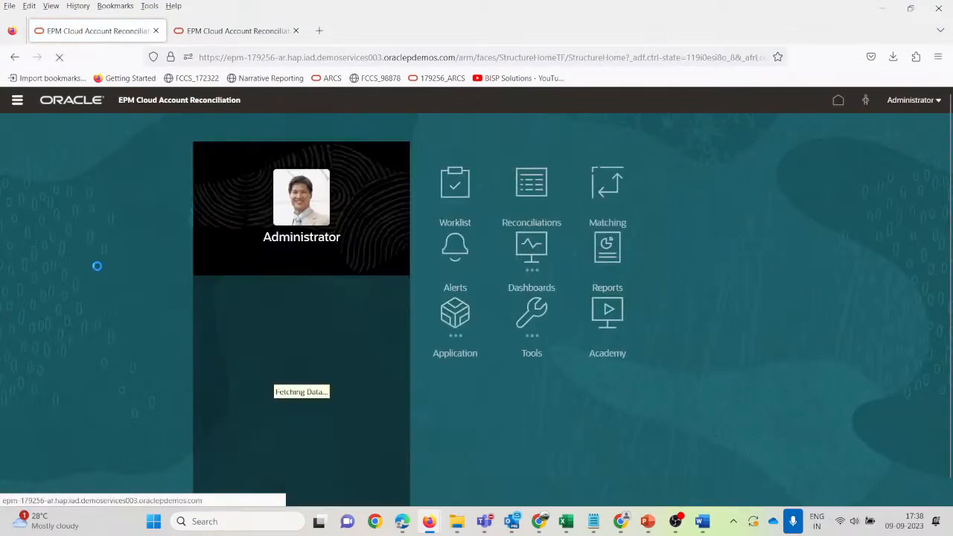
Open the pending reassignment request from the administrator's Worklist and set its status to Approve.
left_click(446, 192)
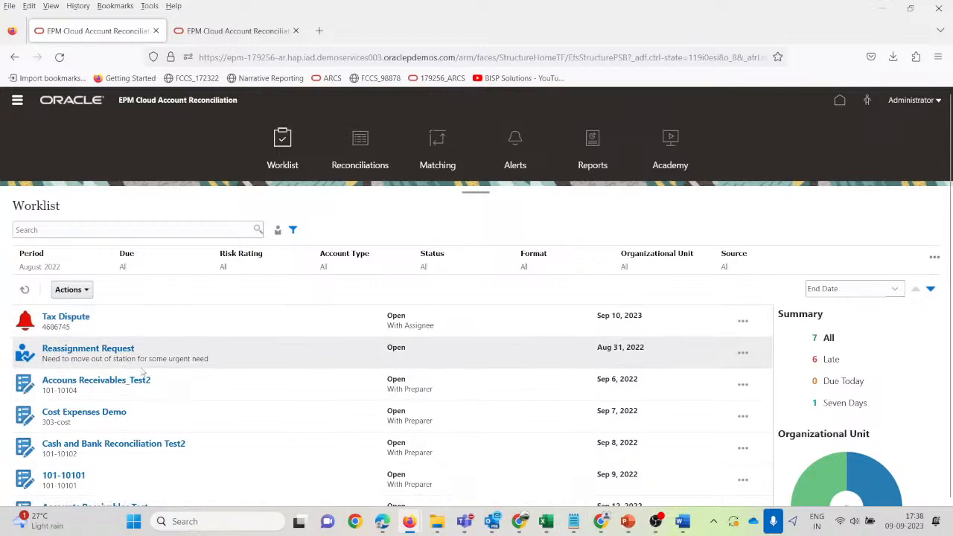
left_click(119, 349)
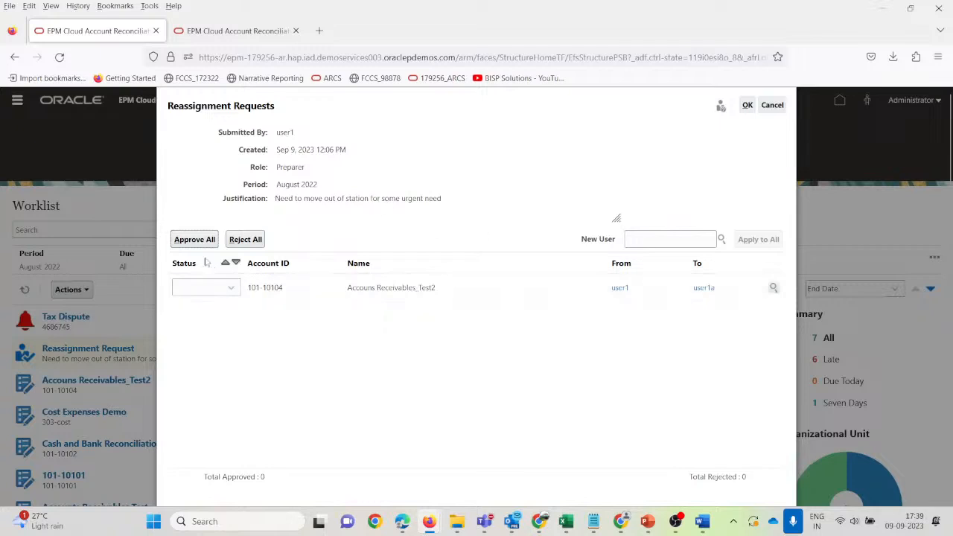
left_click(237, 288)
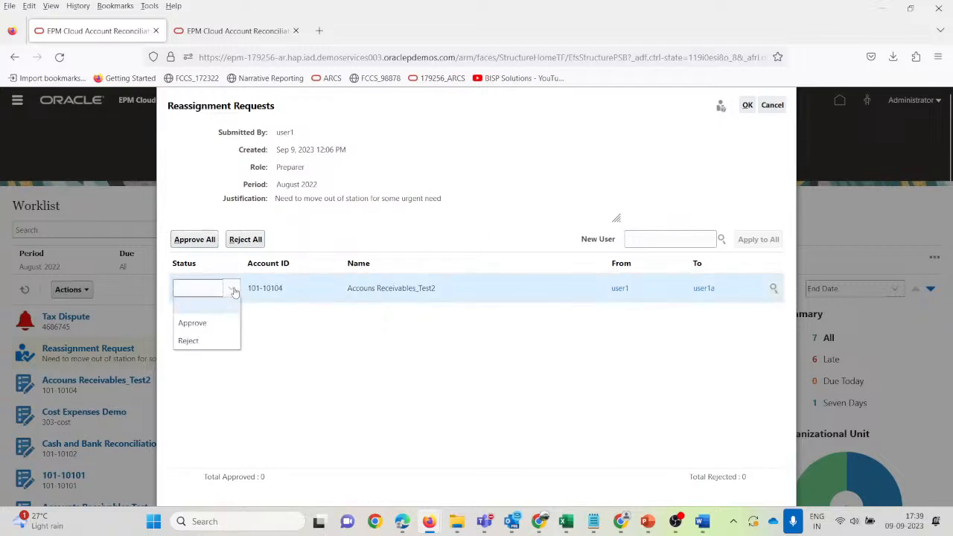
left_click(212, 325)
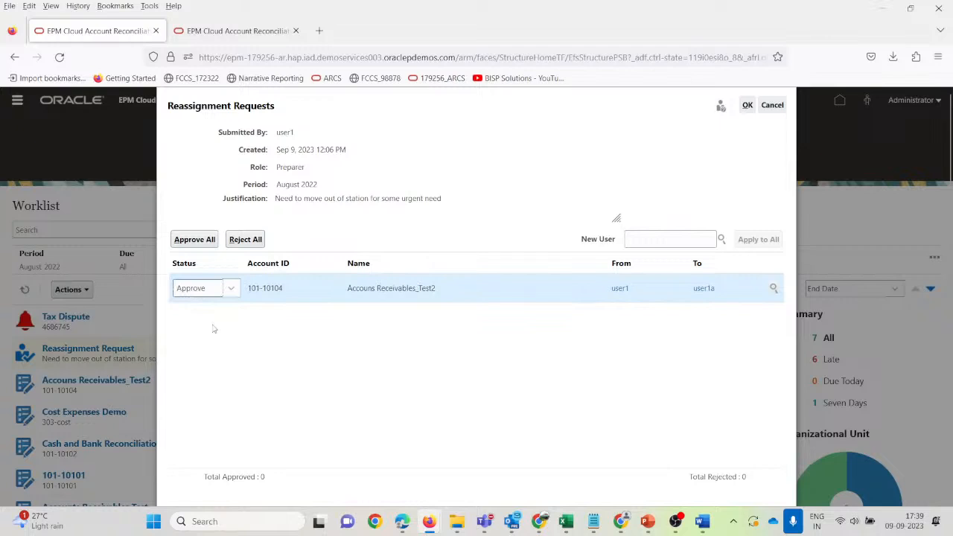
left_click(231, 291)
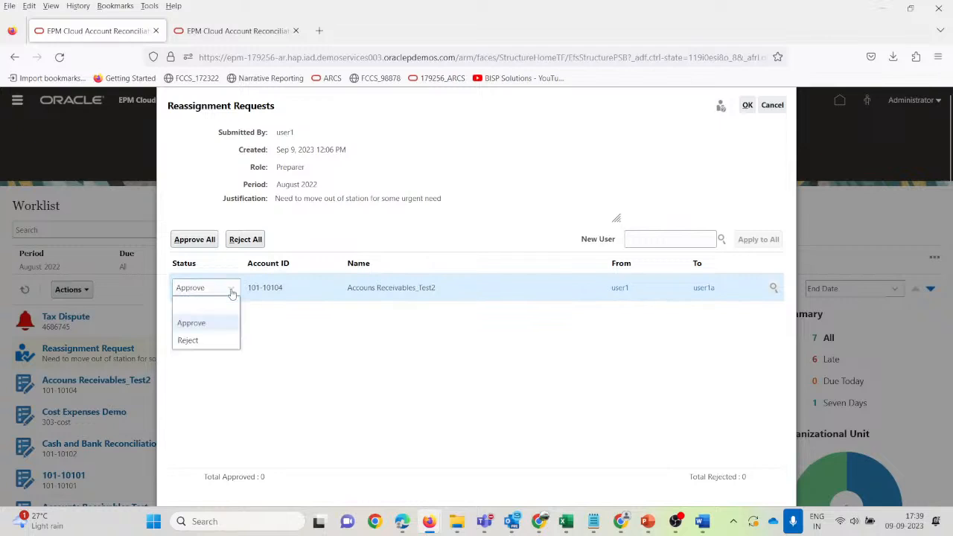
left_click(231, 292)
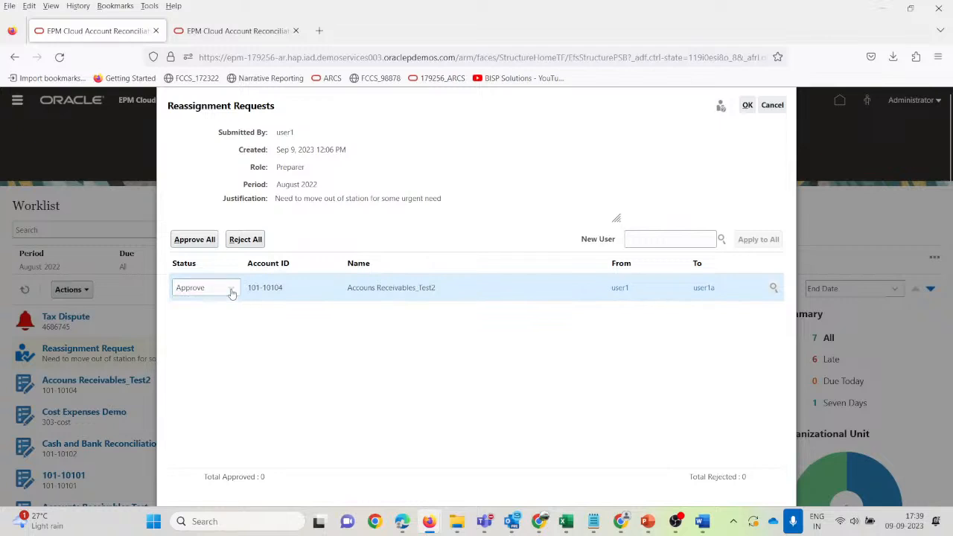
Leave the new preparer unchanged, confirm the approval, and return to the preparer's window.
left_click(661, 237)
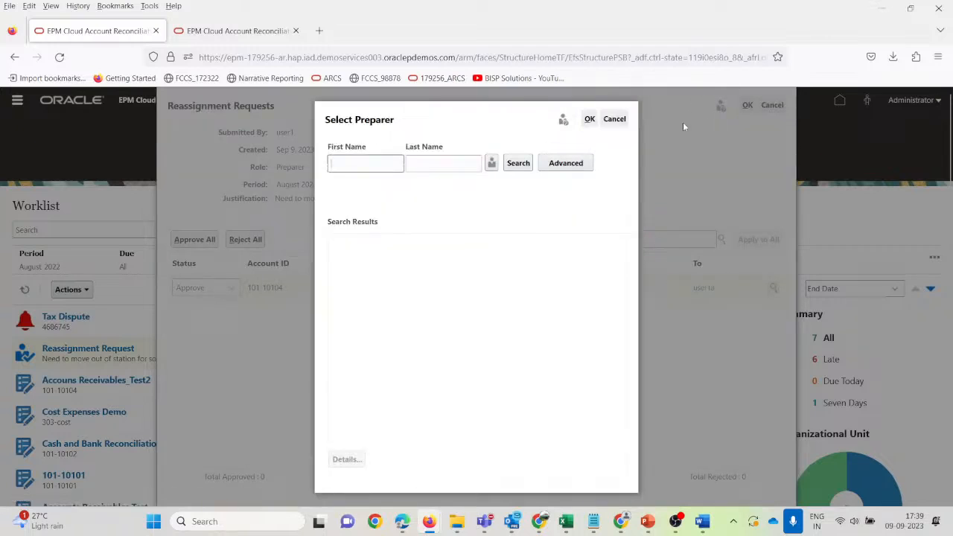
left_click(614, 121)
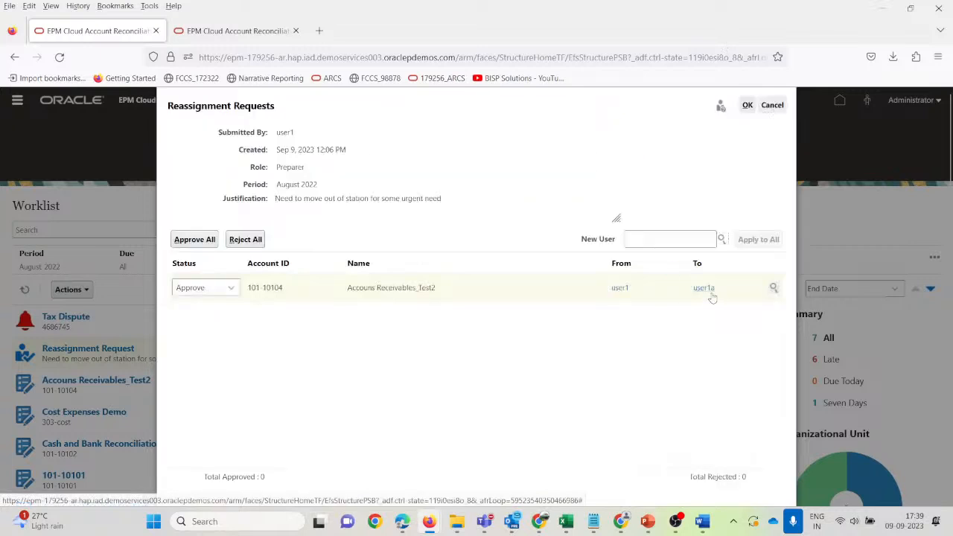
left_click(692, 239)
left_click(612, 121)
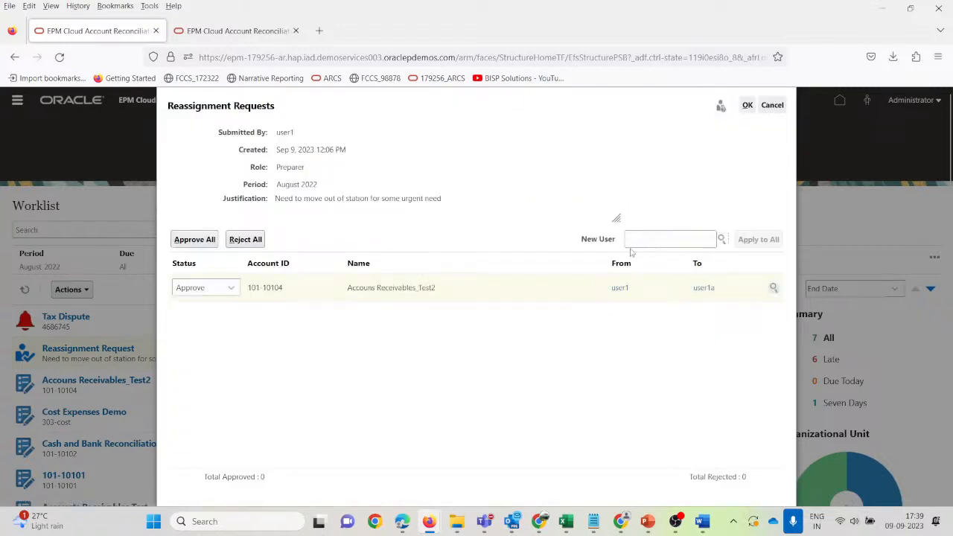
left_click(747, 105)
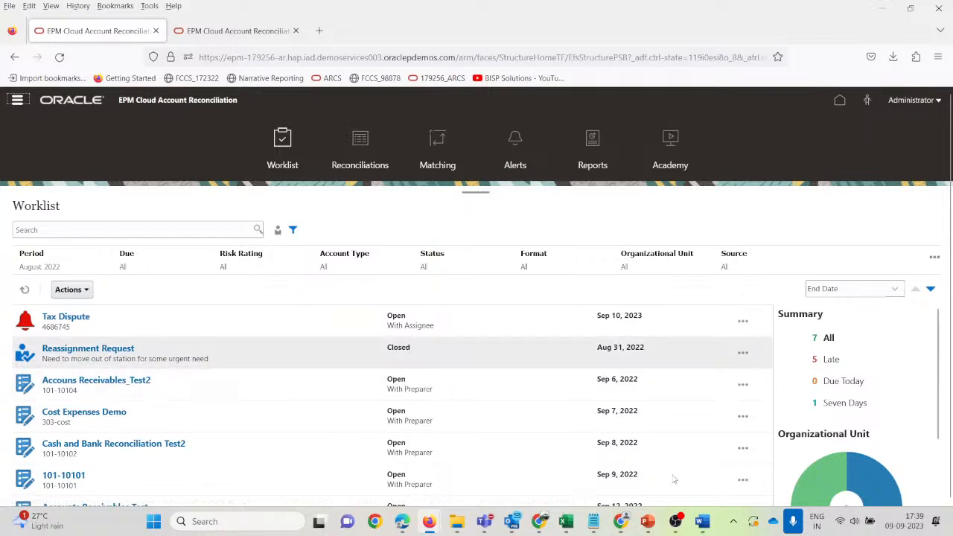
mouse_move(638, 527)
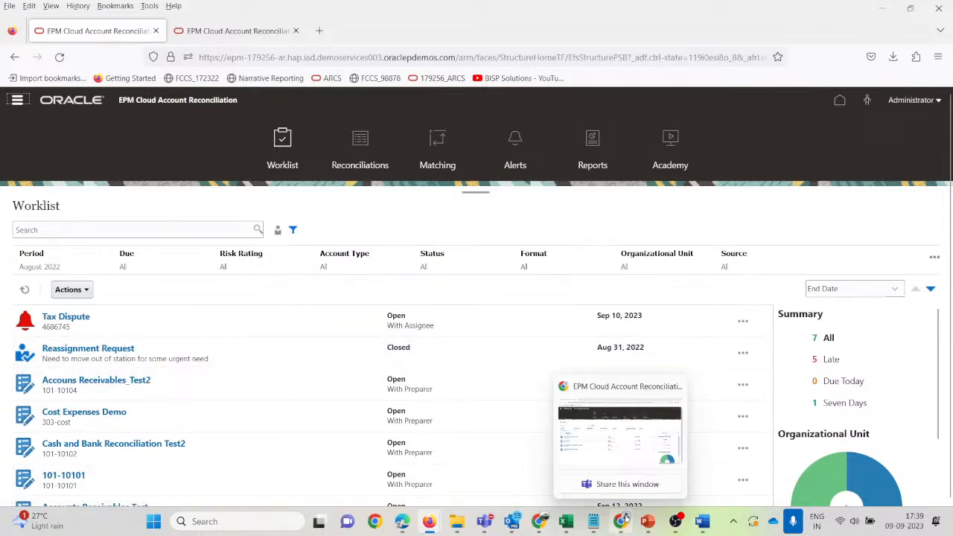
left_click(639, 425)
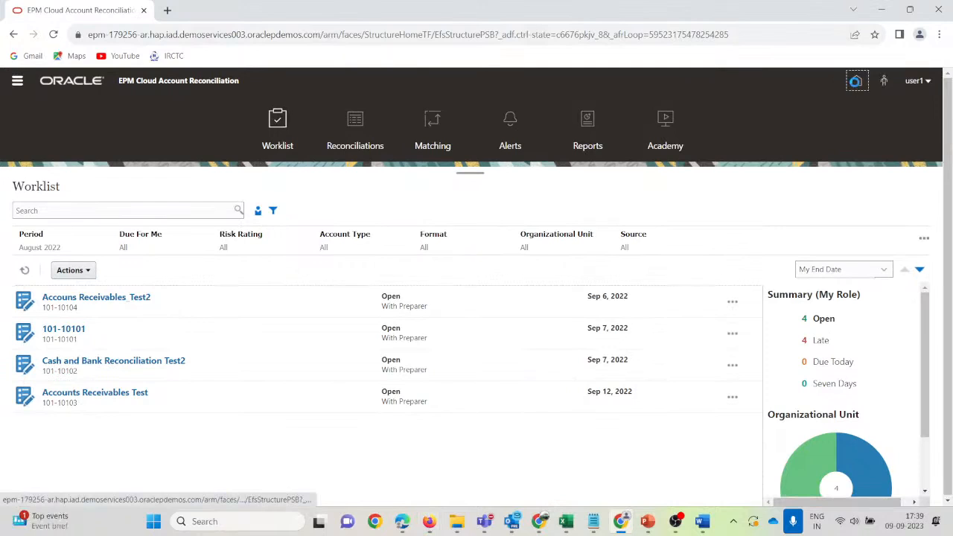
Open the Worklist from Home and clear all filters to see 101-10101 to 101-10103.
left_click(856, 80)
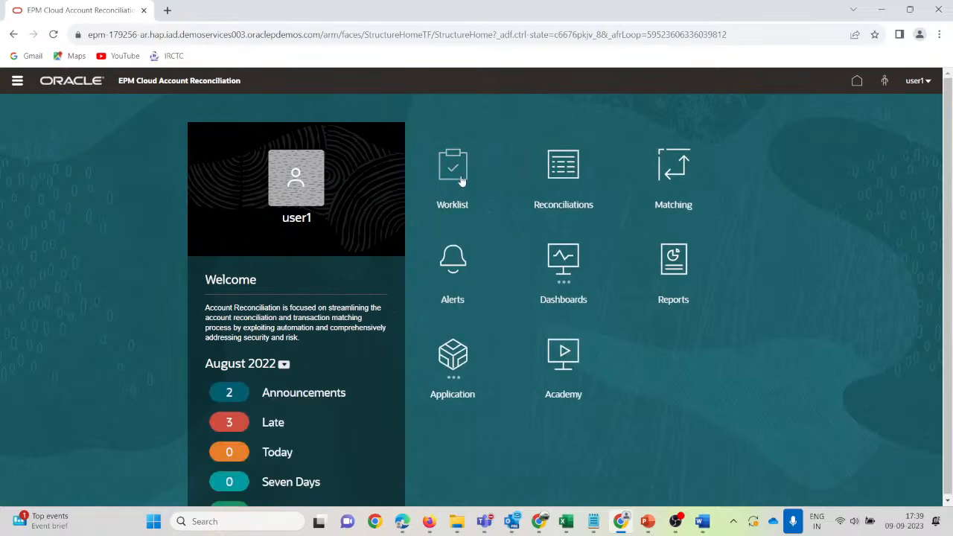
left_click(453, 167)
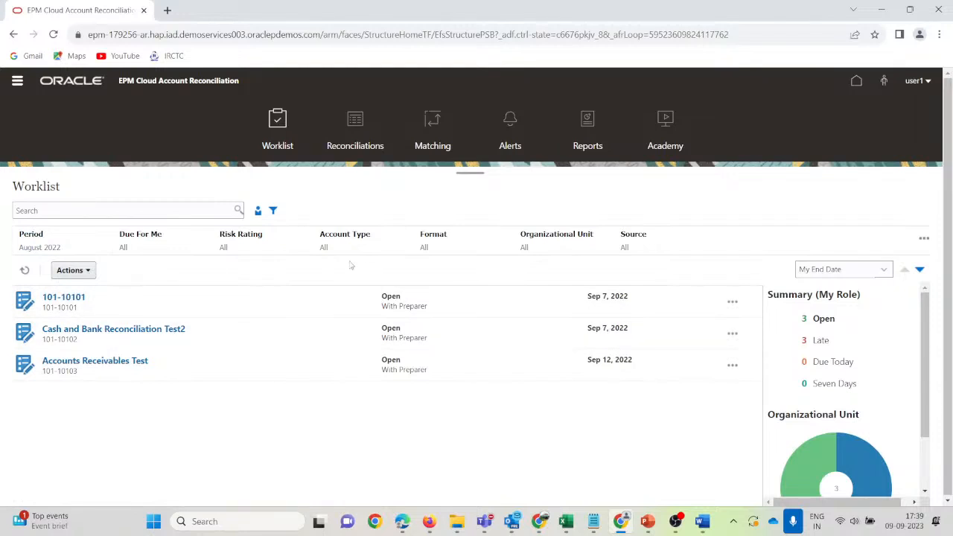
left_click(66, 211)
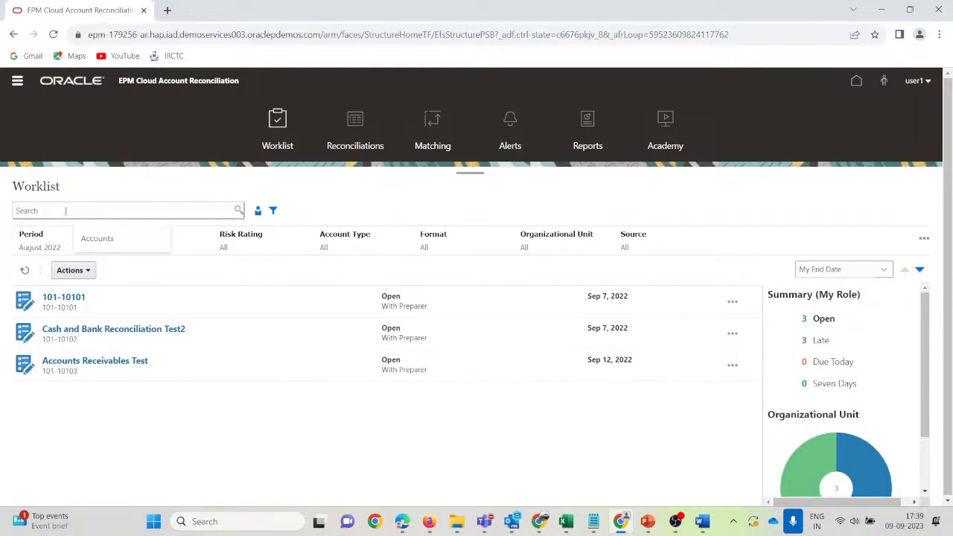
left_click(923, 239)
left_click(878, 256)
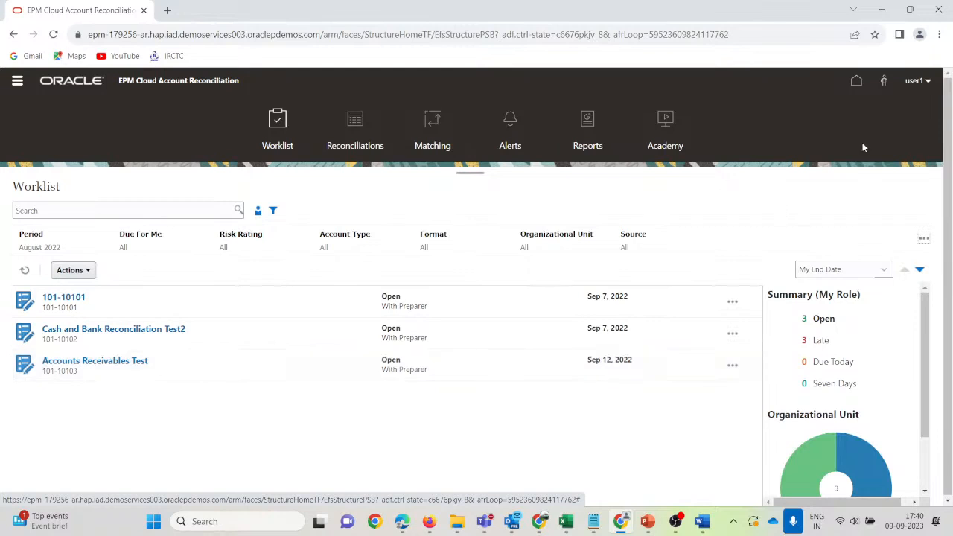
Sign out of the current user's session.
left_click(930, 81)
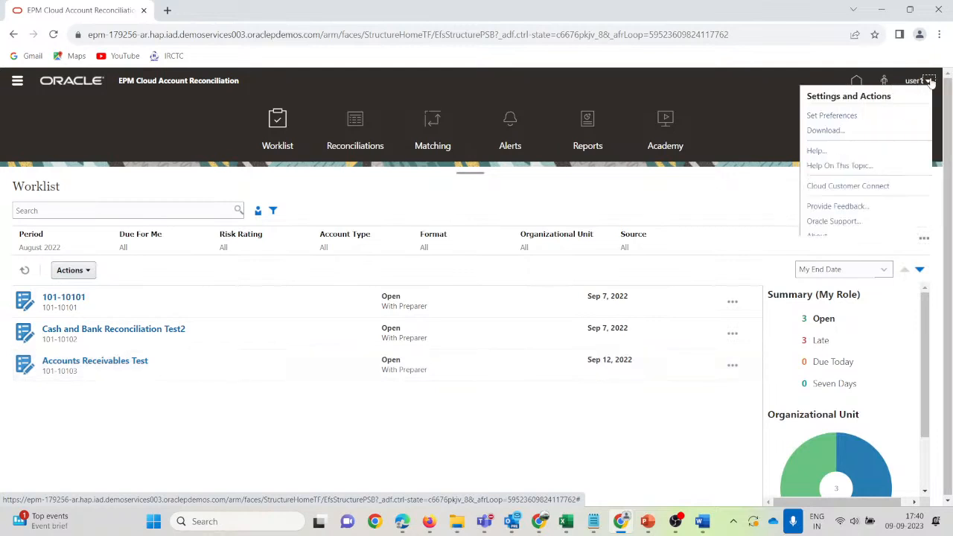
left_click(793, 256)
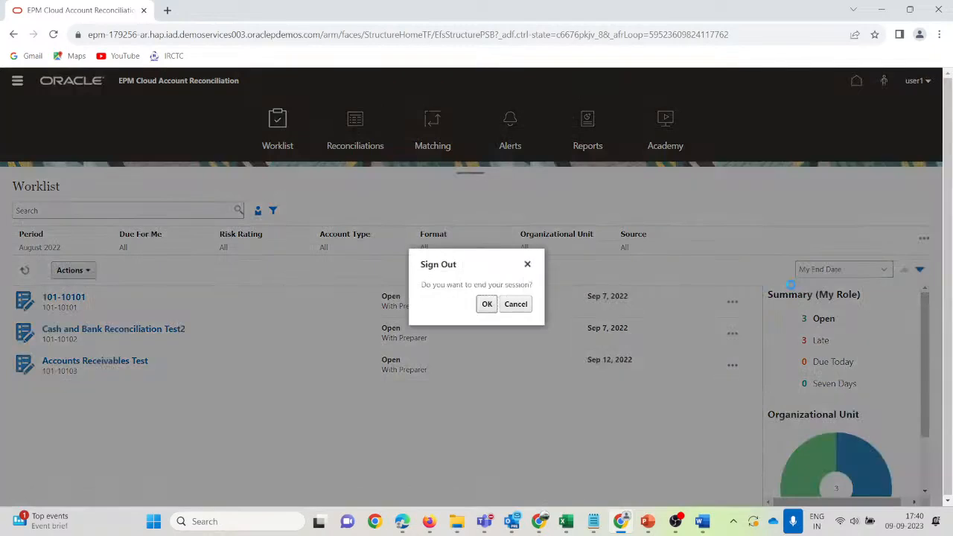
left_click(488, 305)
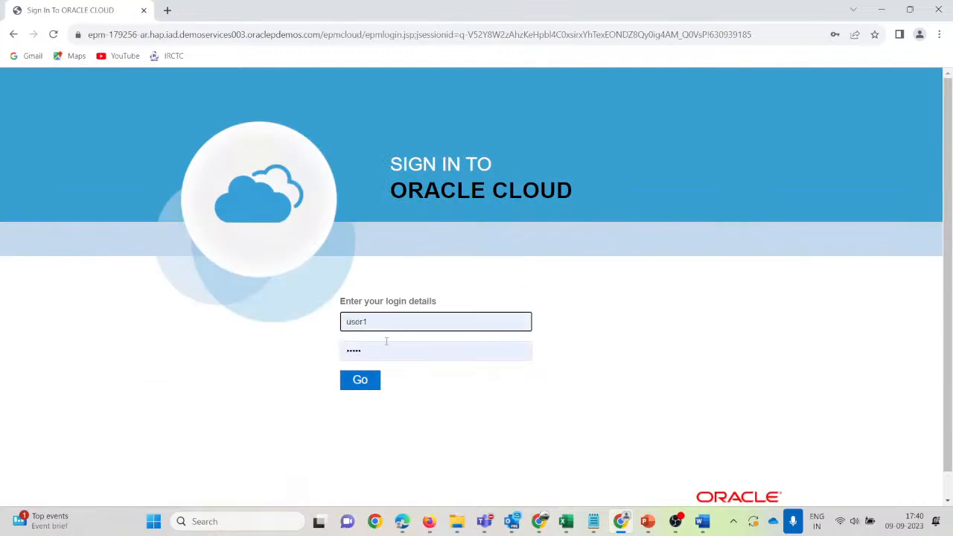
Sign in with the new preparer's username and password, dismissing the browser's password warning.
left_click(391, 319)
type("a")
key("Tab")
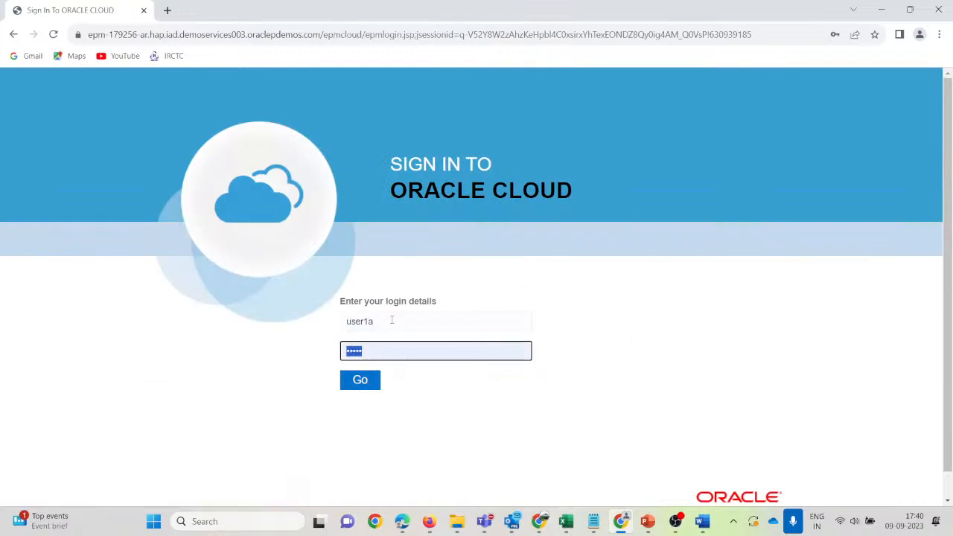
type("******")
left_click(356, 387)
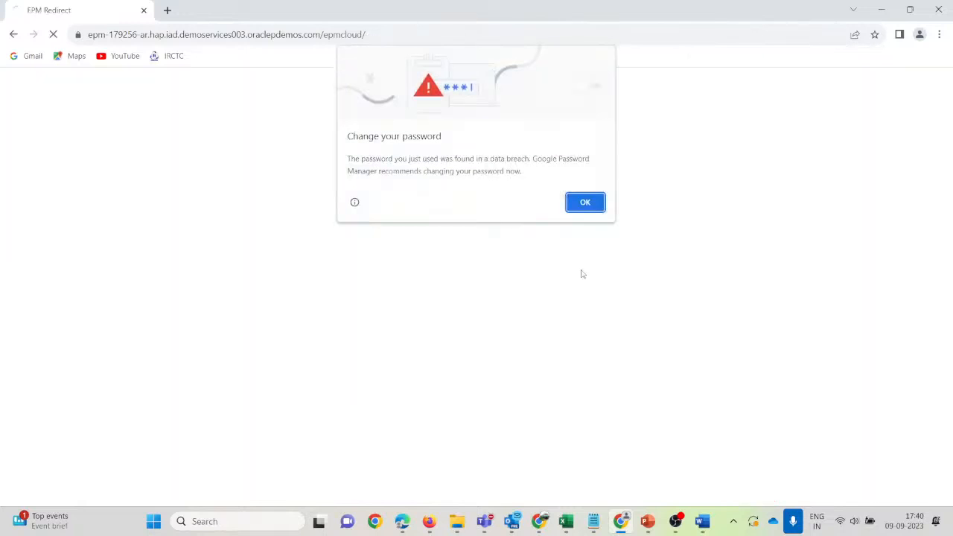
left_click(585, 208)
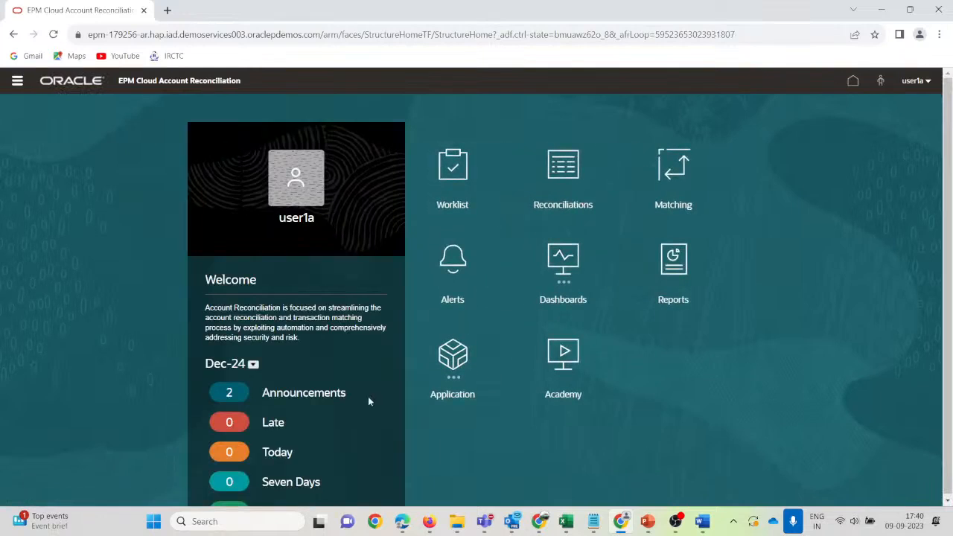
Switch the period to August 2022, show Late items, and open Accouns Receivables_Test2 (101-10104).
left_click(253, 363)
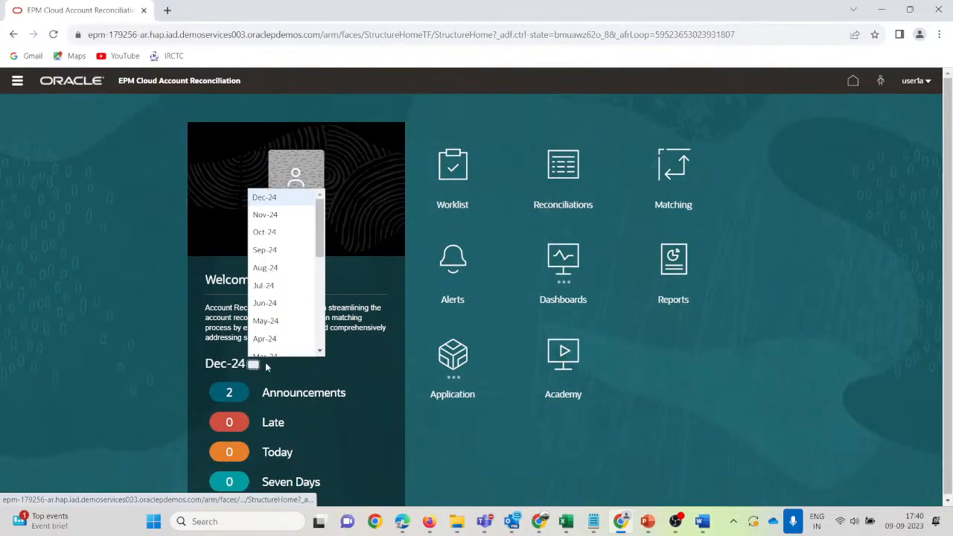
scroll(298, 305, "down", 3)
scroll(298, 305, "down", 3)
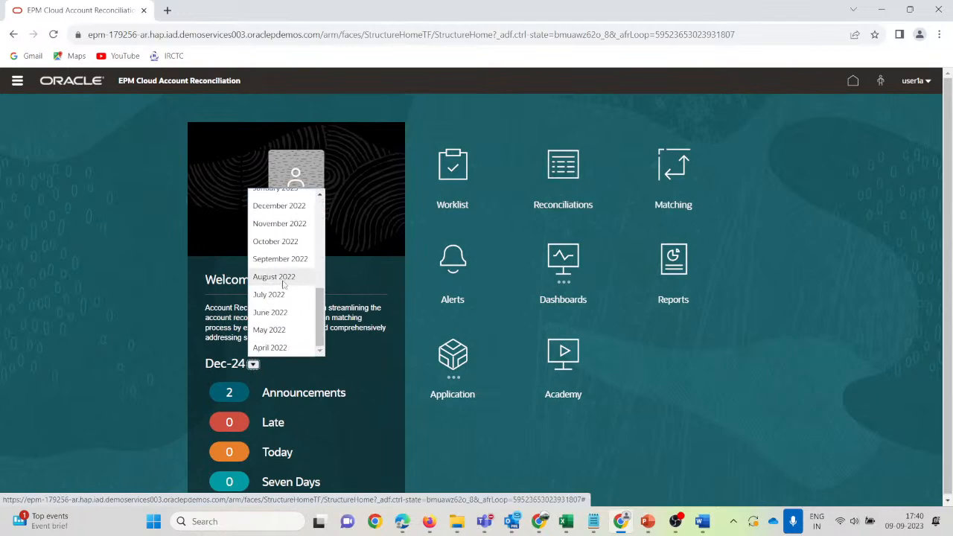
left_click(287, 276)
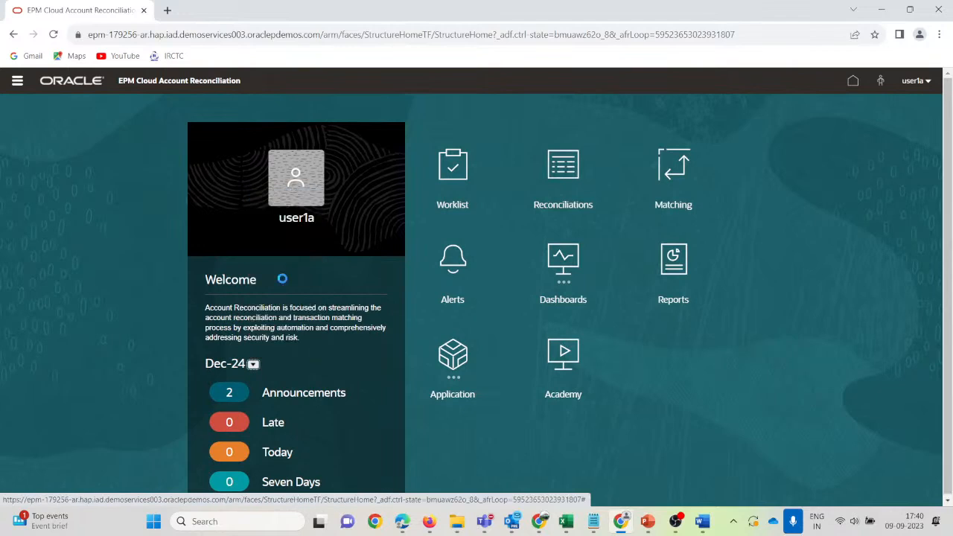
left_click(277, 427)
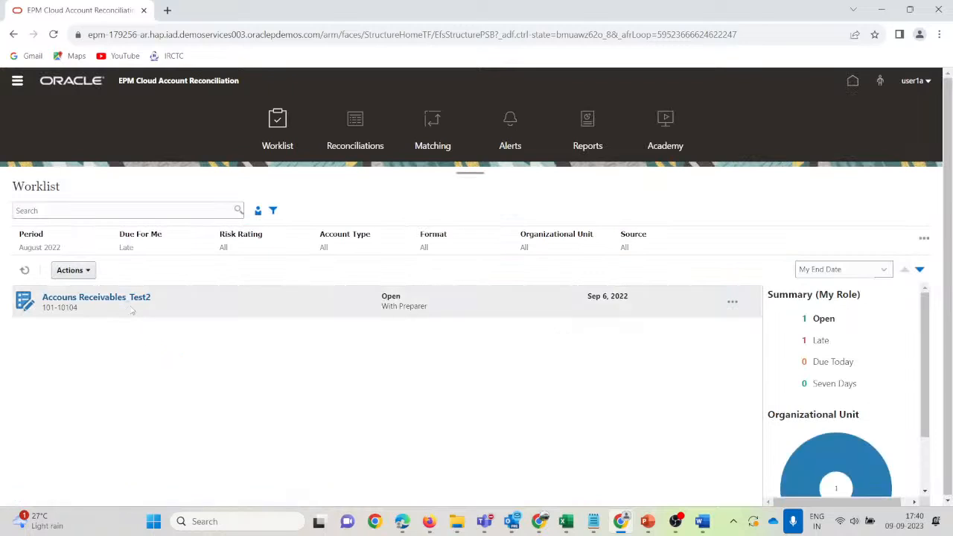
left_click(104, 300)
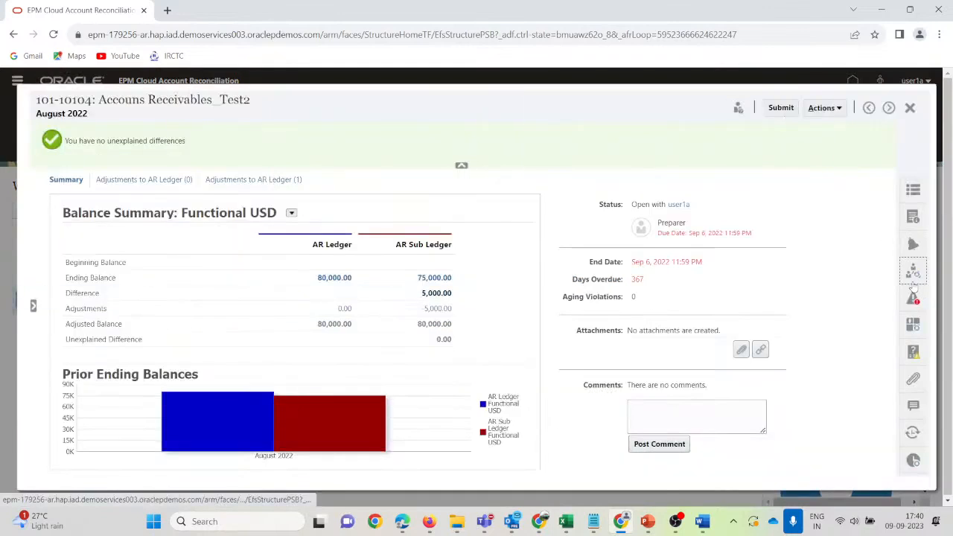
Check the reconciliation's current preparer and reviewer and review its activity history.
left_click(912, 272)
left_click(690, 461)
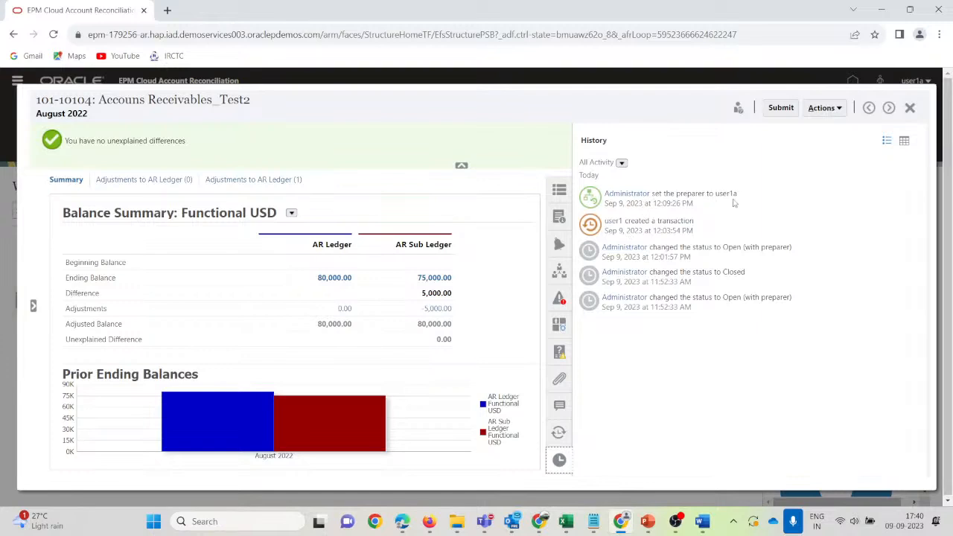
left_click(559, 459)
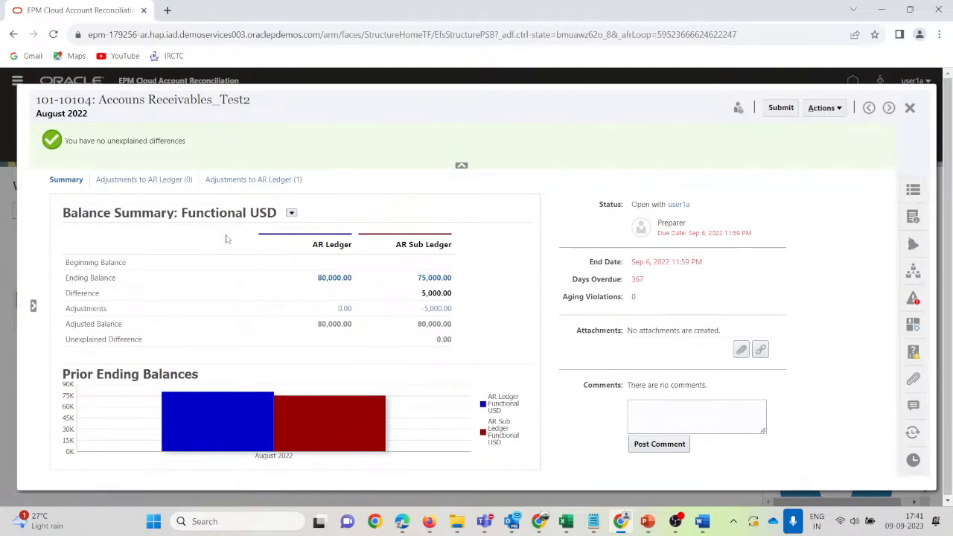
Show the Adjustments to AR Ledger (1) list and select the -5,000.00 USD adjustment.
left_click(149, 179)
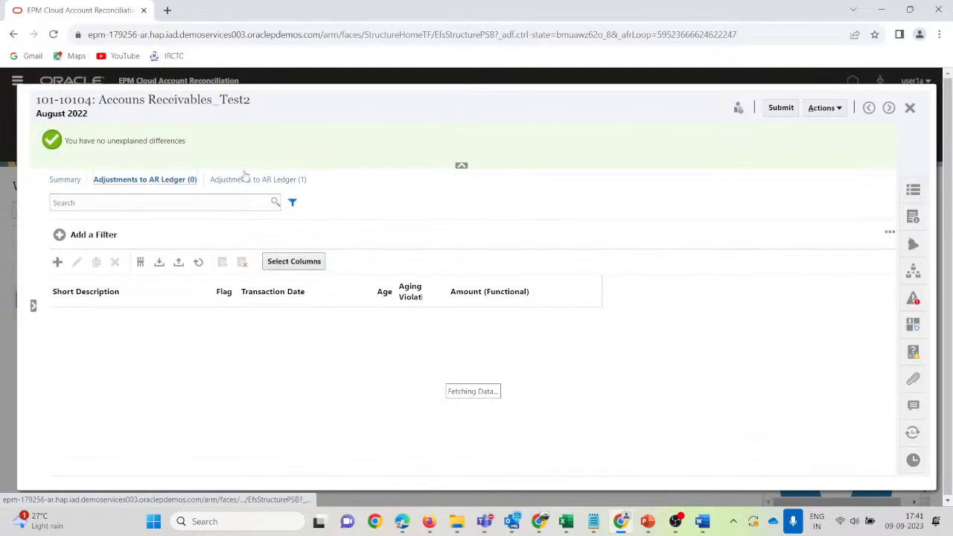
left_click(246, 180)
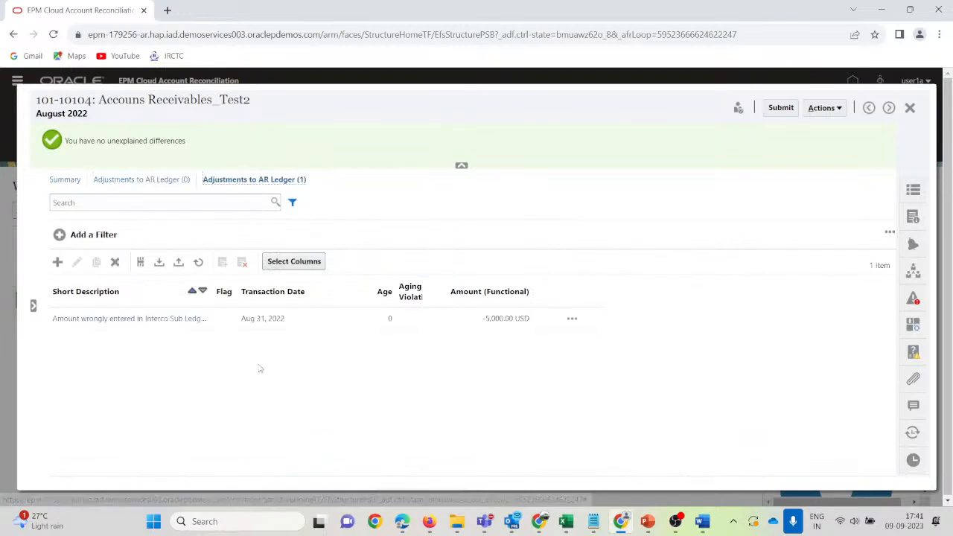
left_click(221, 323)
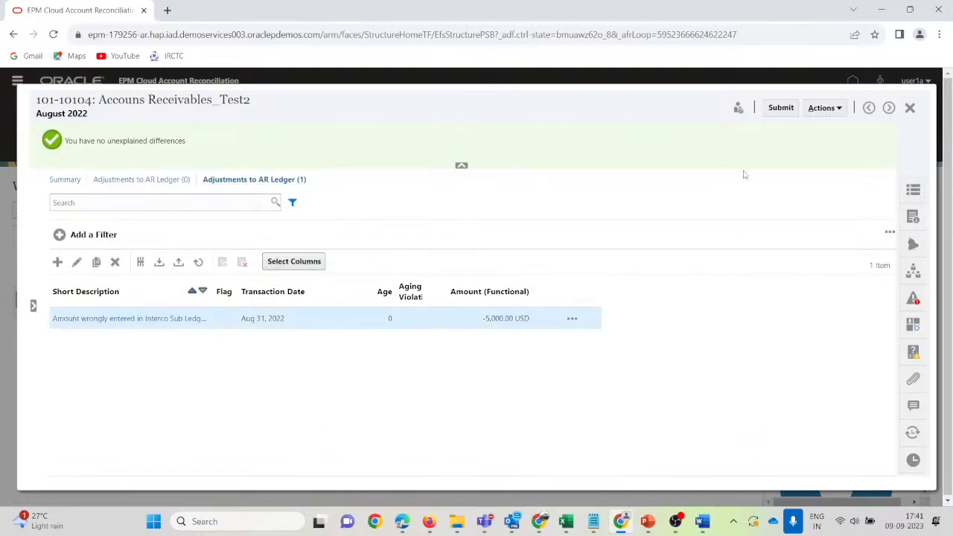
left_click(839, 110)
After submit fails on unanswered questions, answer Business over last one year with Between 1-5 Lacs.
left_click(780, 108)
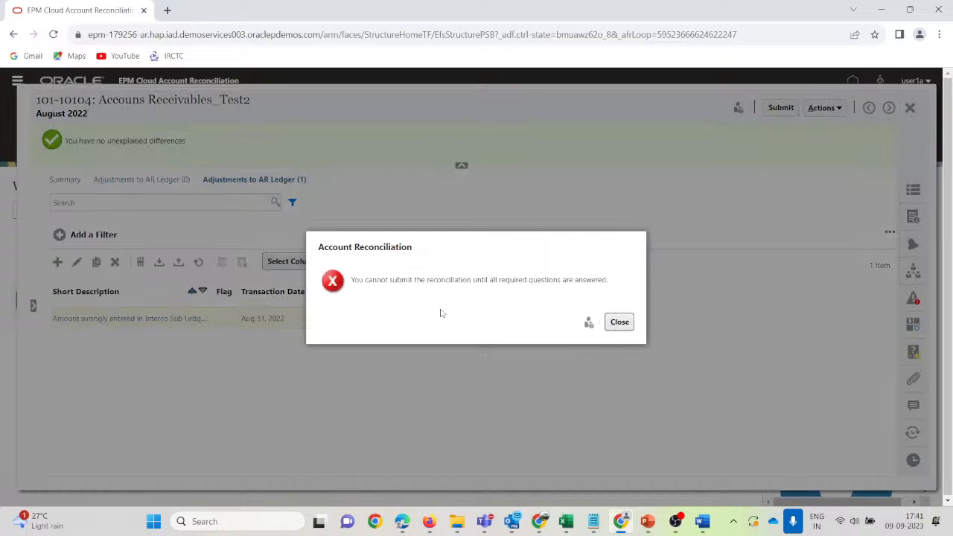
left_click(622, 321)
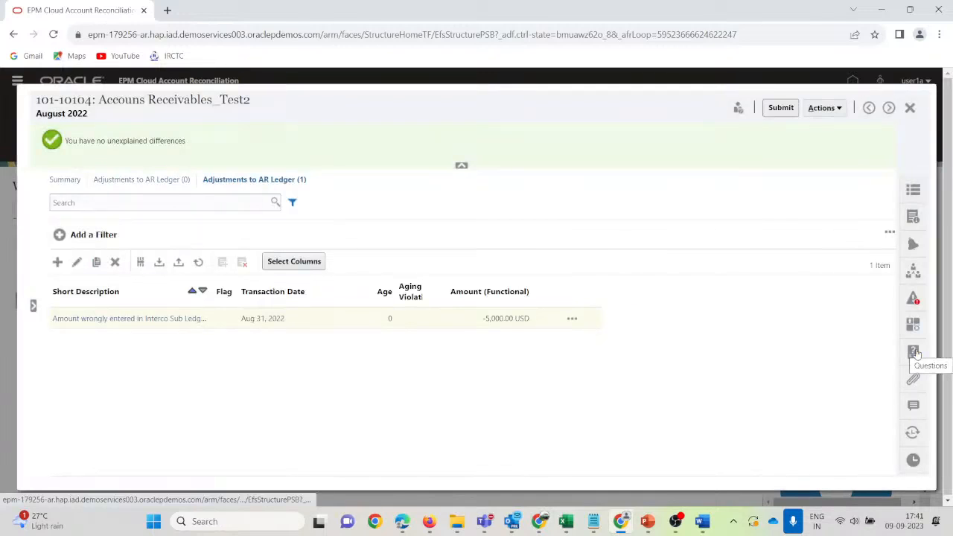
left_click(911, 350)
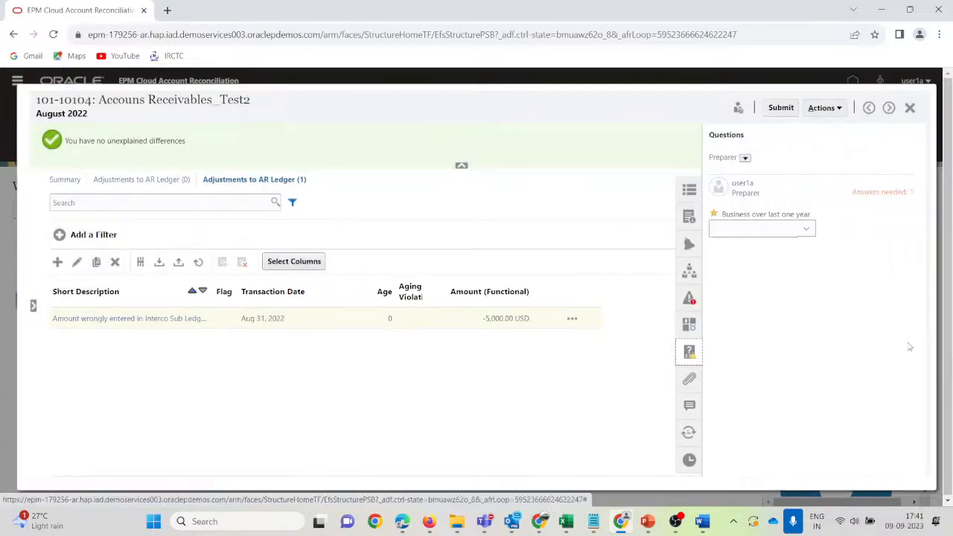
left_click(805, 234)
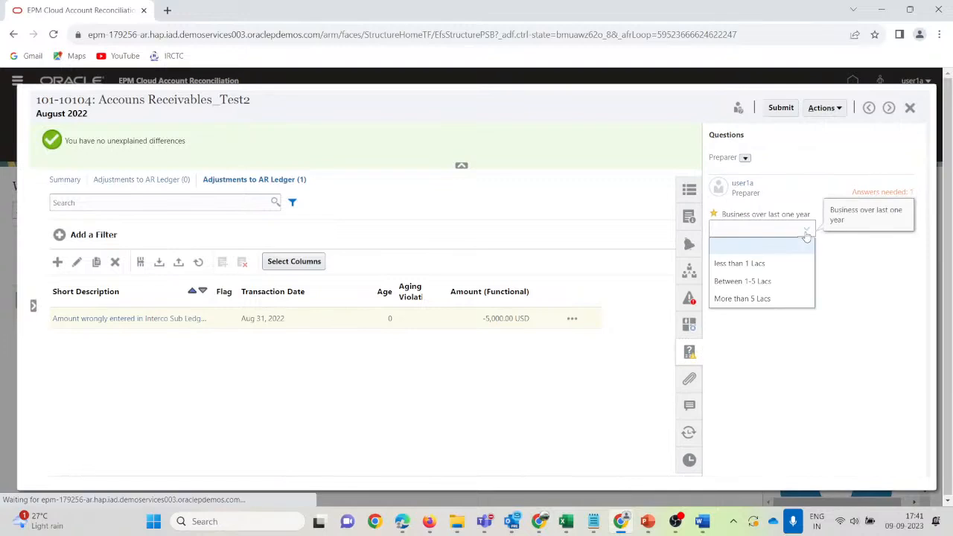
left_click(774, 280)
Submit and confirm the reconciliation, close it, and bring up the Outlook inbox.
left_click(782, 108)
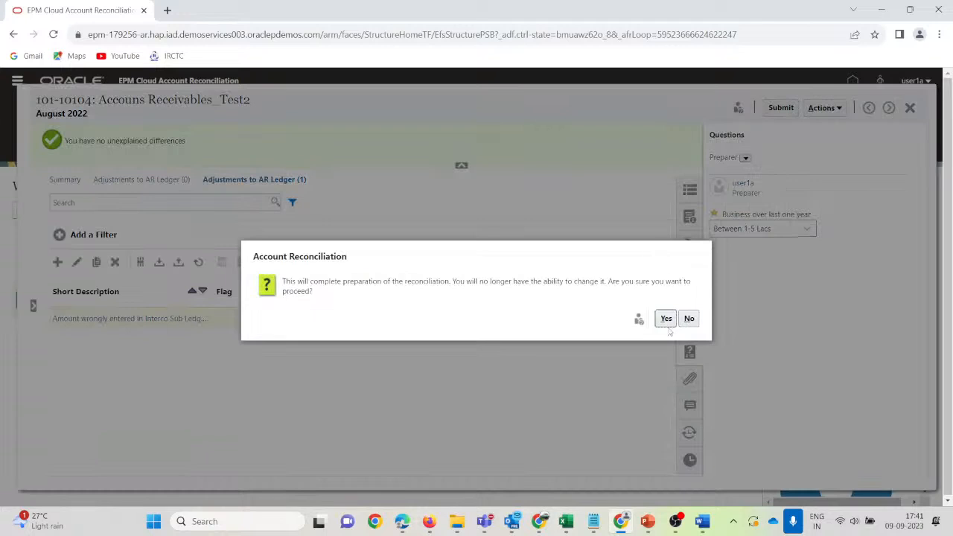
left_click(673, 315)
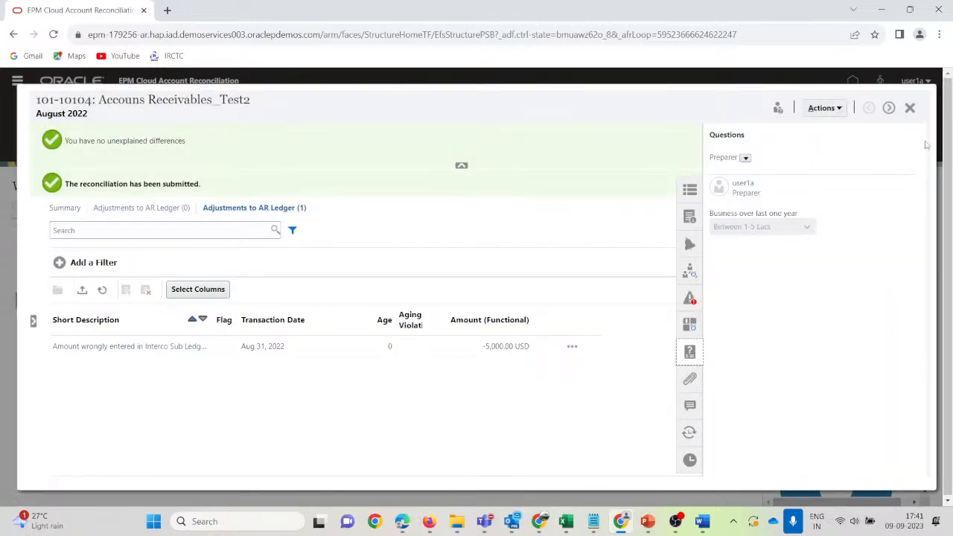
left_click(910, 107)
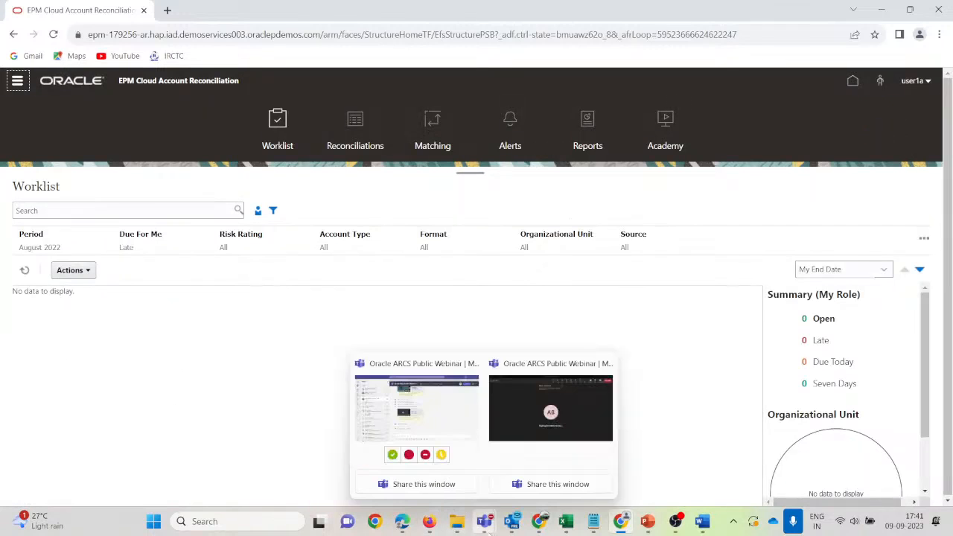
left_click(512, 521)
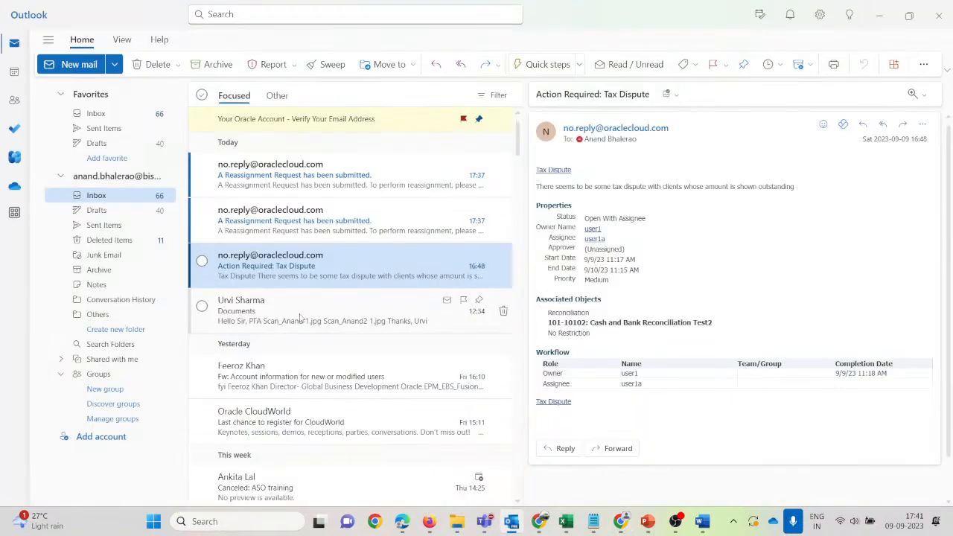
Read the newest Reassignment Request email and follow its Reassignment Requests link.
left_click(281, 183)
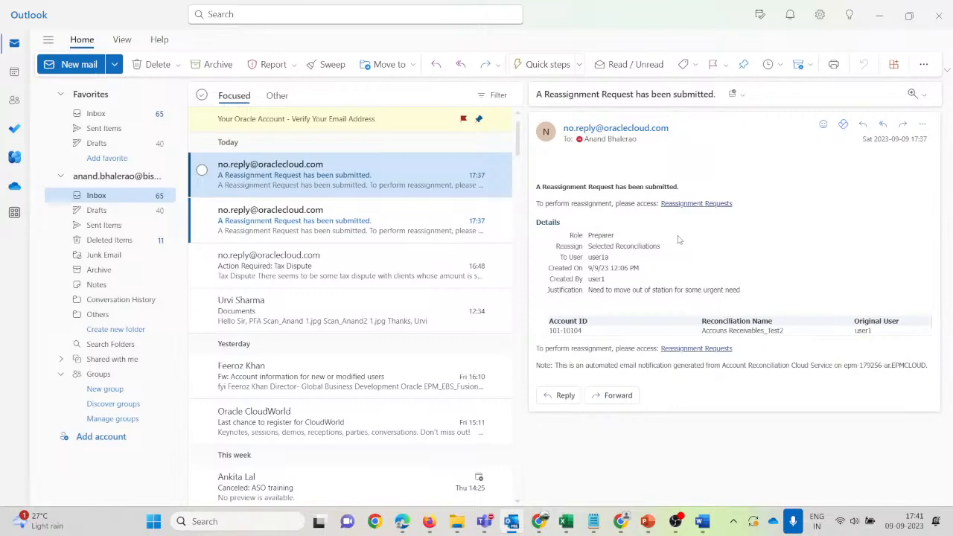
left_click(727, 203)
In the administrator's window, refresh the worklist to confirm Accouns Receivables_Test2 is With Reviewer Level 1.
mouse_move(429, 521)
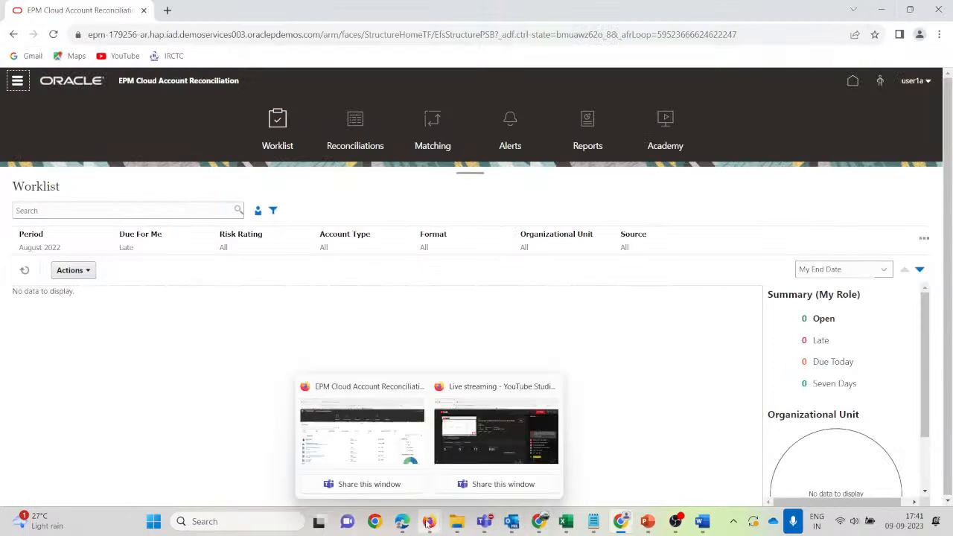
left_click(331, 420)
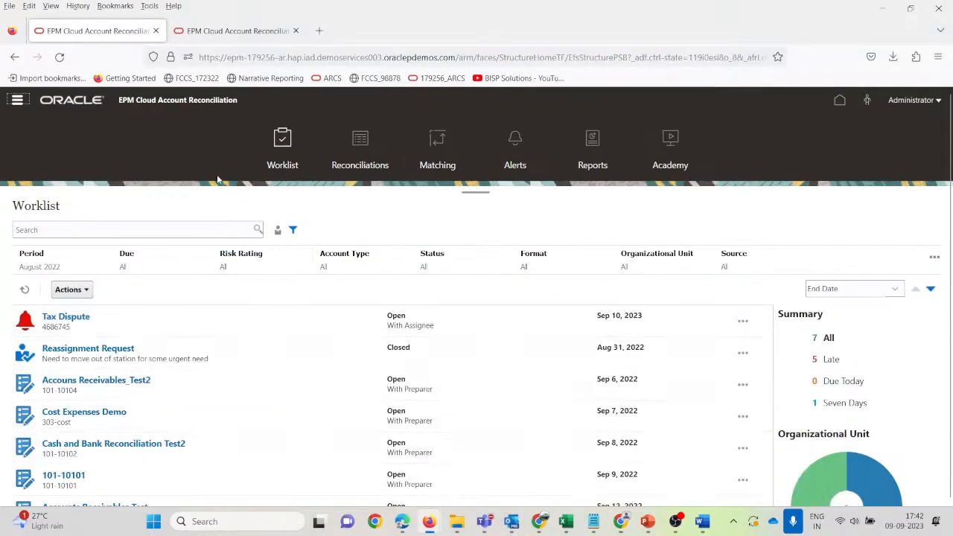
left_click(27, 291)
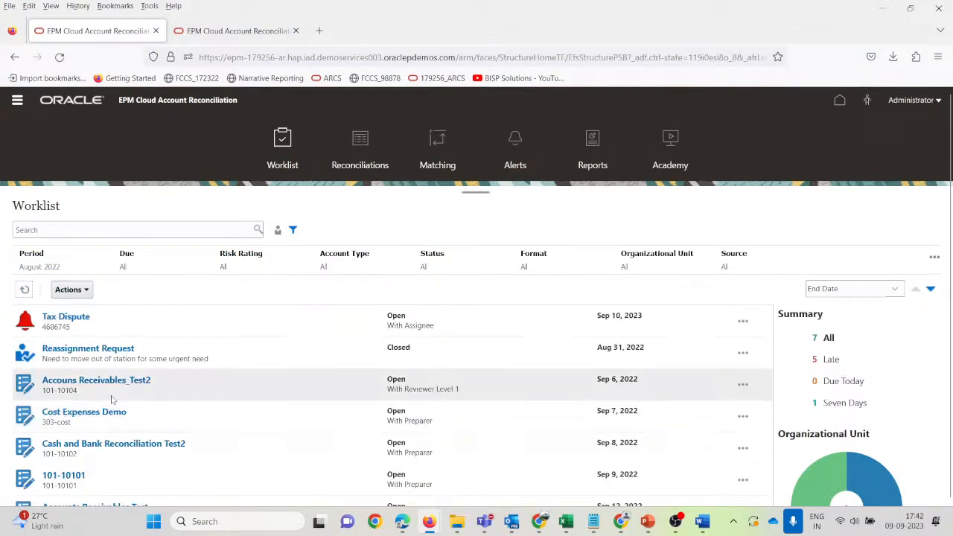
left_click(430, 393)
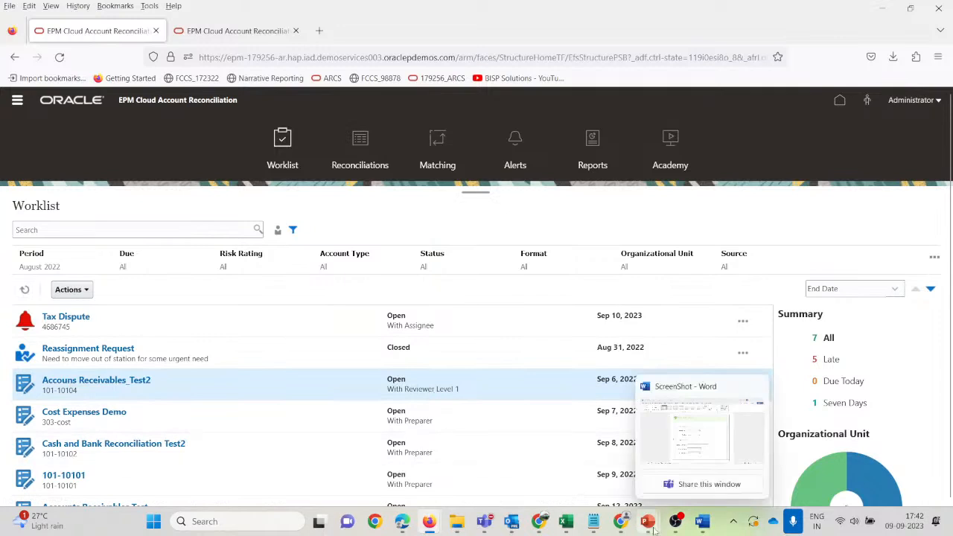
mouse_move(614, 523)
left_click(622, 441)
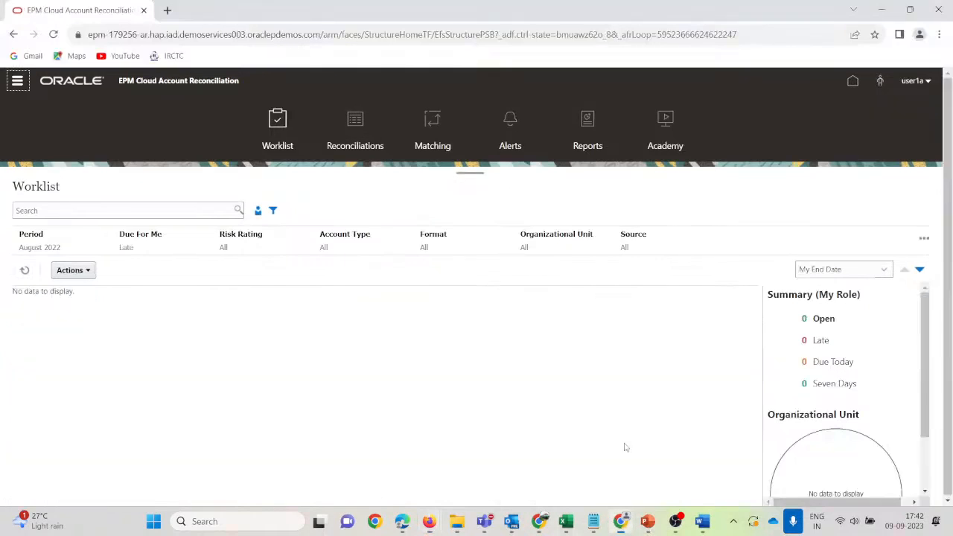
Sign out of the preparer's session.
left_click(928, 82)
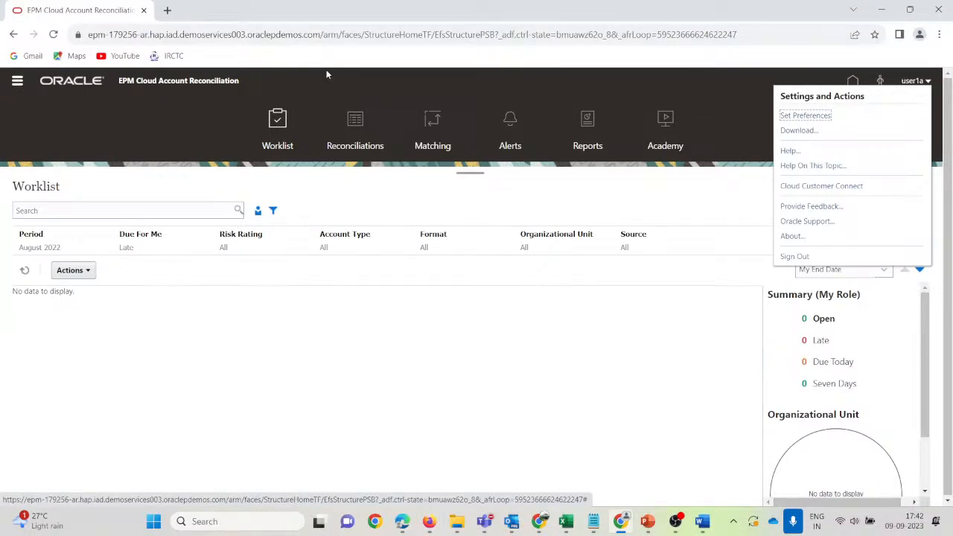
left_click(780, 263)
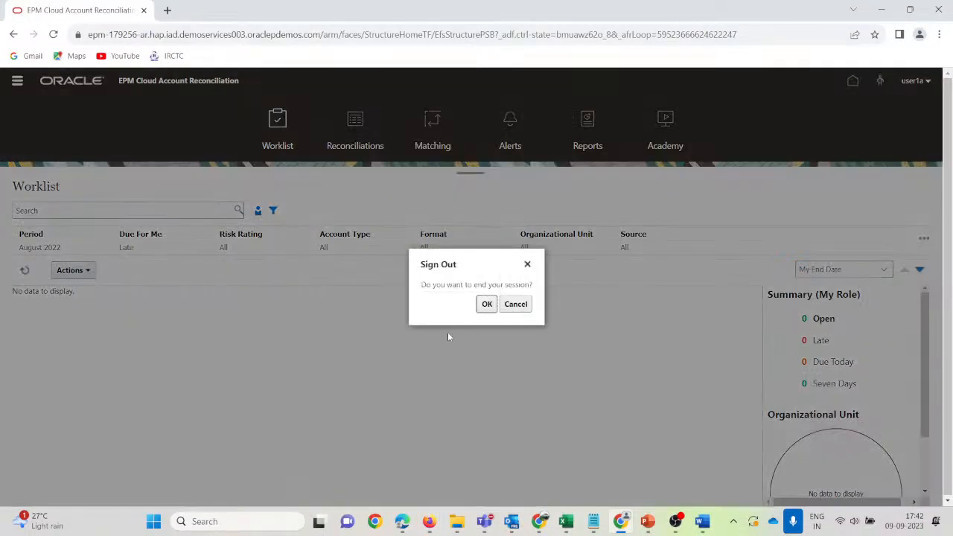
left_click(485, 303)
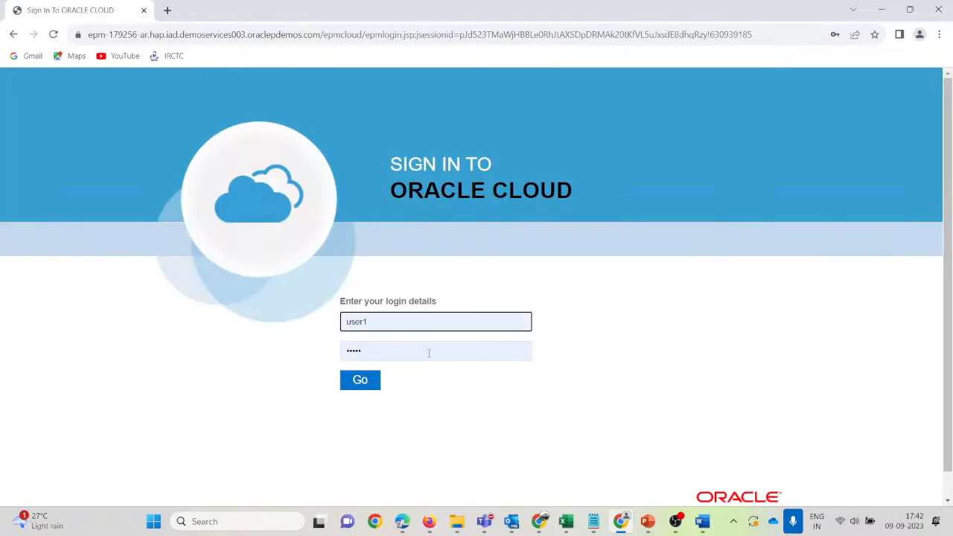
Attempt a login using the saved username suggestion and a re-entered password, dismissing the breach warning.
left_click(393, 323)
key("BackSpace")
key("Down")
key("Tab")
key("Right")
key("BackSpace")
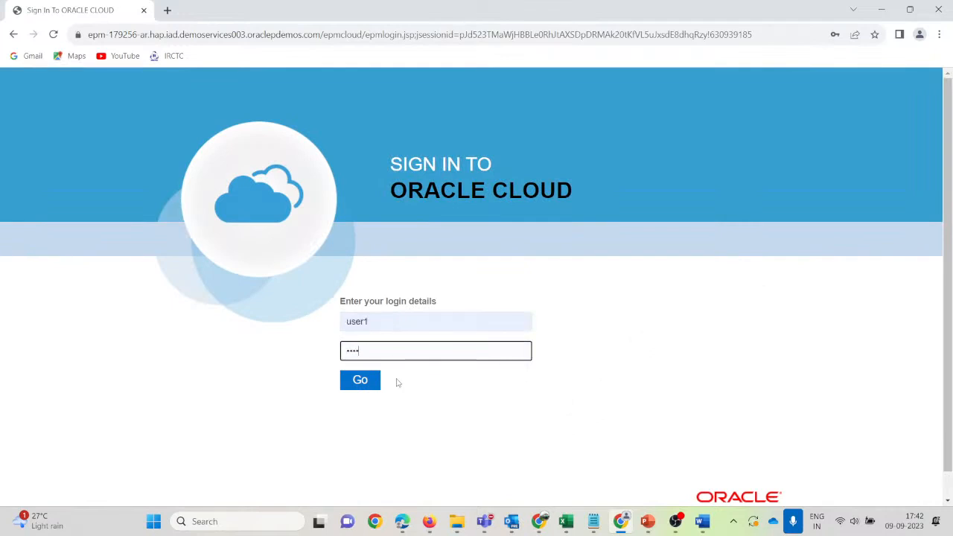
key("BackSpace")
key("BackSpace")
key("BackSpace")
key("BackSpace")
type("•••")
left_click(366, 385)
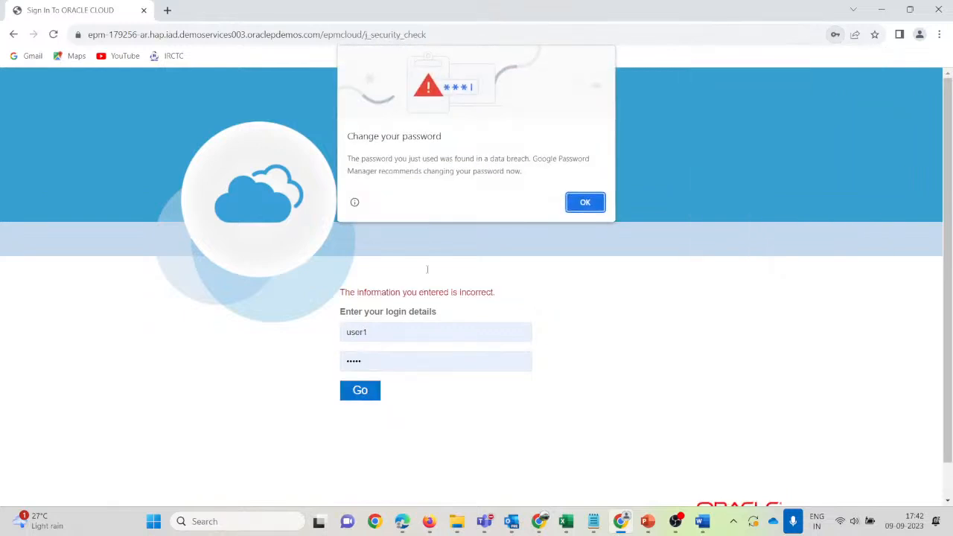
left_click(585, 203)
Correct the username to the reviewer's account, sign in, and dismiss the password breach warning.
left_click(407, 331)
key("BackSpace")
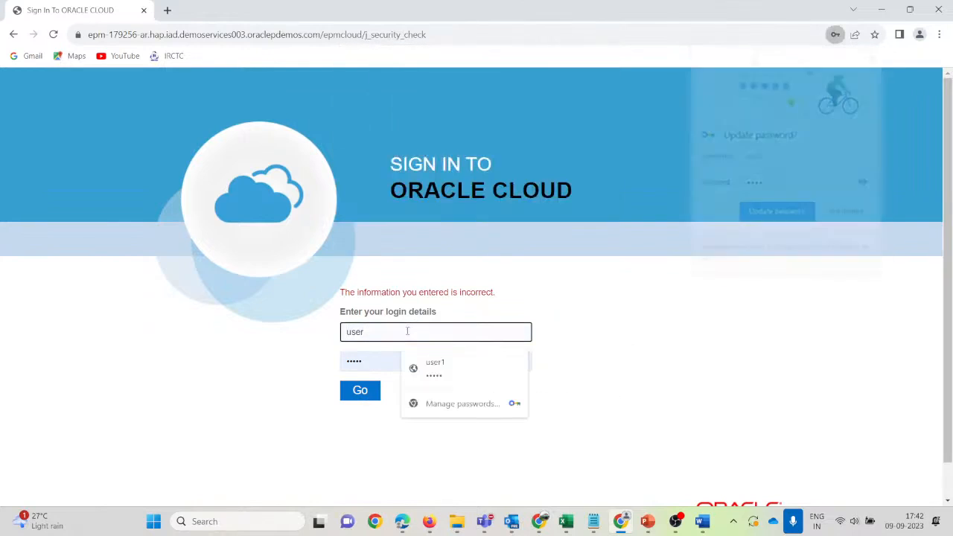
type("2")
key("Tab")
type("w")
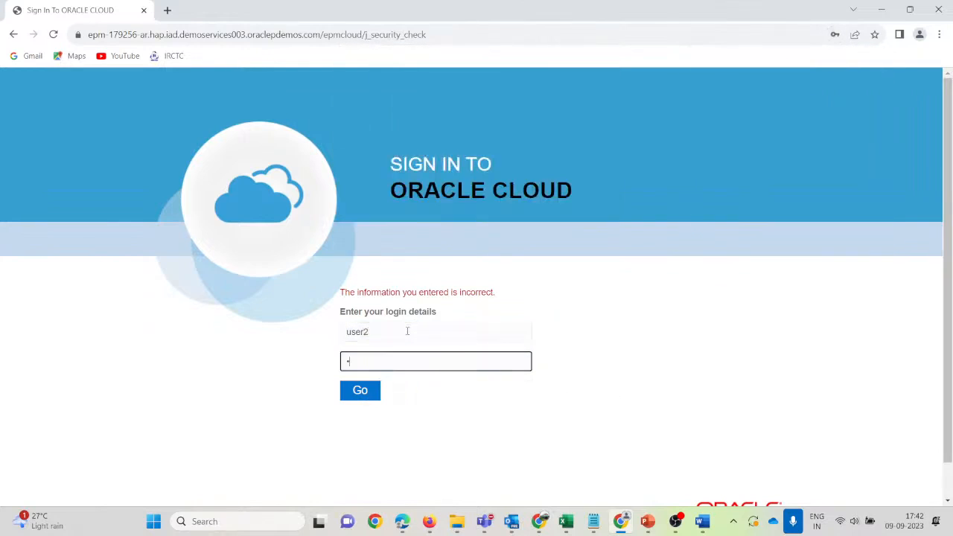
key("Return")
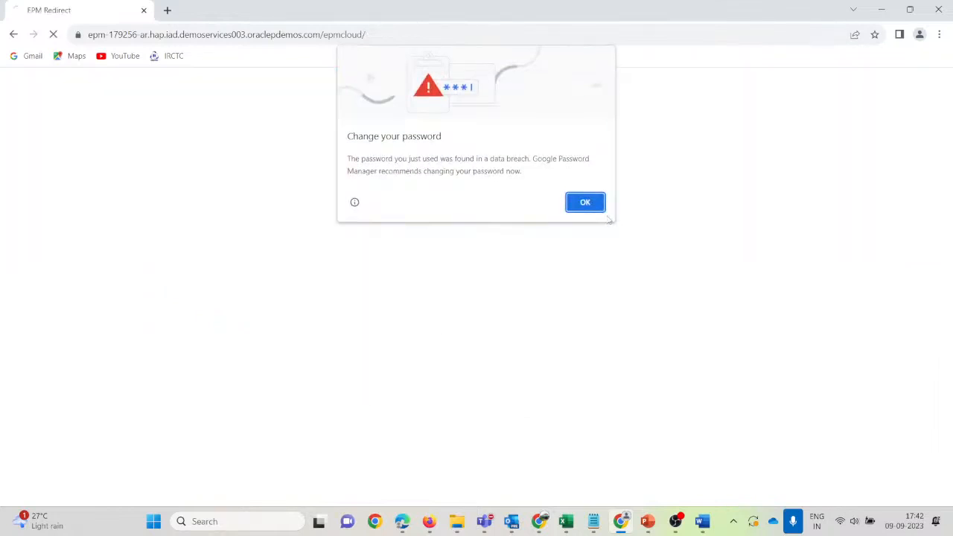
left_click(586, 203)
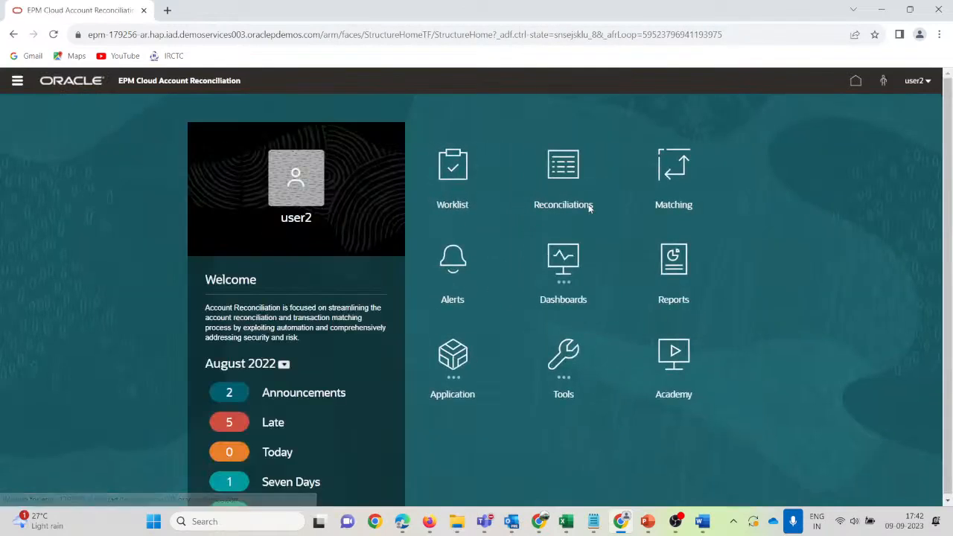
Open and refresh the reviewer's worklist, then open Accouns Receivables_Test2 for review.
left_click(461, 179)
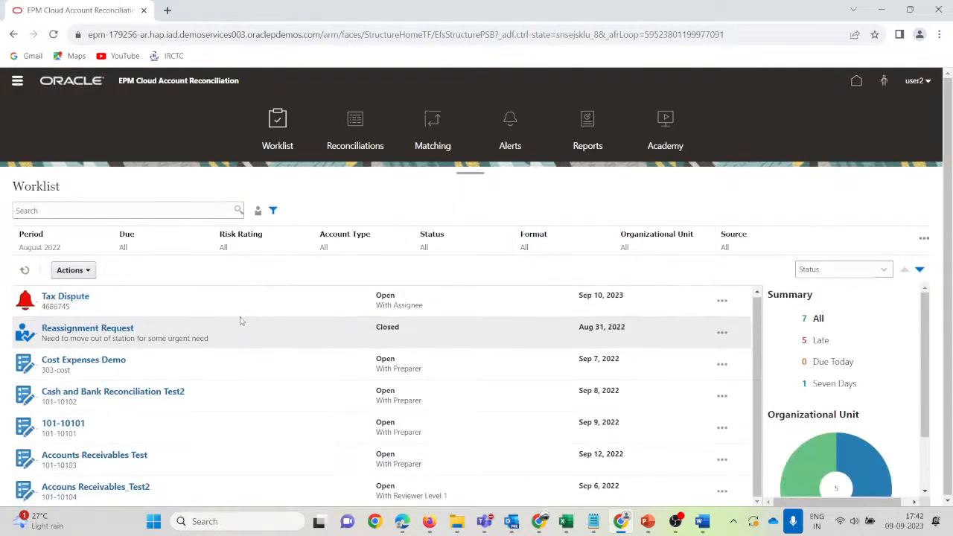
left_click(23, 271)
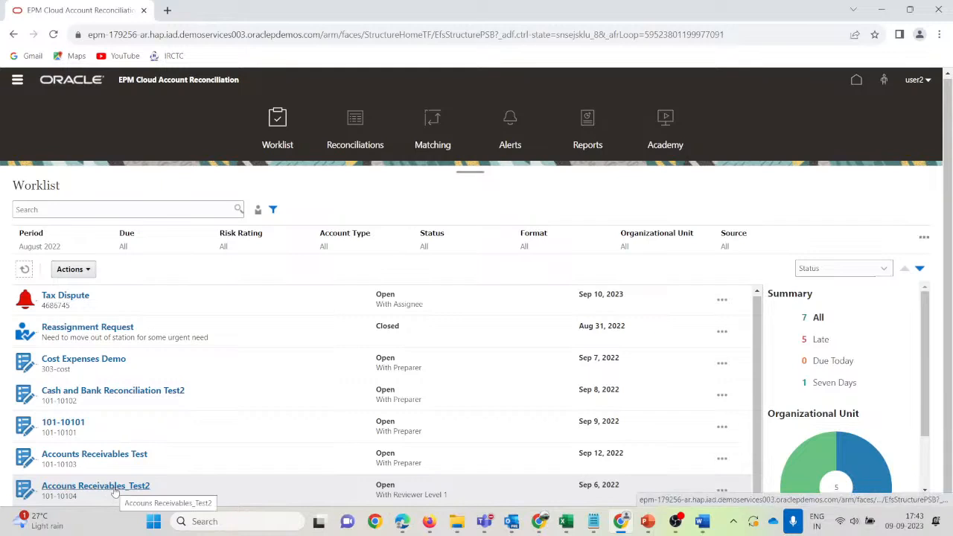
left_click(115, 490)
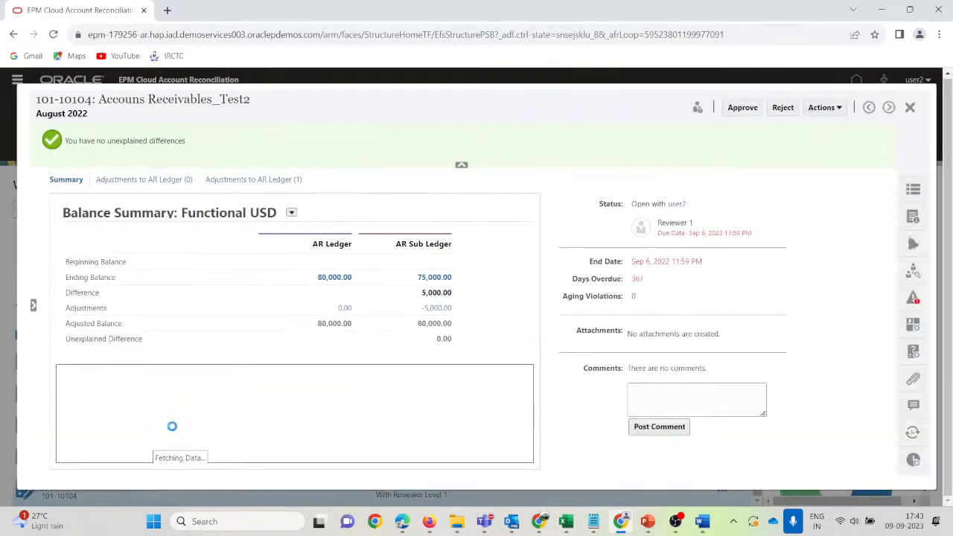
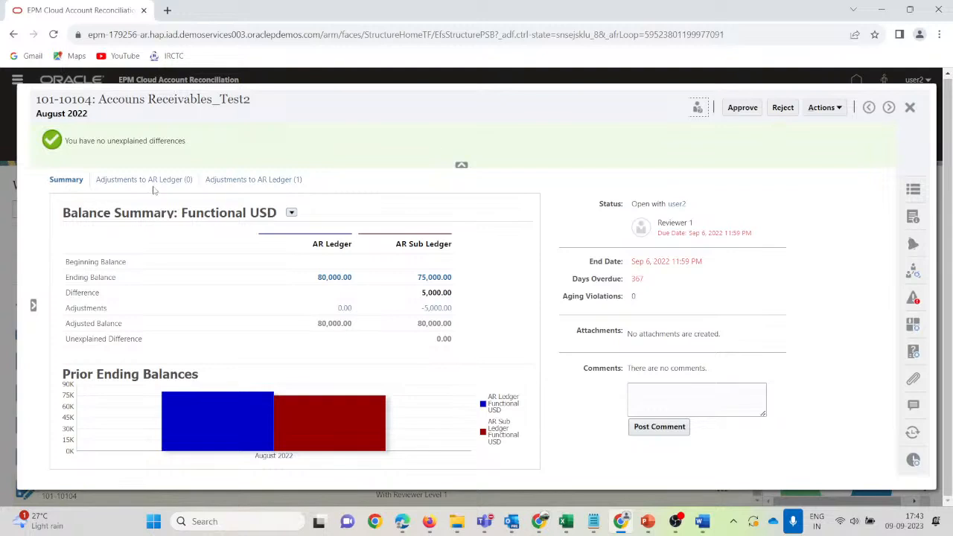
Review the AR Ledger adjustments, post a comment requesting the AR Ledger amount adjustment, and reject 101-10104.
left_click(153, 181)
left_click(240, 184)
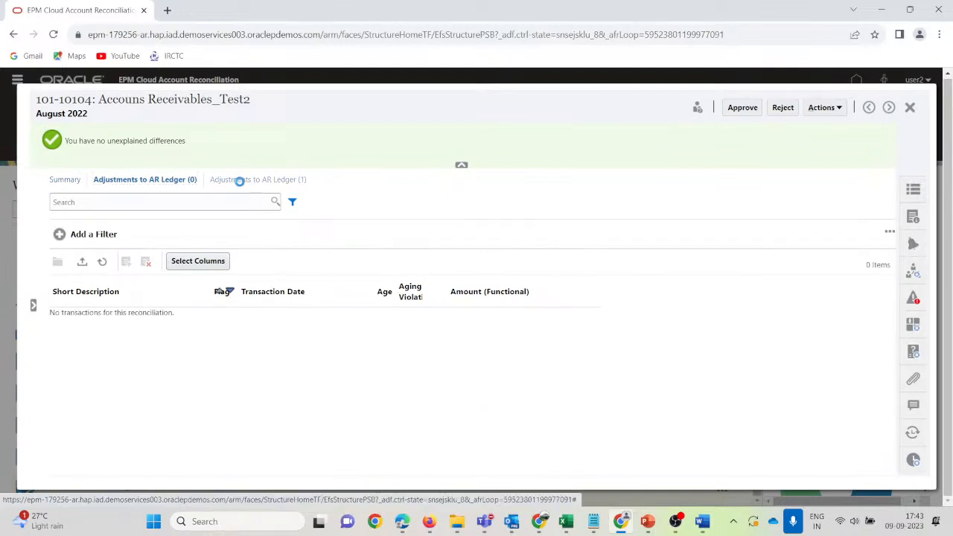
left_click(914, 408)
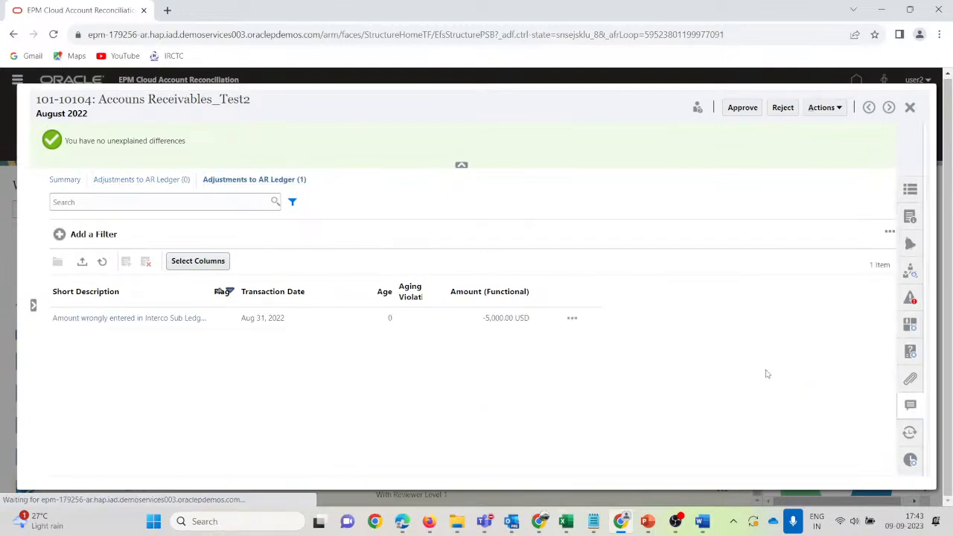
left_click(710, 180)
type("N")
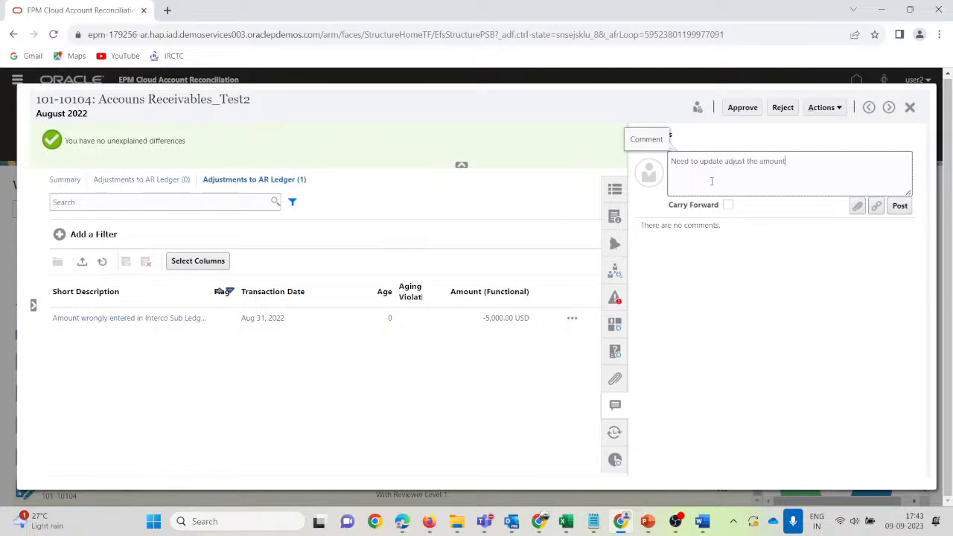
type("n  AR Ledger")
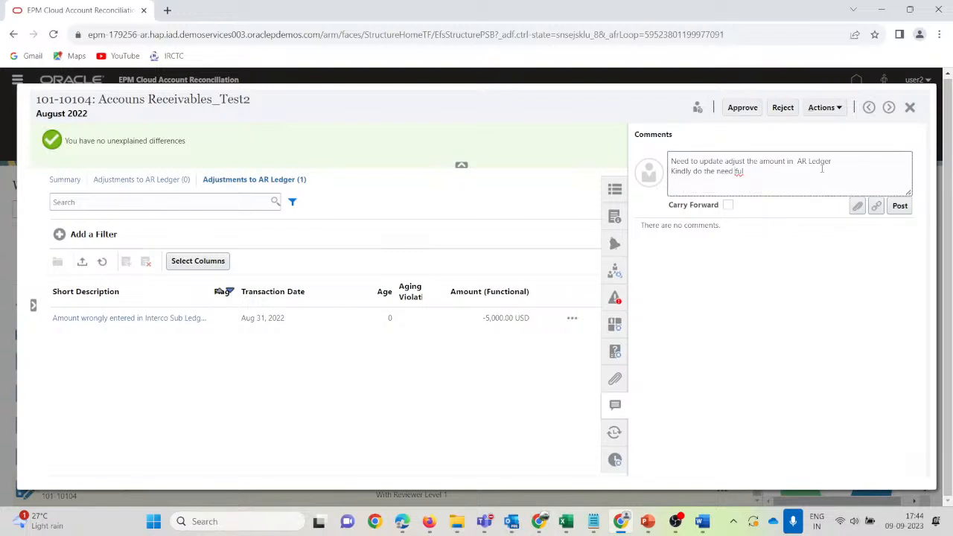
left_click(901, 206)
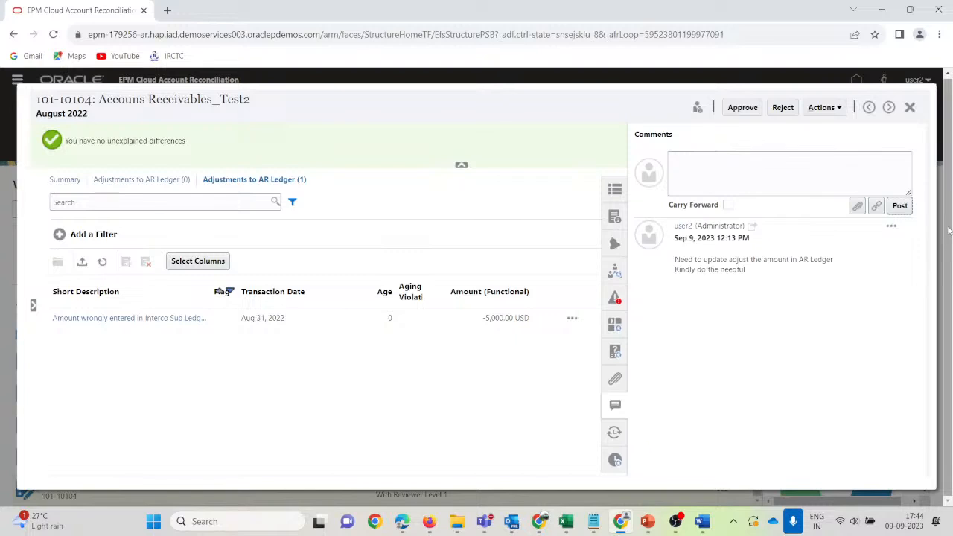
left_click(781, 109)
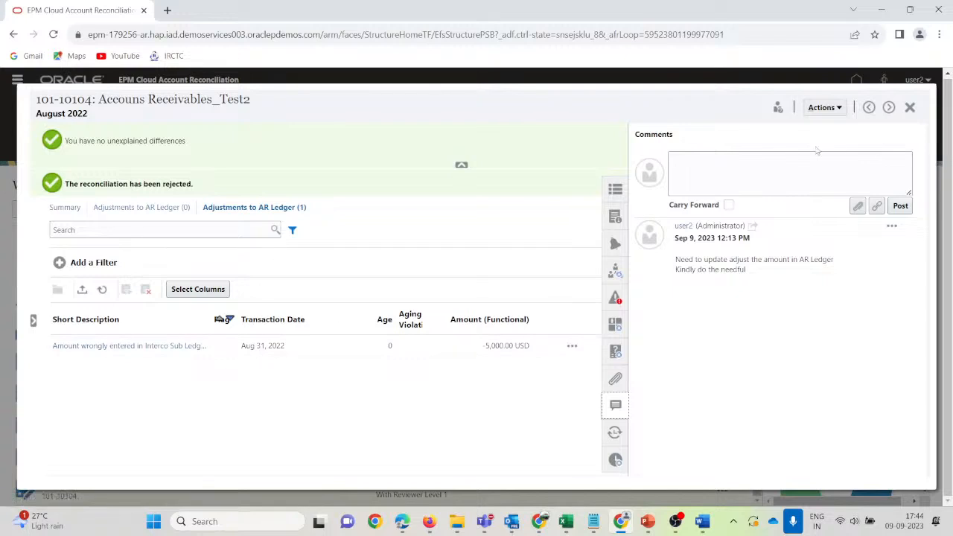
Refresh and close 101-10104, then reopen it to confirm it is Open With Preparer.
left_click(823, 107)
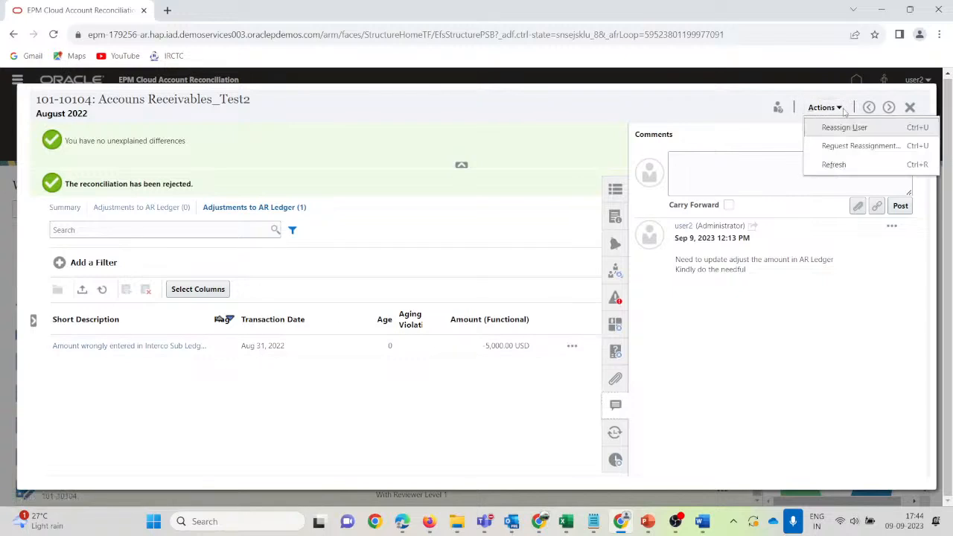
left_click(833, 108)
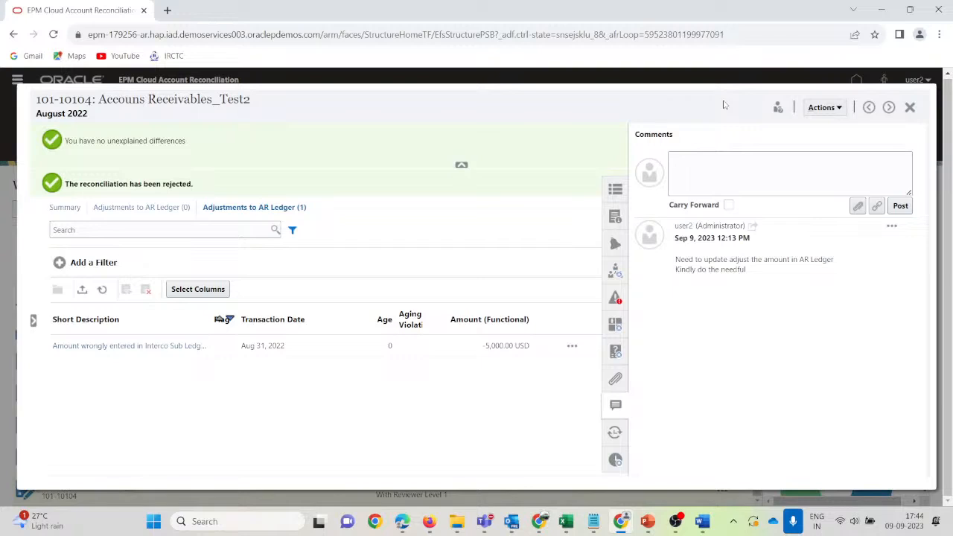
left_click(840, 108)
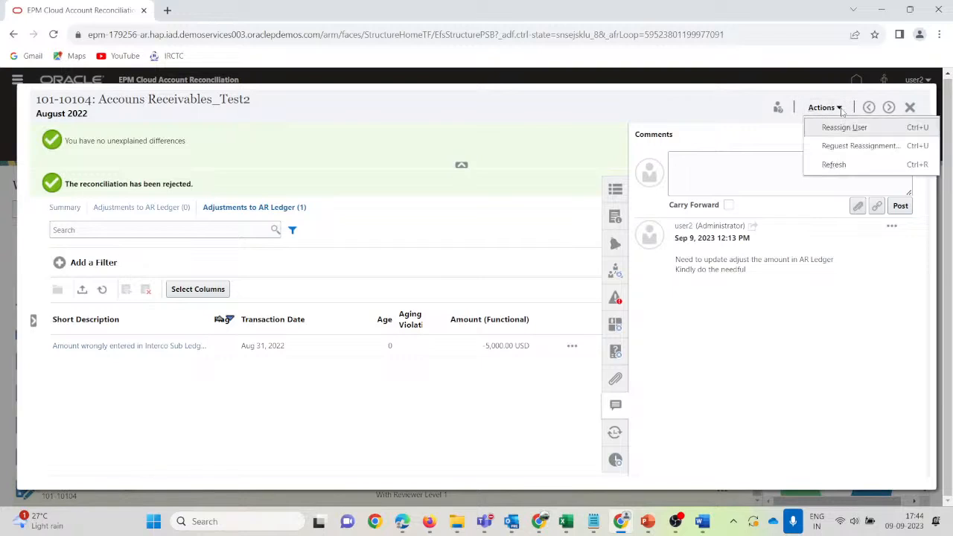
left_click(837, 164)
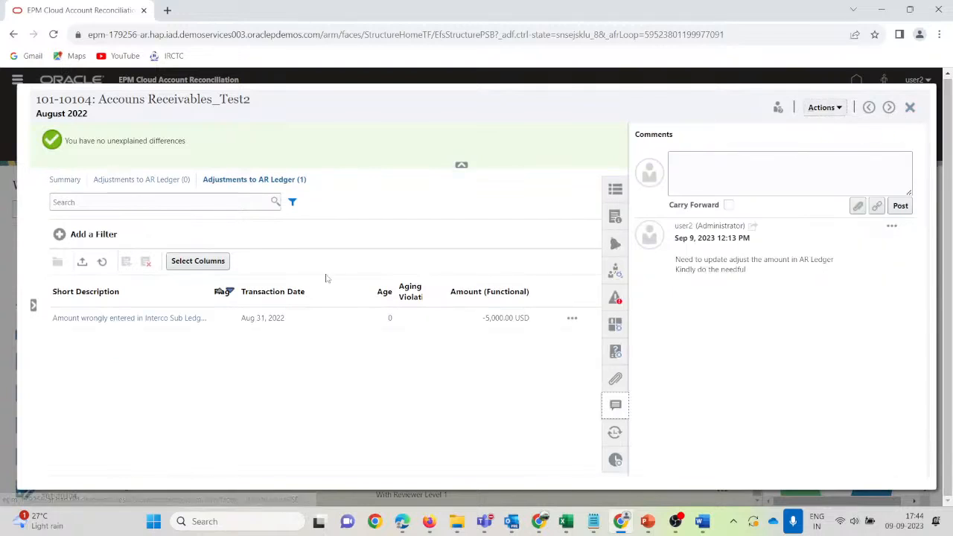
left_click(909, 107)
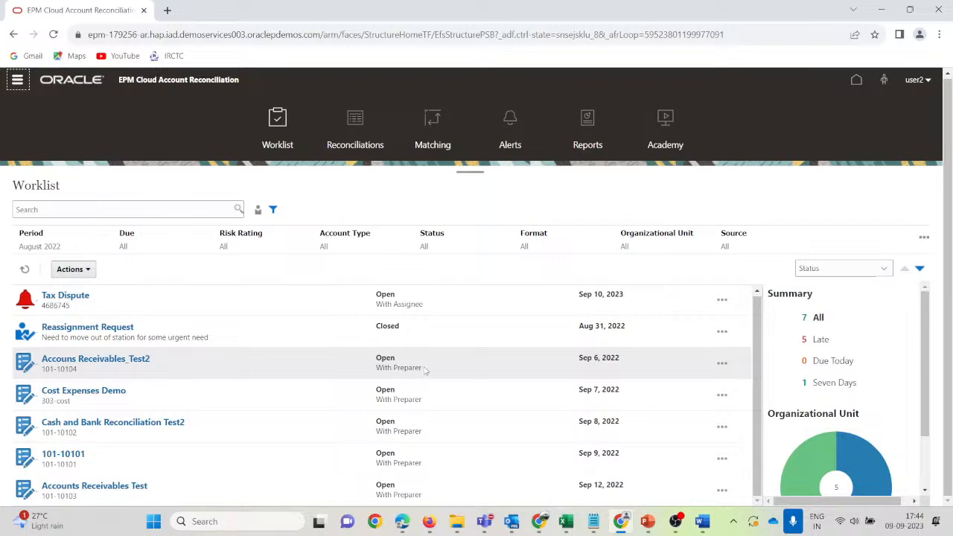
left_click(137, 358)
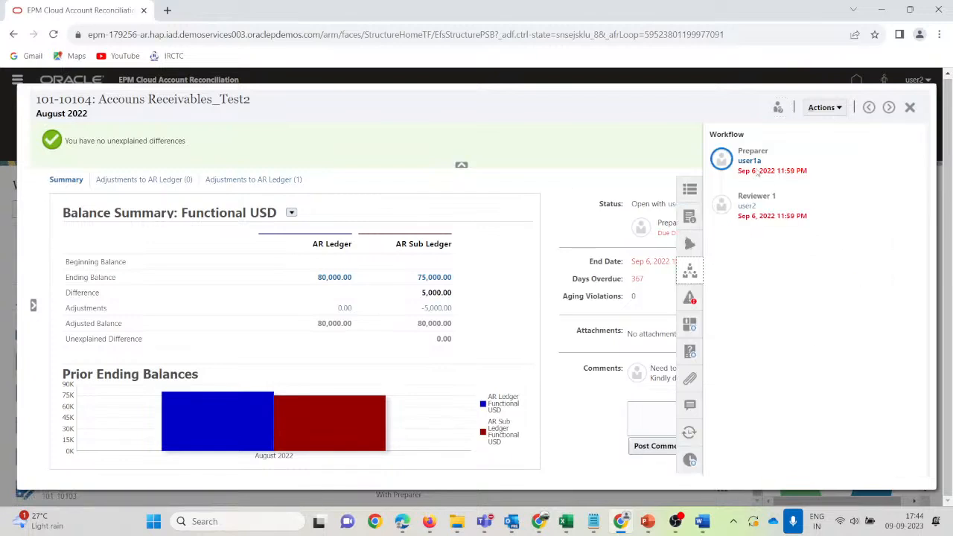
left_click(909, 107)
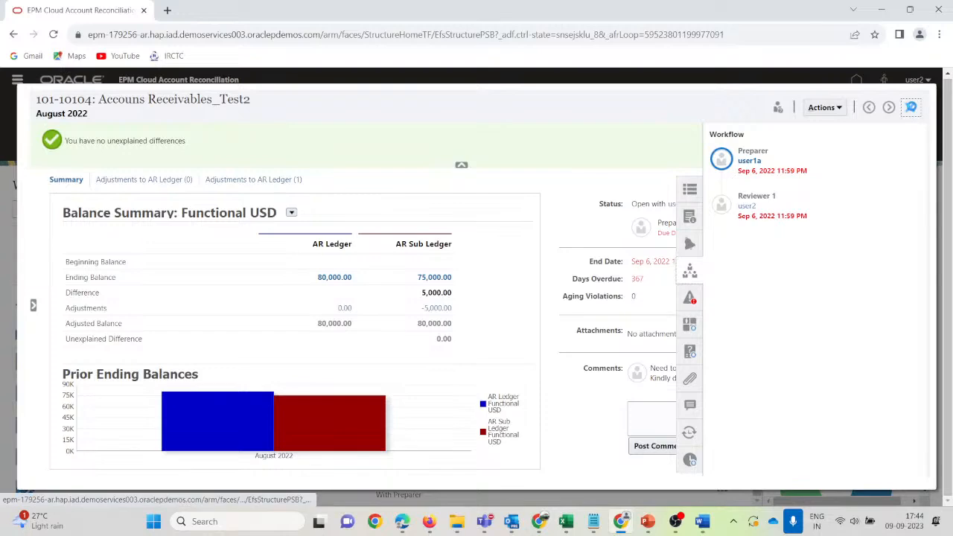
Sign out of the reviewer's session.
left_click(920, 80)
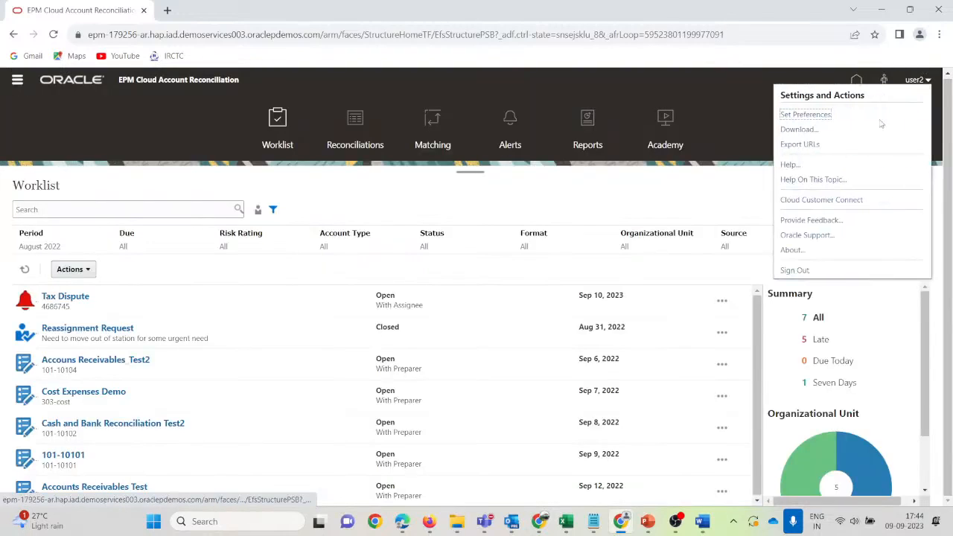
left_click(795, 270)
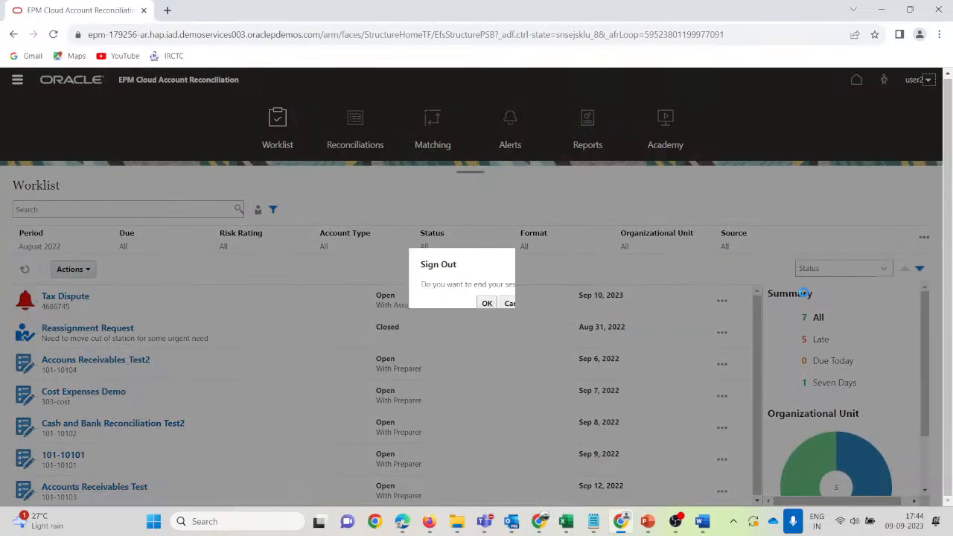
left_click(486, 304)
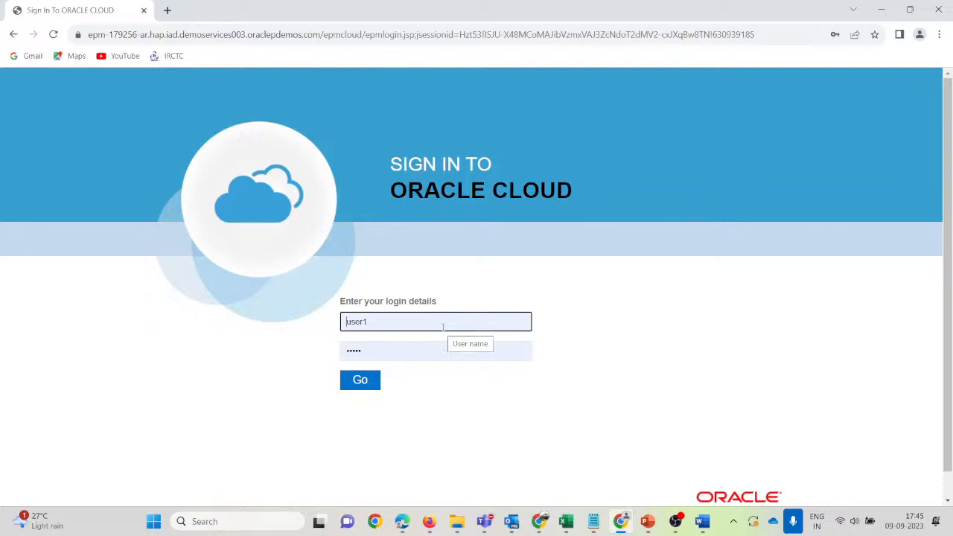
Sign in with the preparer's user name and password, dismissing the browser password warning.
left_click(397, 323)
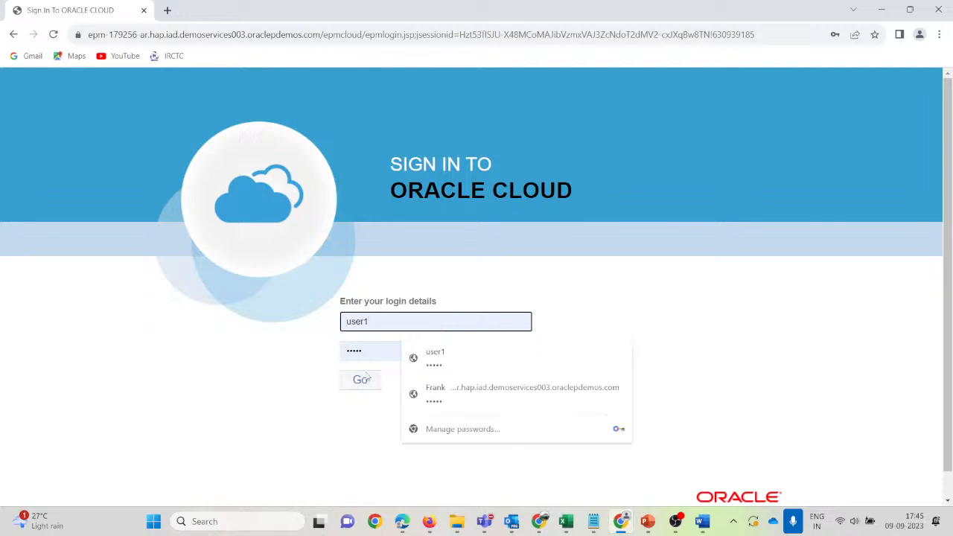
type("a")
key("Tab")
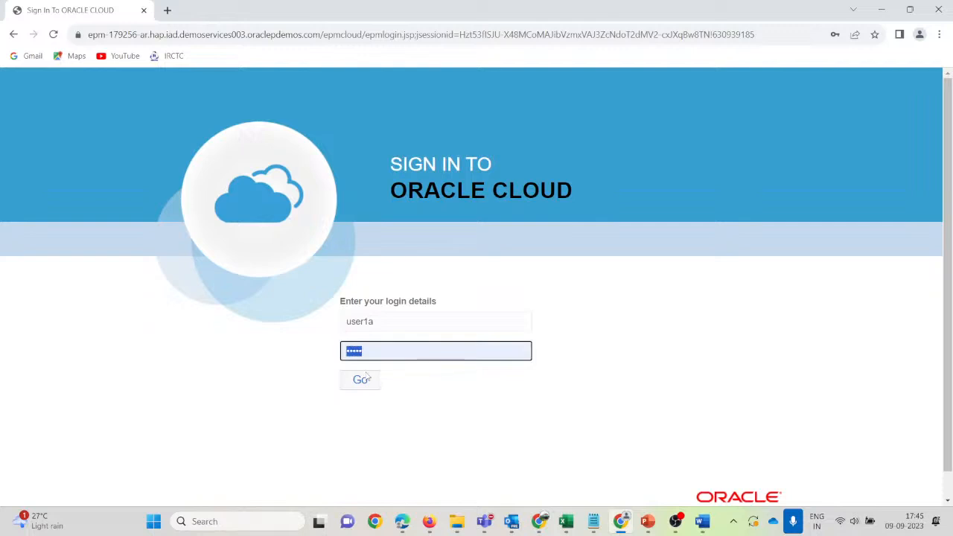
left_click(361, 380)
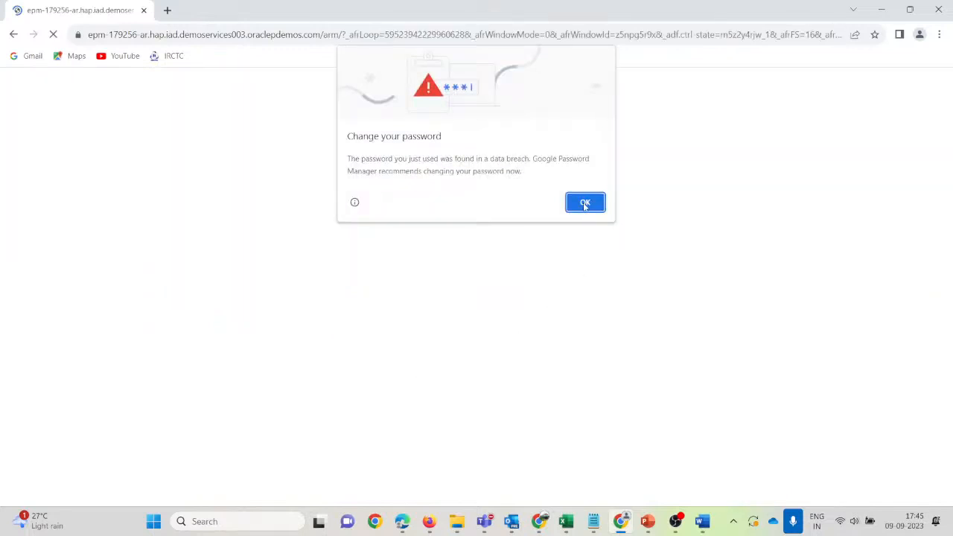
left_click(585, 202)
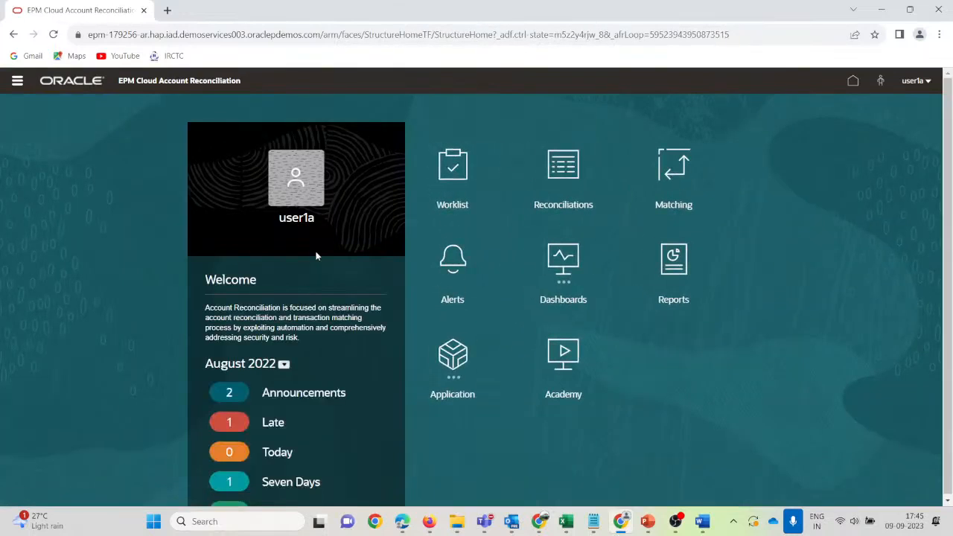
Open Accouns Receivables_Test2 from the worklist and view its Adjustments to AR Ledger (1).
left_click(460, 177)
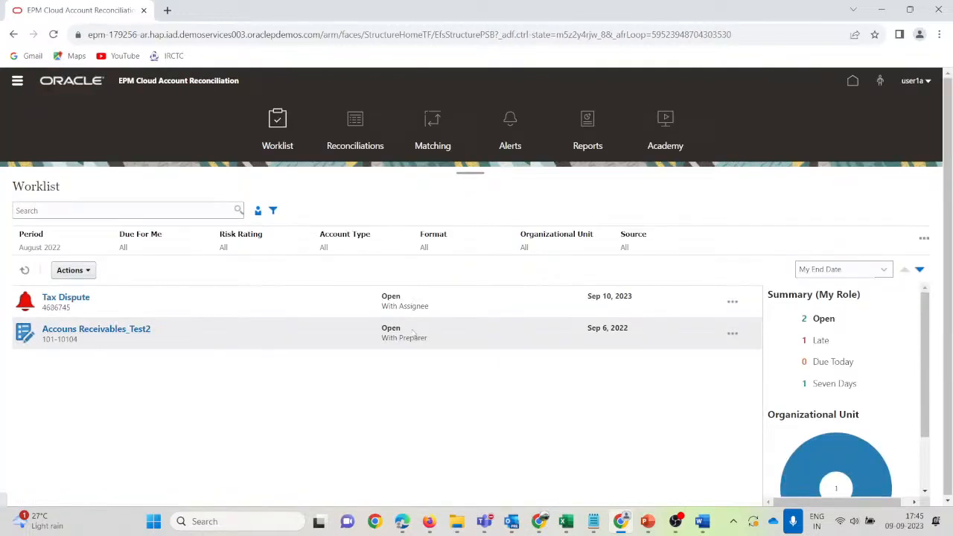
left_click(120, 336)
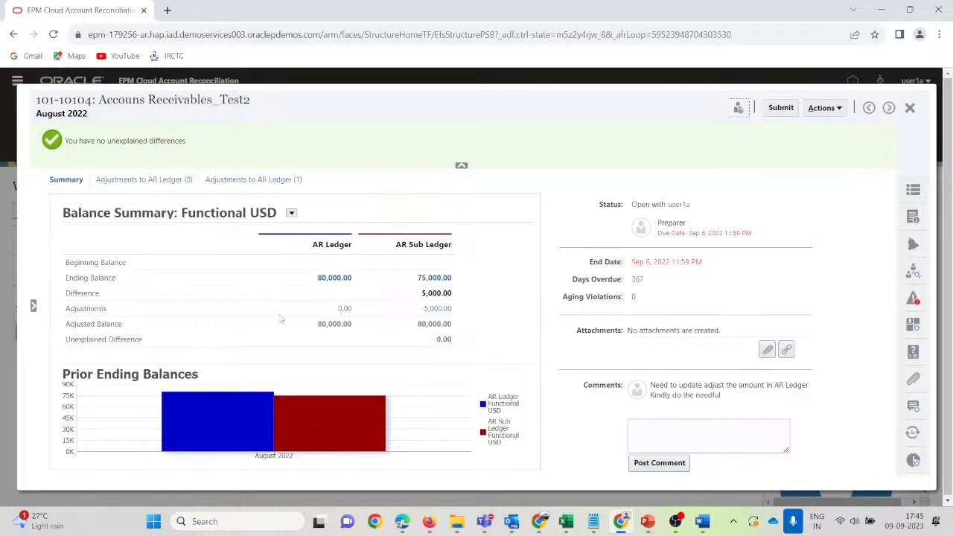
left_click(147, 182)
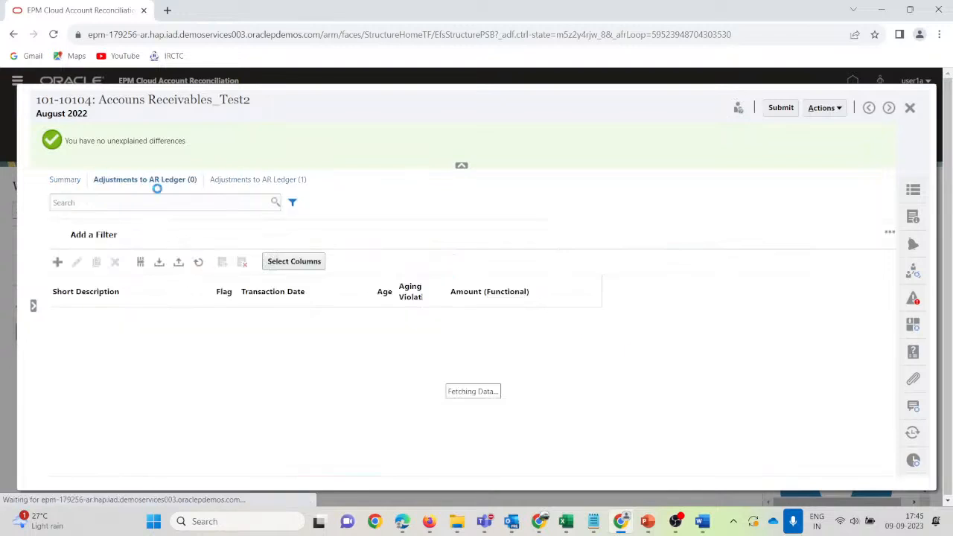
left_click(247, 179)
Delete the wrongly entered -5,000.00 USD adjustment.
left_click(210, 323)
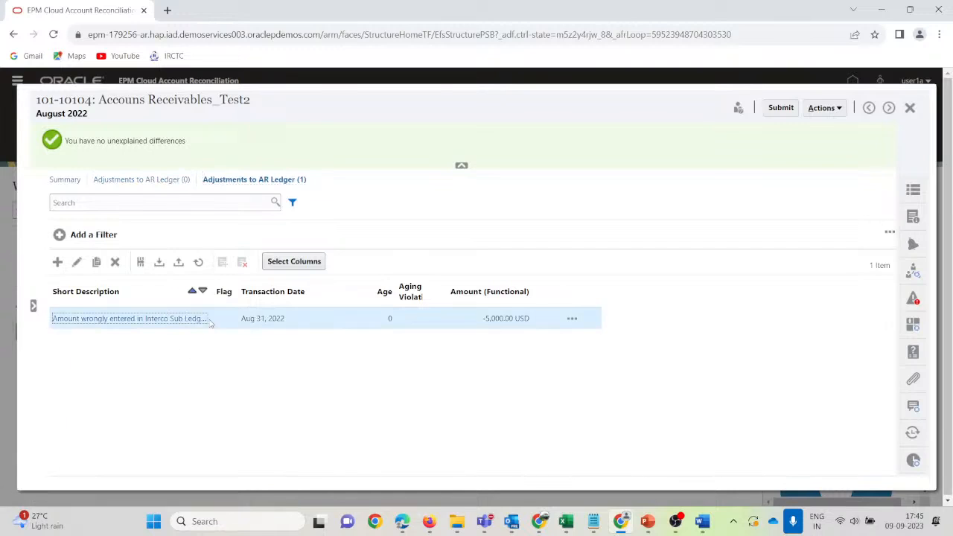
left_click(115, 262)
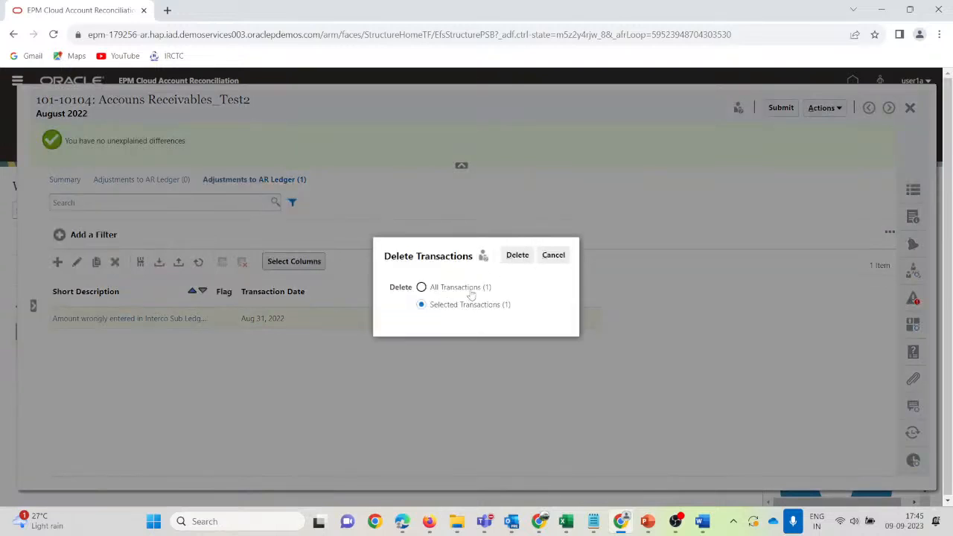
left_click(520, 256)
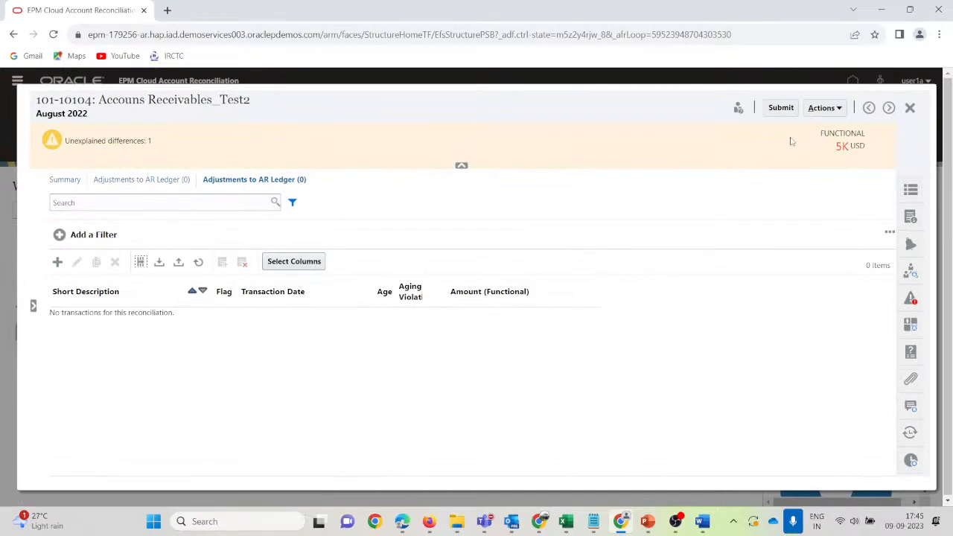
Refresh 101-10104, view the empty AR Ledger adjustments, and collapse the side reconciliation list.
left_click(837, 108)
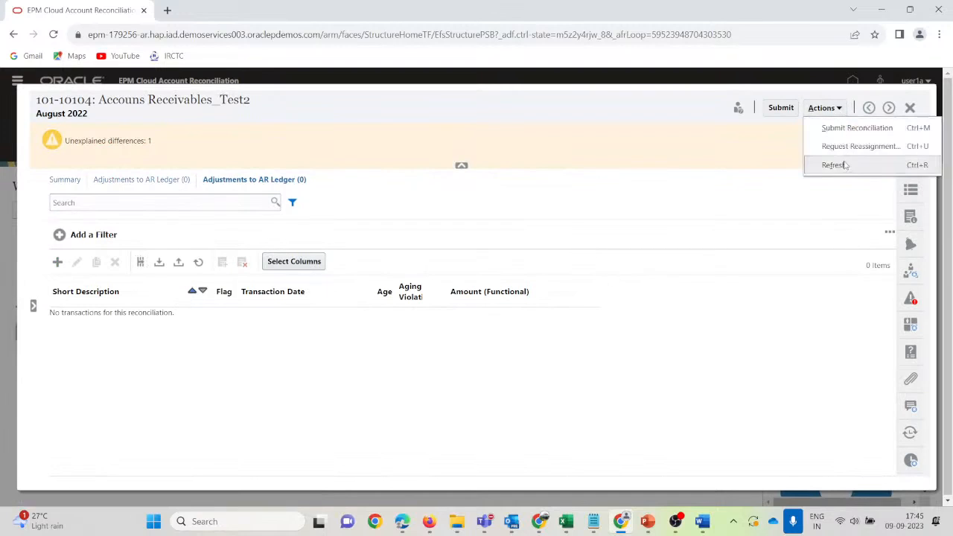
left_click(839, 167)
left_click(66, 179)
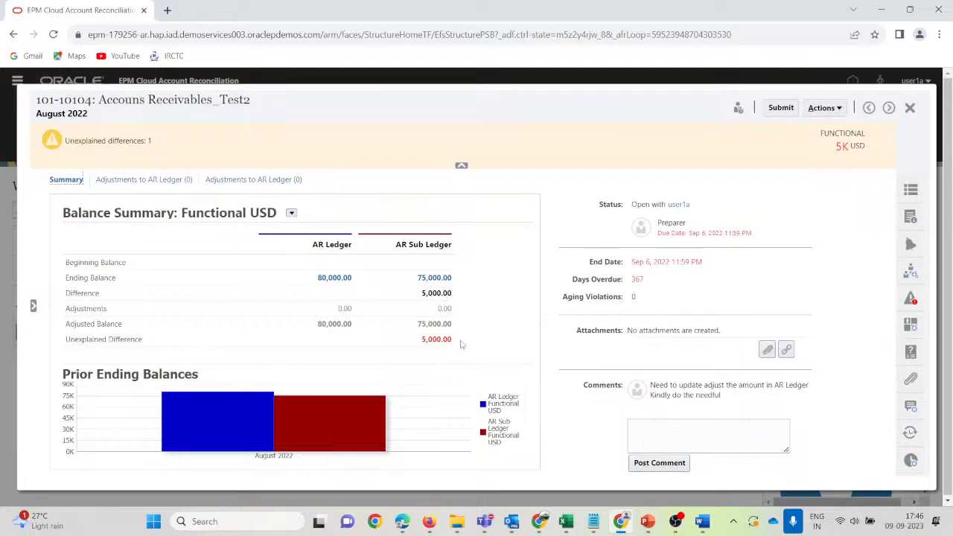
left_click(144, 183)
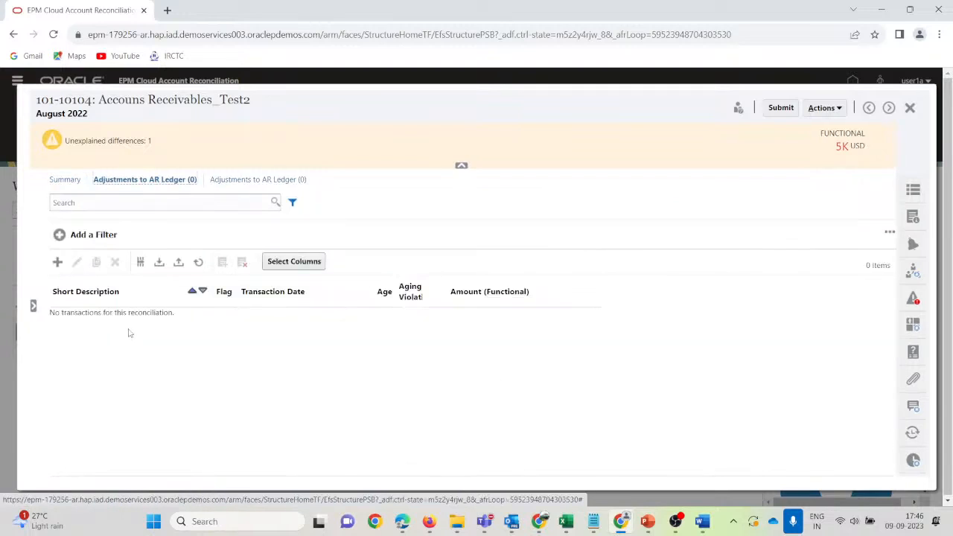
left_click(33, 306)
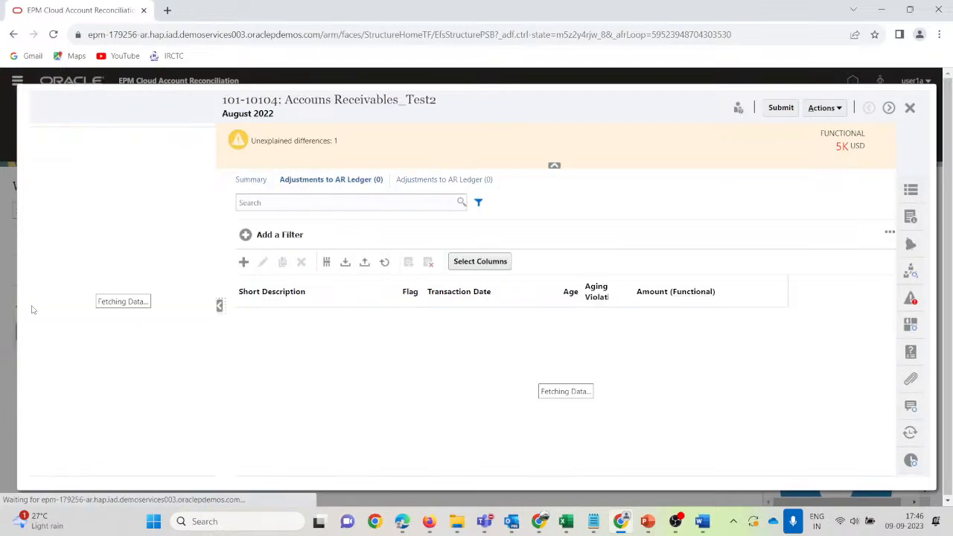
left_click(219, 305)
Discard a new transaction form, compare both adjustment lists and Summary, then return to AR Ledger adjustments.
left_click(57, 262)
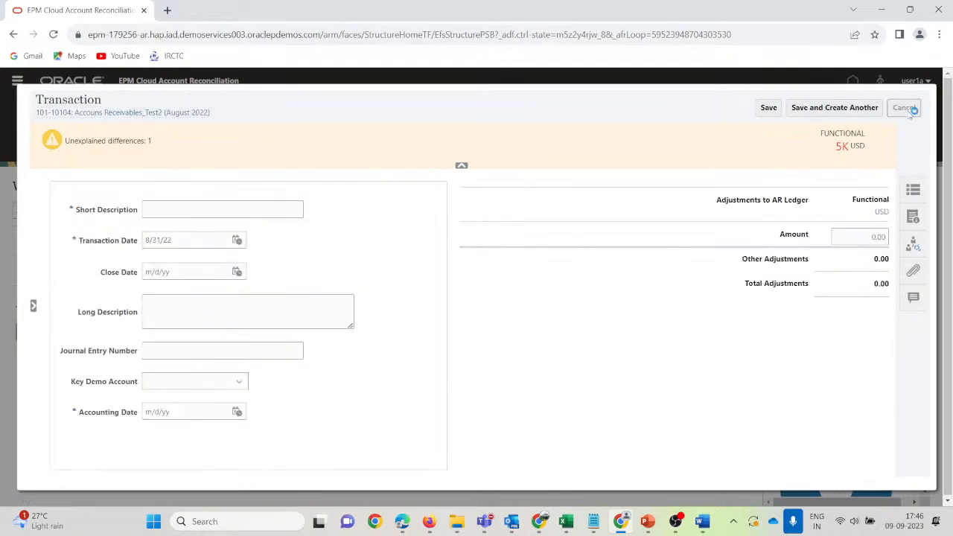
left_click(905, 107)
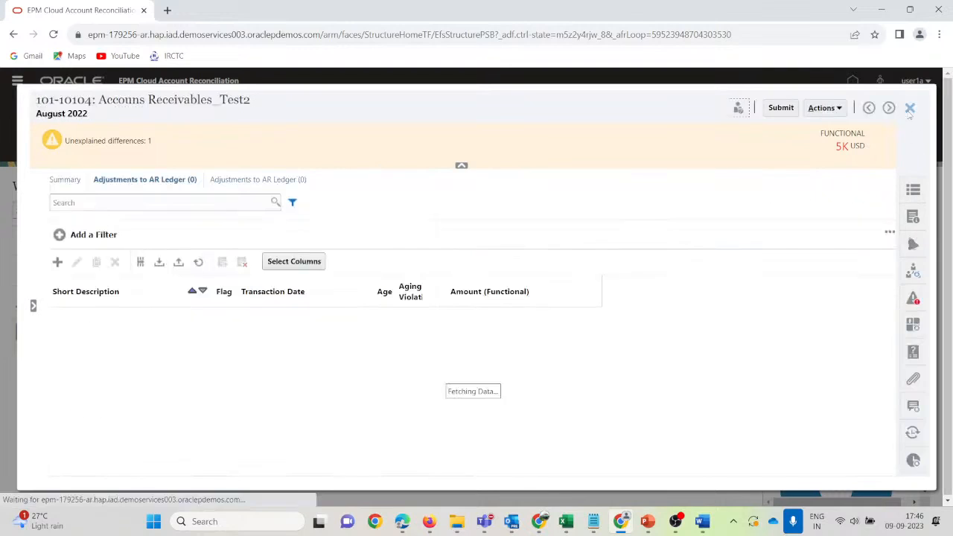
left_click(250, 184)
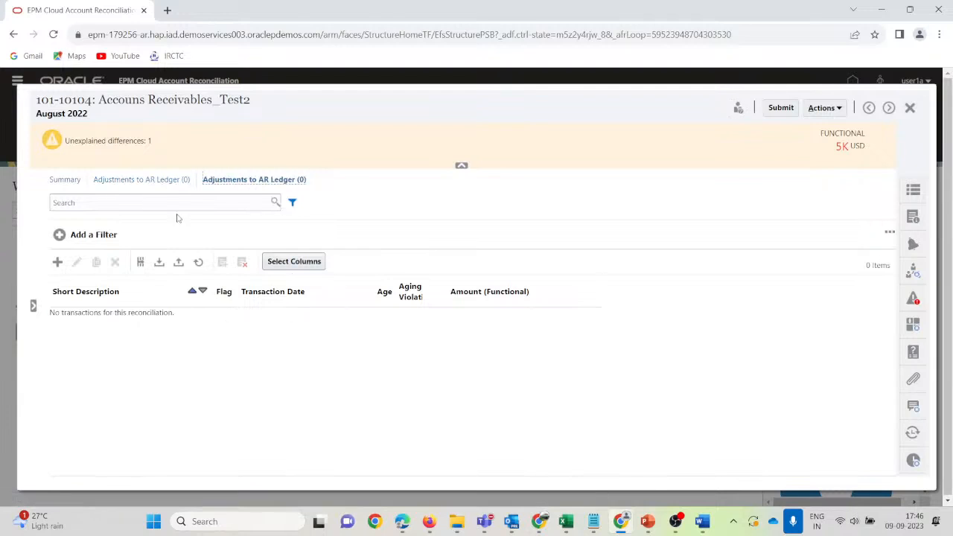
left_click(155, 182)
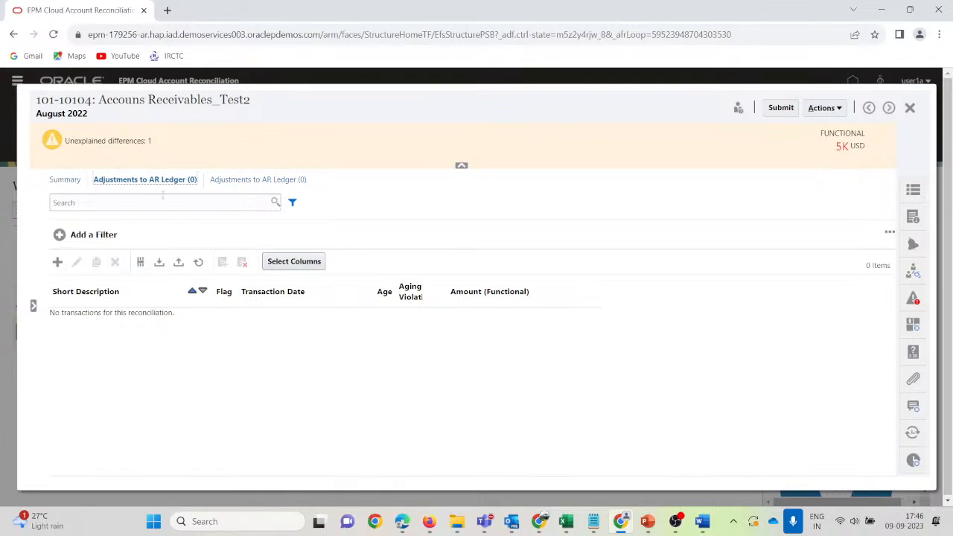
left_click(145, 182)
left_click(65, 182)
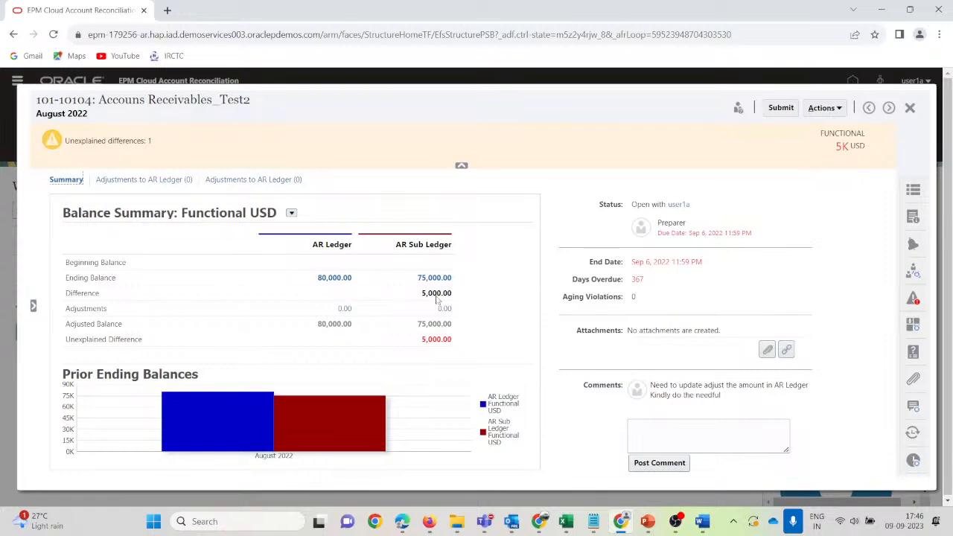
left_click(137, 182)
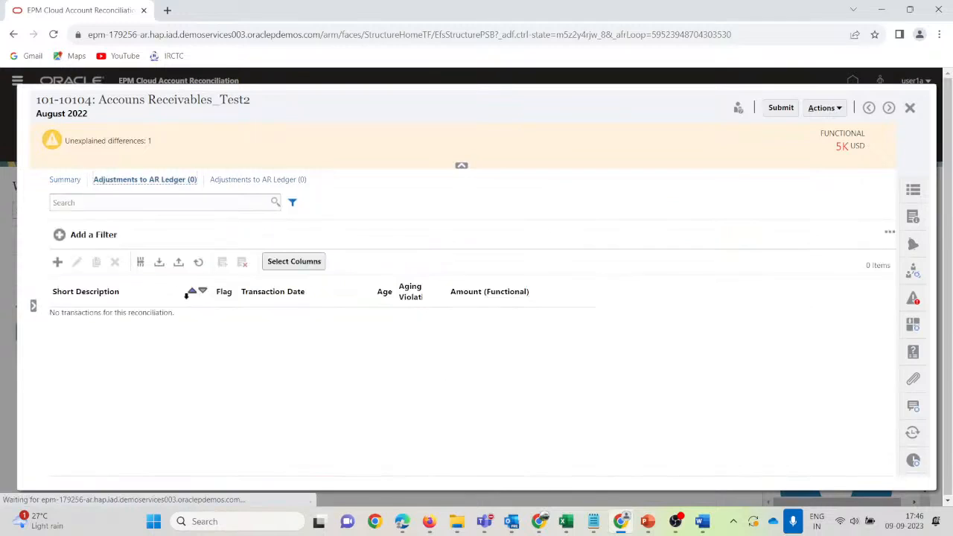
Cancel an unfinished AR Ledger transaction, then reopen a blank new Transaction form from Adjustments to AR Ledger.
left_click(57, 262)
left_click(166, 212)
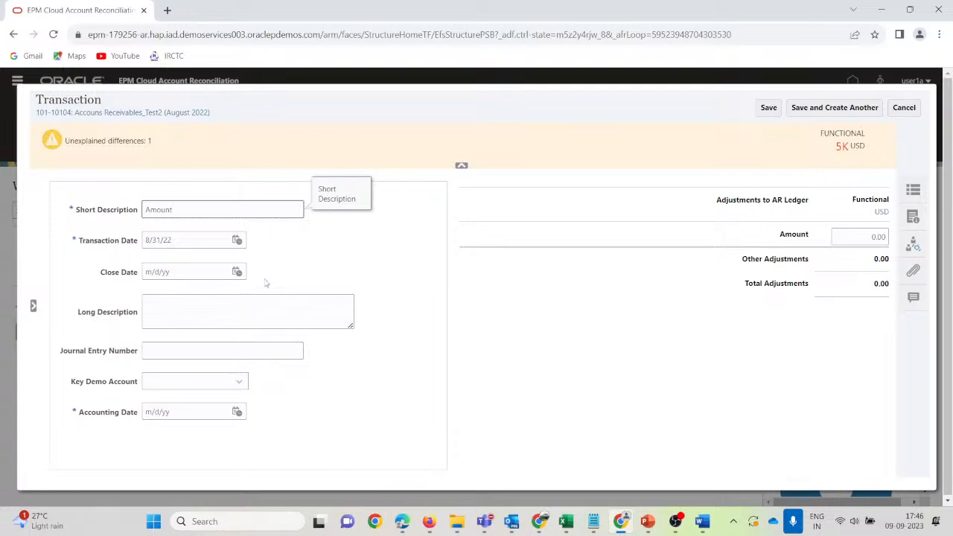
left_click(904, 109)
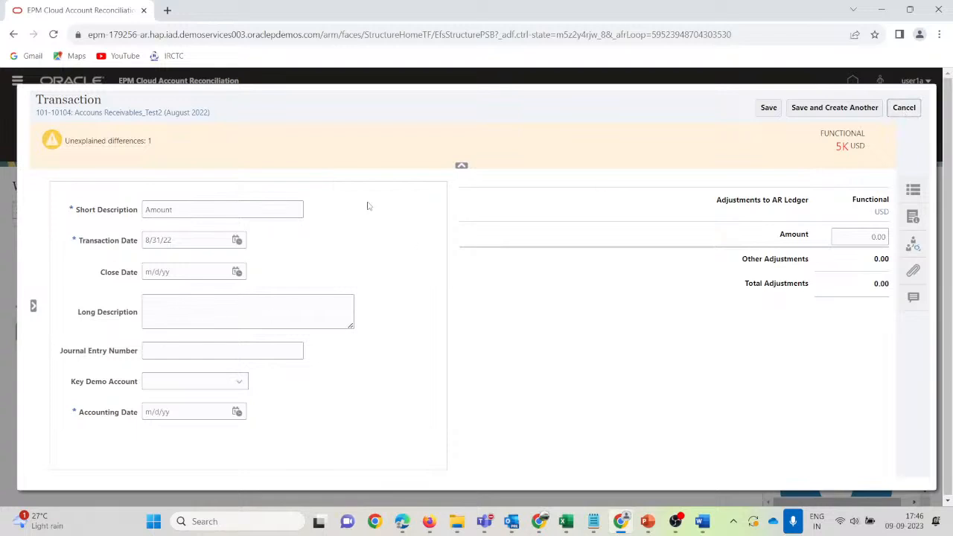
left_click(904, 108)
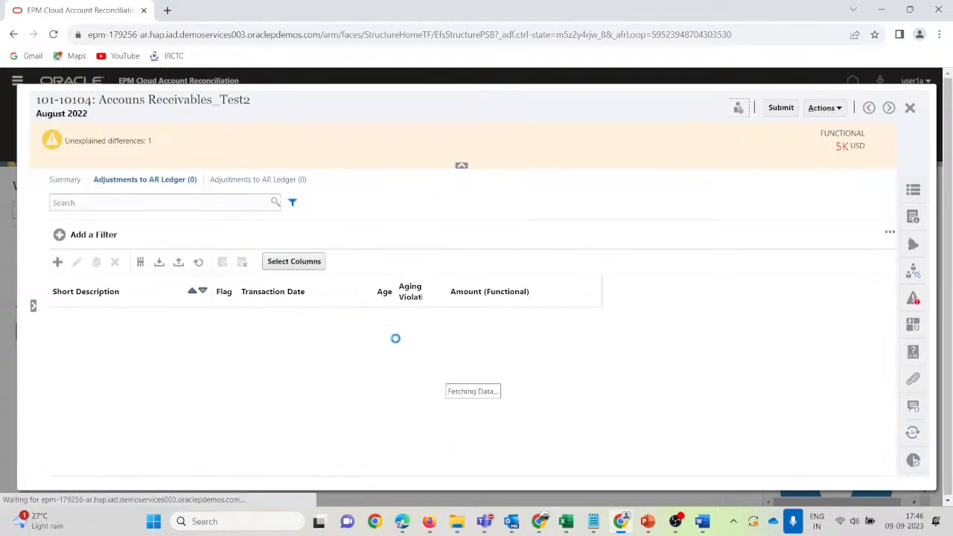
left_click(75, 181)
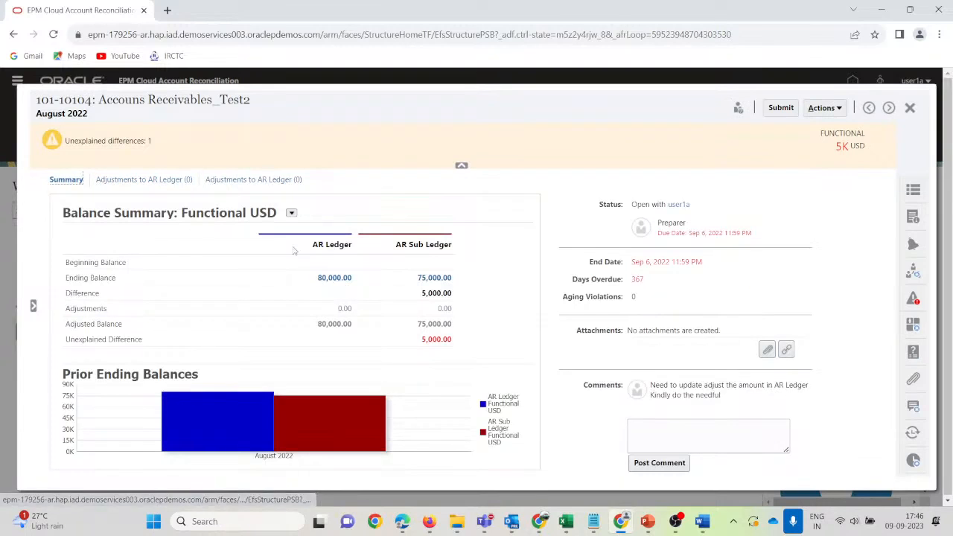
left_click(145, 181)
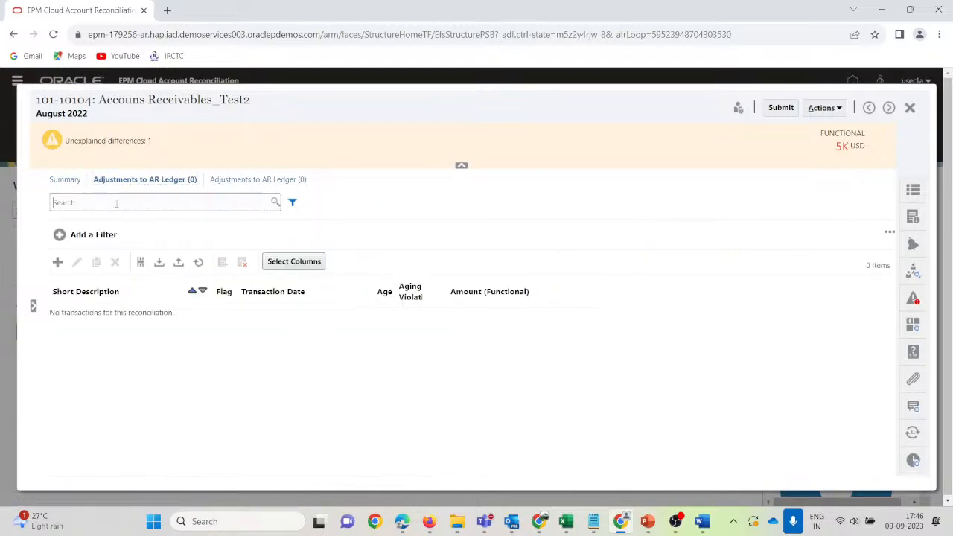
left_click(57, 262)
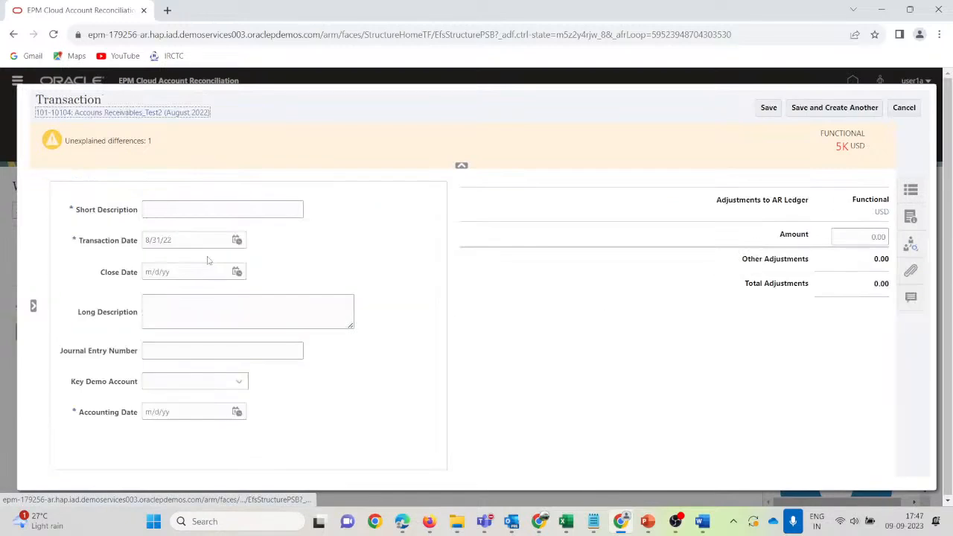
Enter short description 'Amount of Interco wrongly posted here', a journal entry number, and Key Demo Account Yes.
left_click(182, 213)
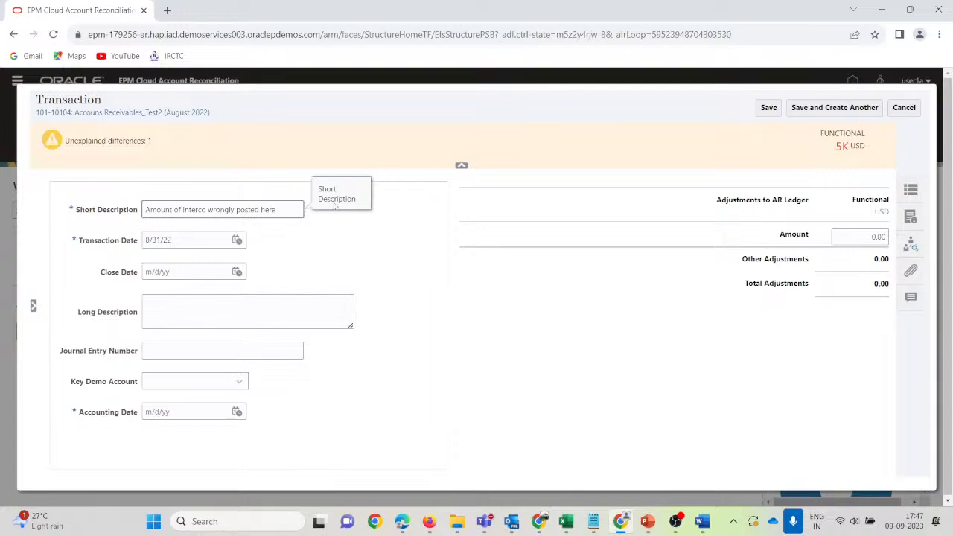
left_click(162, 316)
left_click(292, 348)
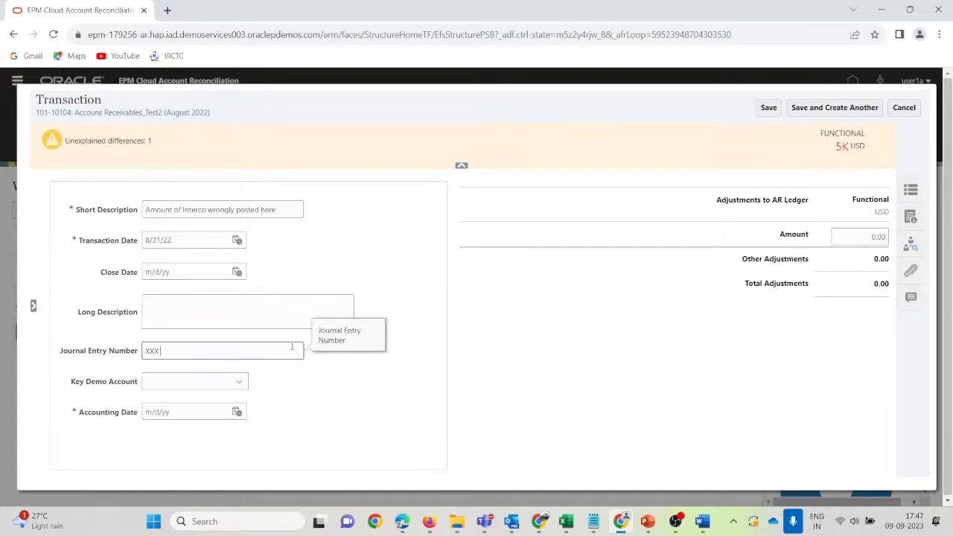
left_click(232, 383)
left_click(166, 414)
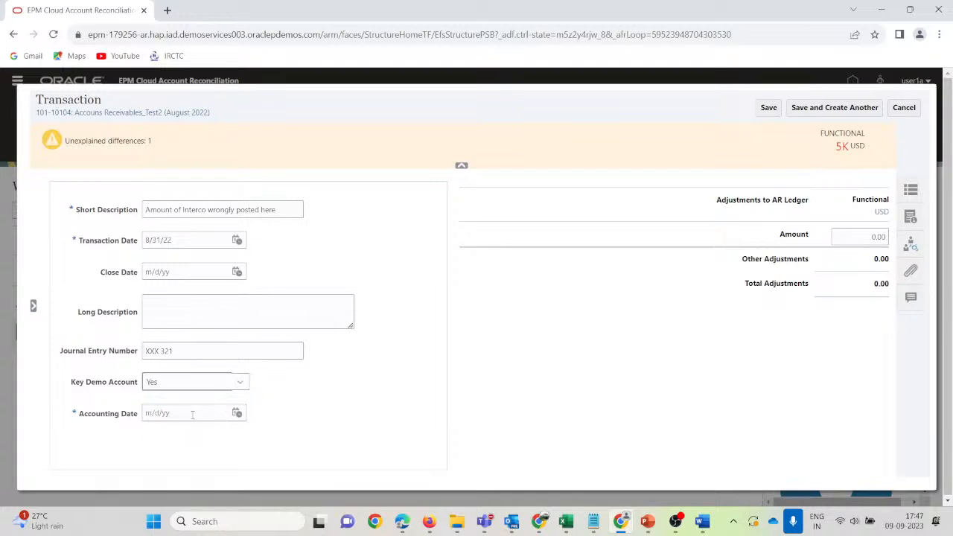
Set accounting date 9/1/23 and amount 5000.00, then save the adjustment.
left_click(237, 413)
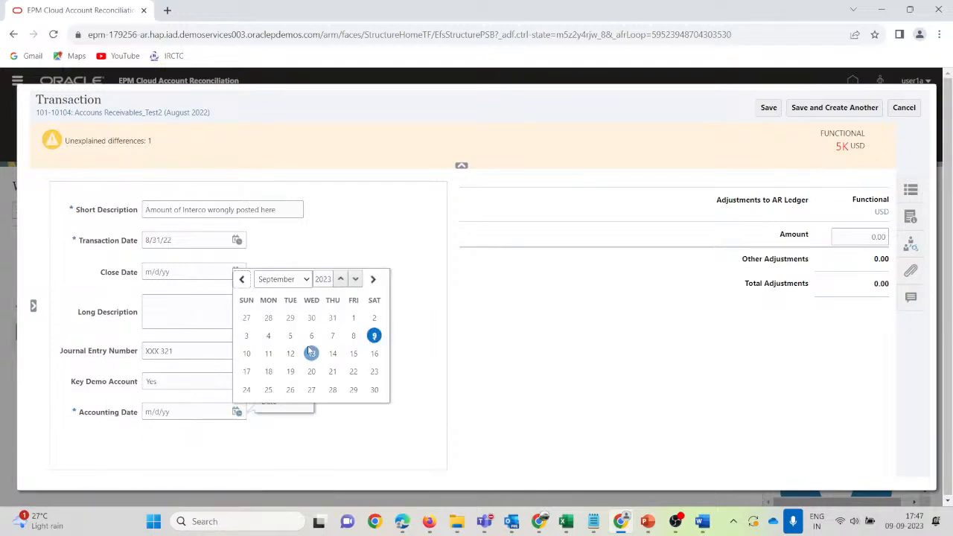
left_click(354, 319)
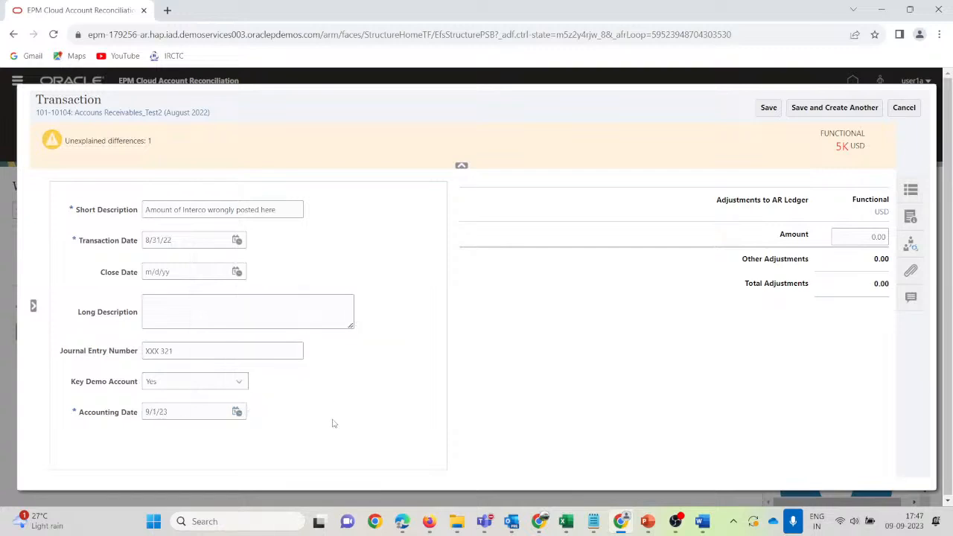
left_click(855, 239)
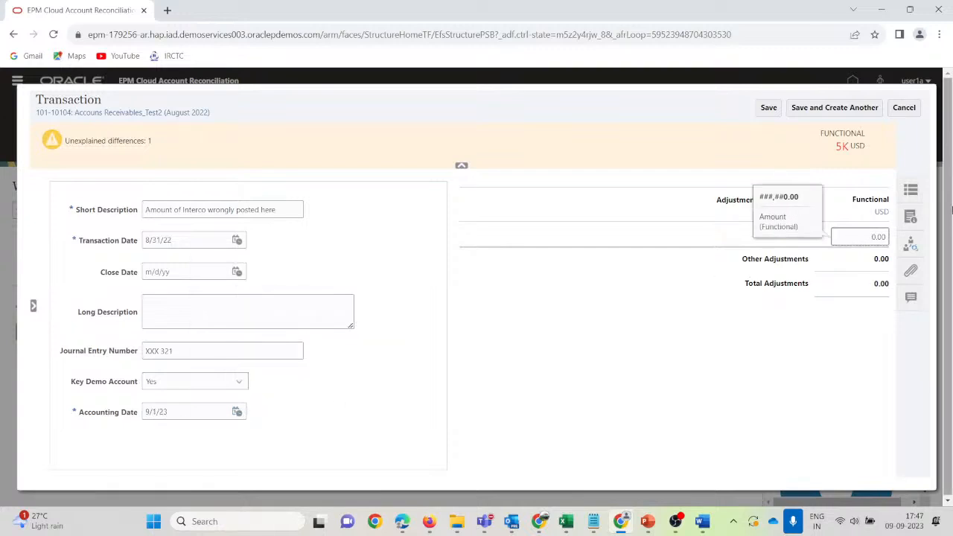
type("5000.00")
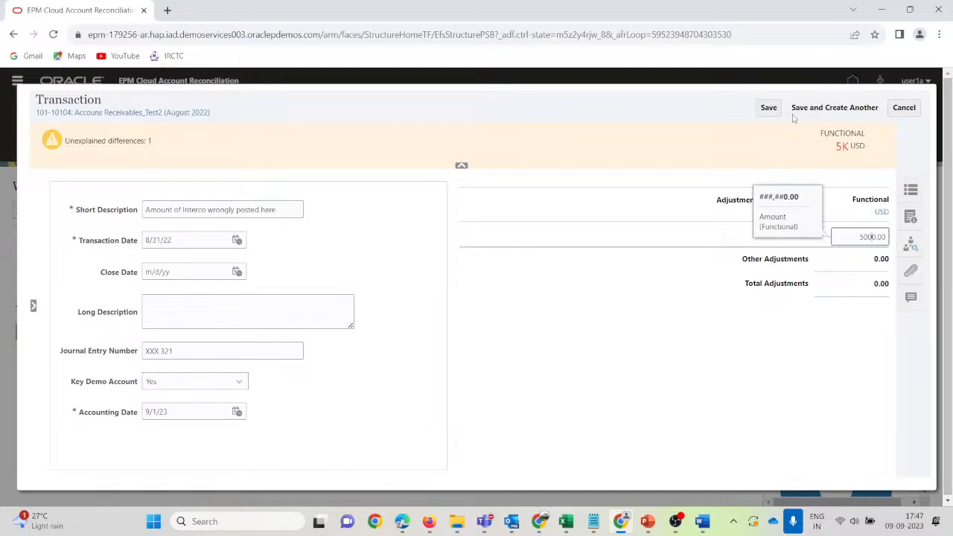
left_click(767, 108)
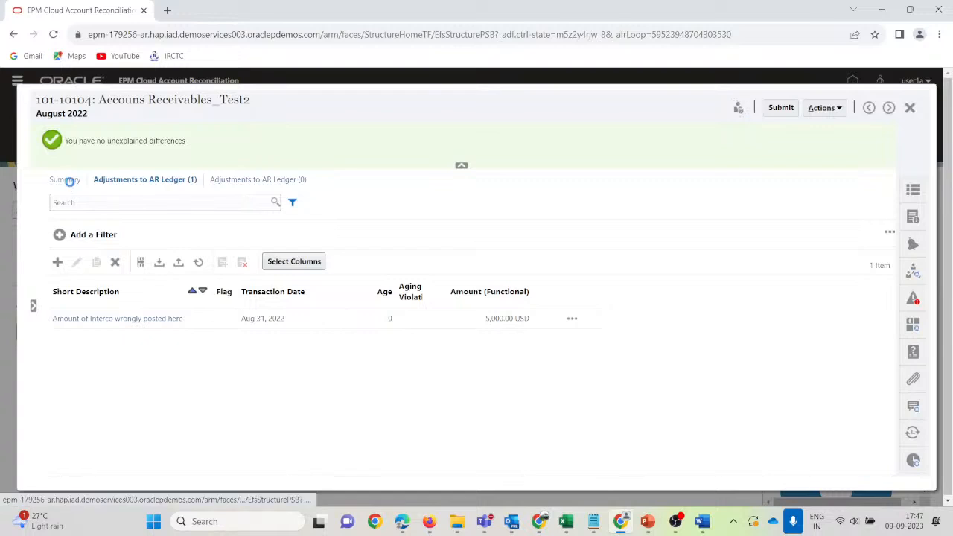
Post the comment 'Adjustment passed for AR Ledger' on the Summary.
left_click(67, 179)
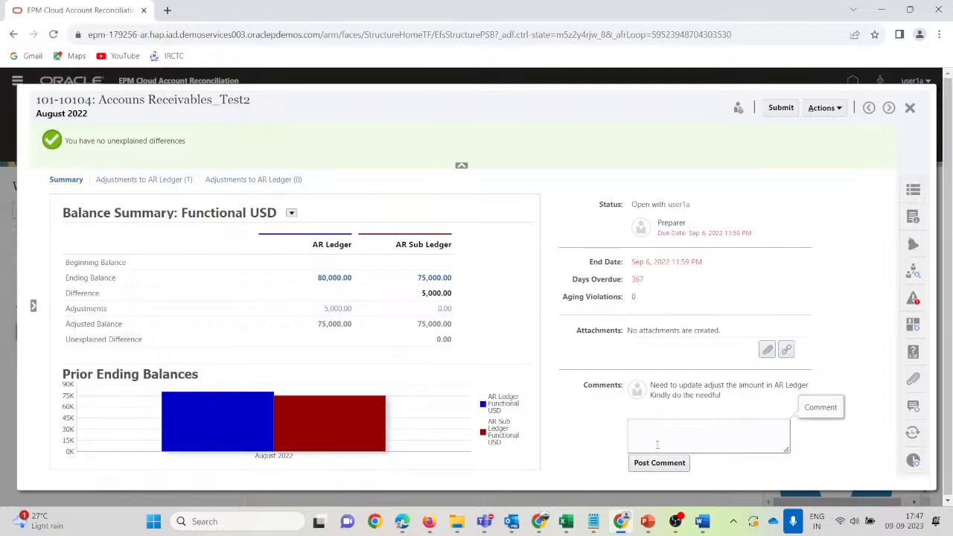
type("Adjustment passed for")
left_click(660, 462)
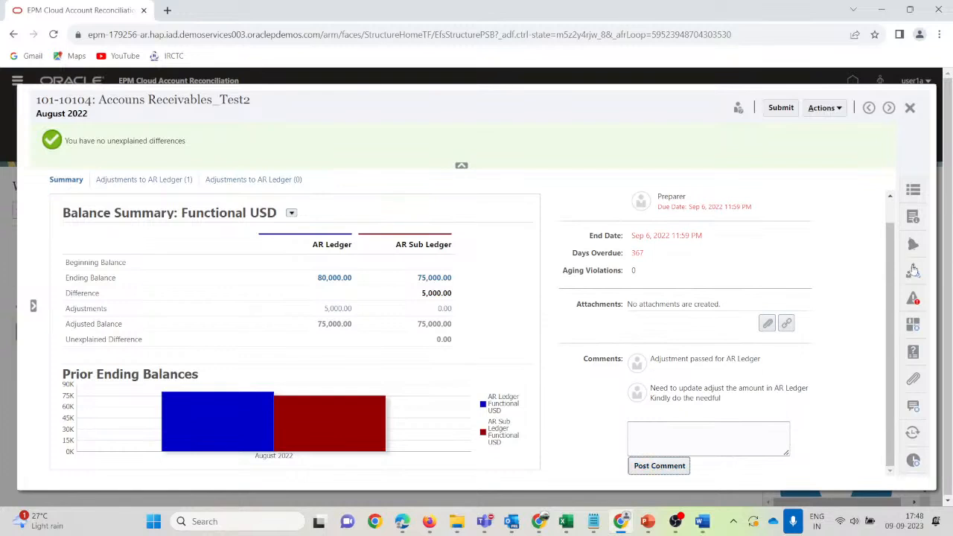
scroll(762, 380, "up", 1)
scroll(680, 343, "down", 1)
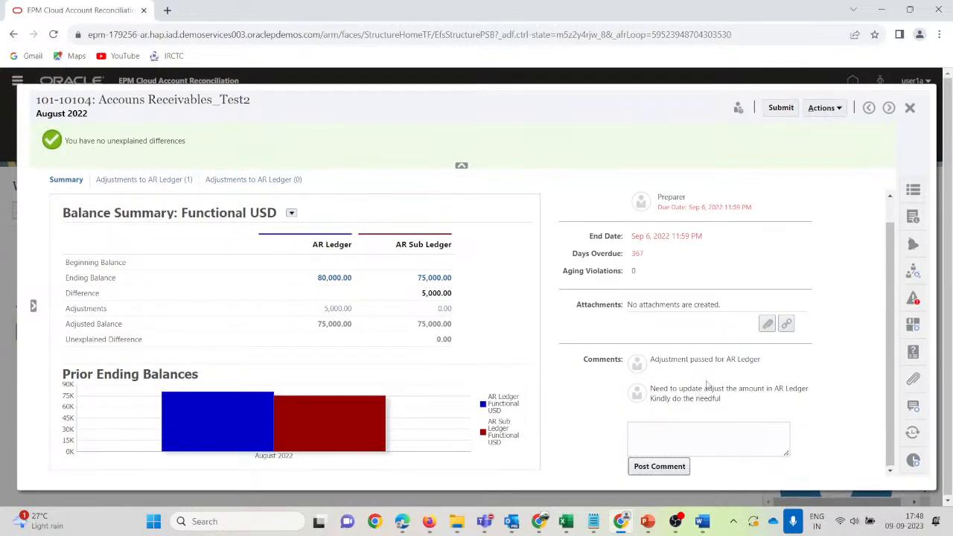
scroll(791, 237, "up", 1)
Submit 101-10104 to Reviewer 1 and close it back to the Worklist.
left_click(781, 107)
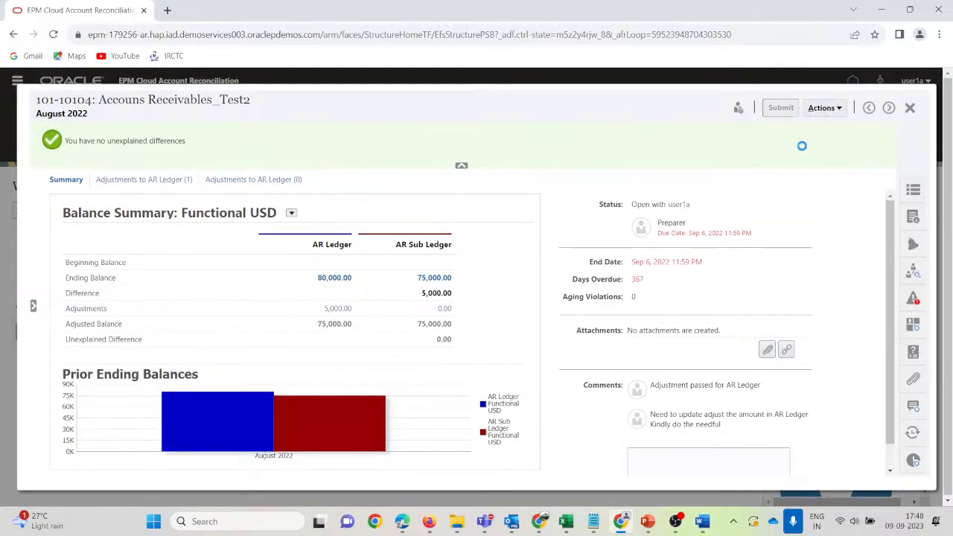
left_click(665, 319)
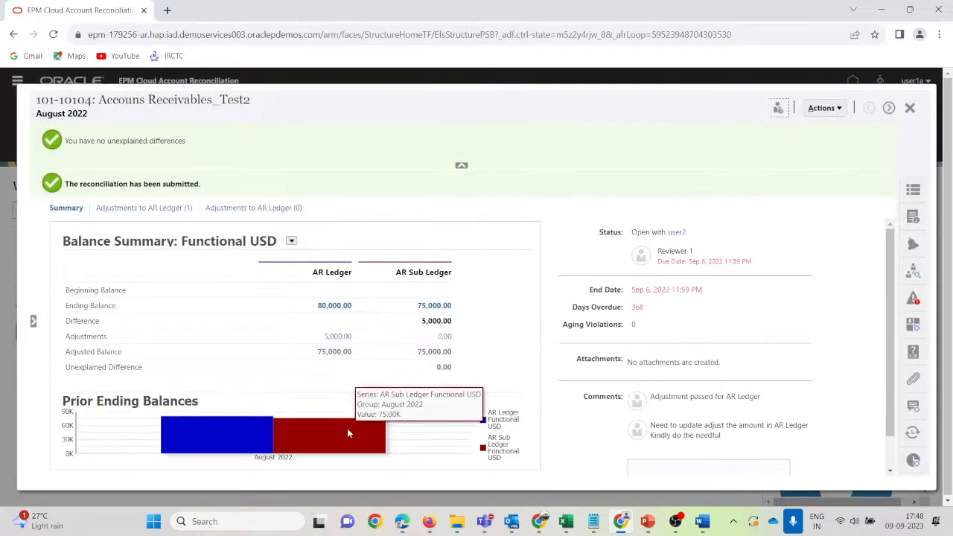
left_click(909, 107)
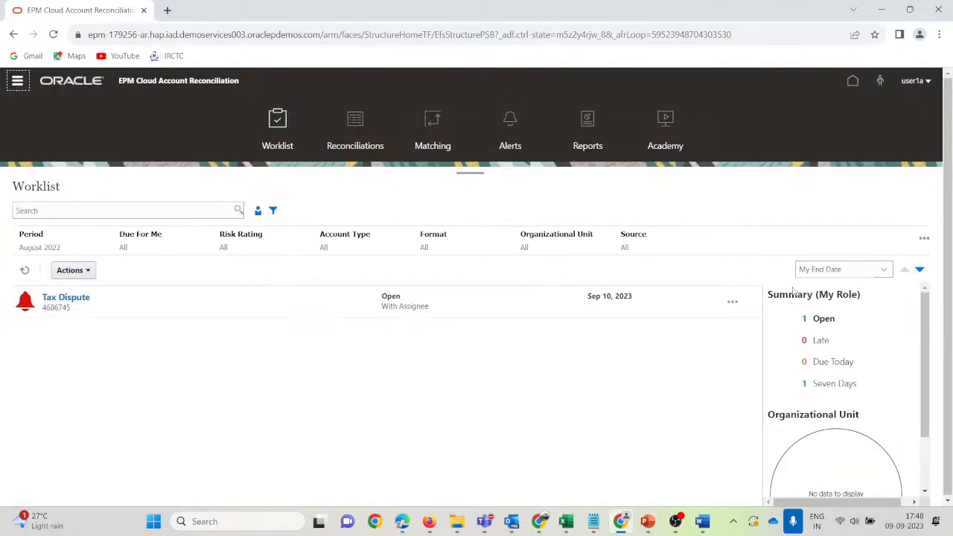
Sign out of the preparer's session.
left_click(927, 81)
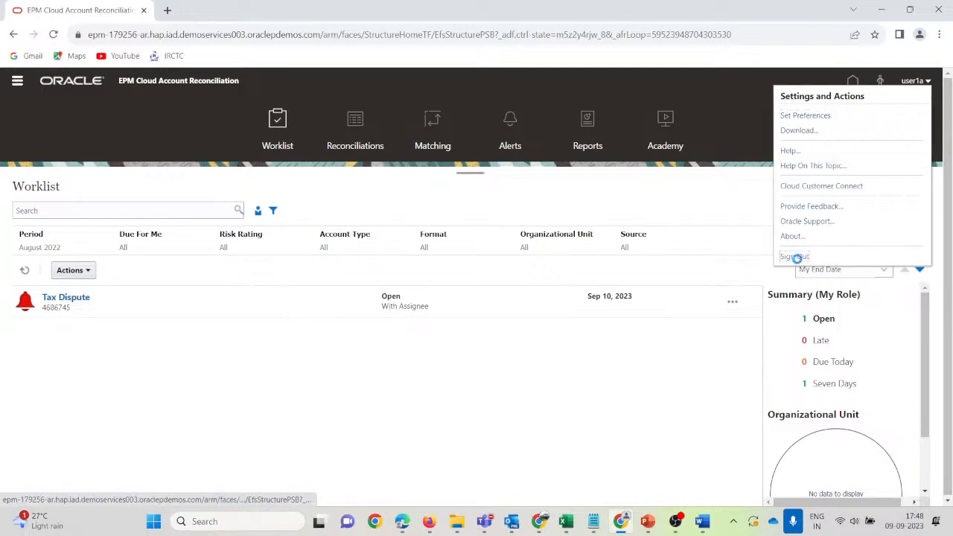
left_click(792, 255)
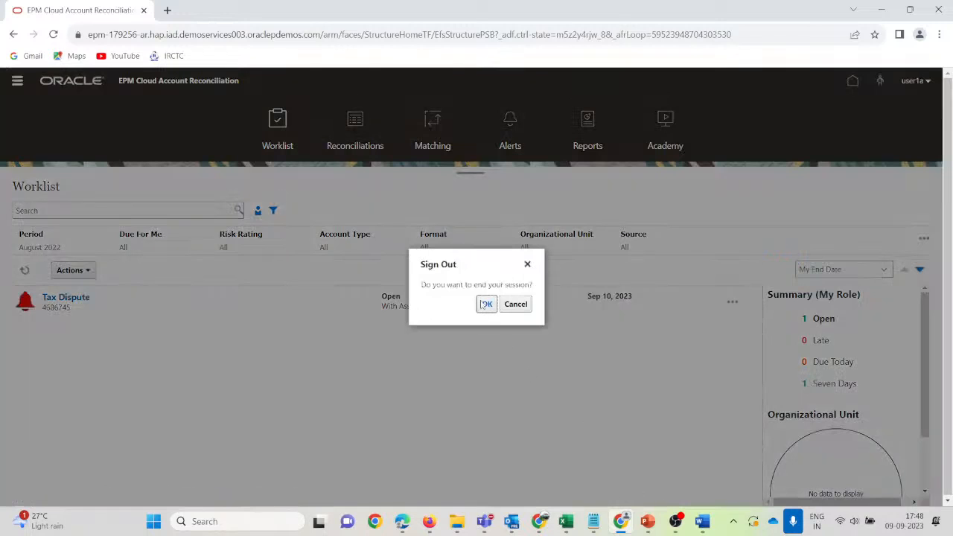
left_click(486, 305)
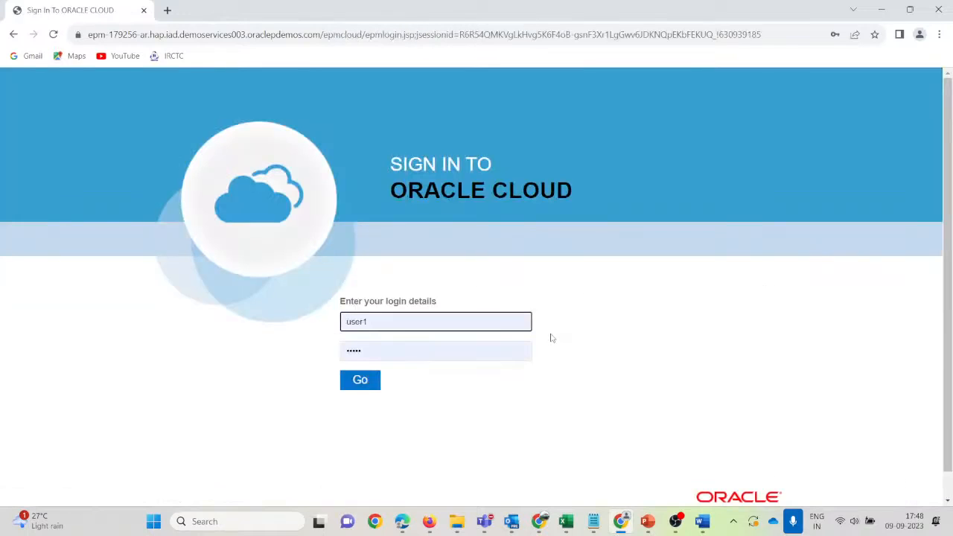
Sign in as user2 with the account password, dismissing the browser password warning.
left_click(391, 323)
key("BackSpace")
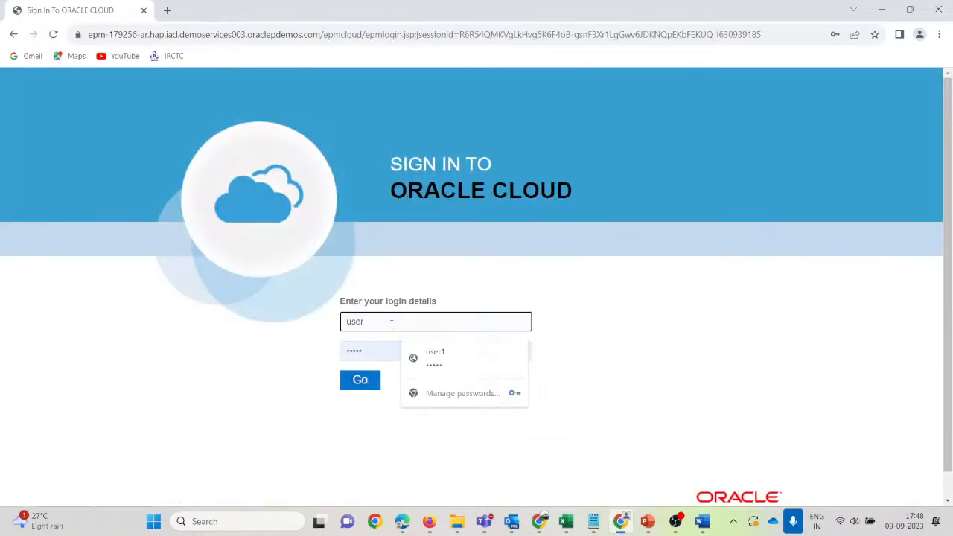
type("2")
key("Tab")
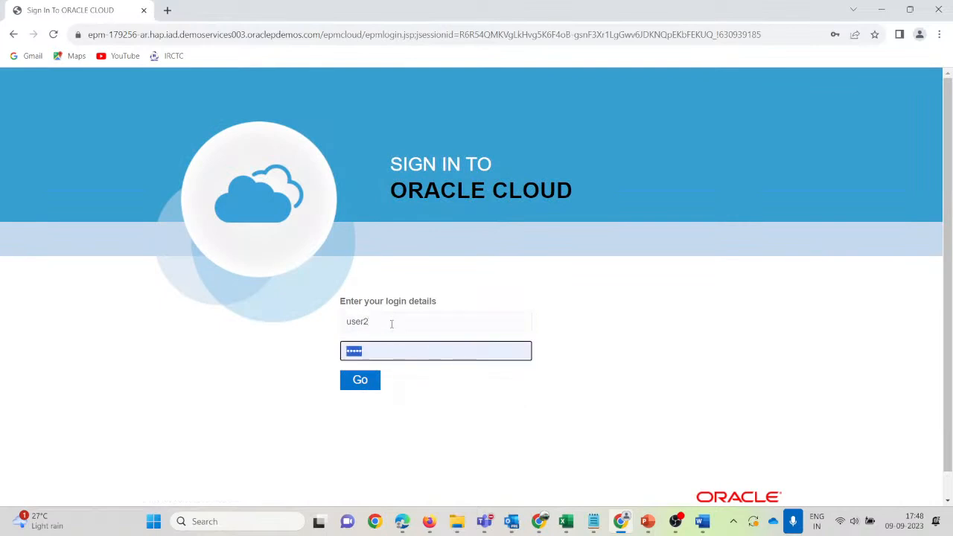
type("••")
key("Tab")
left_click(362, 381)
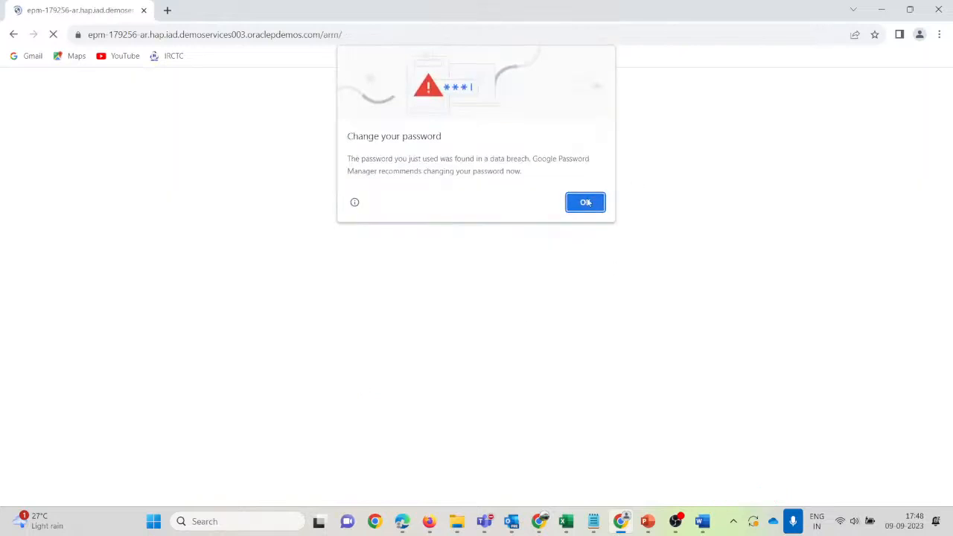
left_click(592, 202)
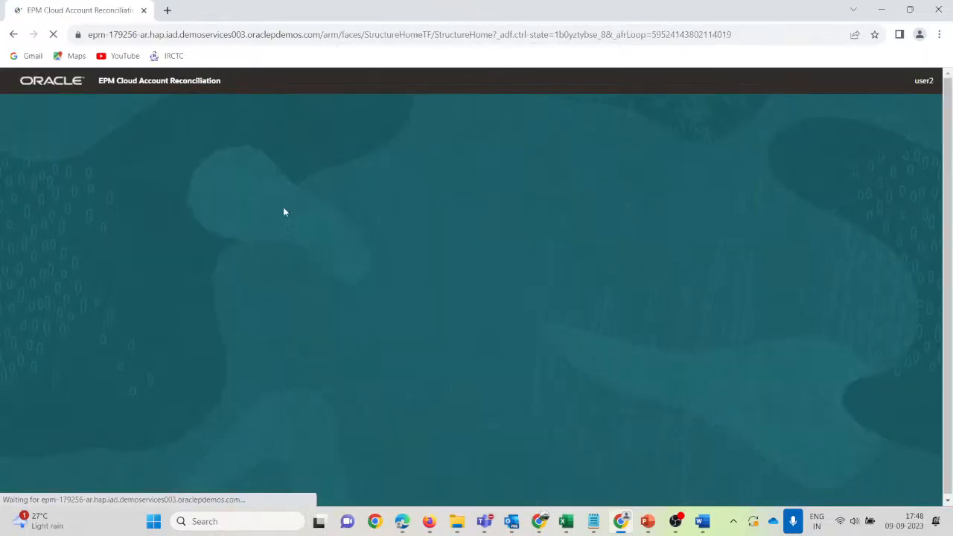
Open 101-10104 from the Late list, check both adjustment tabs, approve it, and close it.
left_click(271, 423)
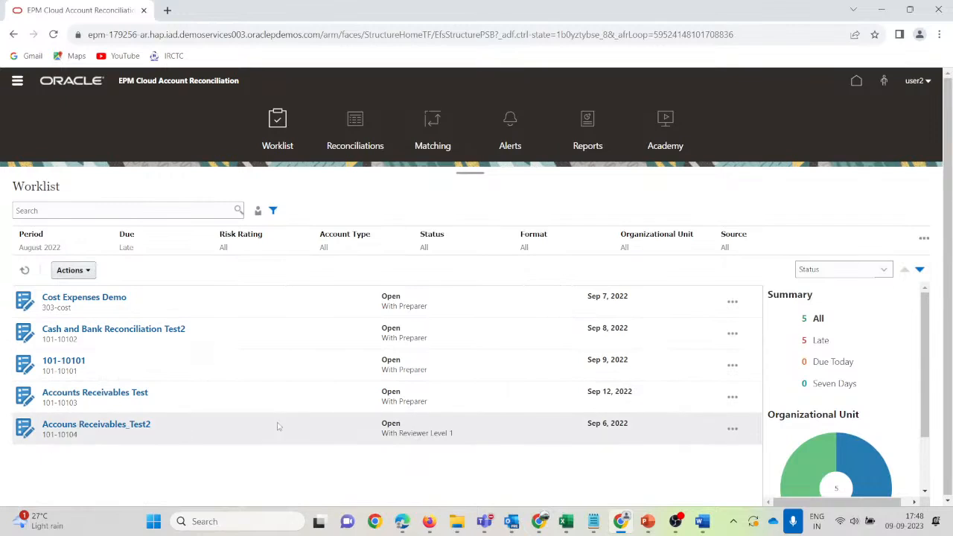
left_click(112, 425)
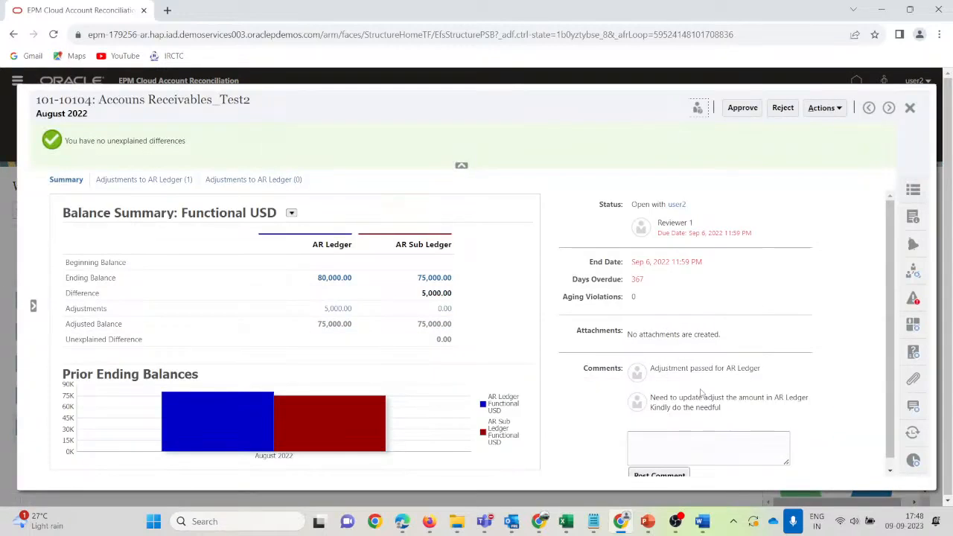
left_click(137, 180)
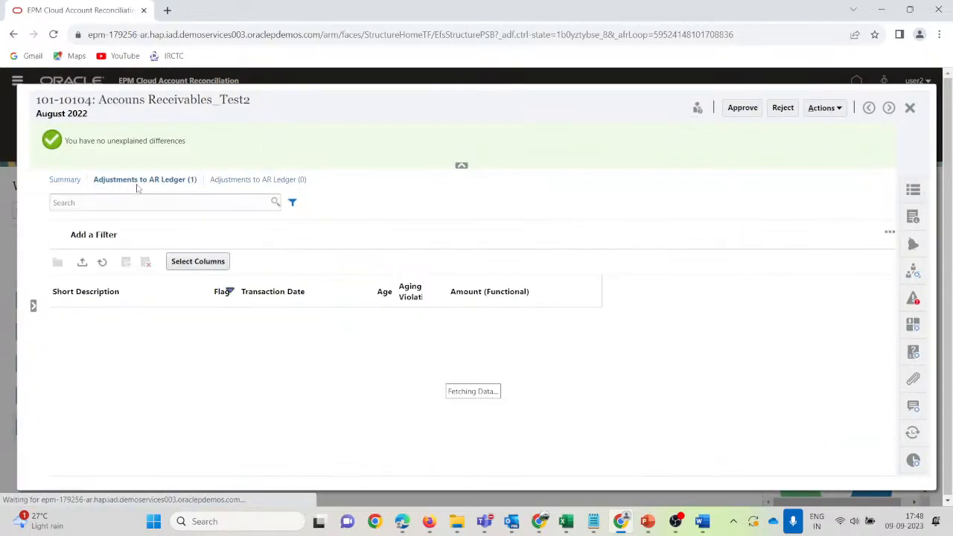
left_click(280, 185)
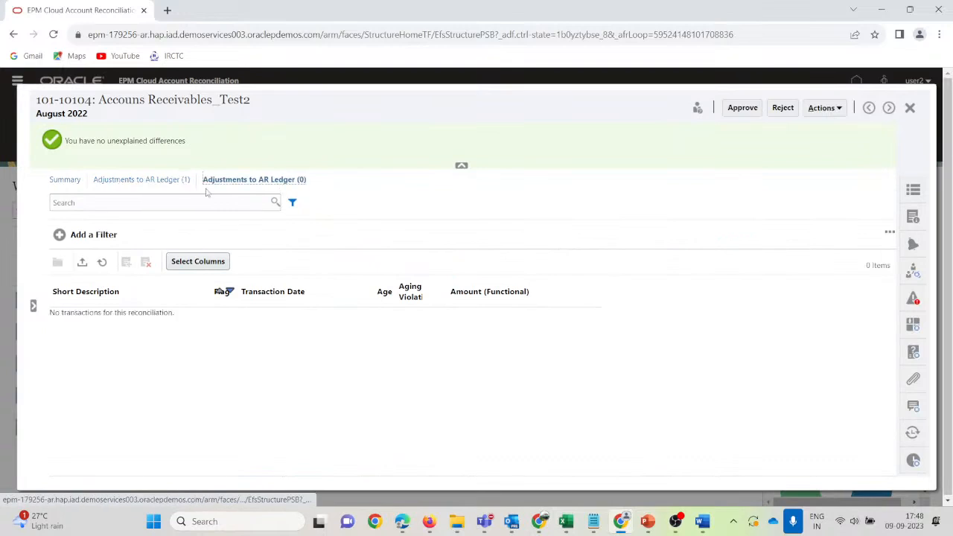
left_click(156, 180)
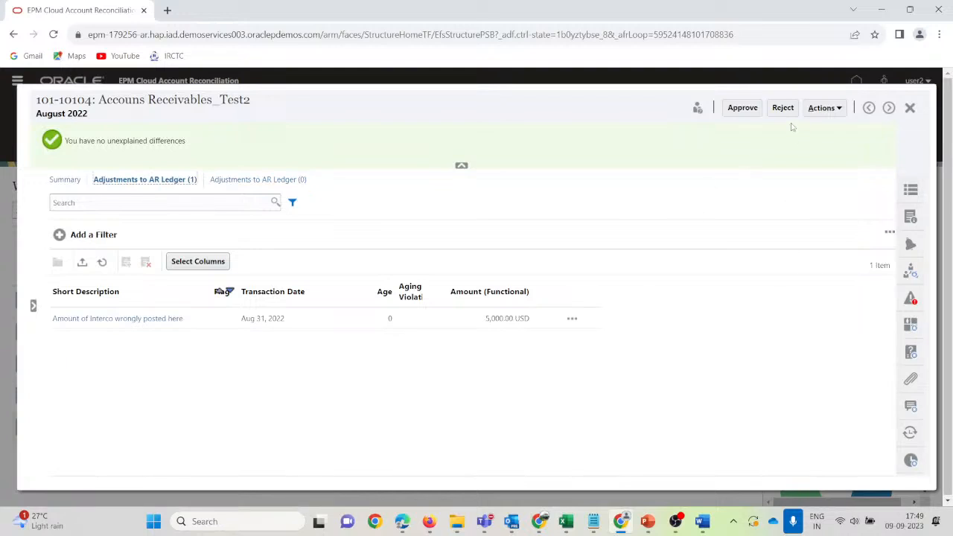
left_click(748, 109)
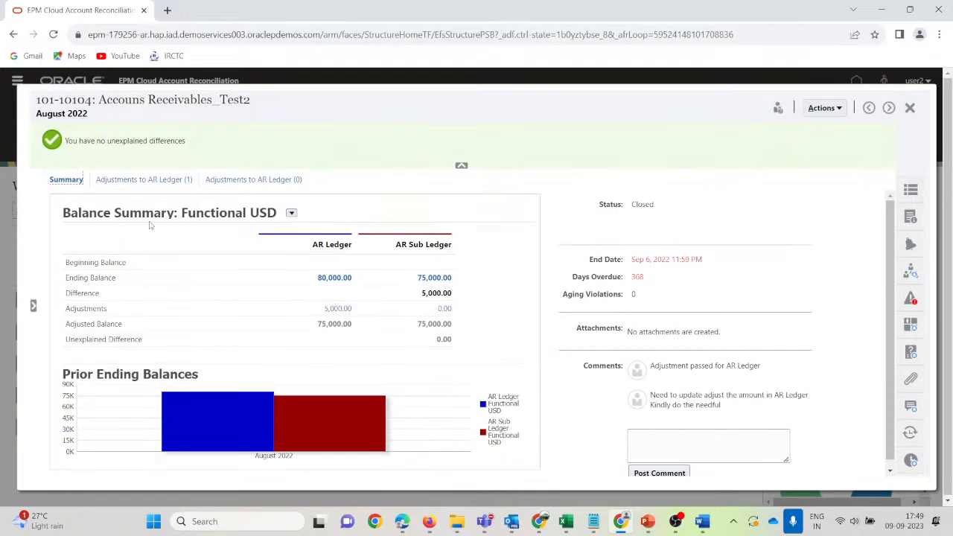
left_click(909, 108)
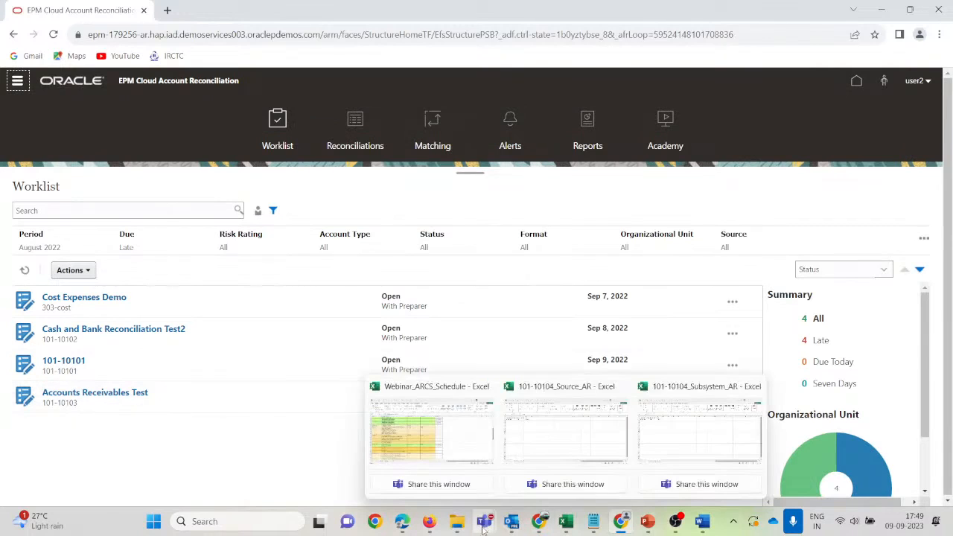
Refresh the administrator's worklist to confirm Accouns Receivables_Test2 is Closed, then go to Profiles.
mouse_move(429, 521)
left_click(362, 436)
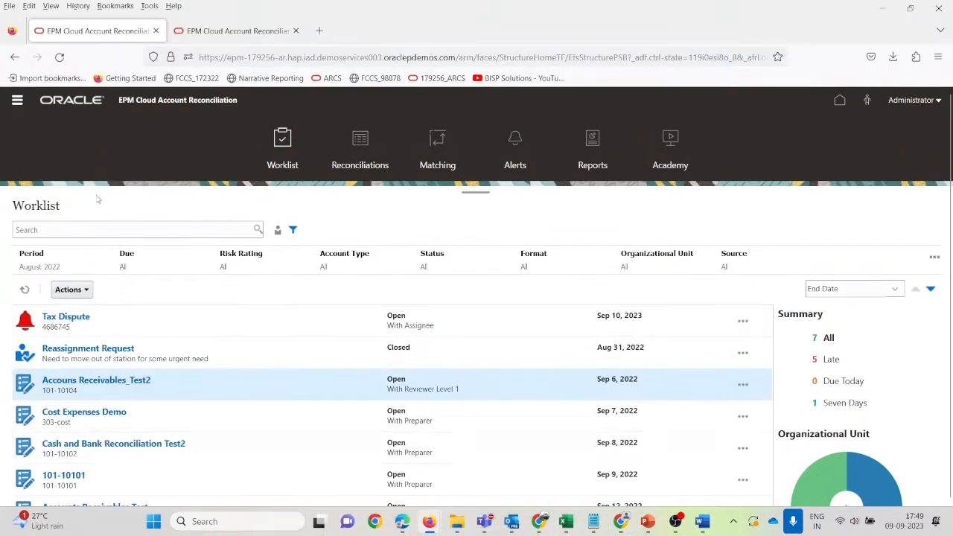
left_click(25, 291)
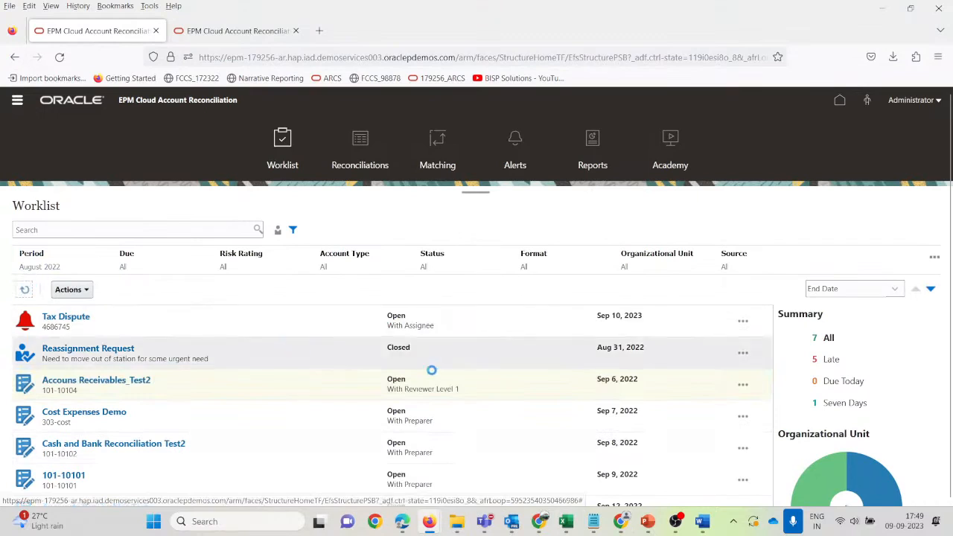
scroll(441, 378, "down", 1)
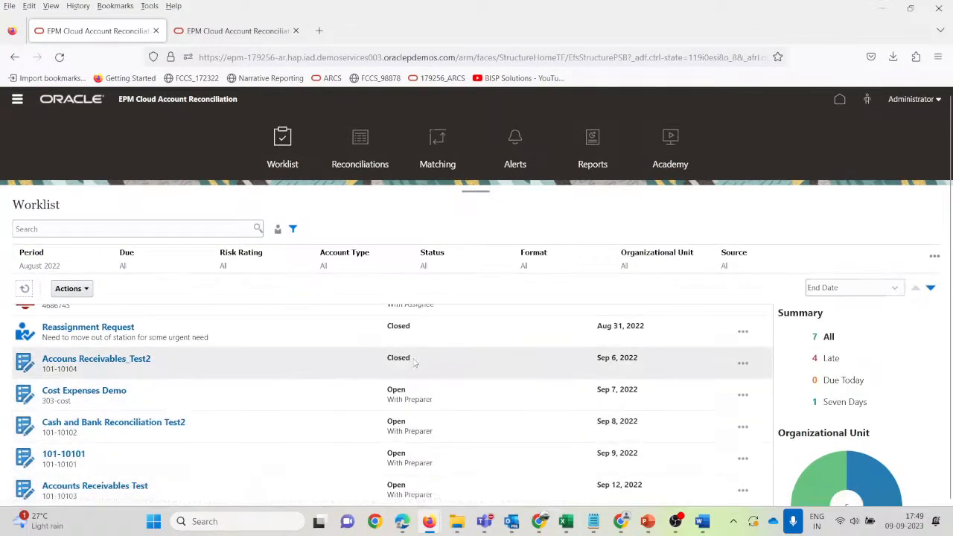
scroll(415, 363, "up", 1)
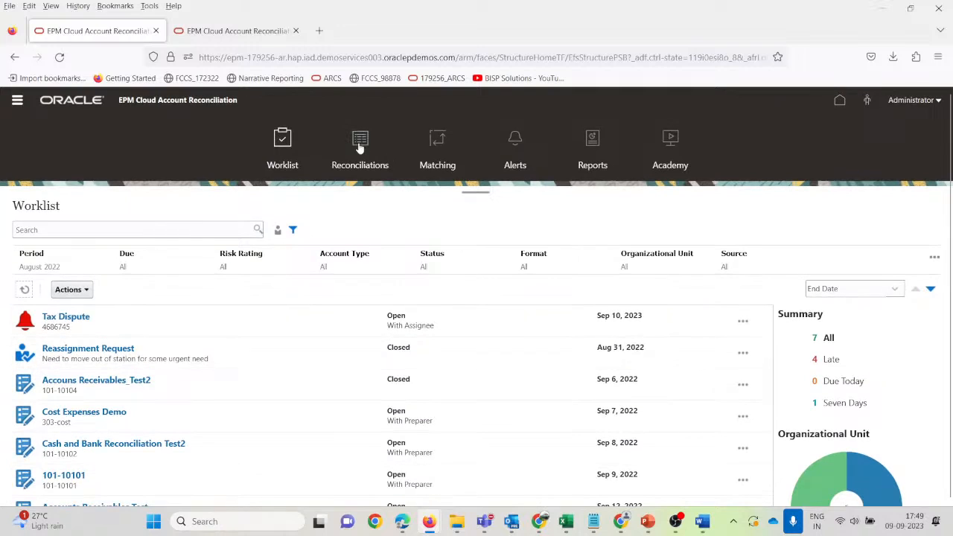
left_click(19, 102)
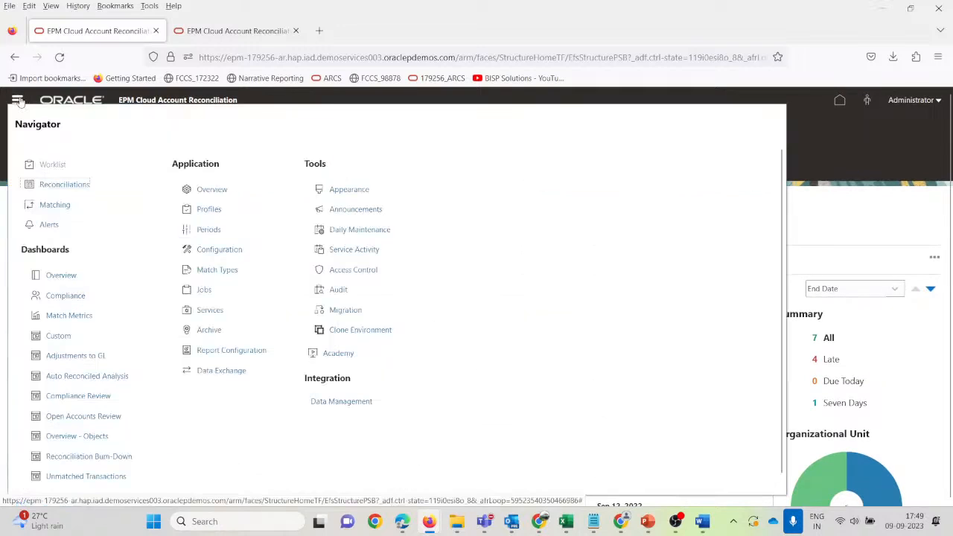
left_click(210, 209)
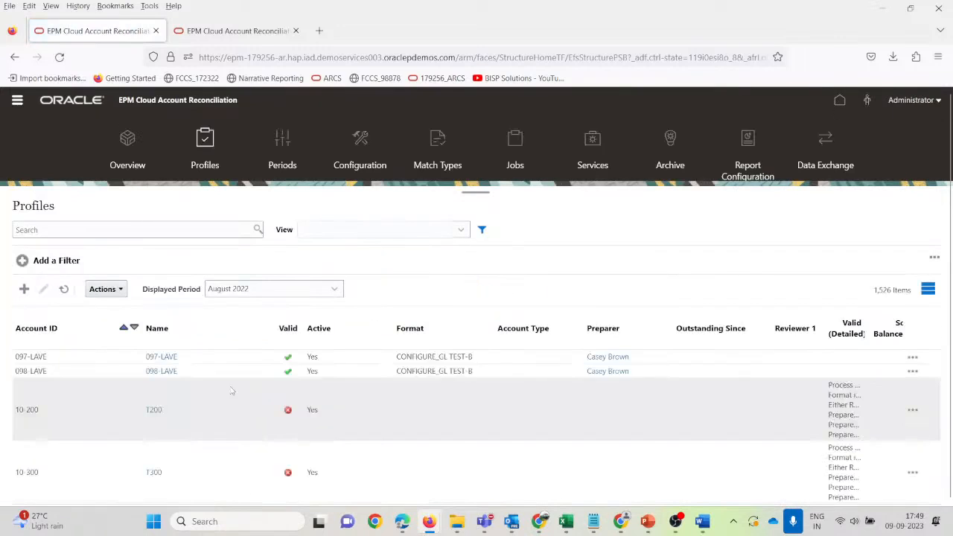
Search Profiles for 10104, check the 101-10104 preparer and reviewer columns, then return Home.
left_click(64, 229)
type("10104")
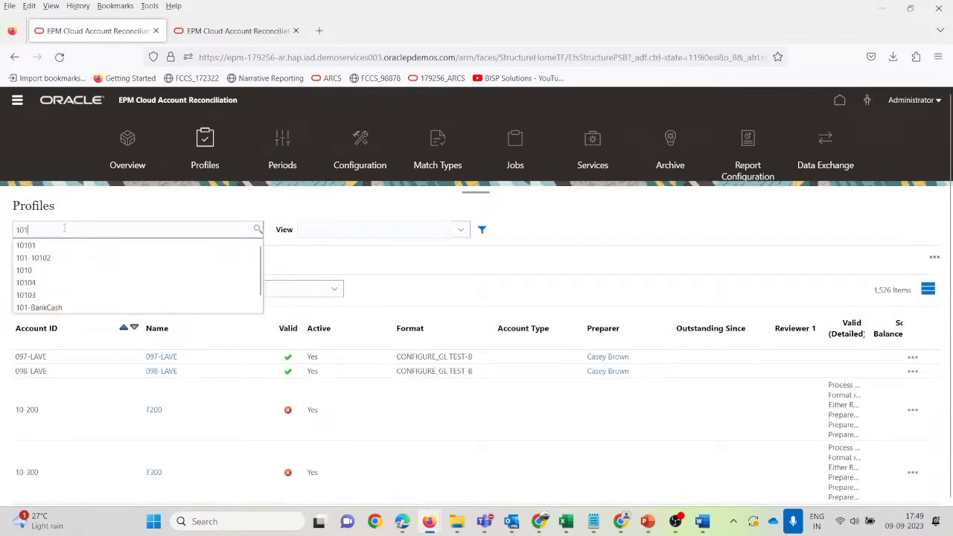
key("Return")
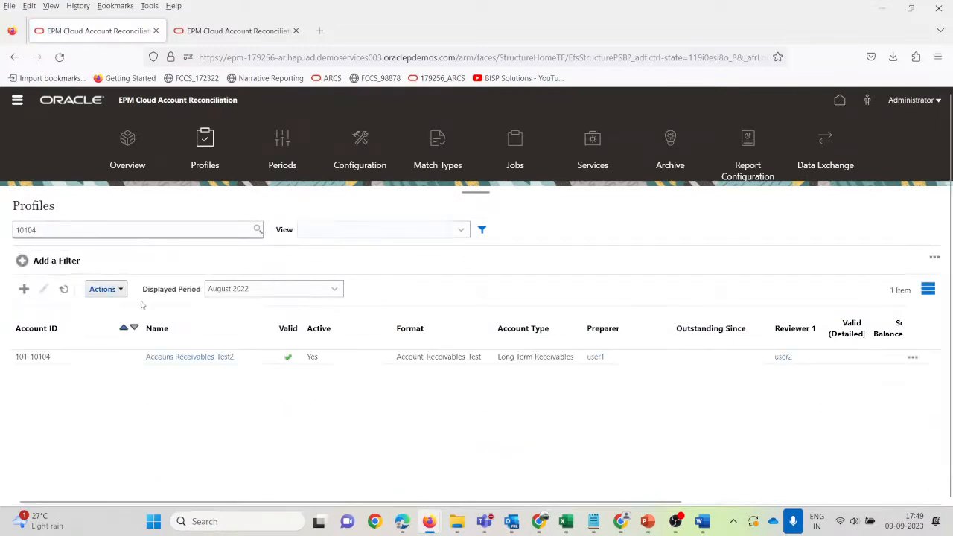
scroll(818, 425, "right", 5)
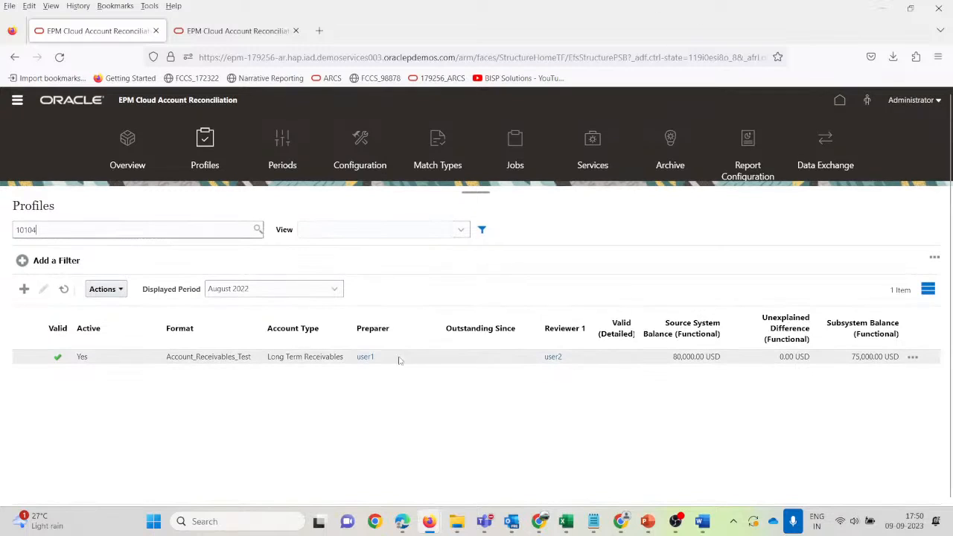
left_click(836, 100)
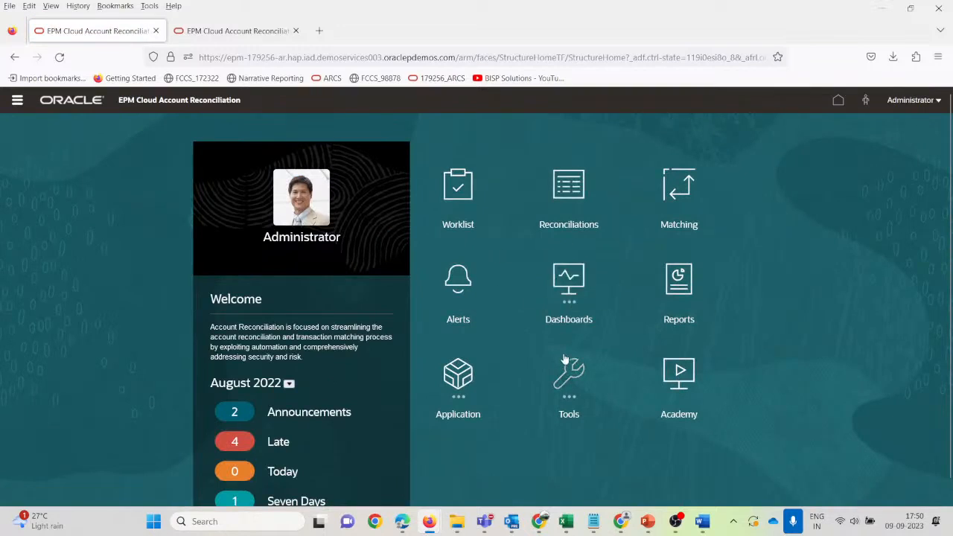
Open the Account_Receivables_Test format for editing and browse its System Adjustments attributes.
left_click(17, 99)
left_click(243, 258)
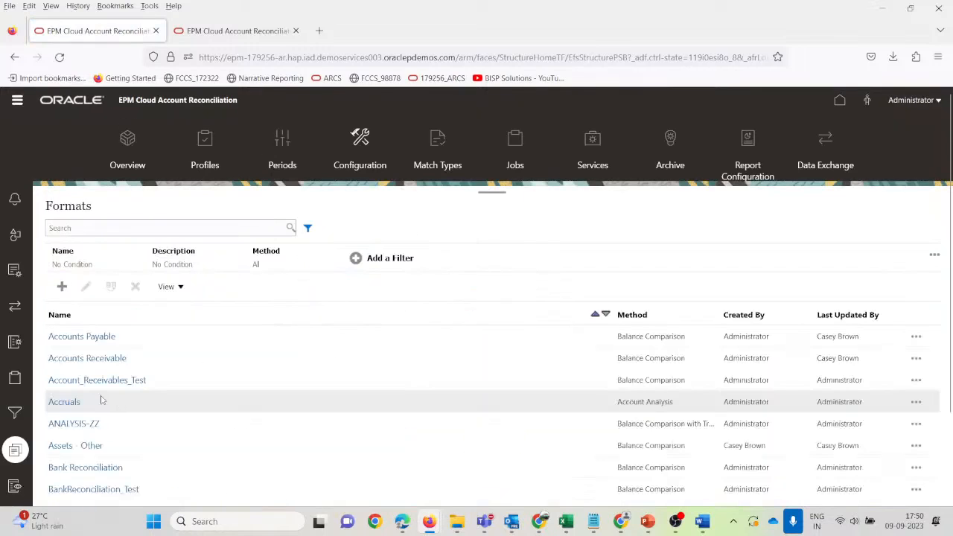
left_click(120, 379)
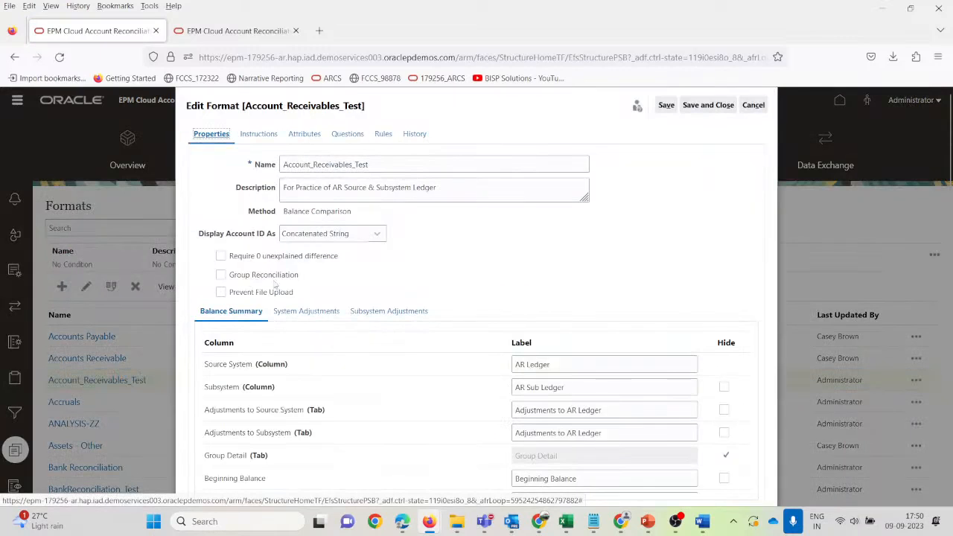
scroll(272, 328, "down", 2)
left_click(298, 207)
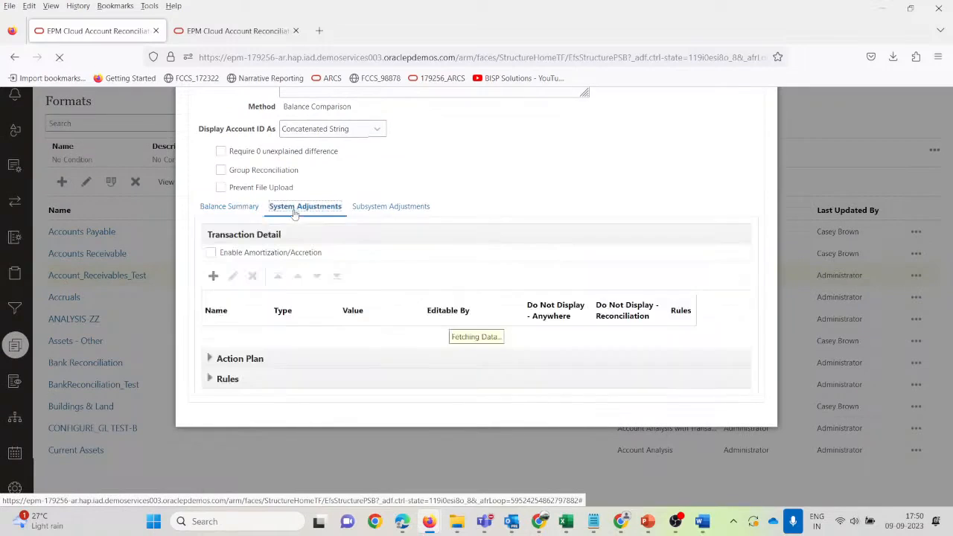
scroll(260, 337, "down", 2)
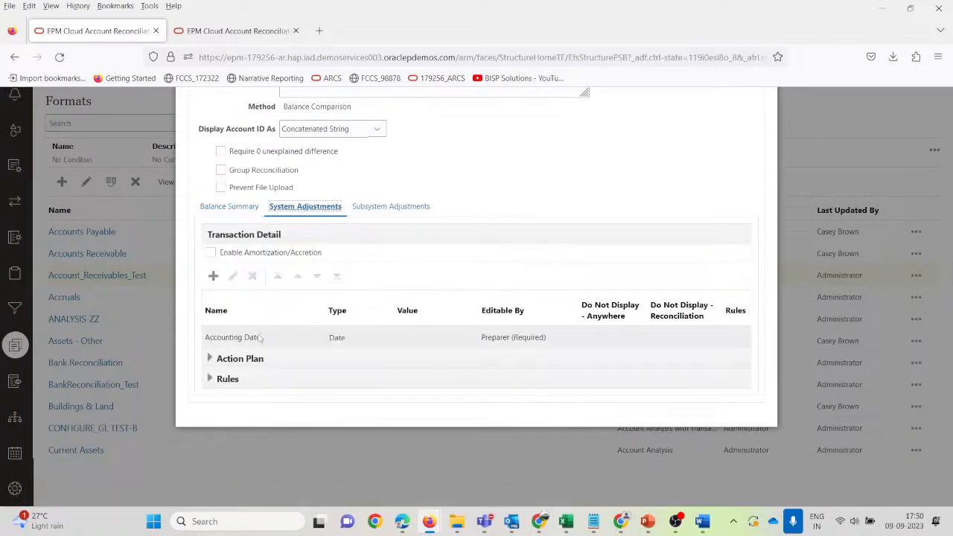
scroll(267, 339, "up", 3)
scroll(264, 394, "down", 1)
scroll(266, 401, "down", 3)
scroll(288, 343, "up", 1)
scroll(288, 343, "up", 3)
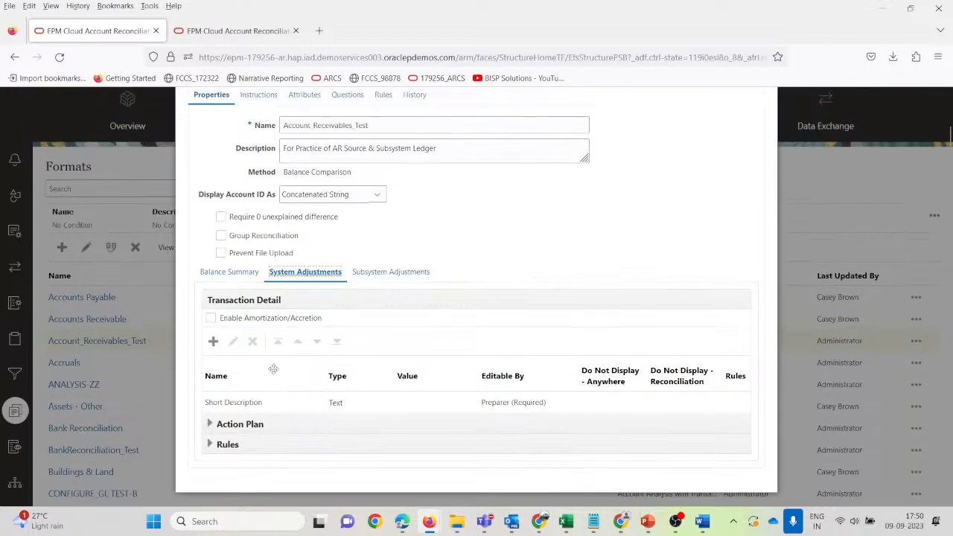
scroll(280, 361, "down", 2)
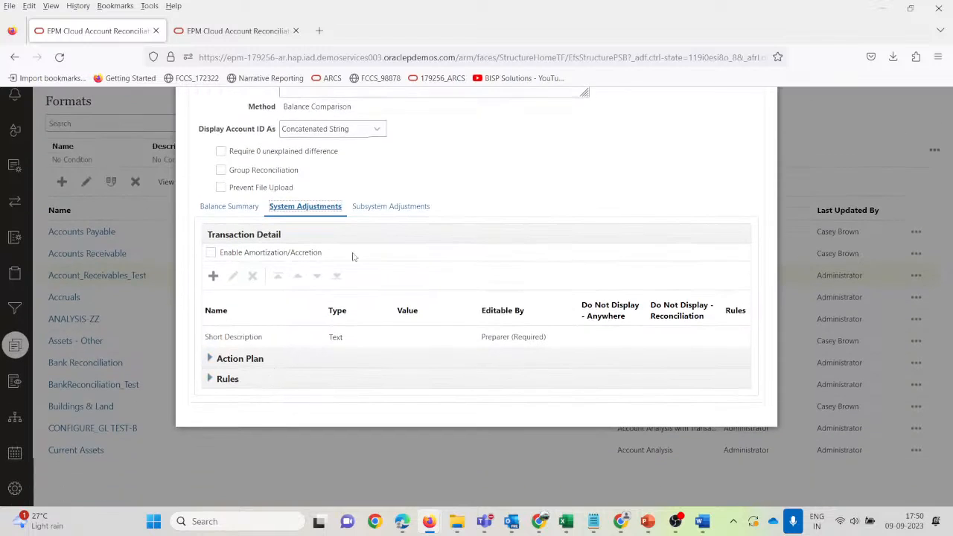
Glance at Subsystem Adjustments, return to System Adjustments, and select the Accounting Date attribute.
left_click(381, 209)
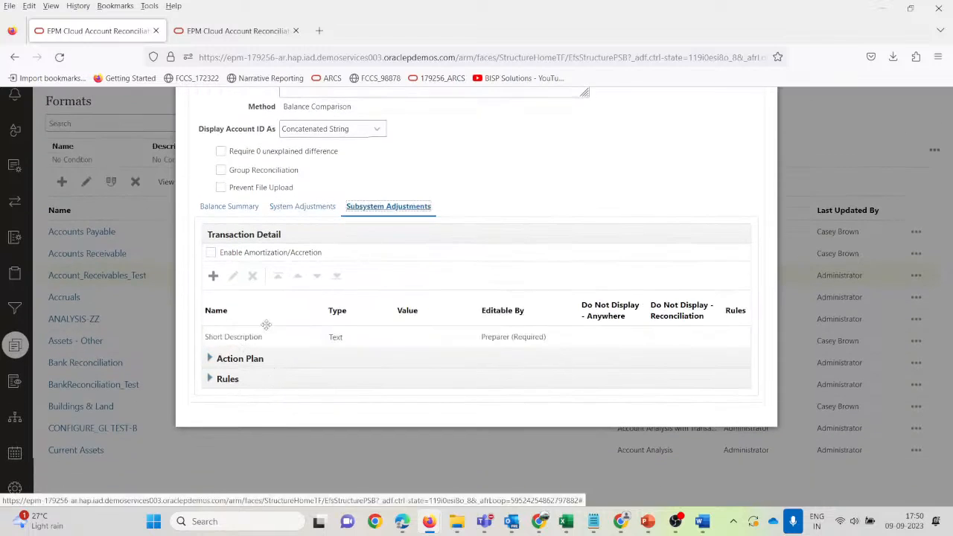
scroll(270, 334, "up", 3)
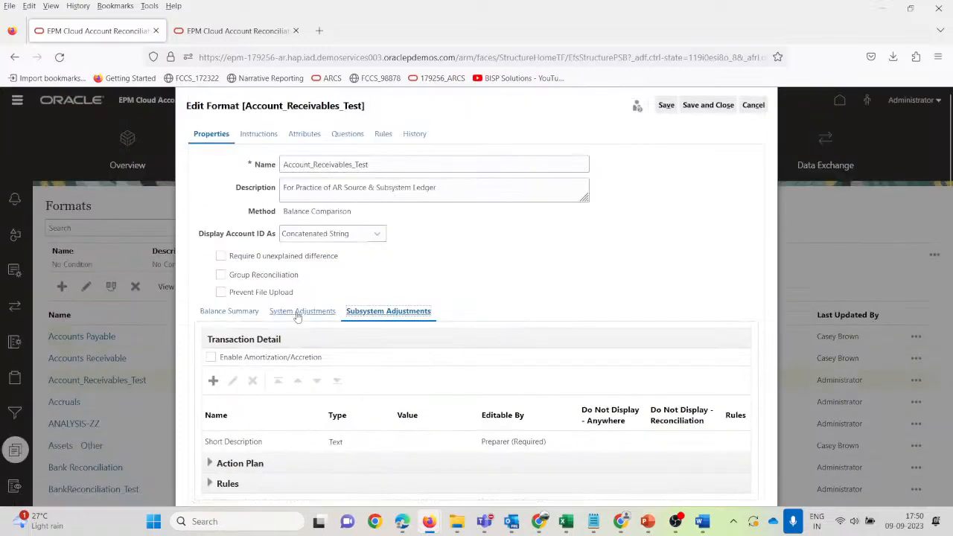
left_click(296, 314)
scroll(296, 315, "down", 3)
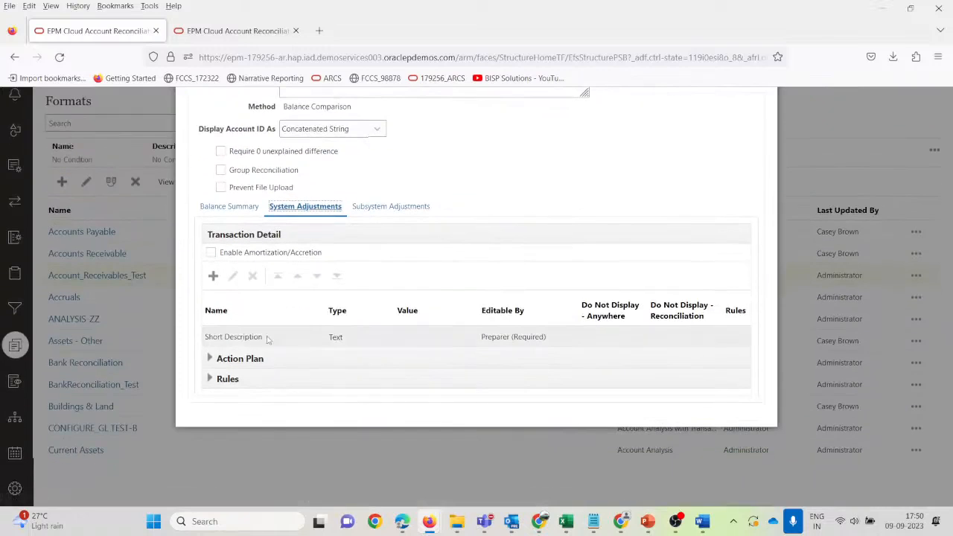
scroll(268, 339, "up", 3)
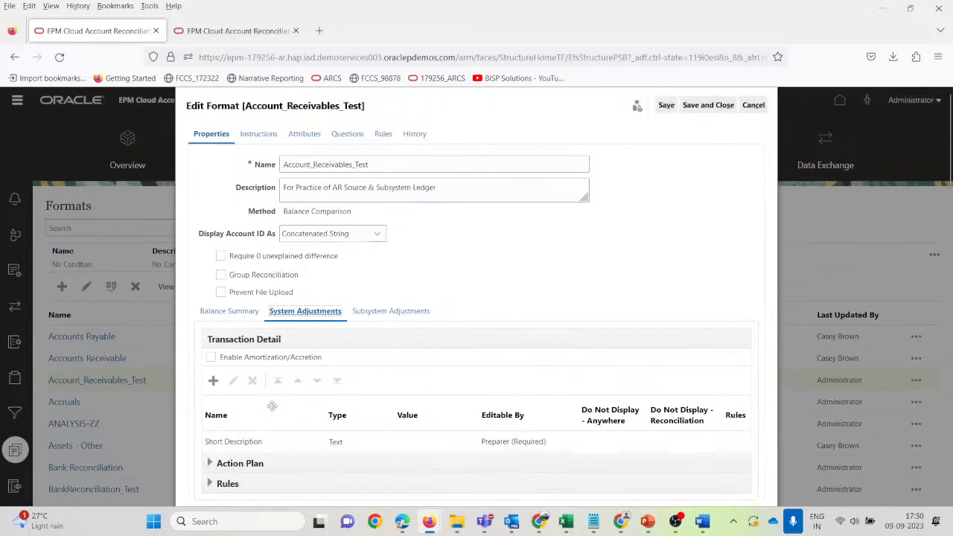
scroll(266, 434, "down", 1)
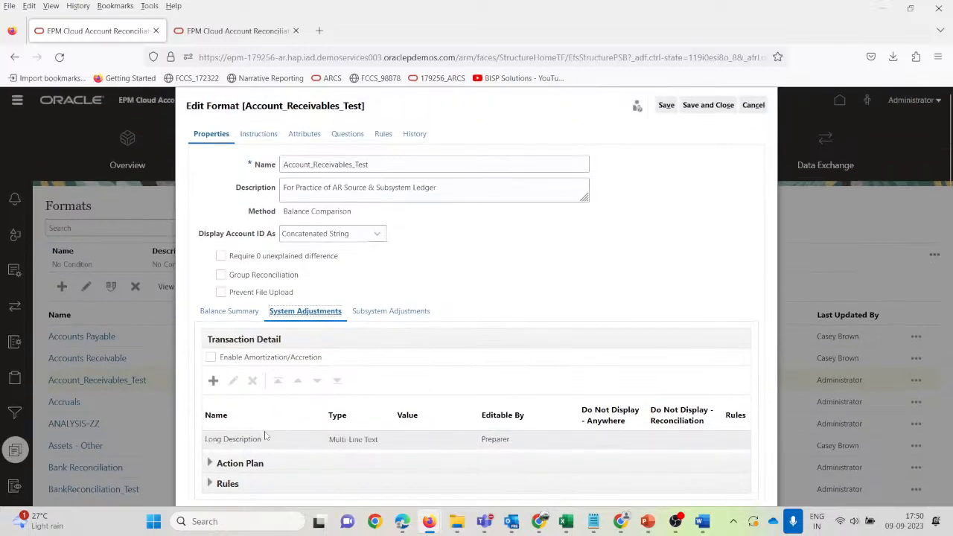
scroll(265, 435, "down", 3)
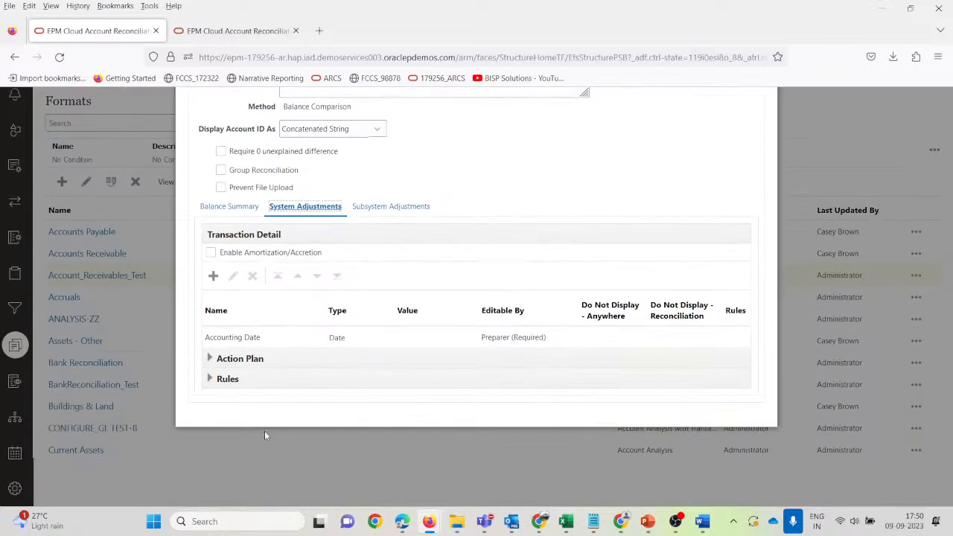
left_click(282, 342)
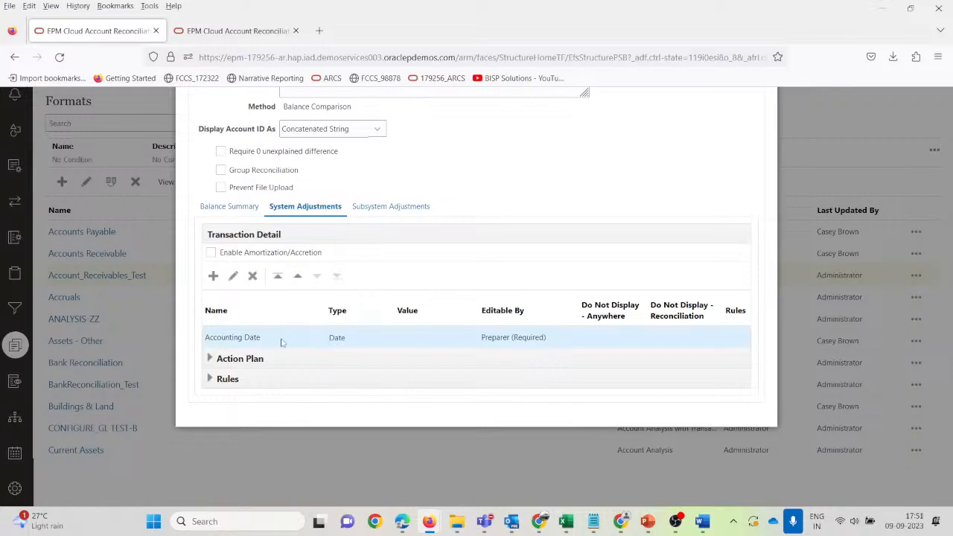
scroll(282, 342, "up", 1)
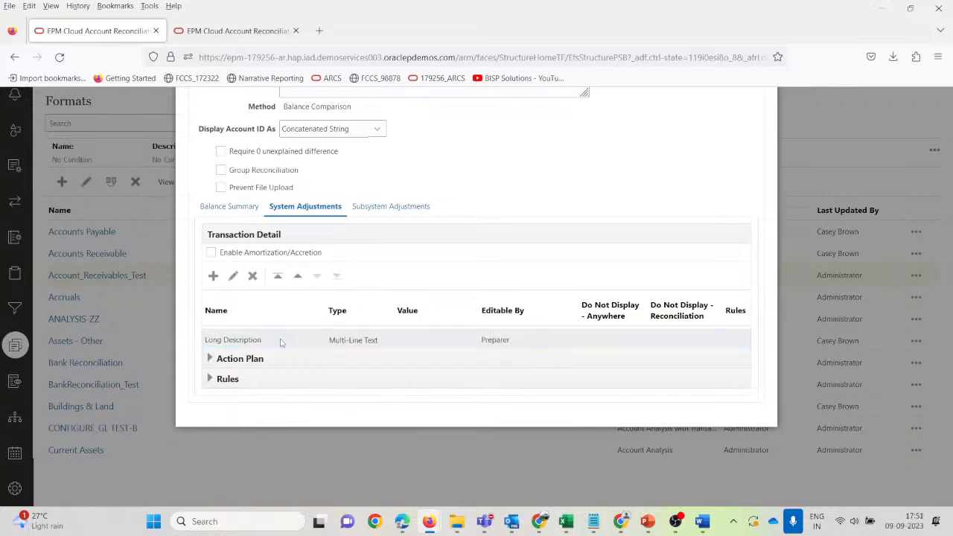
scroll(282, 342, "up", 1)
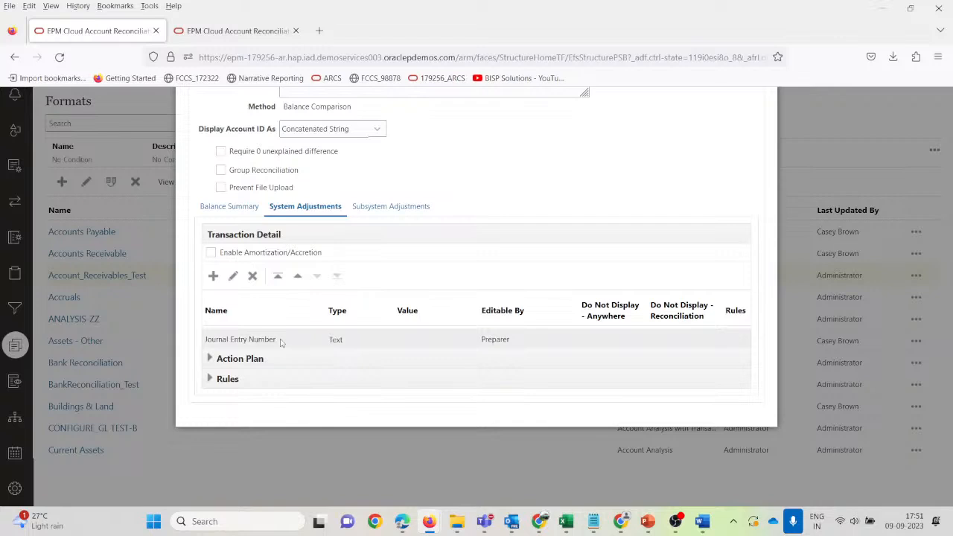
scroll(282, 343, "up", 1)
Edit the Key Demo Account attribute so Preparer Access is Required.
left_click(276, 340)
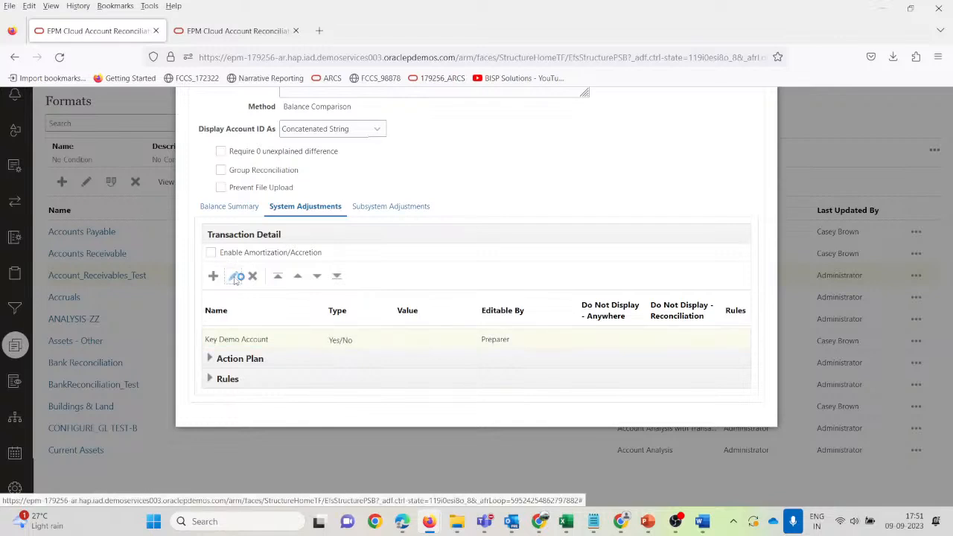
left_click(233, 276)
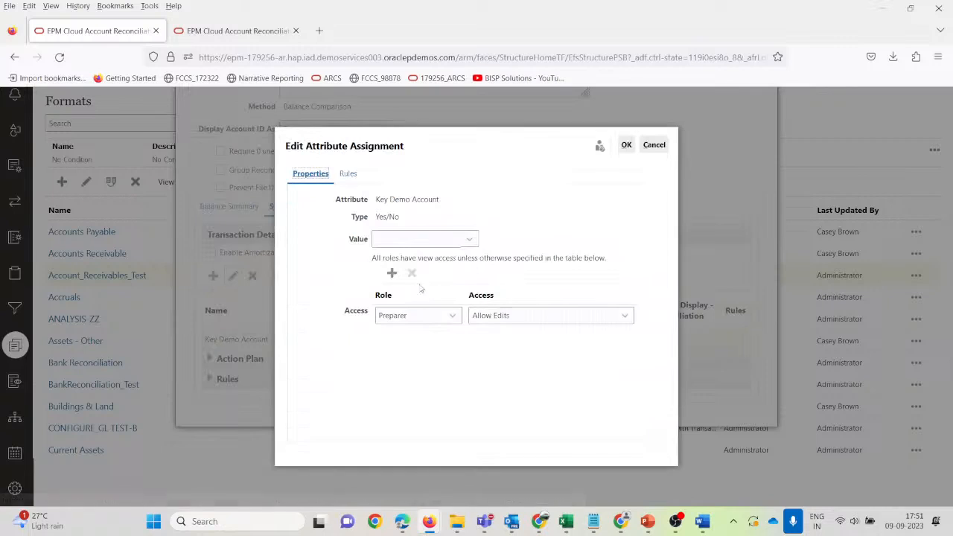
left_click(530, 322)
left_click(491, 404)
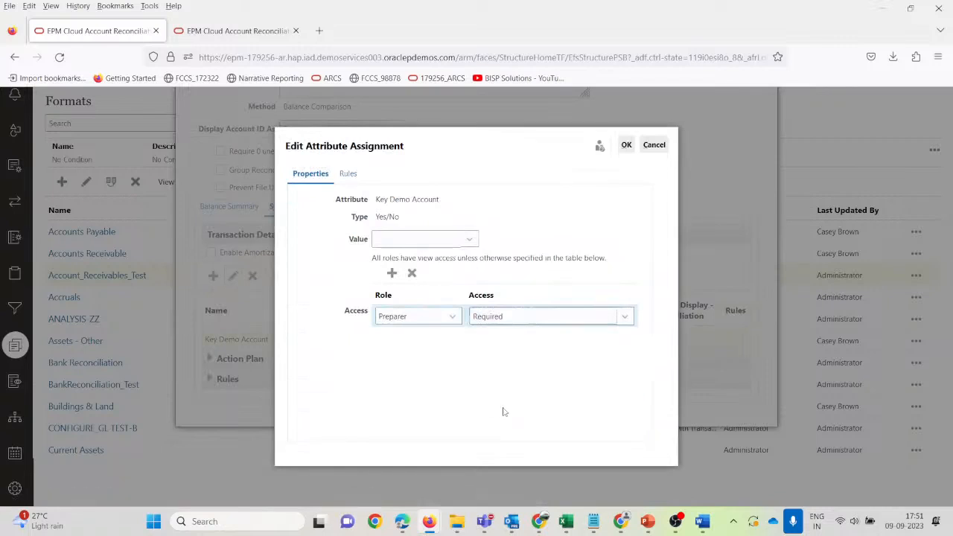
left_click(626, 145)
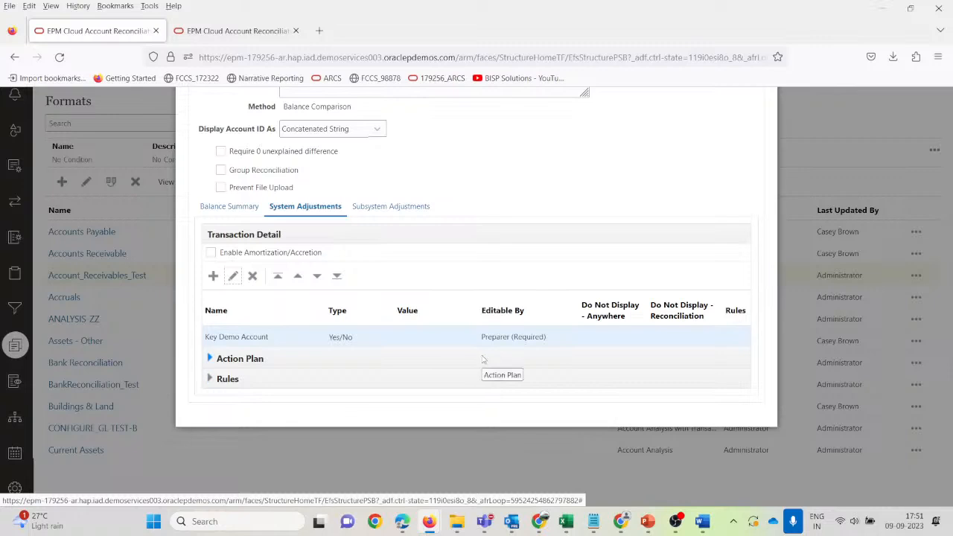
Save and close the Account_Receivables_Test format and go to the Profiles list.
scroll(365, 357, "up", 3)
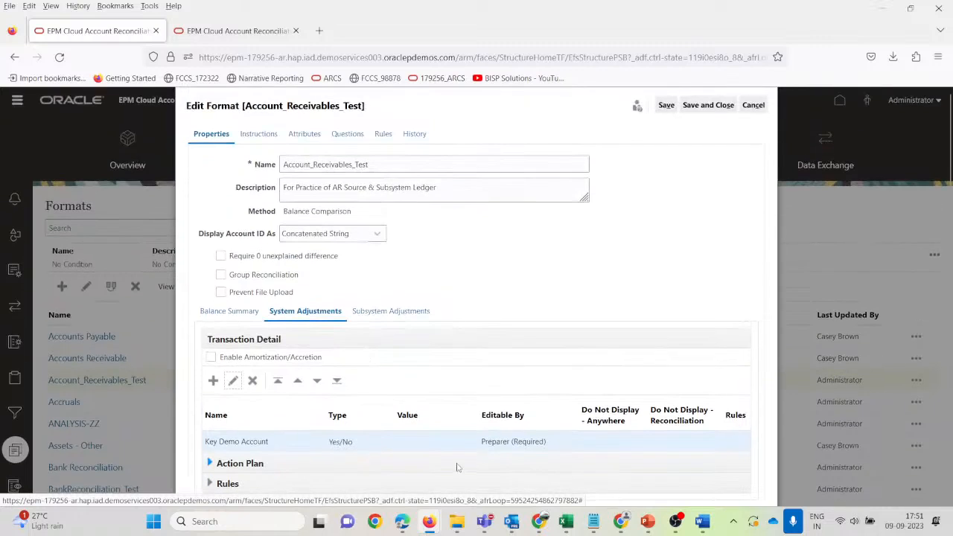
scroll(456, 467, "down", 3)
scroll(550, 406, "up", 3)
scroll(296, 446, "down", 1)
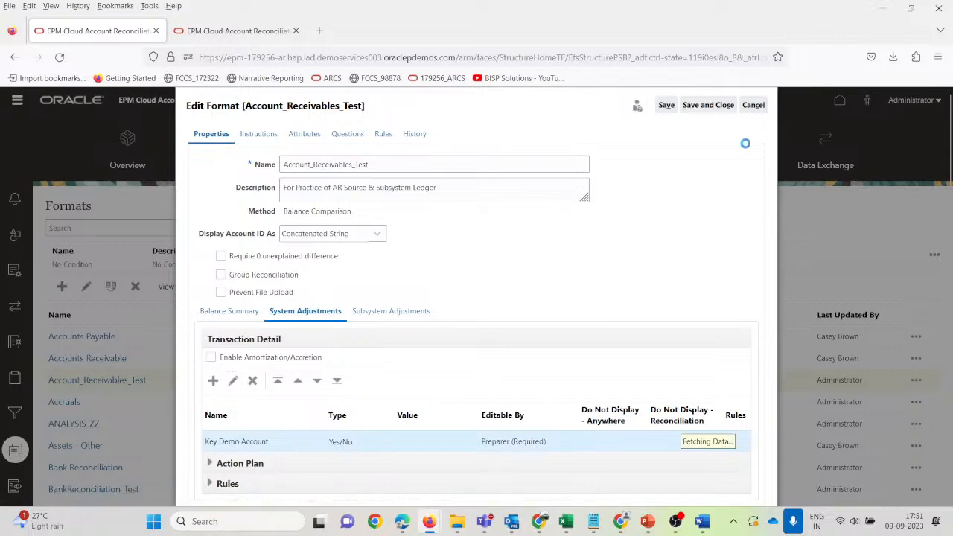
left_click(704, 106)
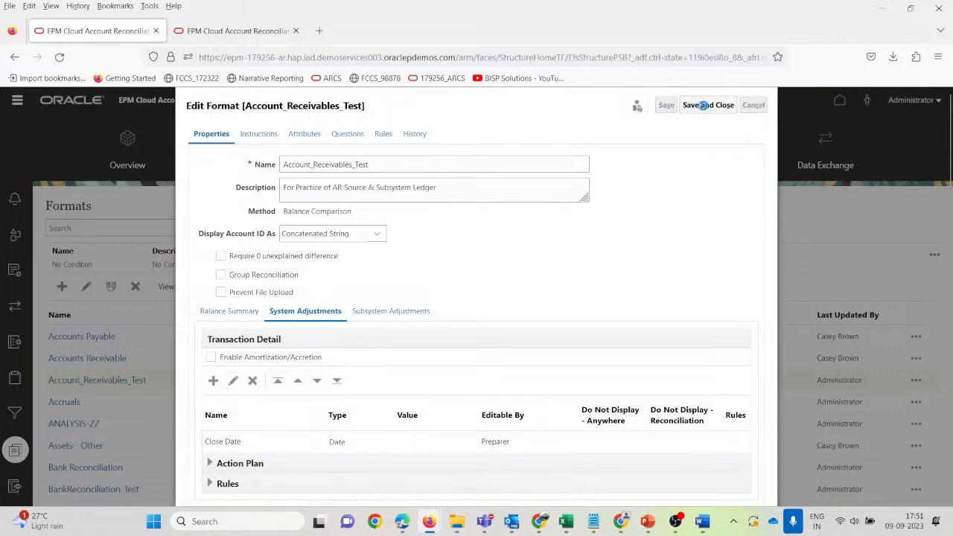
left_click(205, 160)
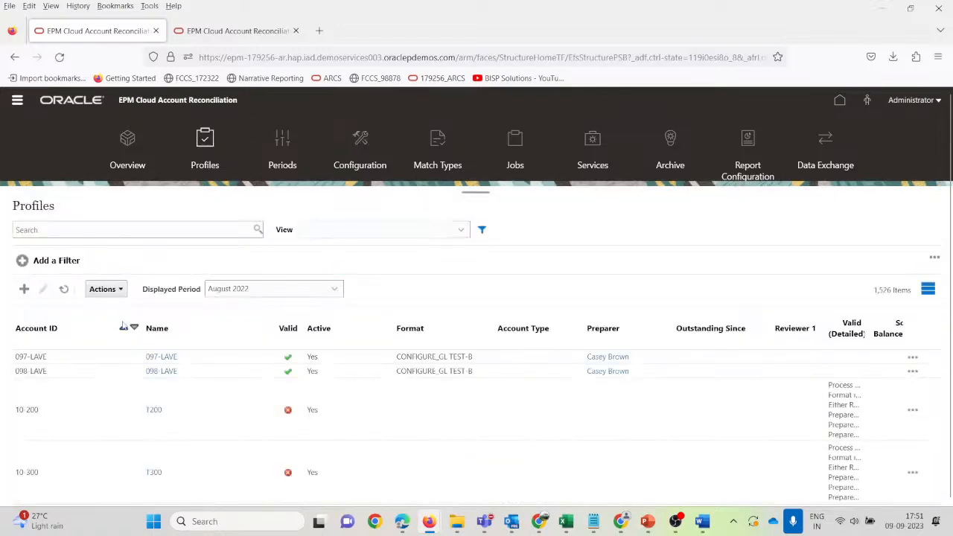
Find profile 101-10104 and set its Account Type to Assets > Accounts Receivables.
left_click(115, 229)
type("10104")
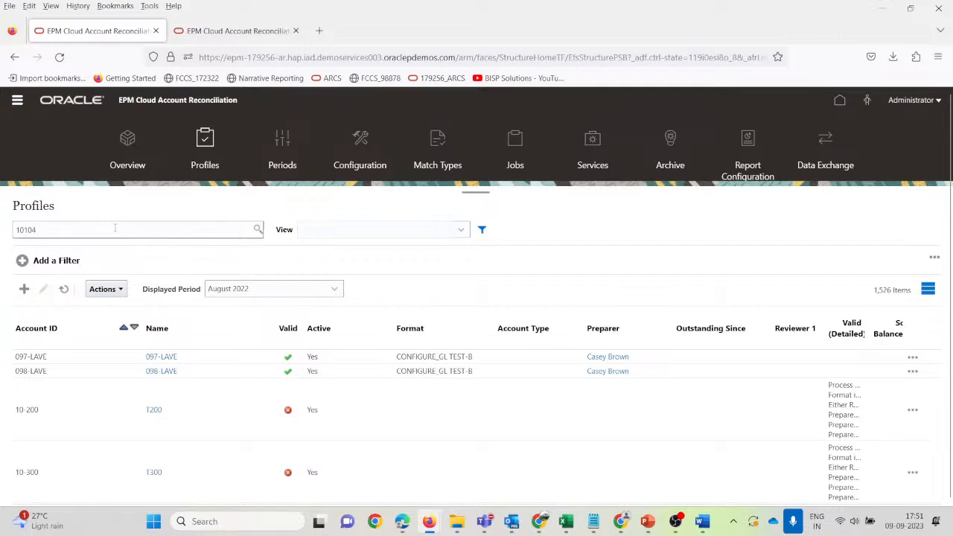
key("Return")
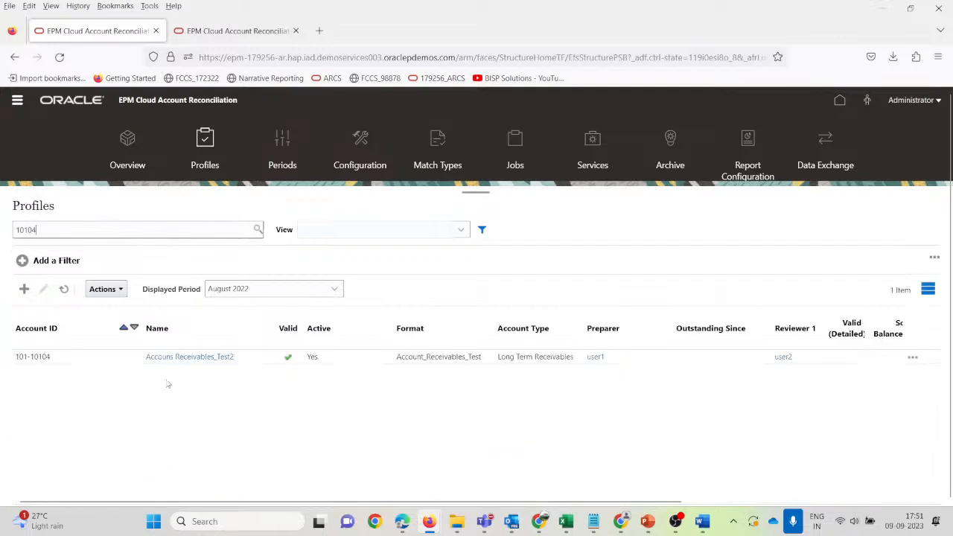
left_click(186, 358)
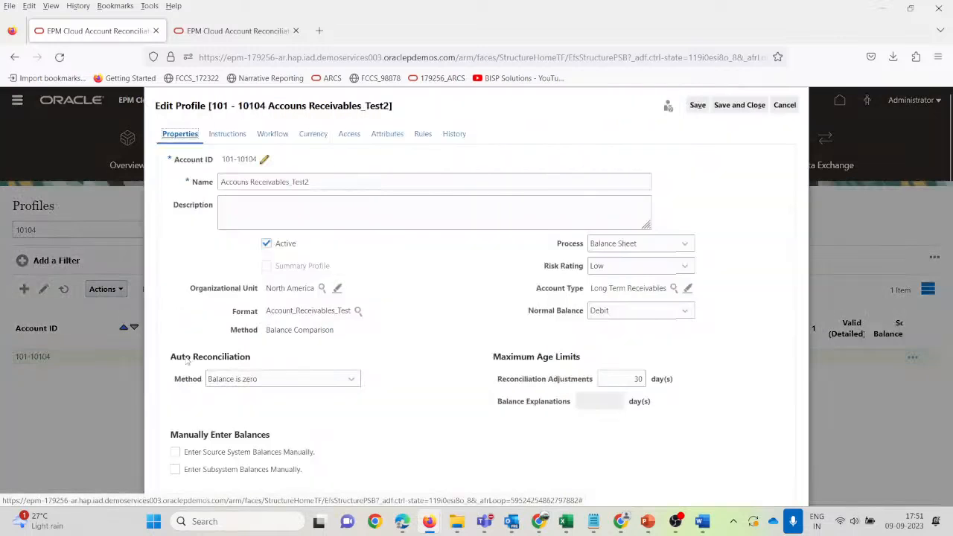
scroll(376, 414, "down", 2)
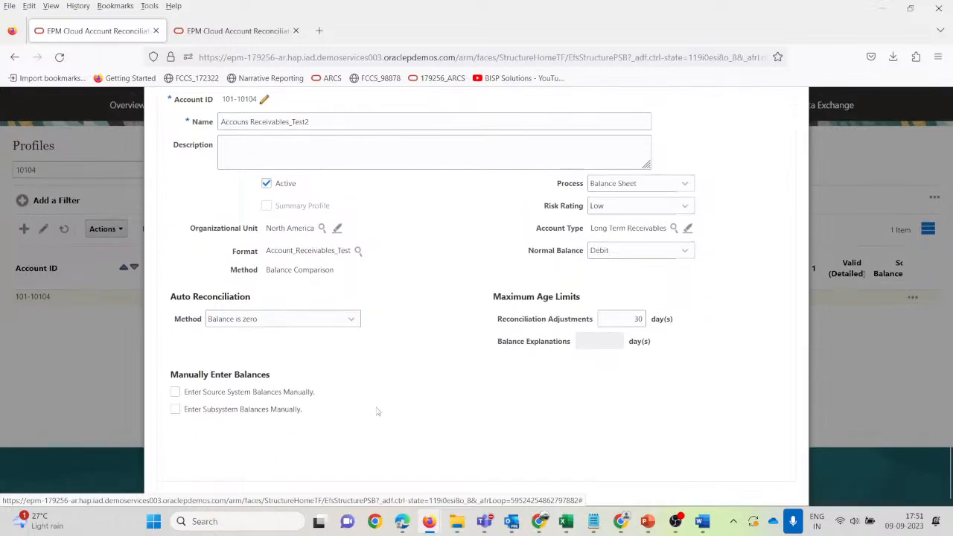
scroll(377, 411, "up", 2)
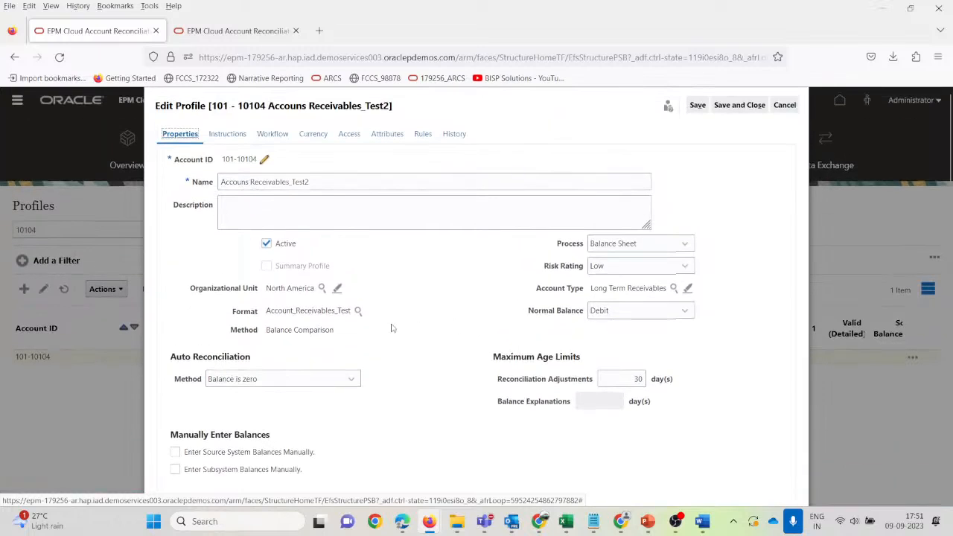
left_click(672, 288)
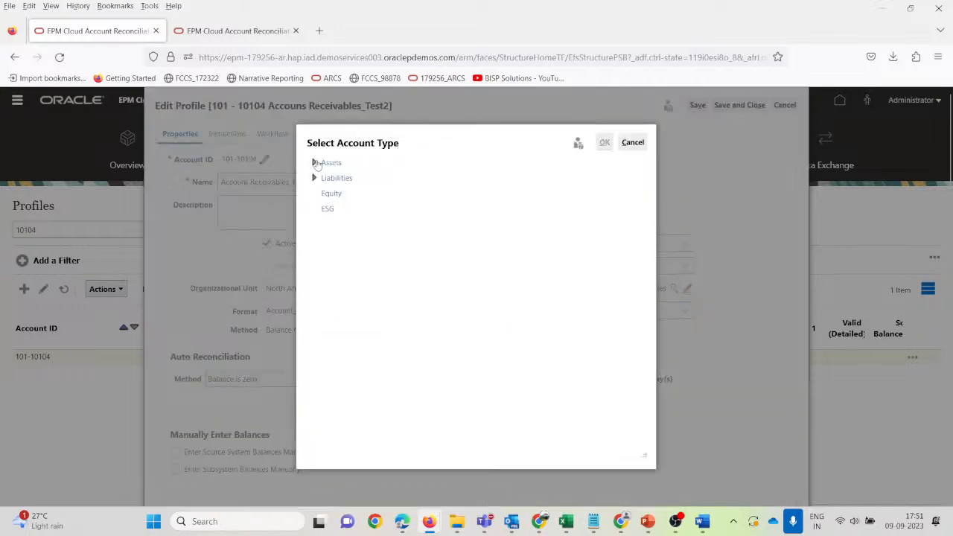
left_click(316, 163)
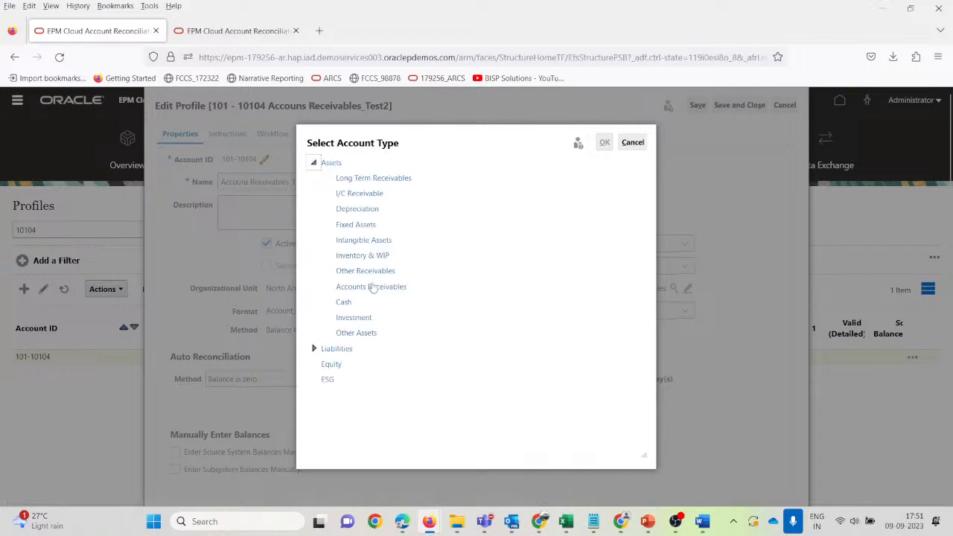
left_click(372, 288)
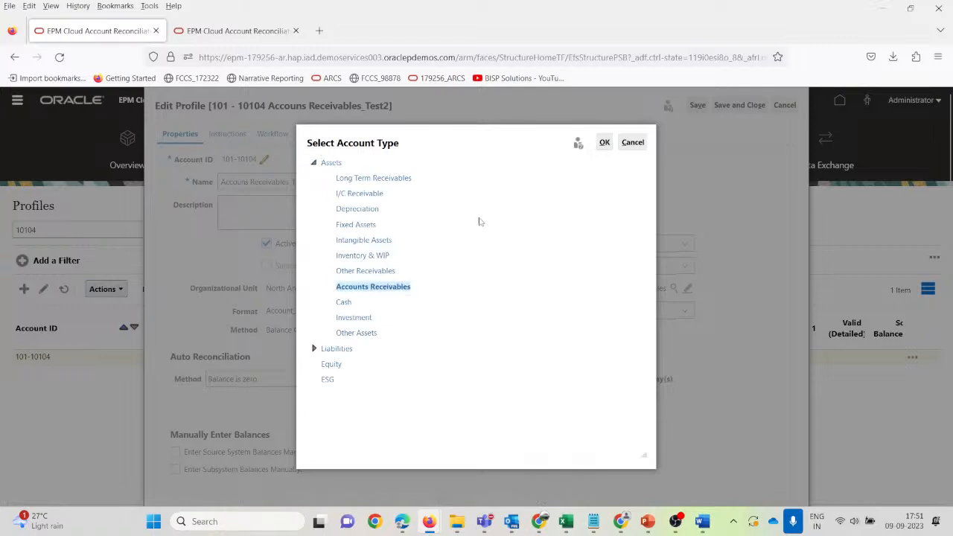
left_click(604, 142)
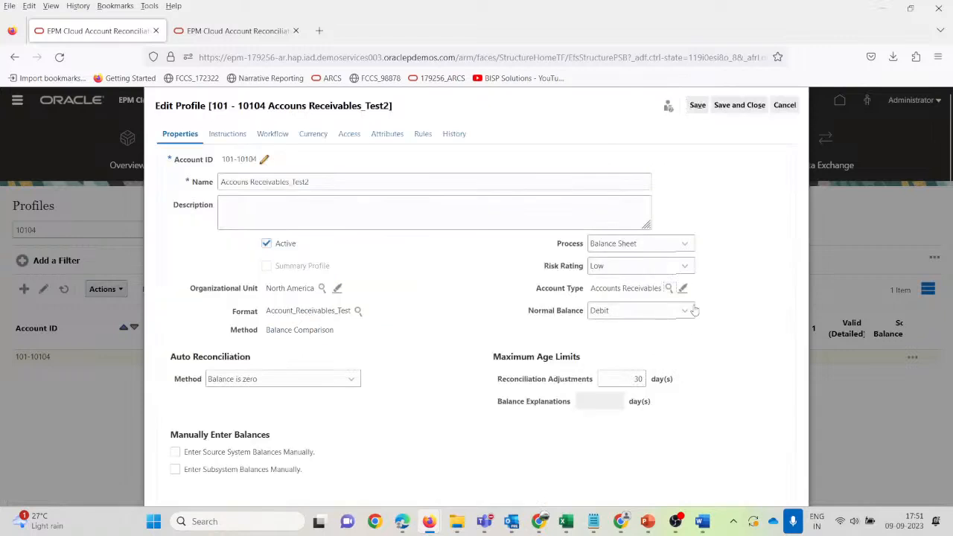
Set the profile's Risk Rating to High and save and close it.
left_click(684, 266)
left_click(654, 306)
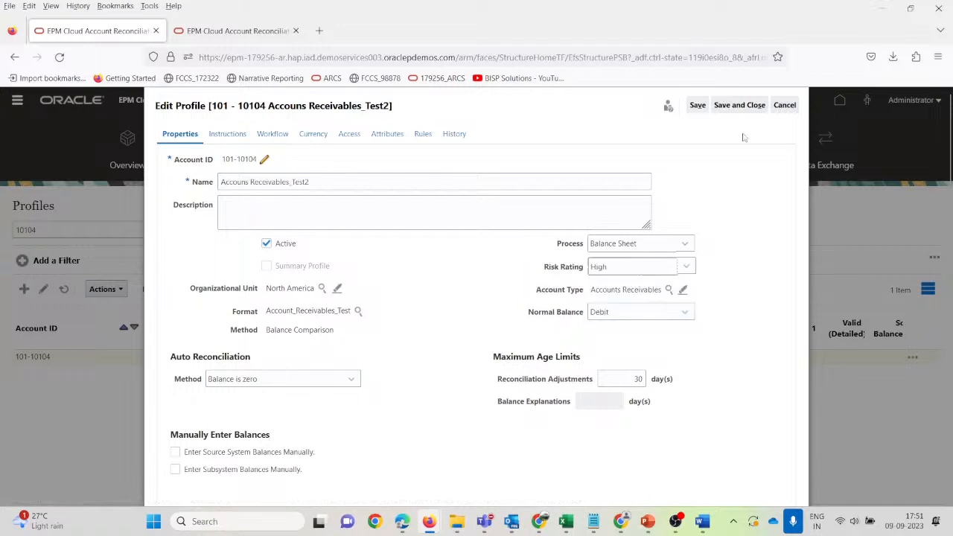
left_click(737, 111)
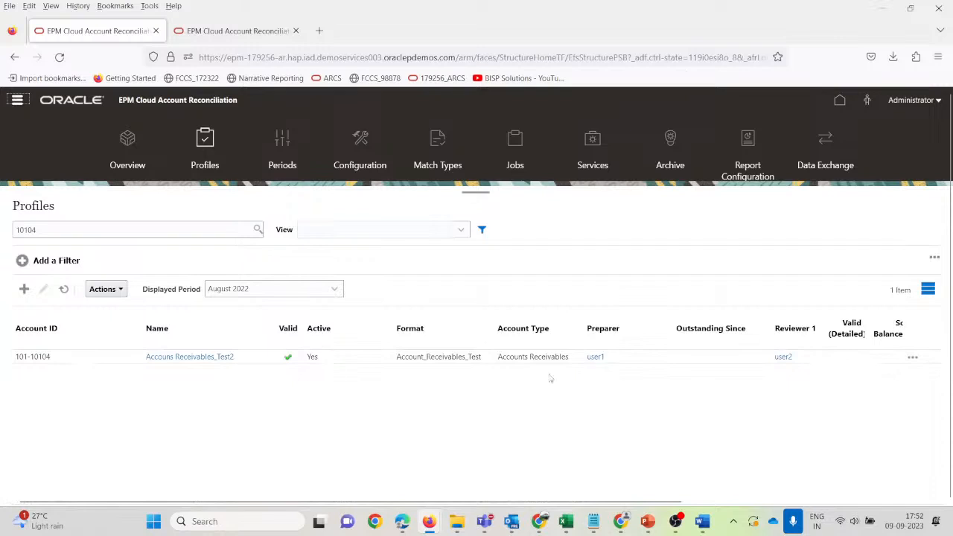
left_click(622, 357)
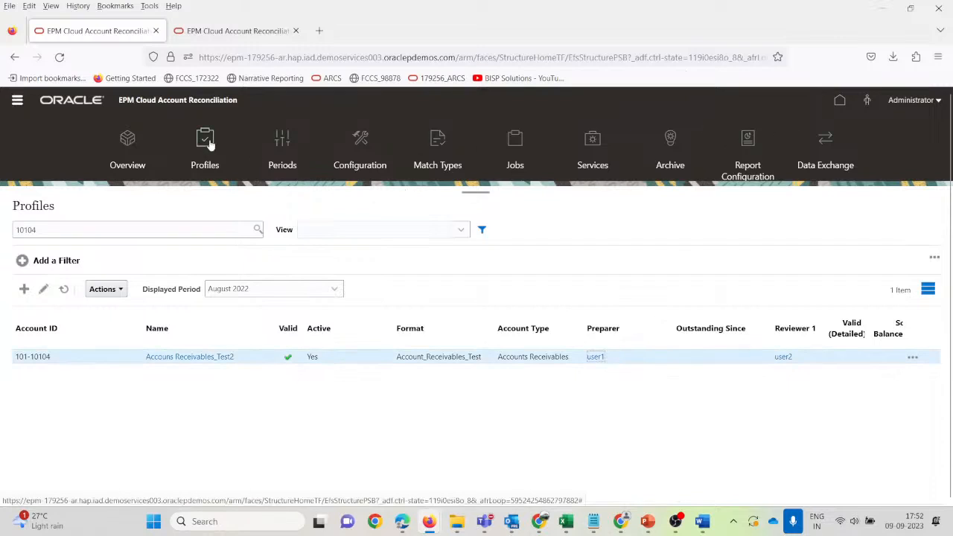
Open reconciliation 101-10104 from the Reconciliations list.
left_click(17, 100)
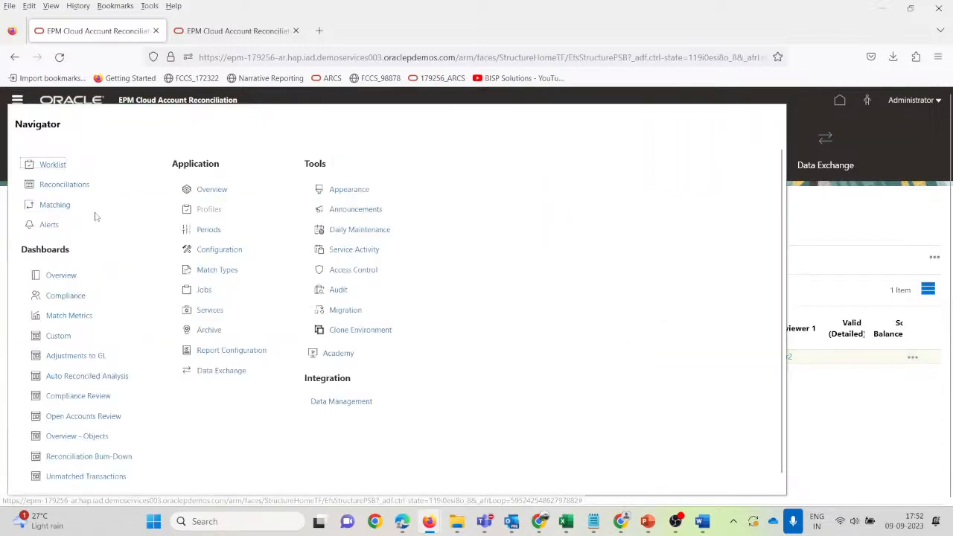
left_click(47, 186)
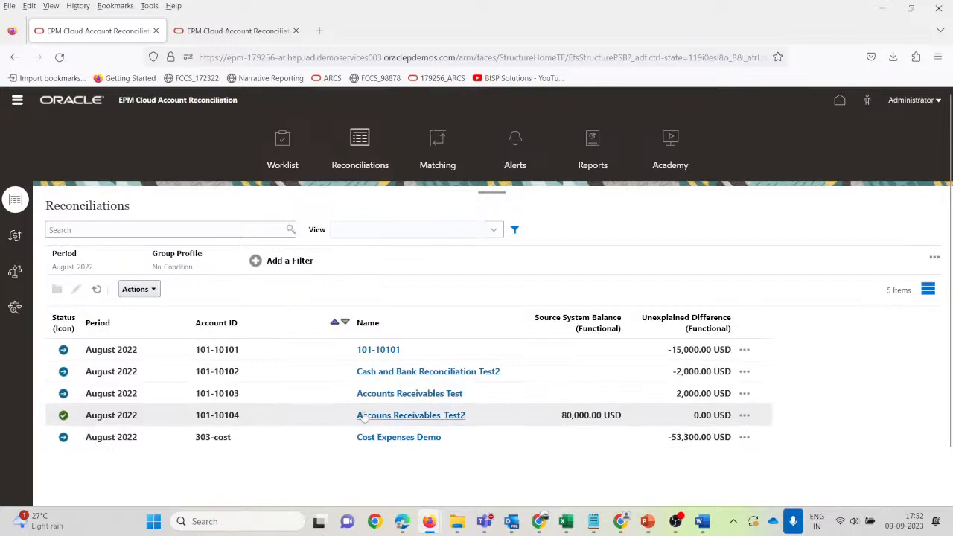
left_click(308, 421)
left_click(385, 421)
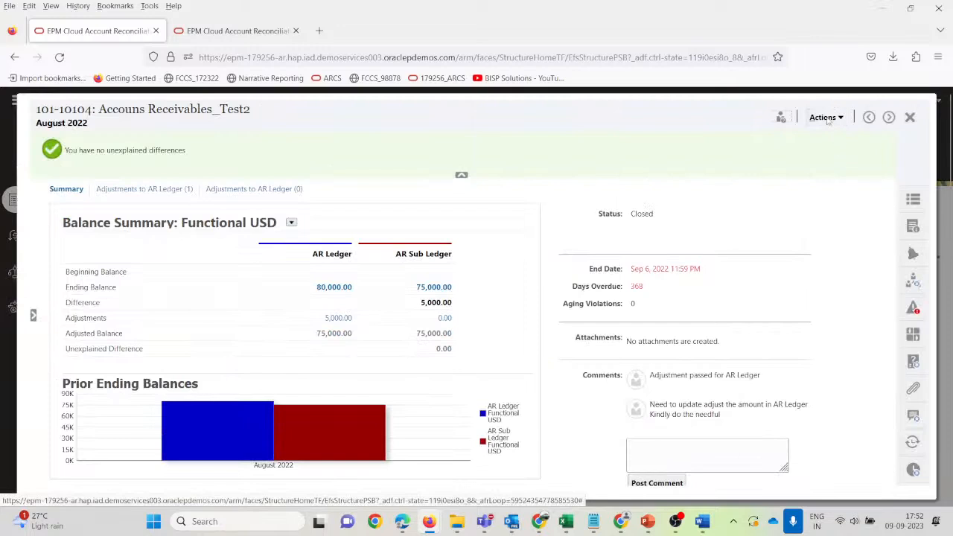
Reopen reconciliation 101-10104 to the reviewer rather than the preparer.
left_click(841, 119)
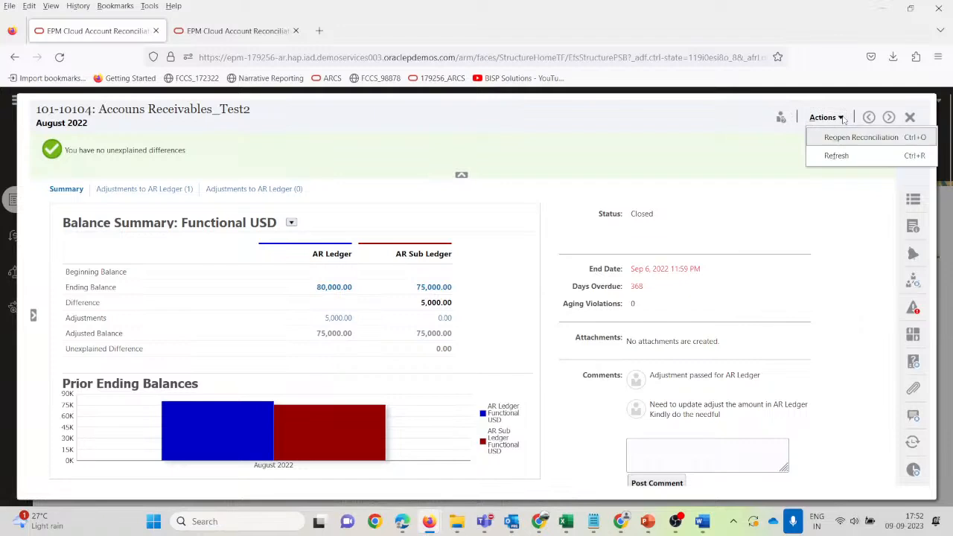
left_click(846, 140)
left_click(374, 288)
left_click(369, 300)
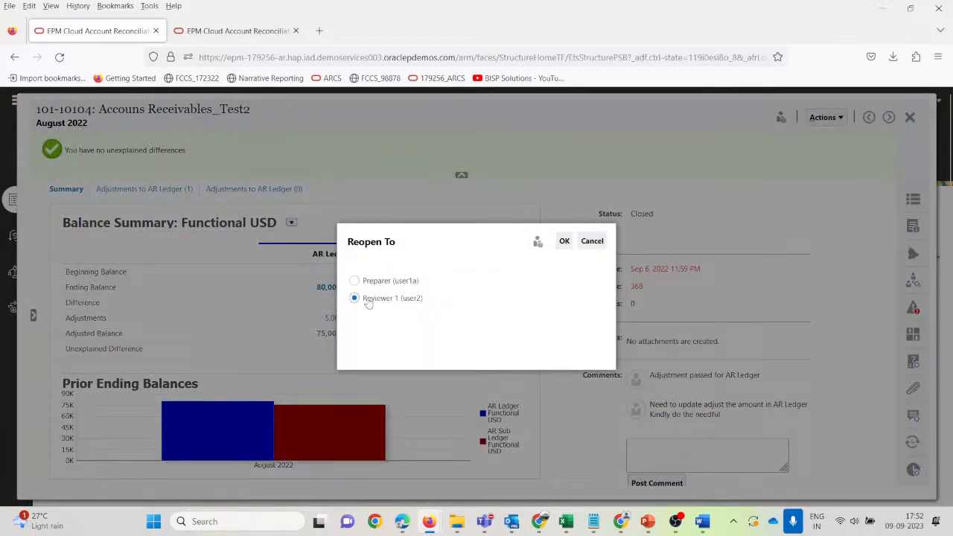
left_click(565, 242)
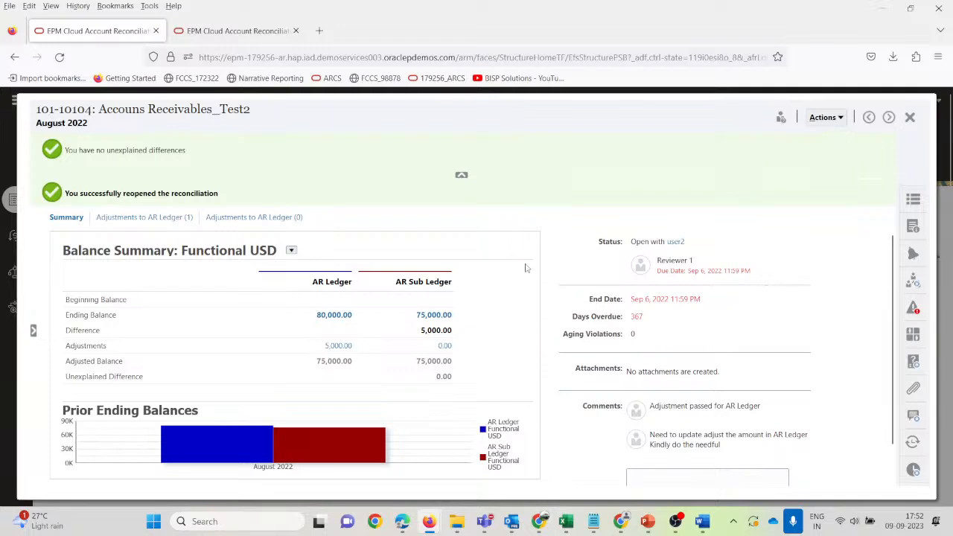
Verify 101-10104 is Open with Reviewer 1, then switch to the reviewer's session.
left_click(909, 118)
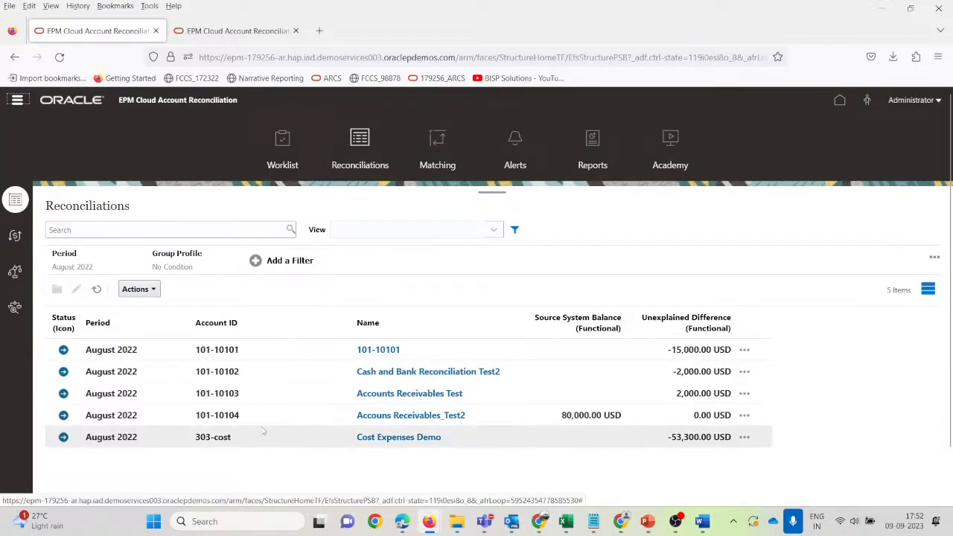
left_click(386, 419)
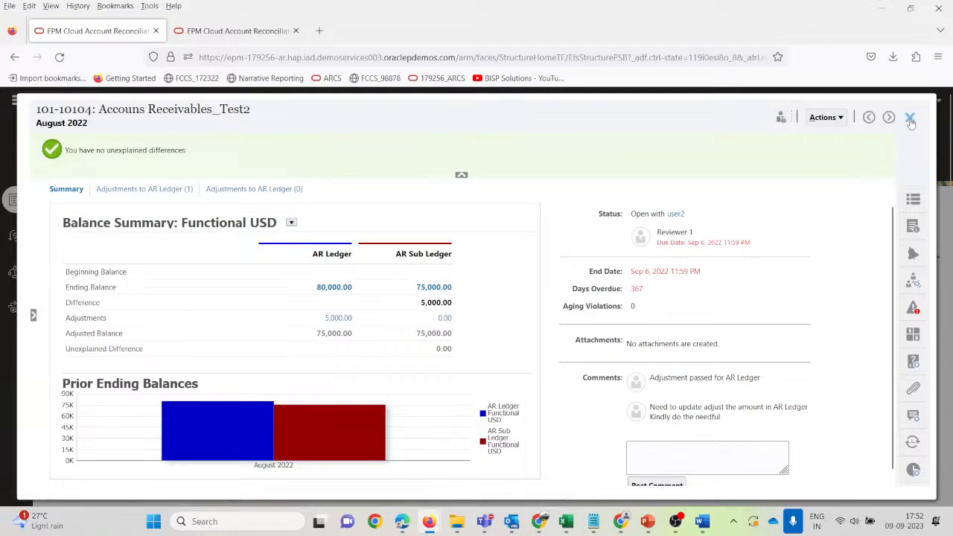
left_click(909, 119)
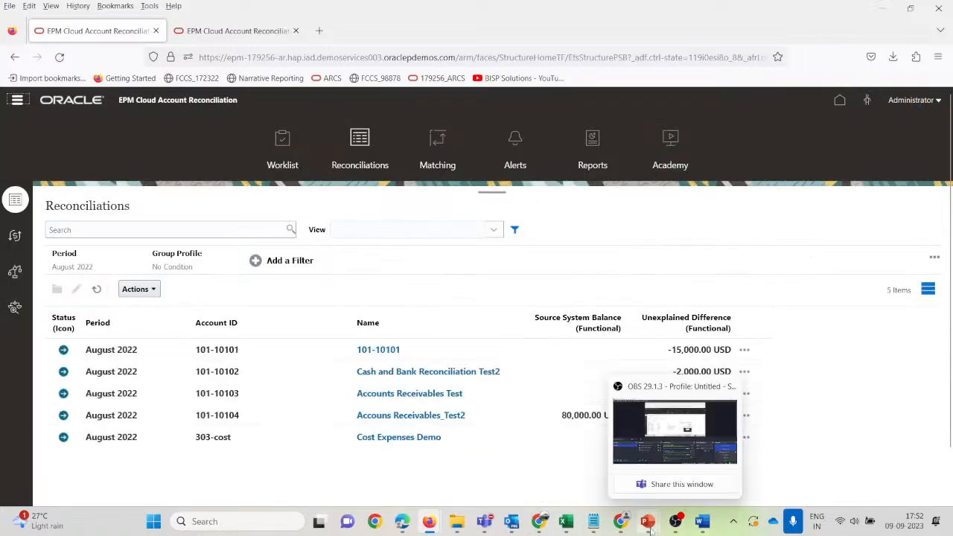
left_click(622, 521)
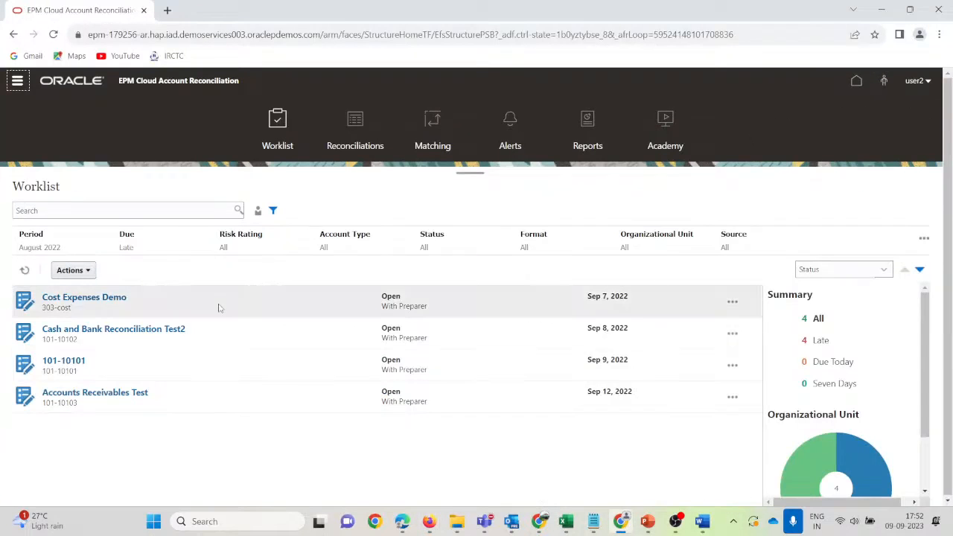
Refresh the reviewer's worklist, open Accouns Receivables_Test2, and review its AR Ledger and Interco adjustments.
left_click(27, 273)
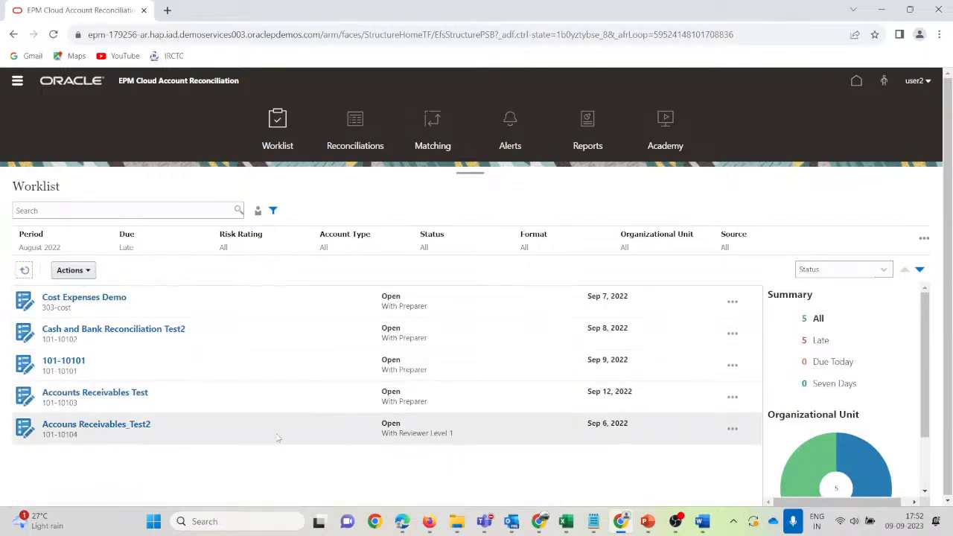
left_click(128, 428)
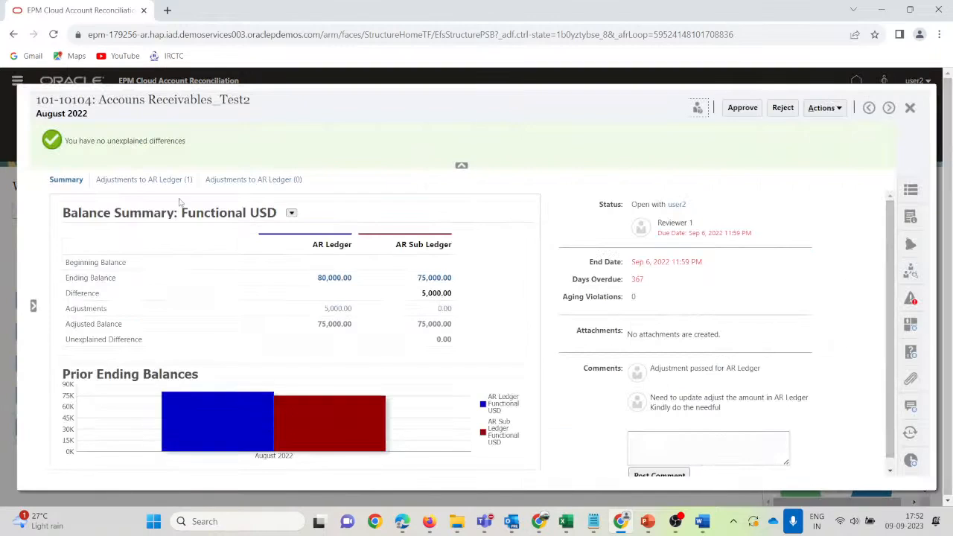
left_click(145, 179)
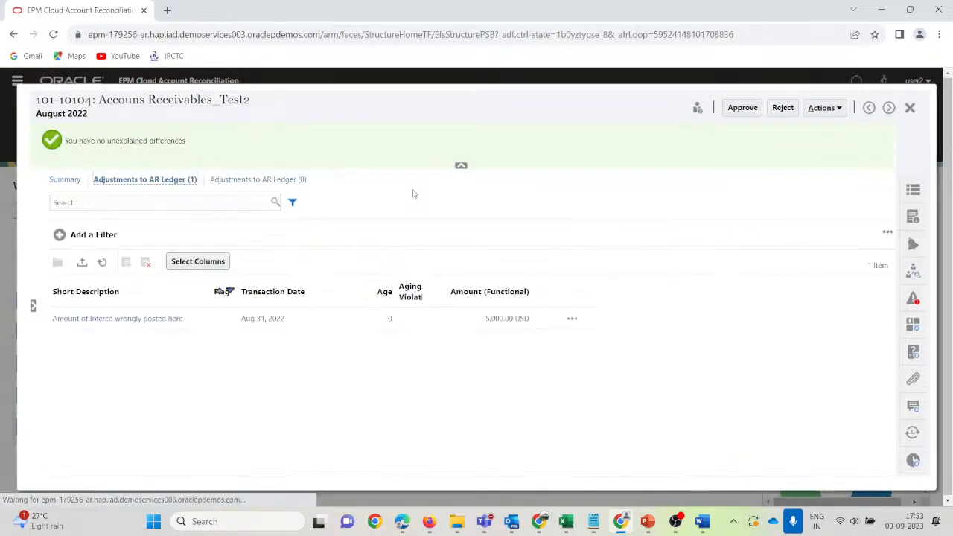
left_click(250, 179)
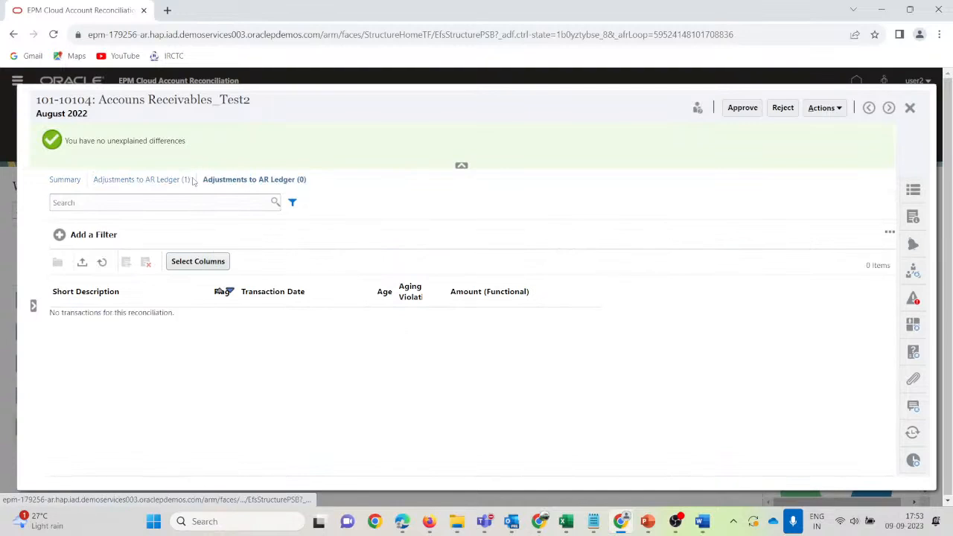
left_click(141, 181)
left_click(125, 319)
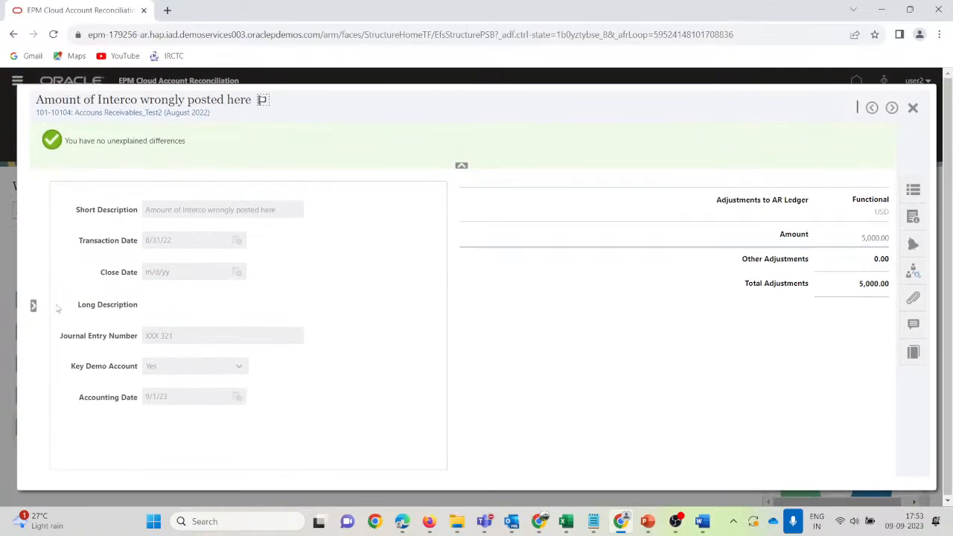
left_click(915, 109)
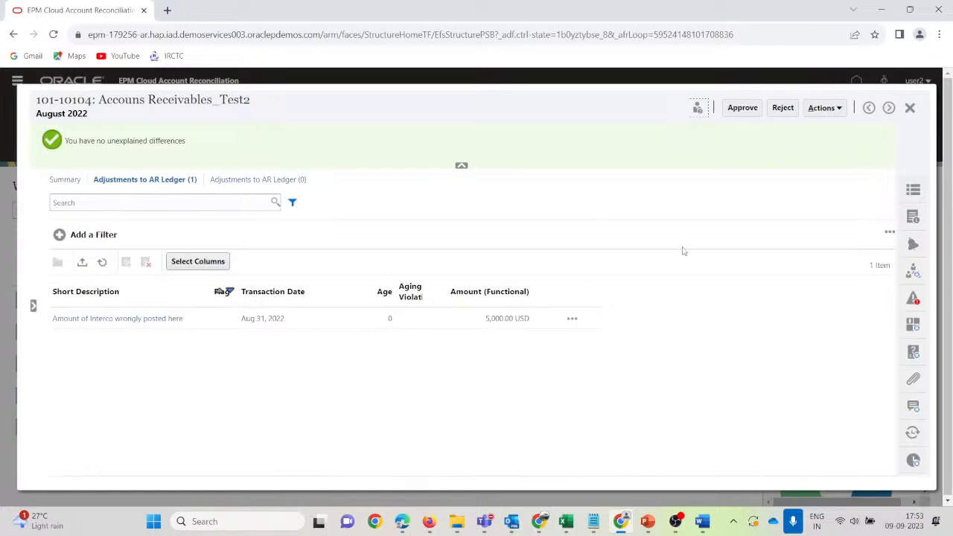
Approve reconciliation 101-10104, close it, and switch to the administrator's session.
left_click(742, 108)
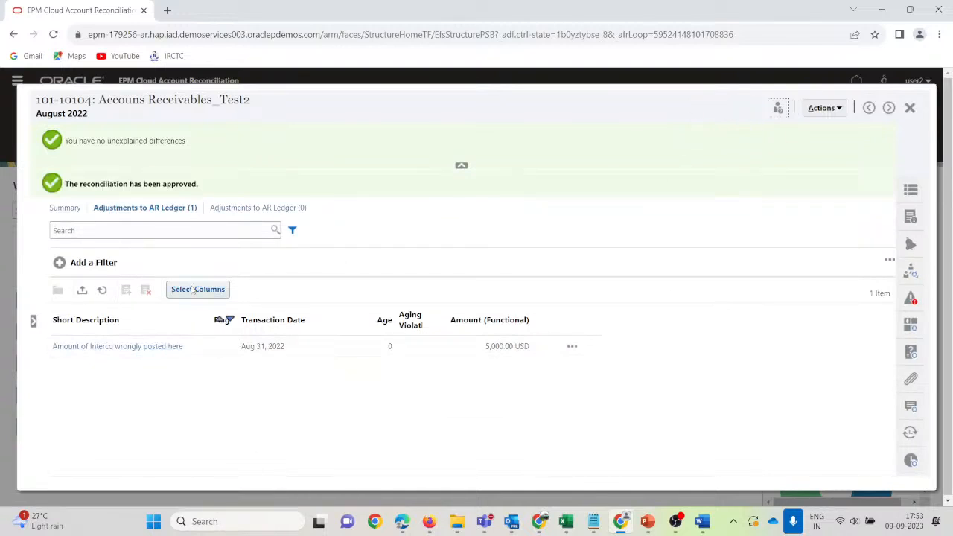
left_click(910, 108)
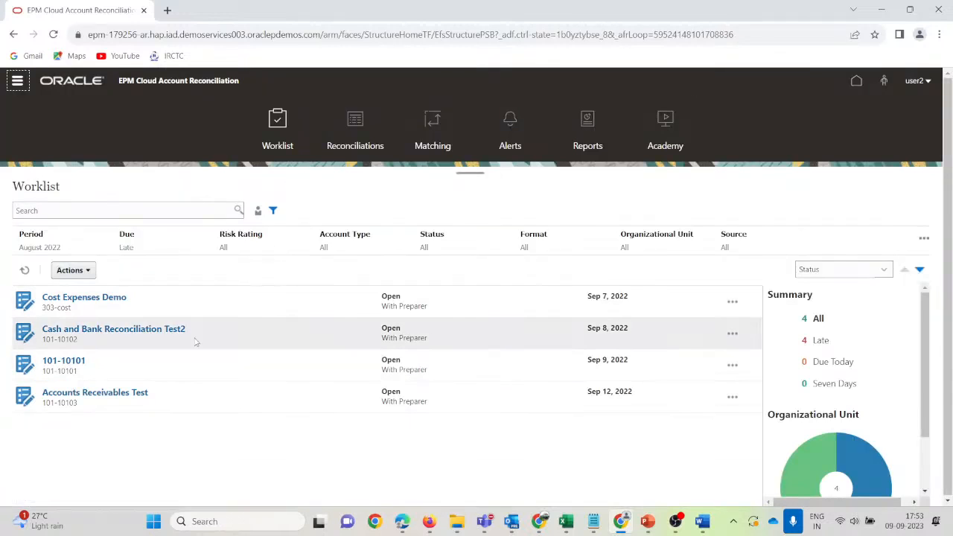
mouse_move(429, 521)
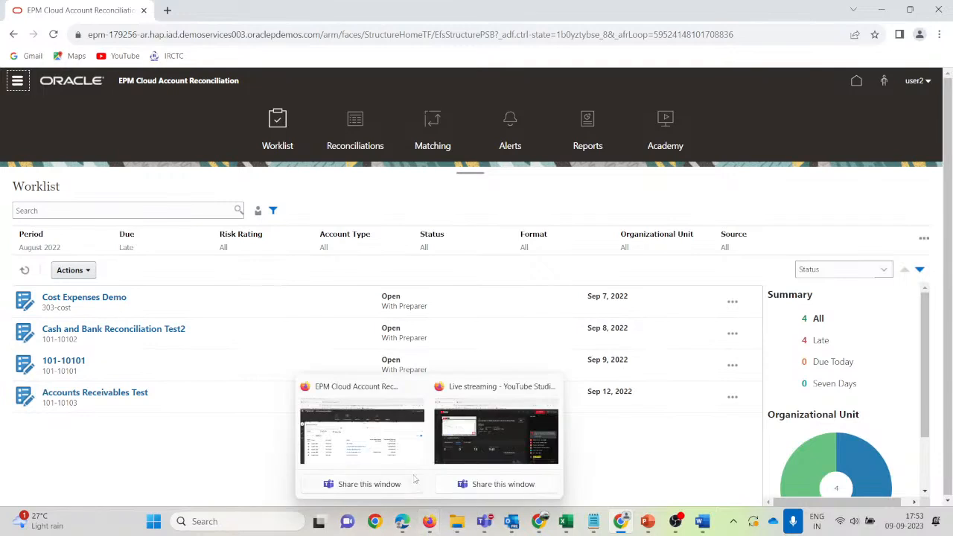
left_click(383, 451)
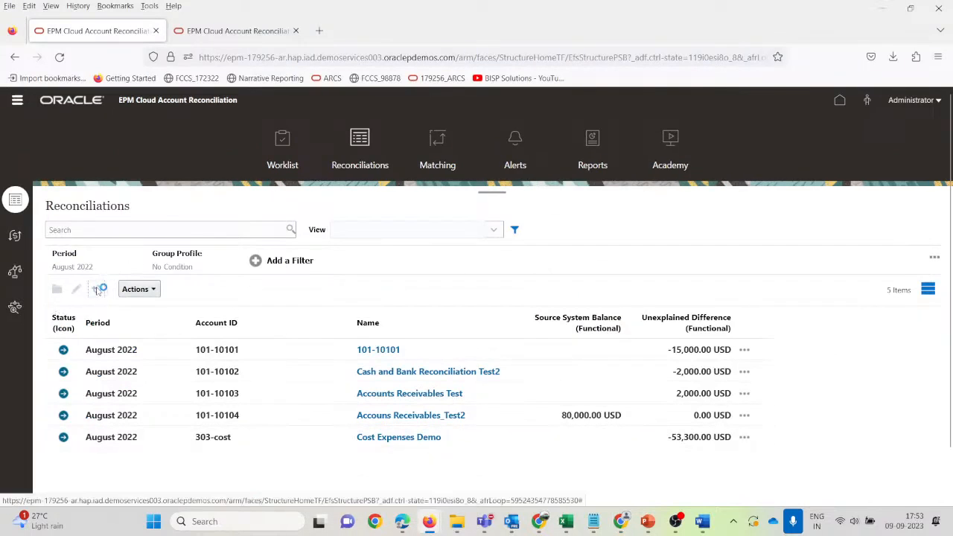
Refresh the administrator's Reconciliations list to see 101-10104 approved, then go Home.
left_click(97, 289)
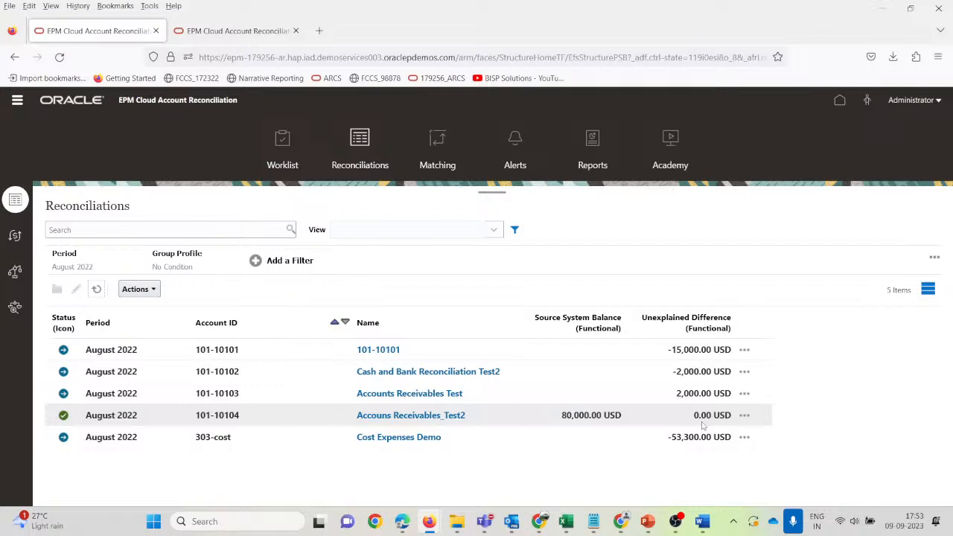
left_click(838, 100)
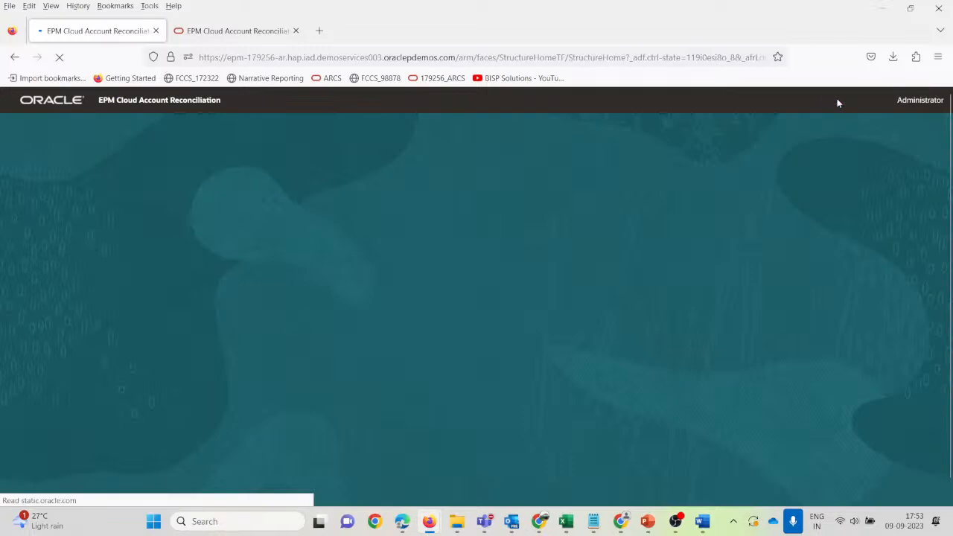
mouse_move(648, 523)
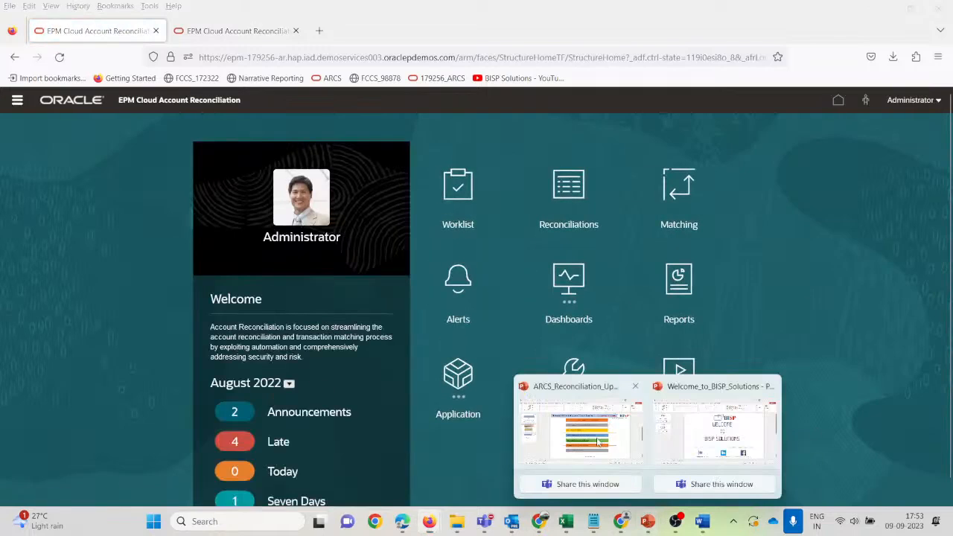
left_click(588, 431)
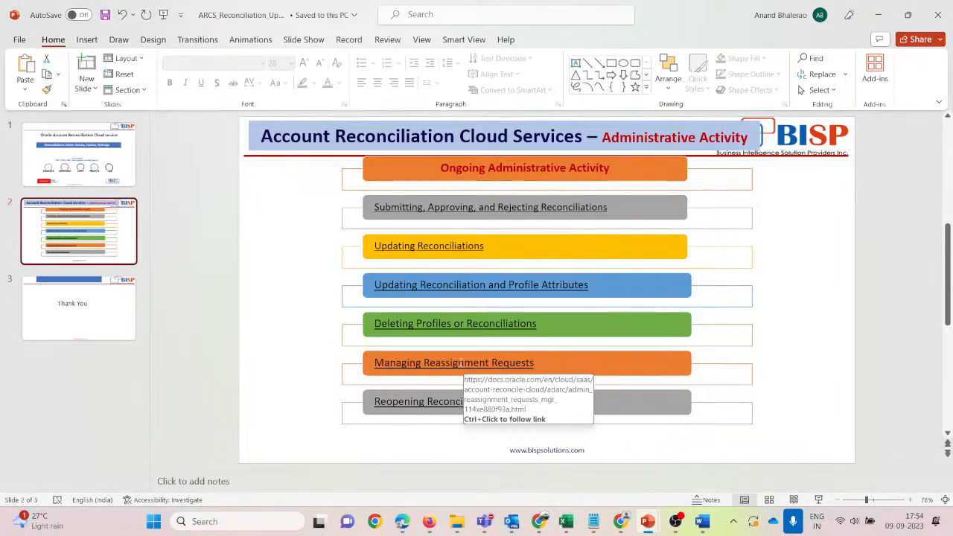
key("alt+Tab")
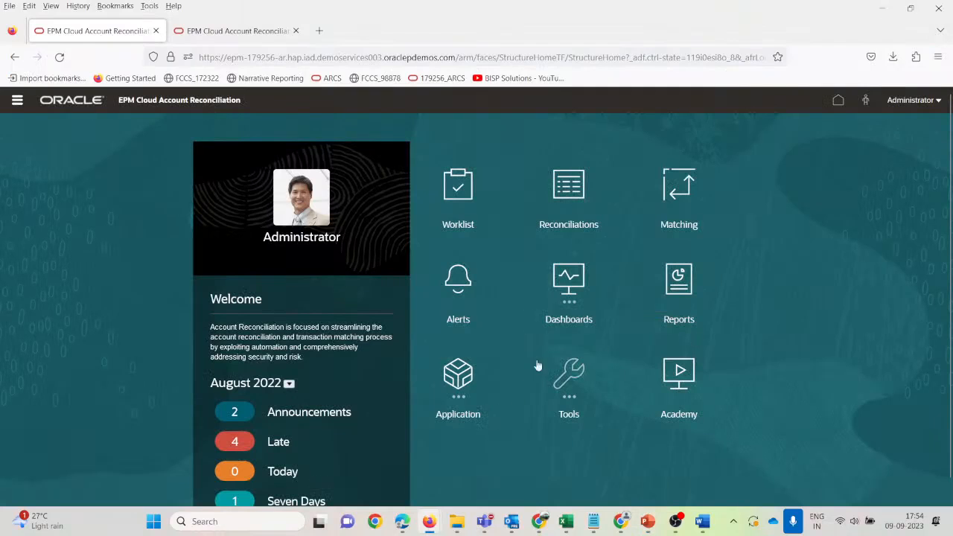
Reopen Reconciliations, select the Cash and Bank and Cost Expenses rows, view Actions, then return Home.
left_click(569, 195)
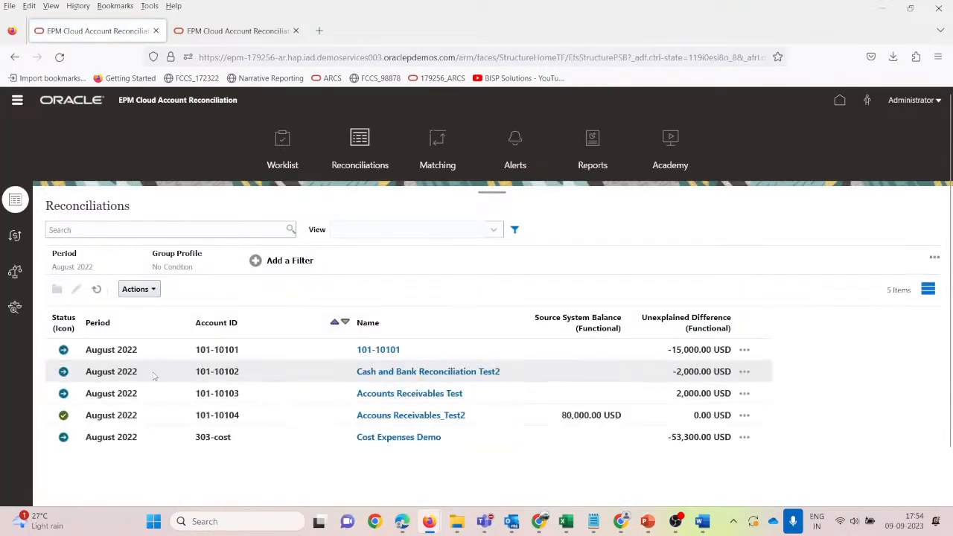
left_click(155, 374)
left_click(156, 439)
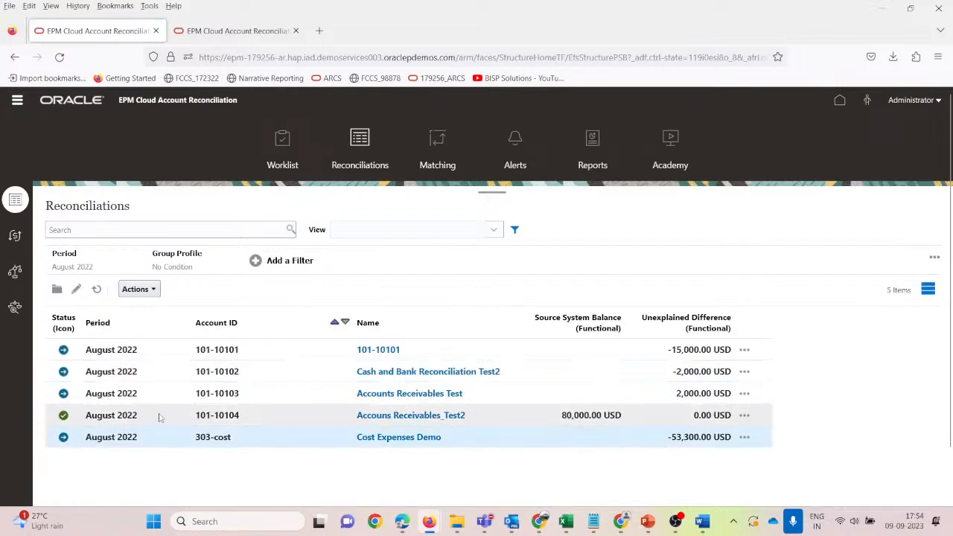
left_click(146, 368)
left_click(155, 291)
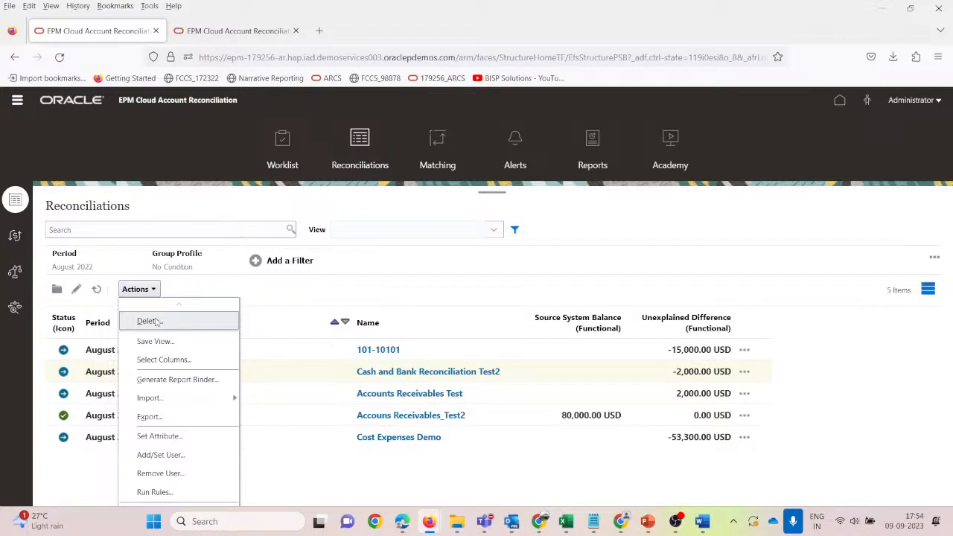
left_click(334, 286)
left_click(840, 101)
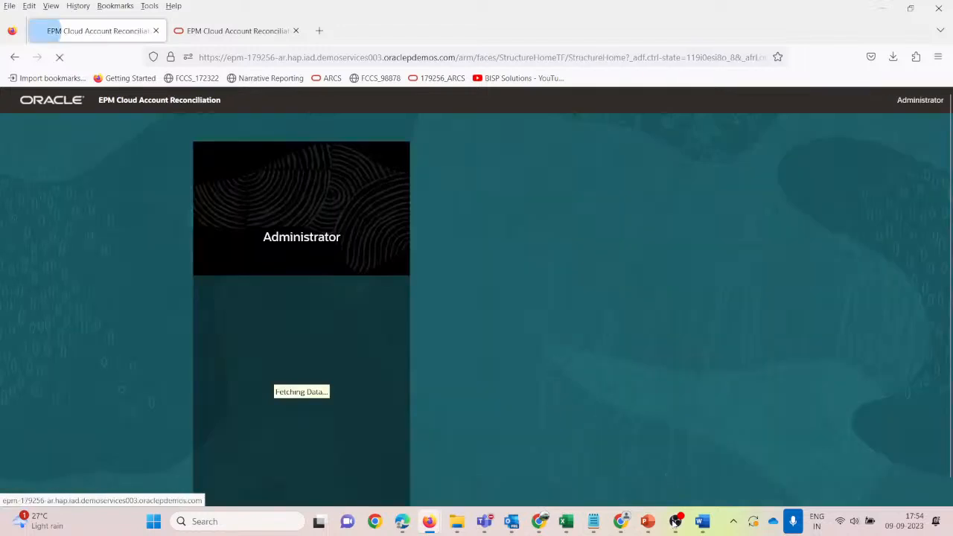
Bring up the BISP Solutions presentation and display its THANK YOU slide.
mouse_move(646, 521)
left_click(718, 432)
left_click(101, 236)
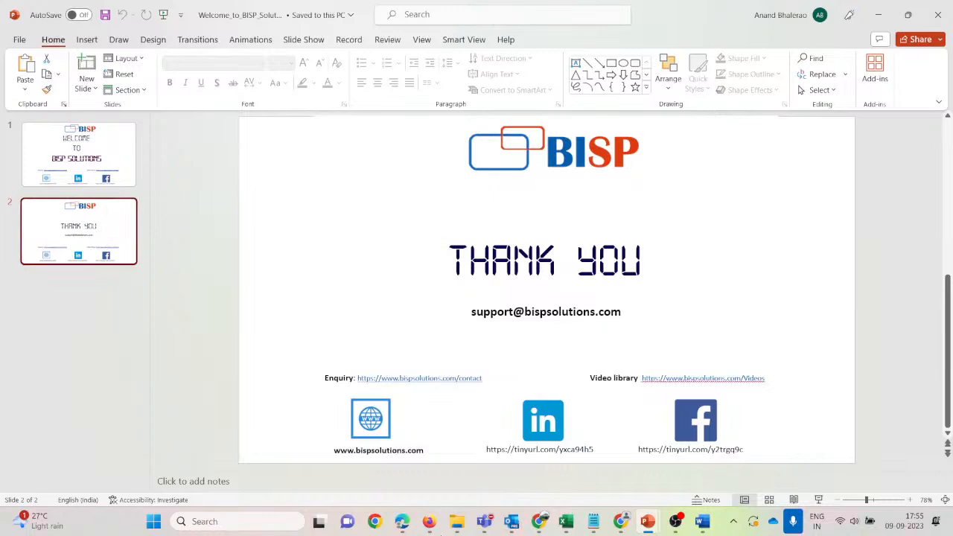
End the webinar's live stream in YouTube Studio, confirming with END.
mouse_move(485, 521)
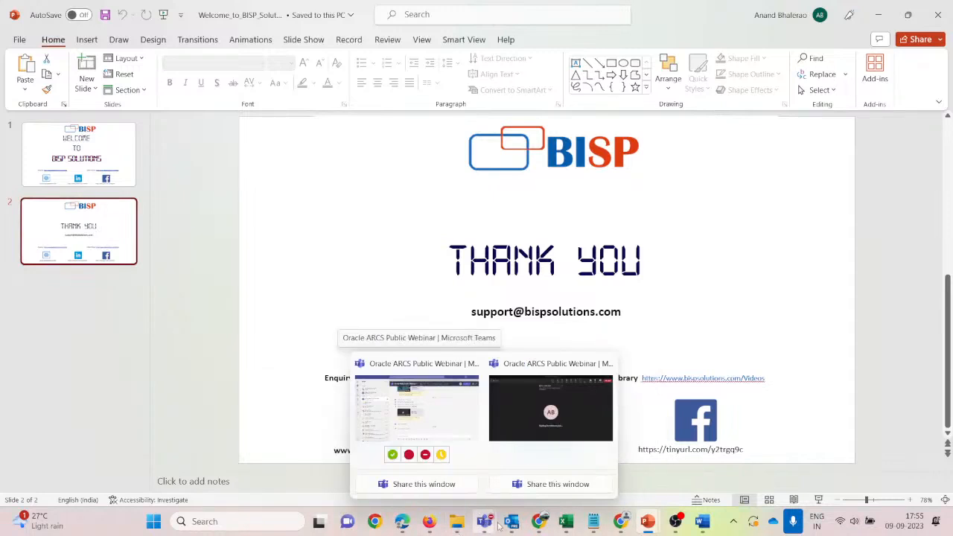
mouse_move(428, 521)
left_click(467, 449)
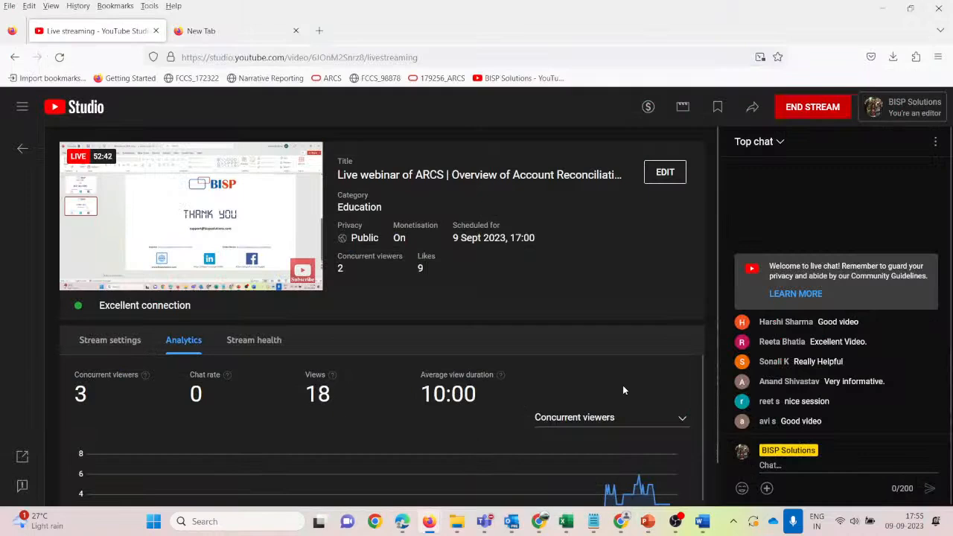
left_click(802, 111)
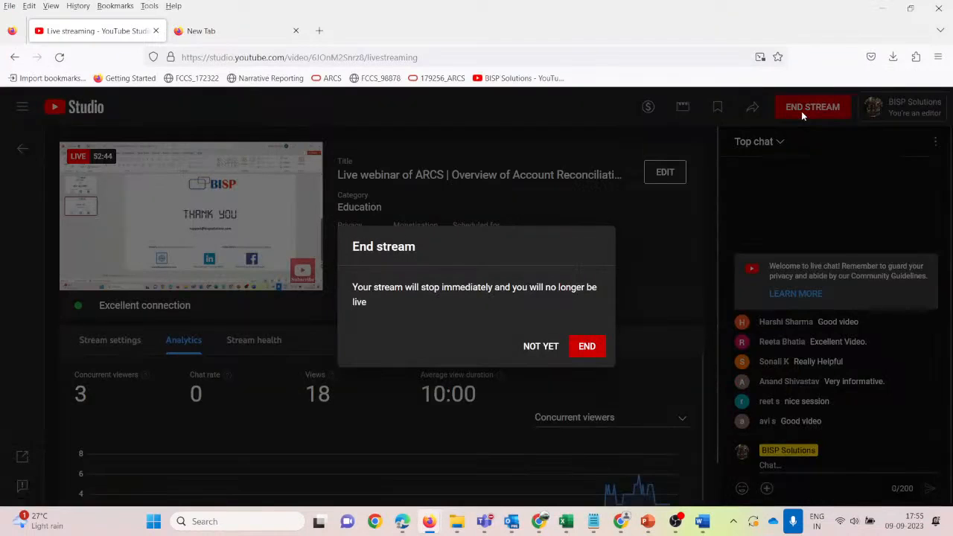
left_click(588, 346)
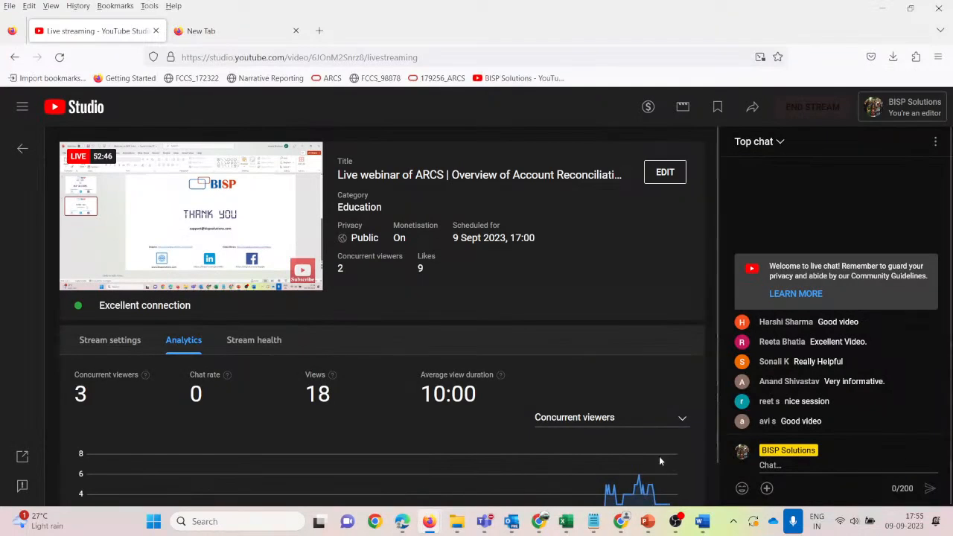